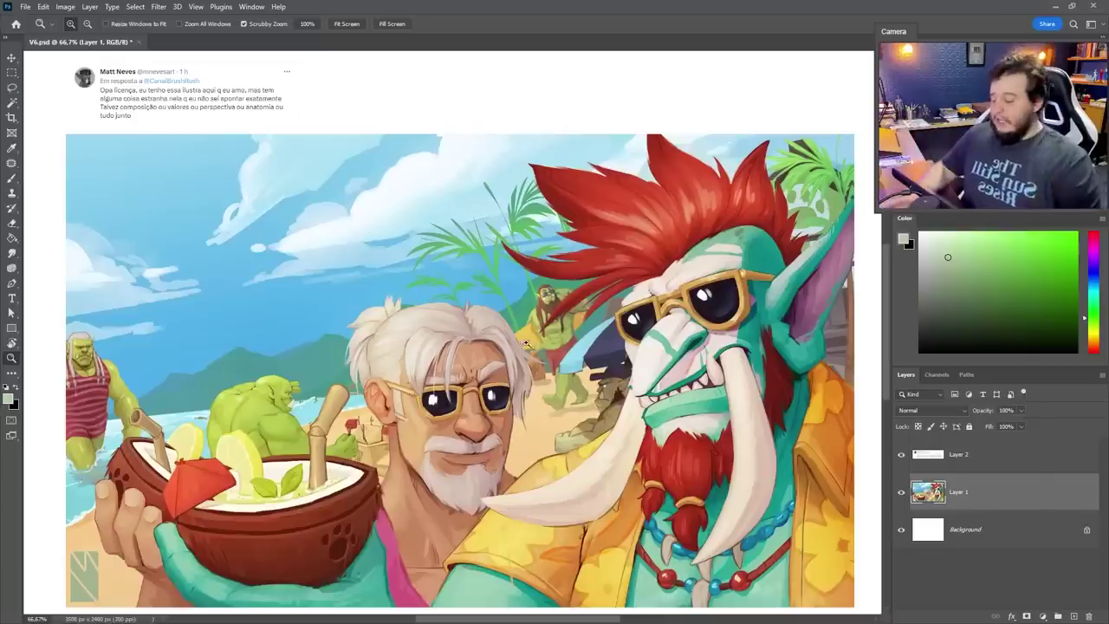
Review the beach illustration as a whole and compare it with the splash-art references on the reference board
{"action": "scroll", "coordinate": [386, 267], "scroll_direction": "down", "scroll_amount": 5}
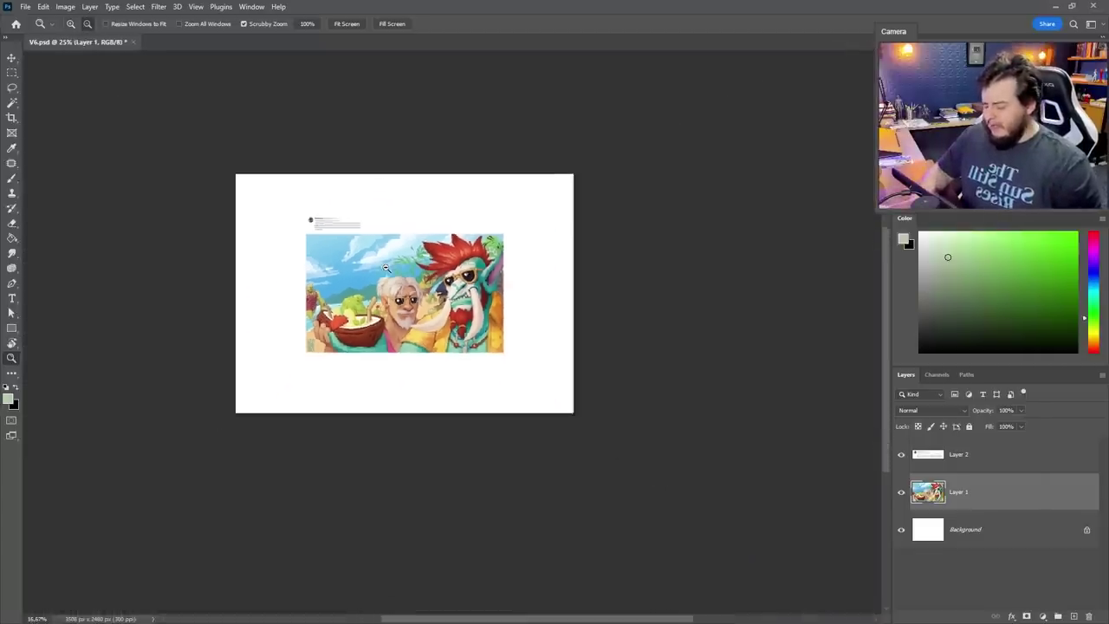
{"action": "scroll", "coordinate": [386, 270], "scroll_direction": "up", "scroll_amount": 3}
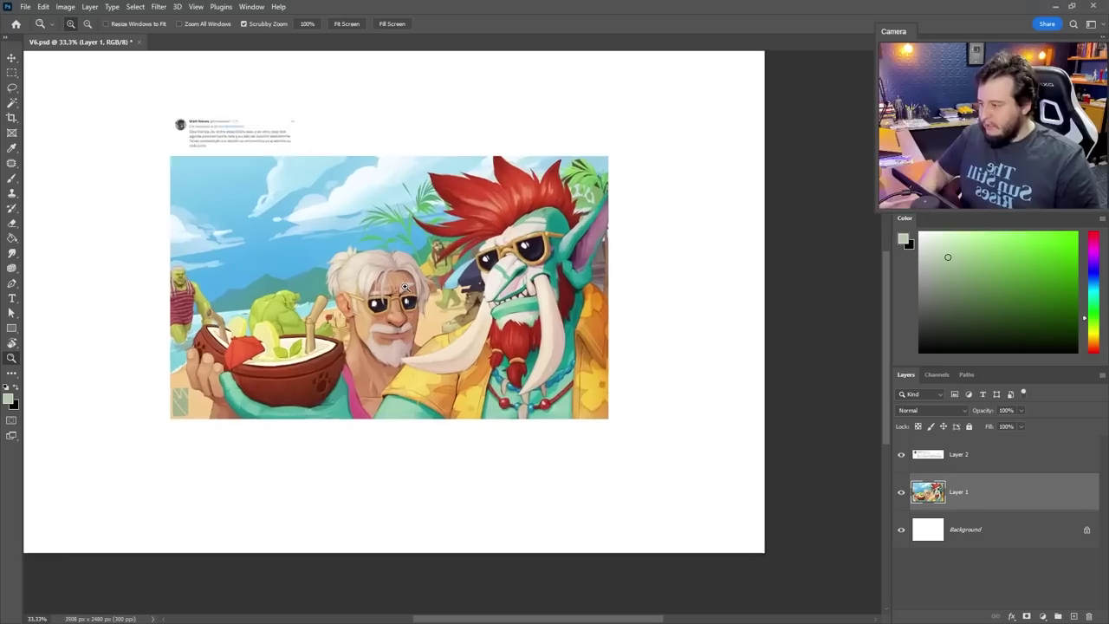
{"action": "left_click_drag", "start_coordinate": [408, 285], "coordinate": [386, 258]}
{"action": "left_click", "coordinate": [386, 258]}
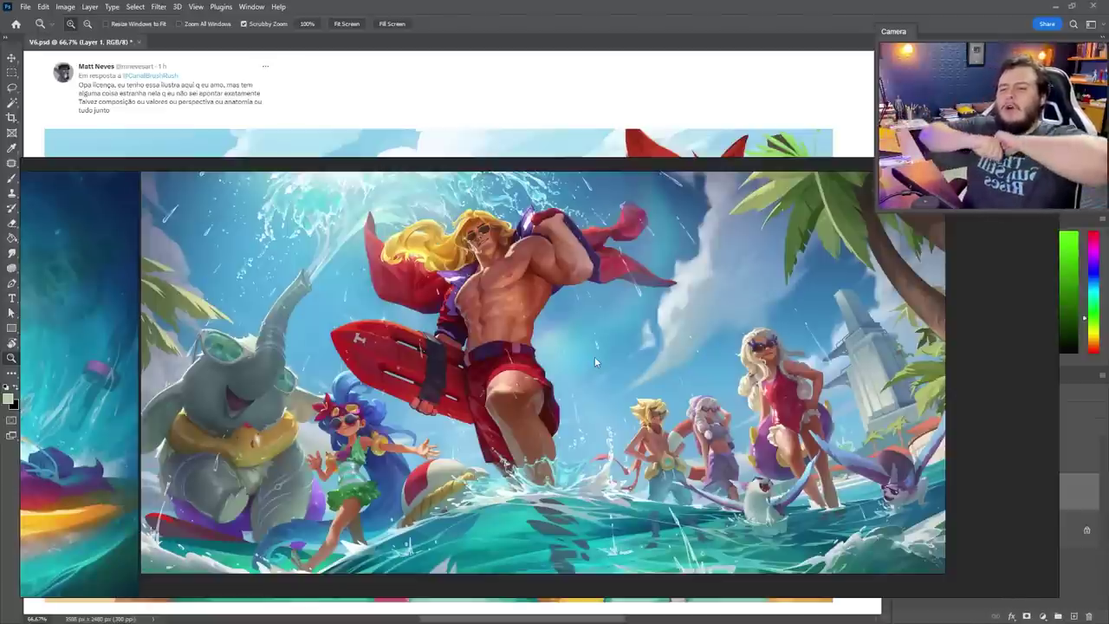
{"action": "left_click", "coordinate": [167, 186]}
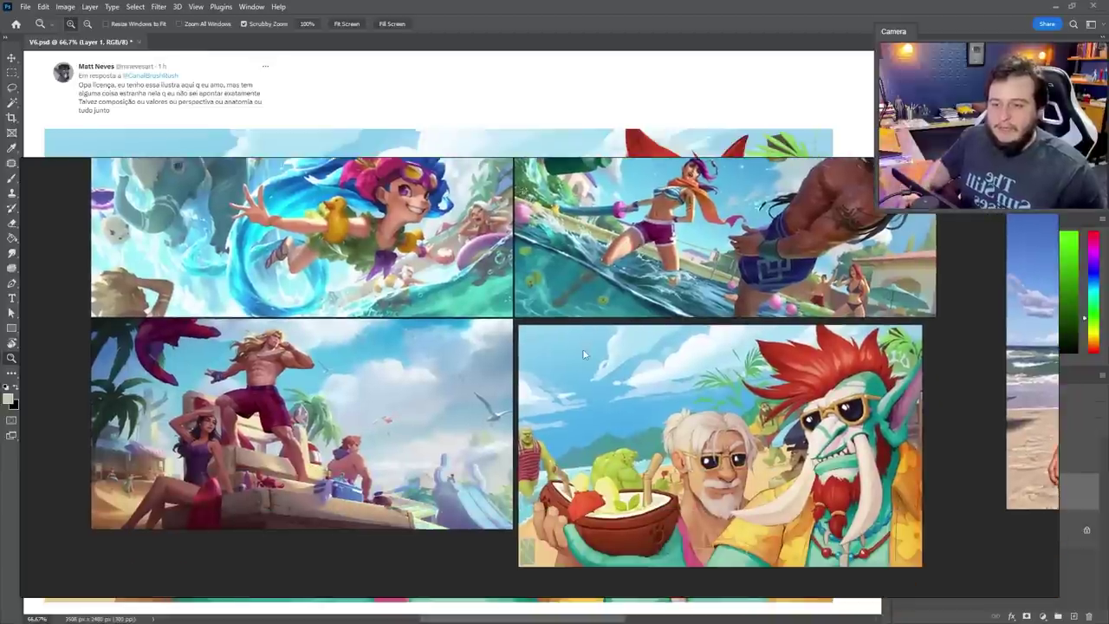
{"action": "left_click", "coordinate": [678, 413]}
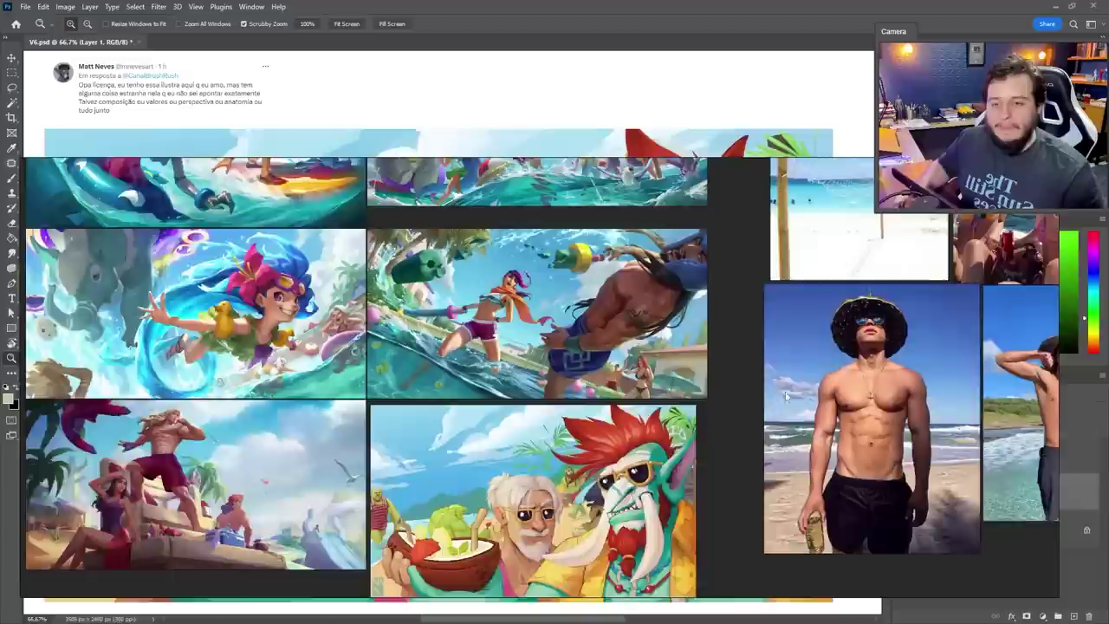
Examine the beach photo references up close, focusing on how sunlight and shadow fall on the men's torsos
{"action": "scroll", "coordinate": [442, 397], "scroll_direction": "up", "scroll_amount": 3}
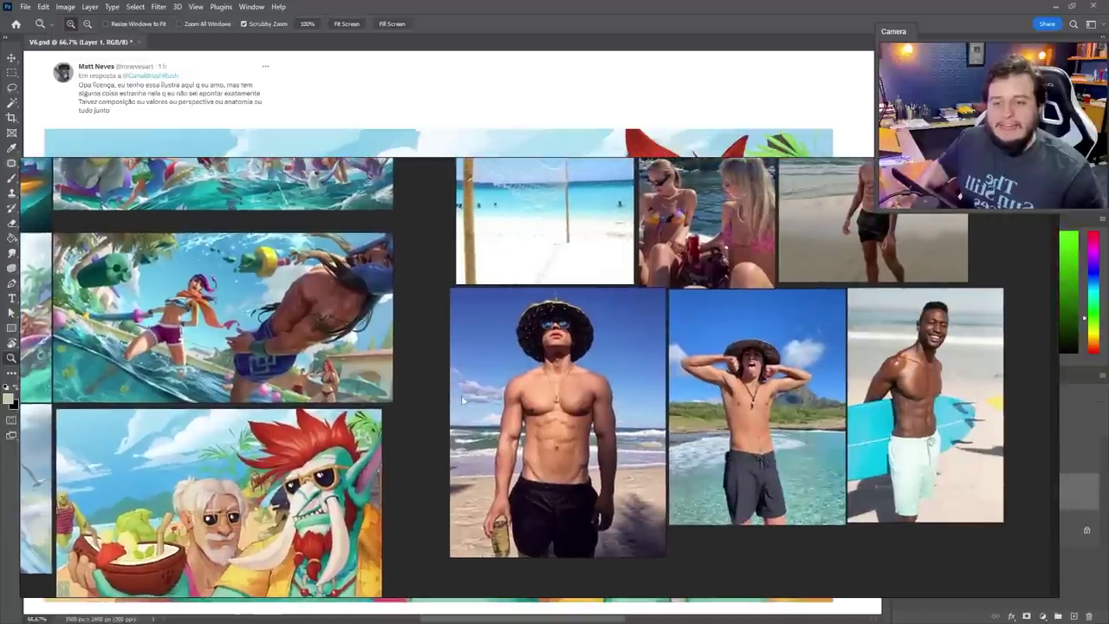
{"action": "scroll", "coordinate": [572, 368], "scroll_direction": "up", "scroll_amount": 3}
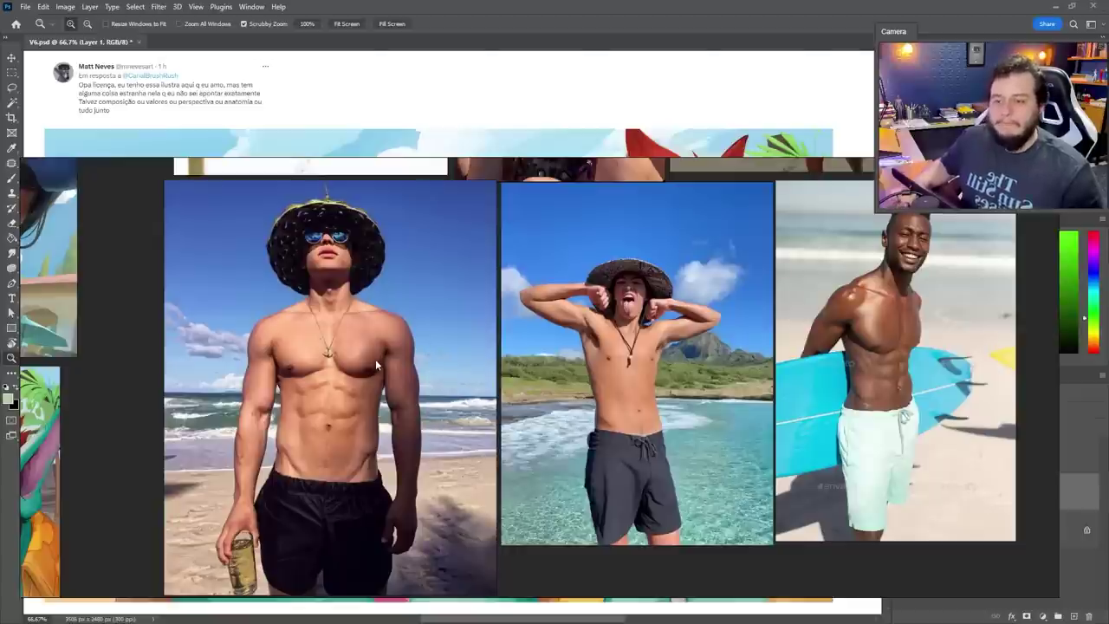
{"action": "scroll", "coordinate": [481, 345], "scroll_direction": "down", "scroll_amount": 2}
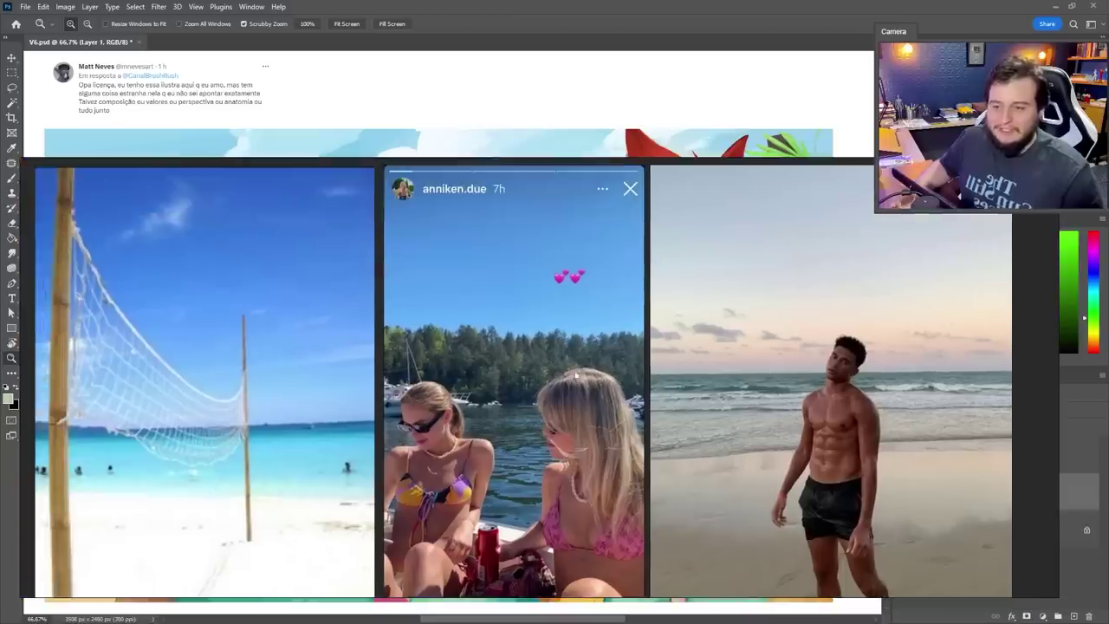
{"action": "scroll", "coordinate": [576, 375], "scroll_direction": "down", "scroll_amount": 1}
{"action": "left_click_drag", "start_coordinate": [426, 589], "coordinate": [461, 319]}
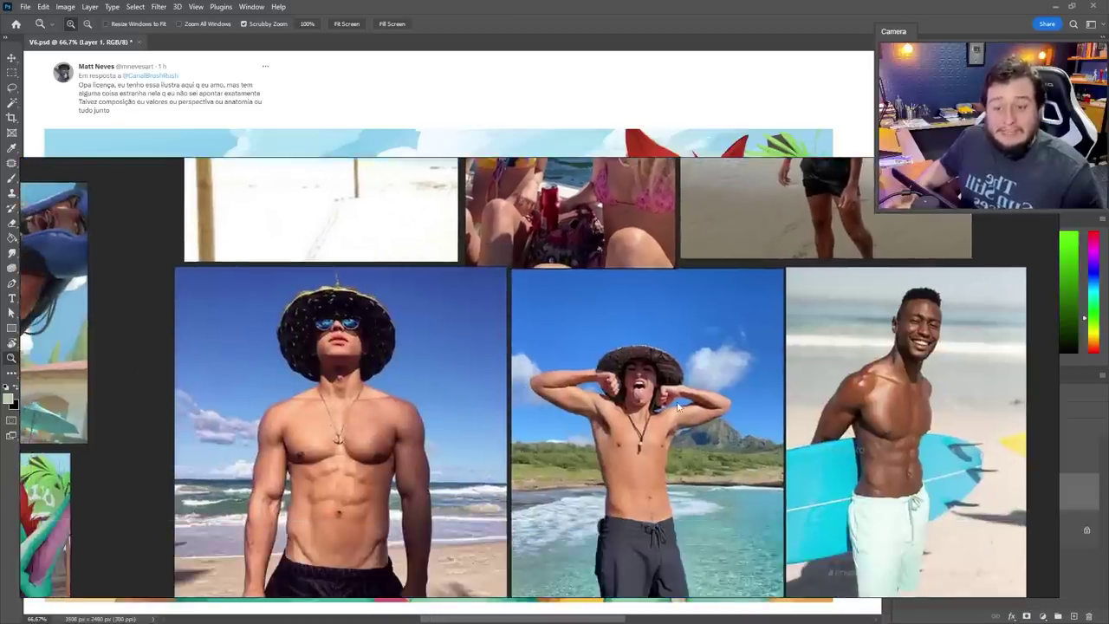
{"action": "scroll", "coordinate": [685, 412], "scroll_direction": "down", "scroll_amount": 2}
{"action": "scroll", "coordinate": [435, 463], "scroll_direction": "up", "scroll_amount": 3}
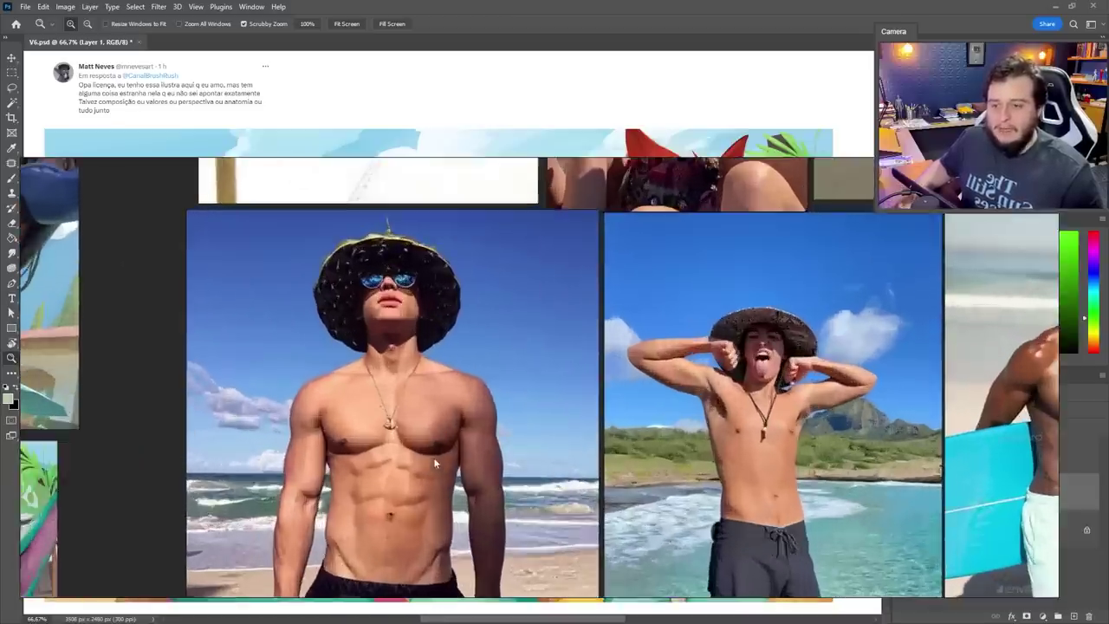
{"action": "scroll", "coordinate": [435, 464], "scroll_direction": "up", "scroll_amount": 4}
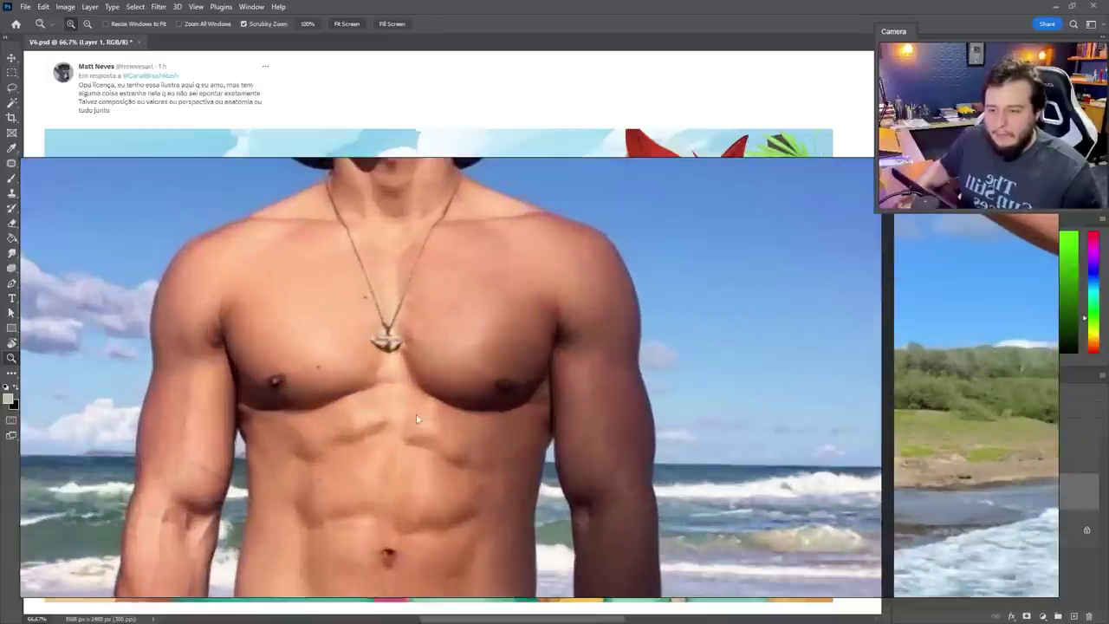
{"action": "scroll", "coordinate": [416, 419], "scroll_direction": "down", "scroll_amount": 3}
{"action": "left_click_drag", "start_coordinate": [1003, 397], "coordinate": [349, 420]}
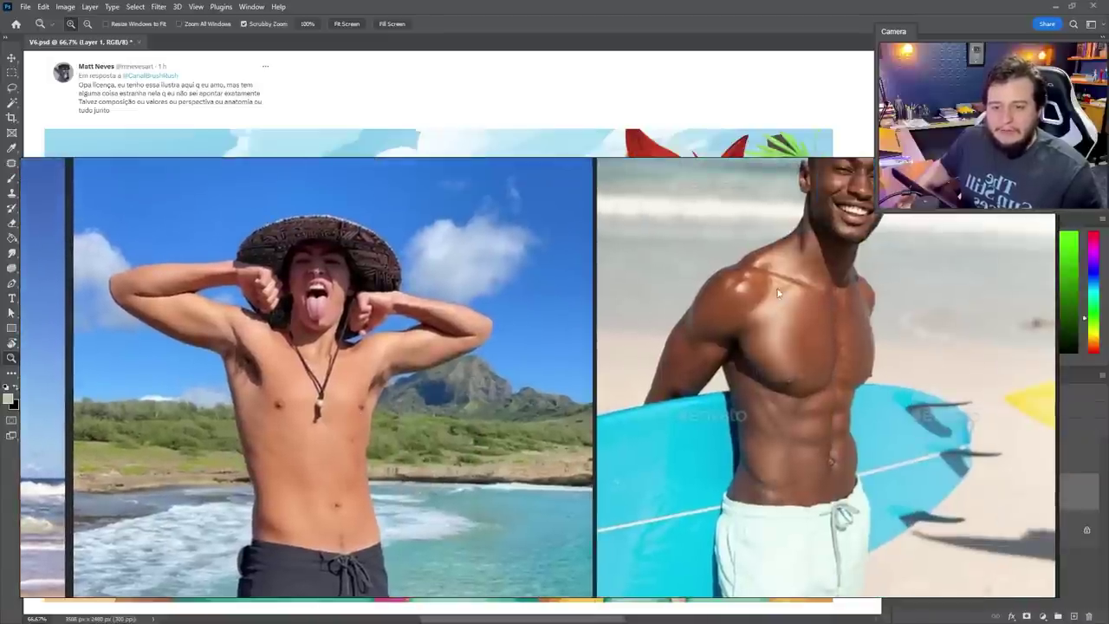
Compare the lighting and skies across the whole group of beach photos, including the volleyball net and sunset shots
{"action": "scroll", "coordinate": [782, 297], "scroll_direction": "down", "scroll_amount": 5}
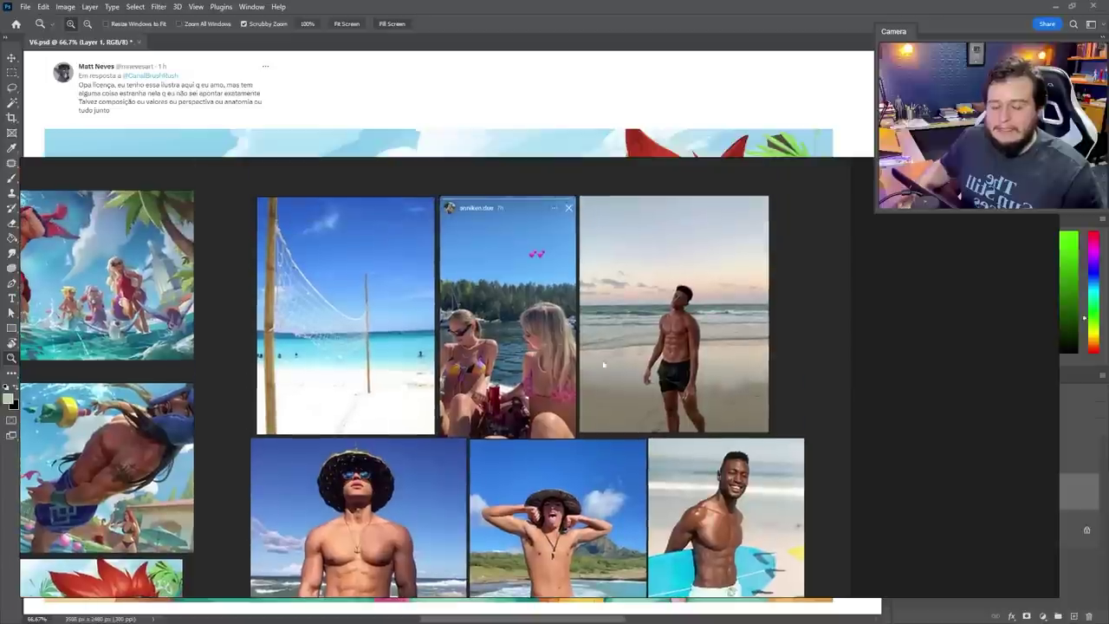
{"action": "left_click_drag", "start_coordinate": [599, 478], "coordinate": [650, 412]}
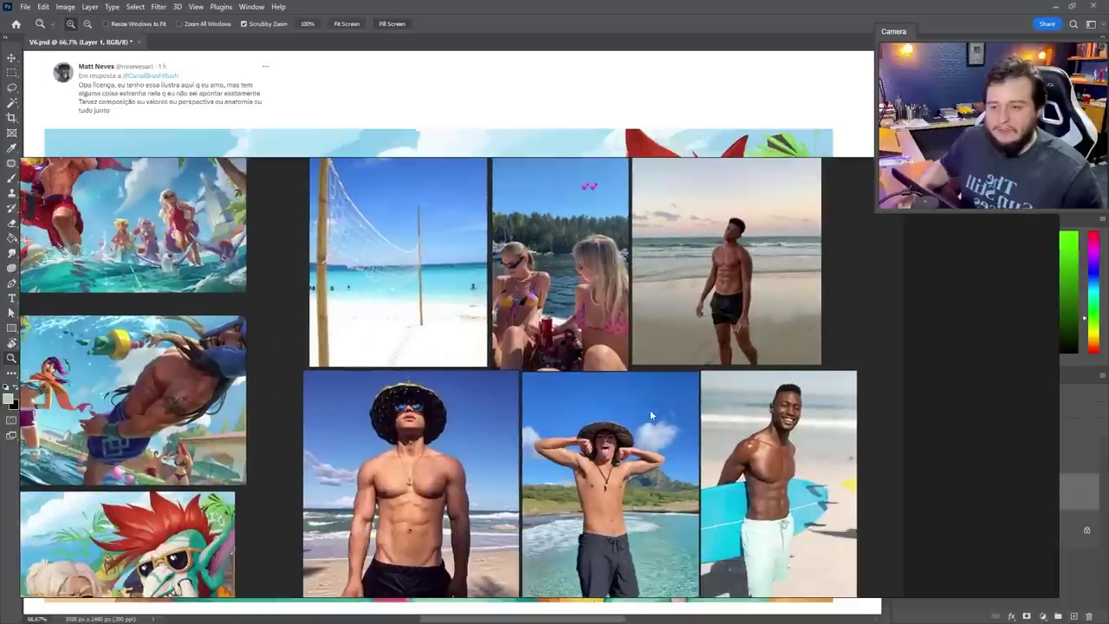
{"action": "scroll", "coordinate": [631, 421], "scroll_direction": "down", "scroll_amount": 2}
{"action": "scroll", "coordinate": [628, 426], "scroll_direction": "up", "scroll_amount": 1}
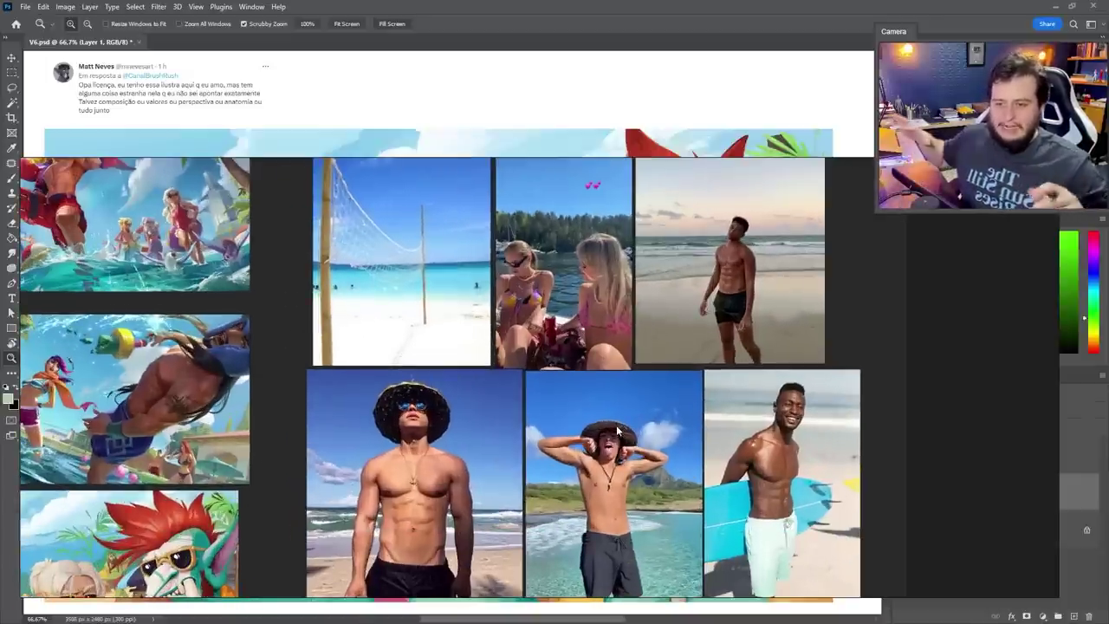
{"action": "scroll", "coordinate": [616, 410], "scroll_direction": "down", "scroll_amount": 3}
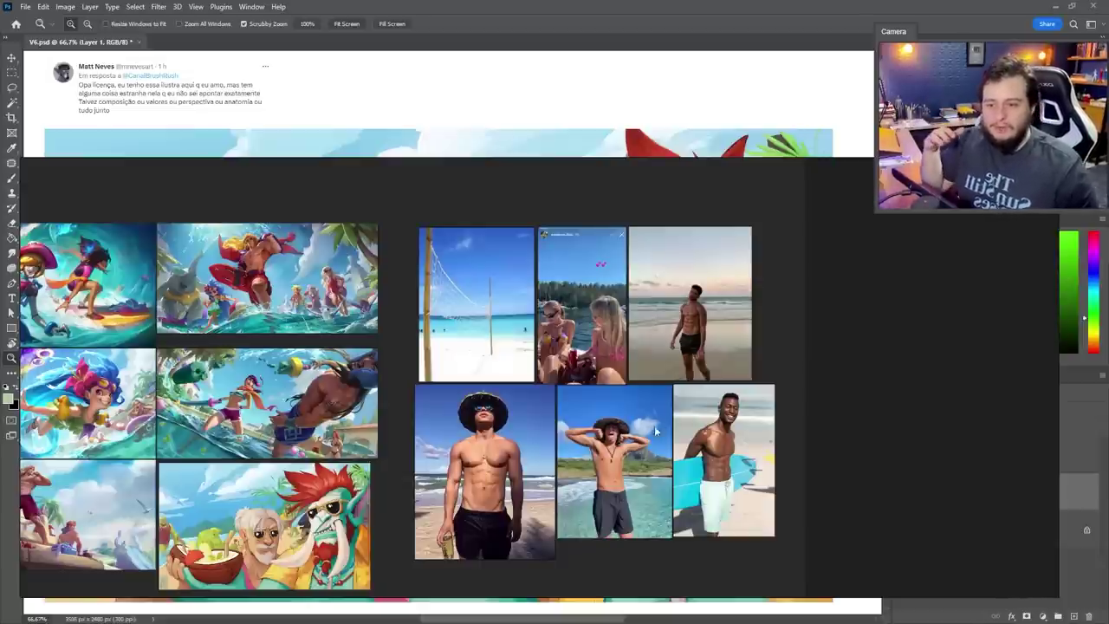
{"action": "scroll", "coordinate": [568, 438], "scroll_direction": "up", "scroll_amount": 4}
{"action": "left_click_drag", "start_coordinate": [510, 480], "coordinate": [488, 417]}
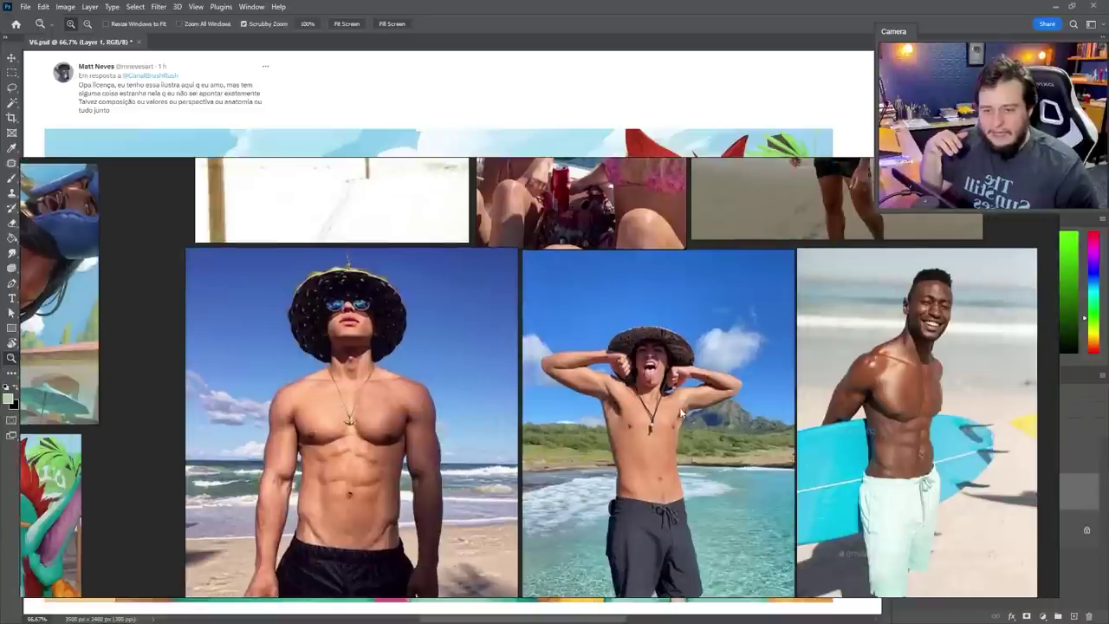
{"action": "left_click_drag", "start_coordinate": [763, 405], "coordinate": [701, 485]}
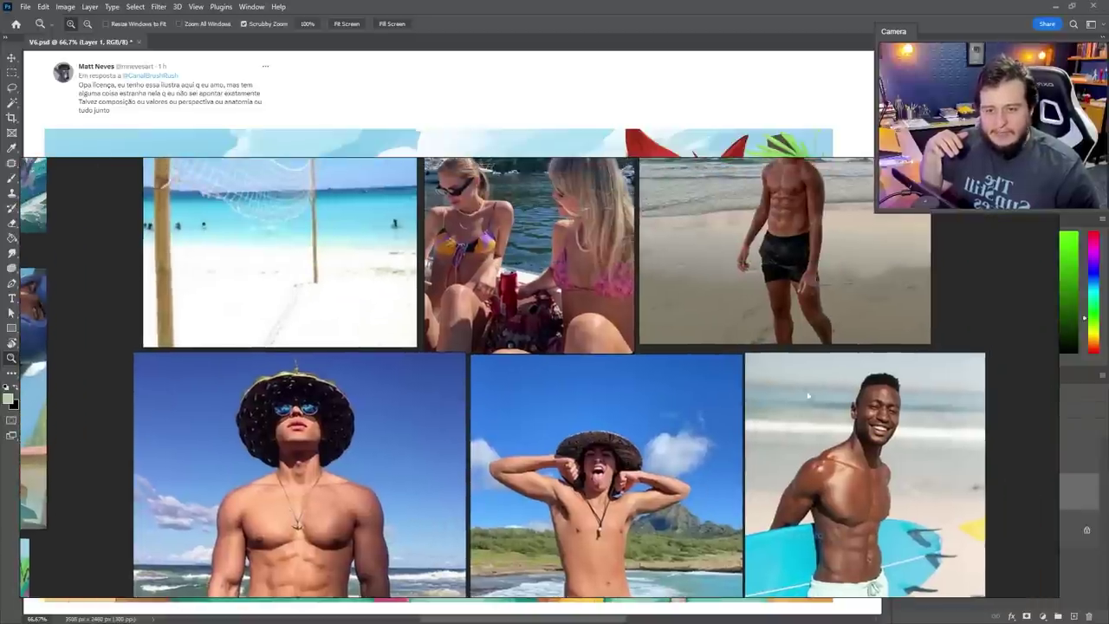
{"action": "left_click_drag", "start_coordinate": [808, 396], "coordinate": [784, 524]}
{"action": "left_click_drag", "start_coordinate": [728, 334], "coordinate": [731, 417]}
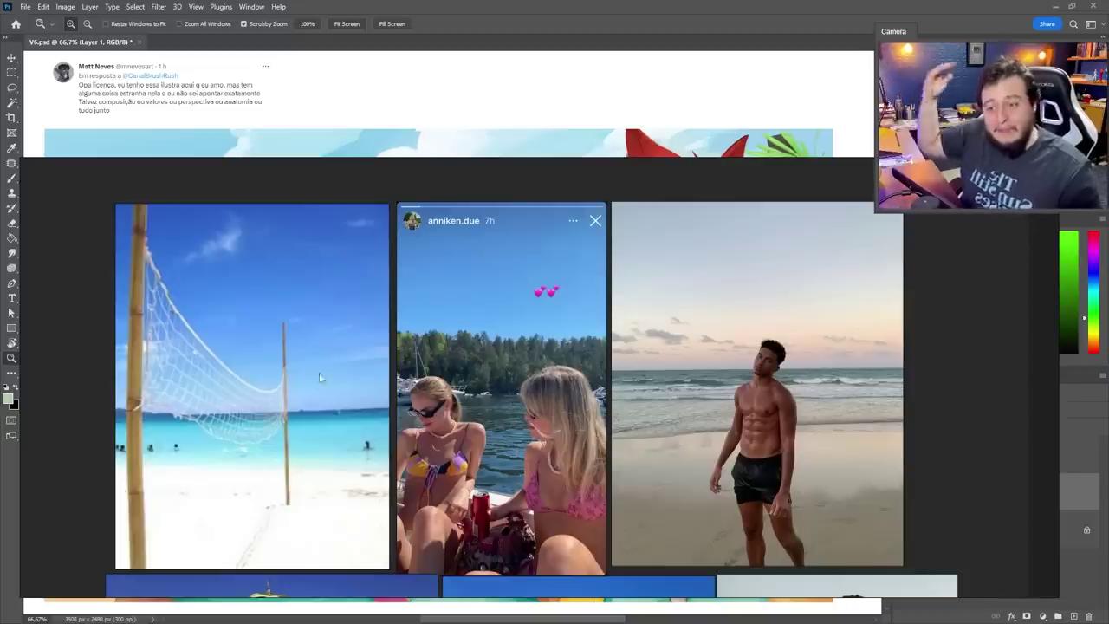
{"action": "scroll", "coordinate": [371, 382], "scroll_direction": "down", "scroll_amount": 3}
{"action": "left_click_drag", "start_coordinate": [351, 391], "coordinate": [591, 313]}
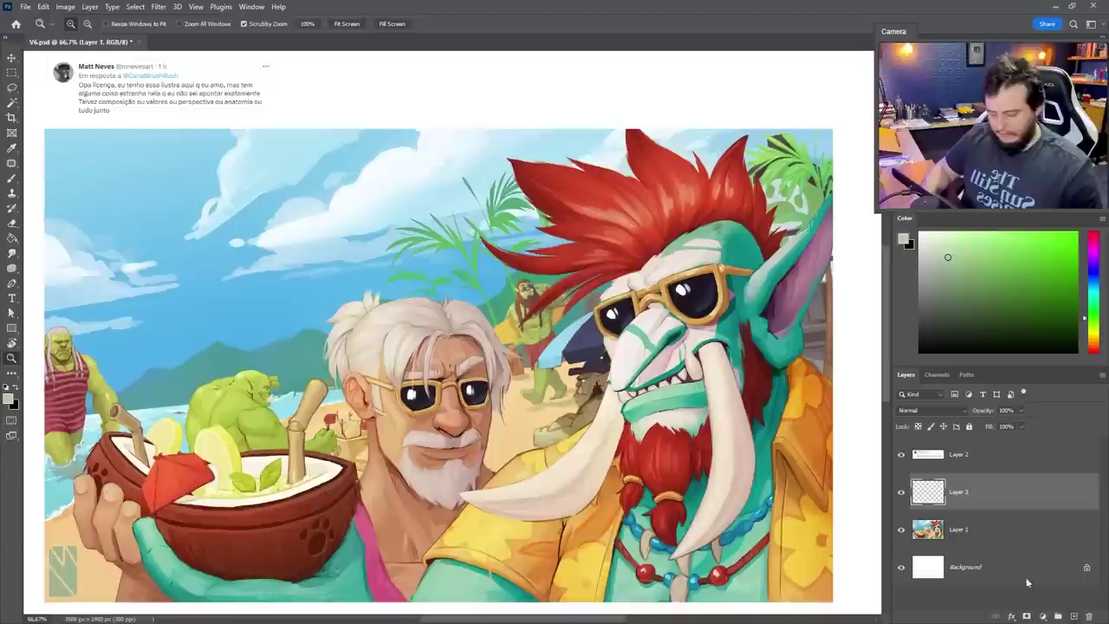
Set the empty layer above the illustration to Multiply and clip it to the illustration layer
{"action": "left_click", "coordinate": [927, 409]}
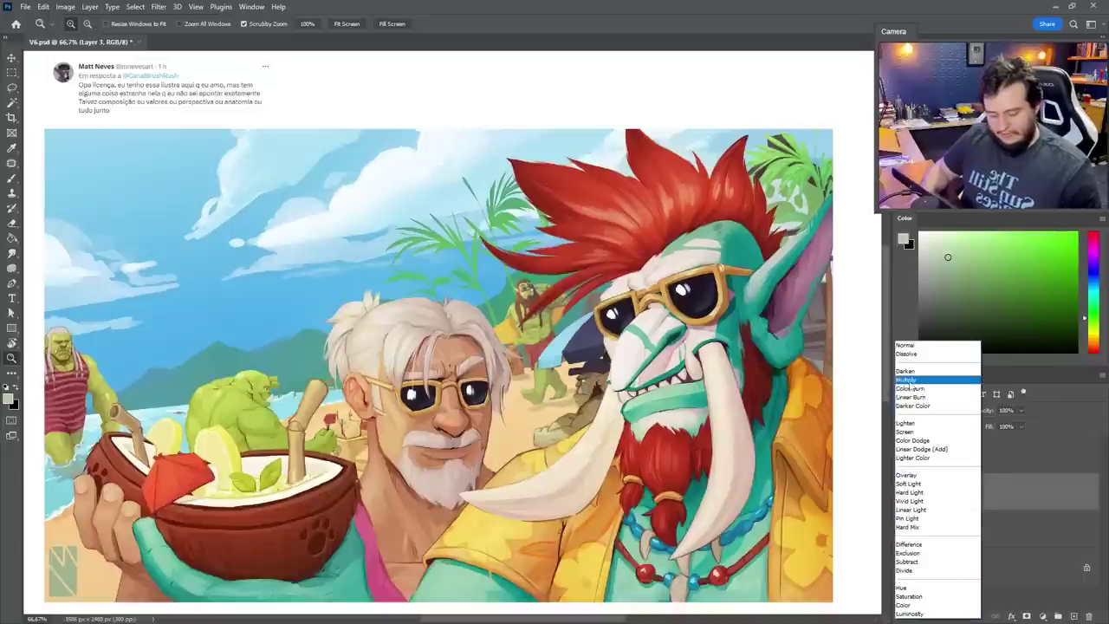
{"action": "left_click", "coordinate": [918, 376]}
{"action": "right_click", "coordinate": [954, 492]}
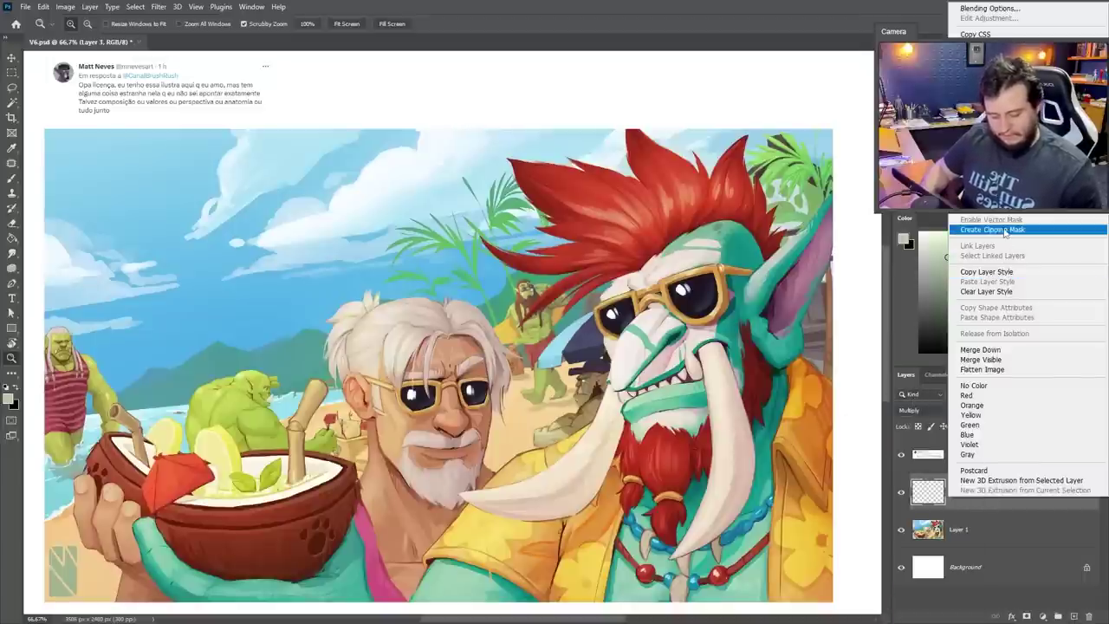
{"action": "left_click", "coordinate": [997, 229]}
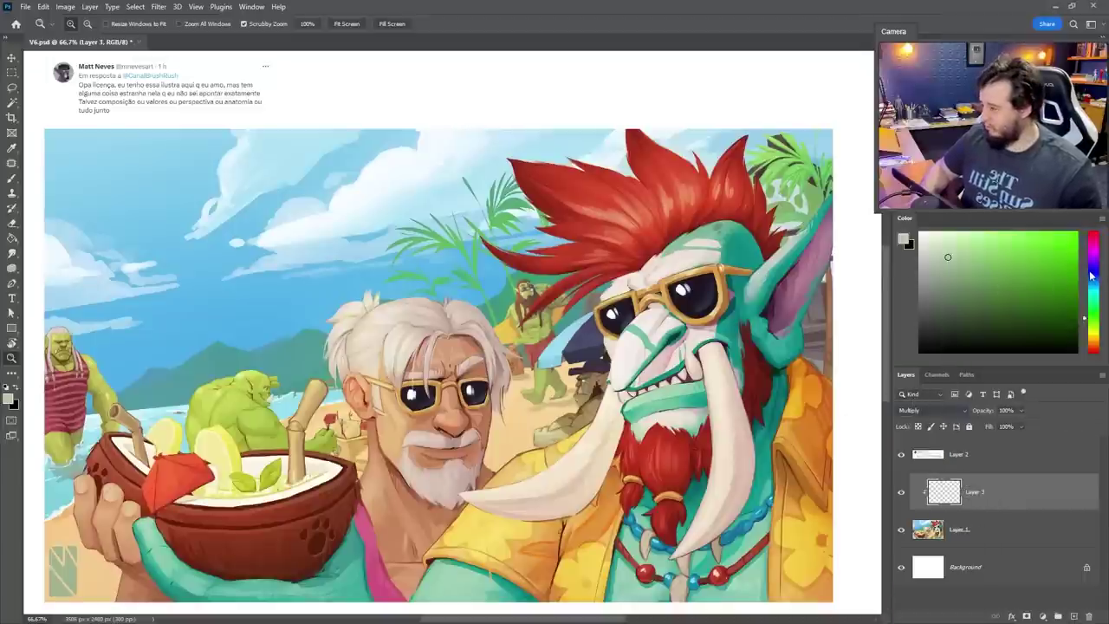
Choose a muted light purple as the painting colour and ready the Quadrado Conceitual v2 brush
{"action": "left_click_drag", "start_coordinate": [1091, 273], "coordinate": [1090, 253]}
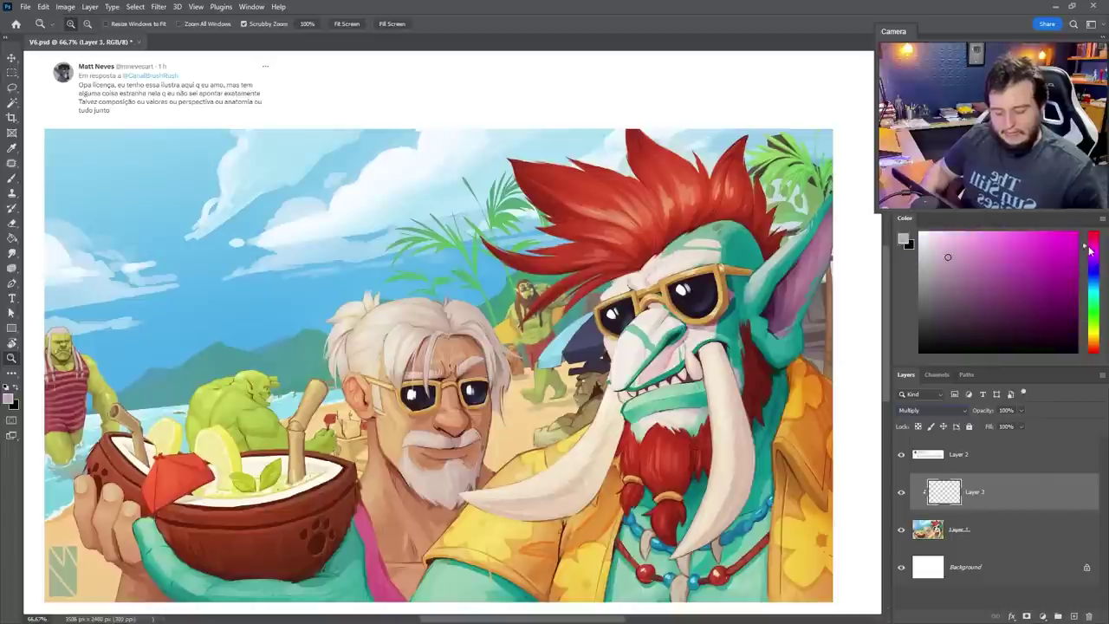
{"action": "left_click", "coordinate": [943, 300]}
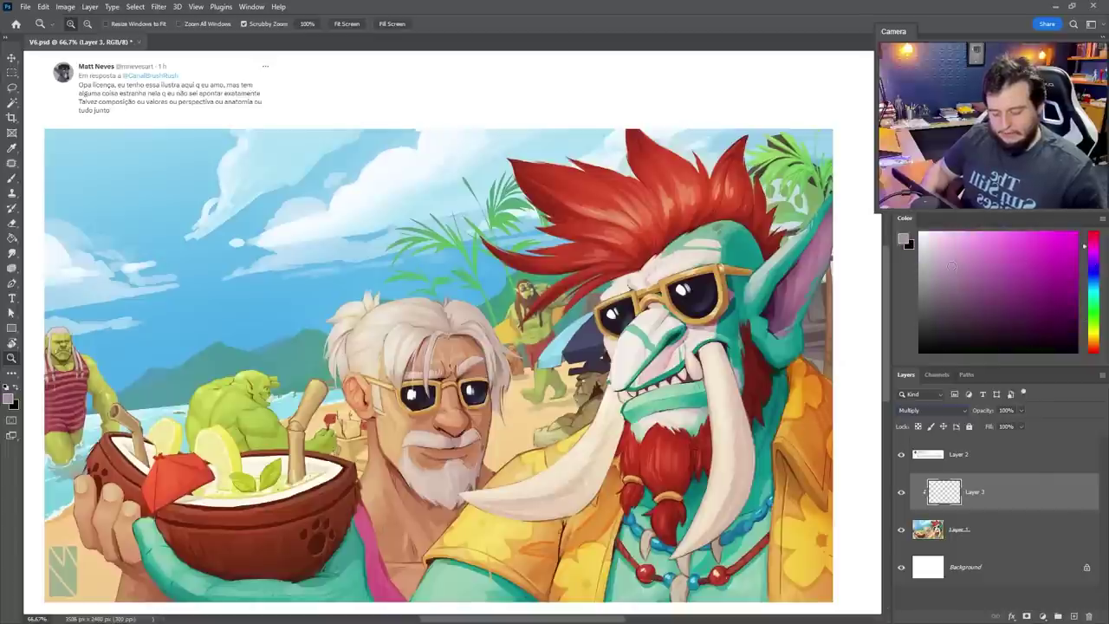
{"action": "left_click", "coordinate": [588, 334], "text": "alt"}
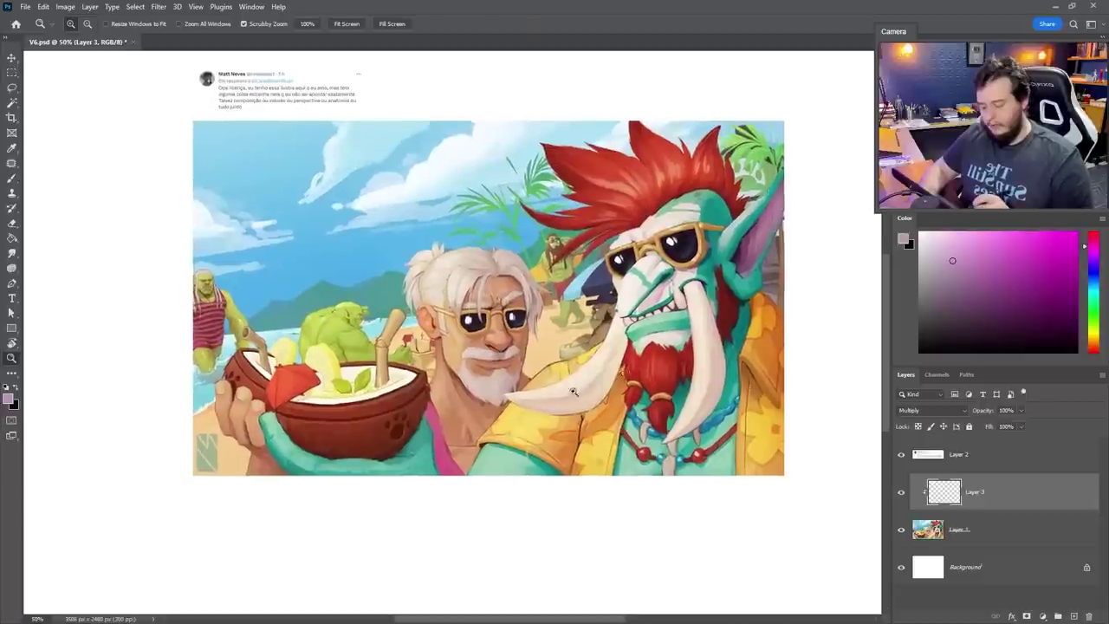
{"action": "key", "text": "b"}
{"action": "right_click", "coordinate": [634, 349]}
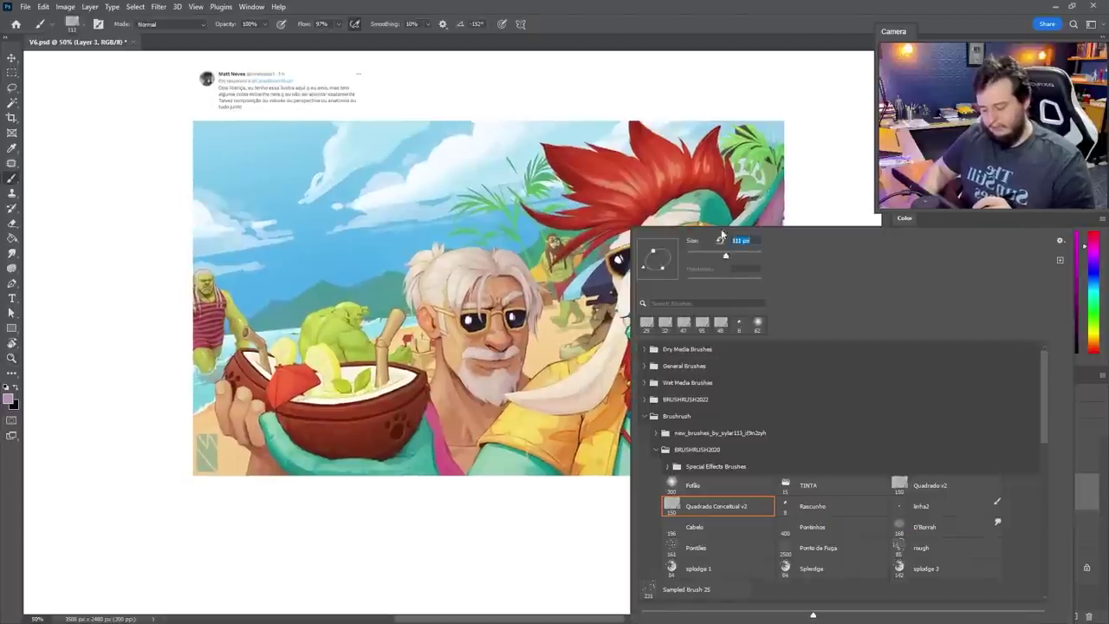
{"action": "left_click", "coordinate": [690, 35]}
Paint the cast shadow of the troll's long tusk onto the yellow shirt sleeve beneath it
{"action": "key", "text": "z"}
{"action": "left_click", "coordinate": [610, 448]}
{"action": "key", "text": "b"}
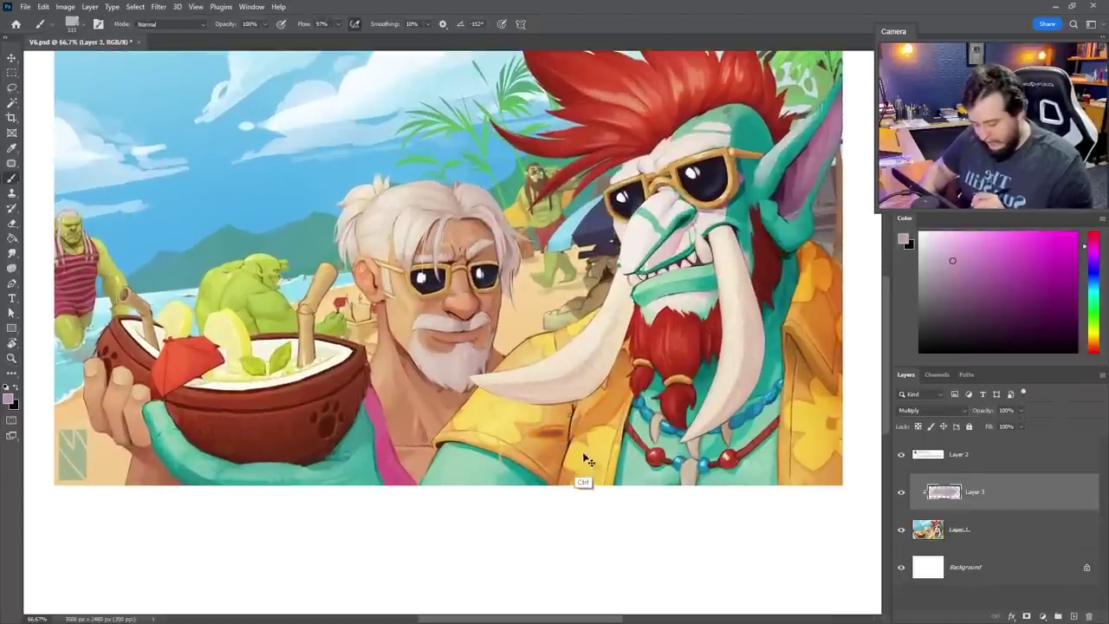
{"action": "key", "text": "z"}
{"action": "left_click", "coordinate": [558, 442]}
{"action": "key", "text": "b"}
{"action": "mouse_move", "coordinate": [526, 431]}
{"action": "left_mouse_down"}
{"action": "mouse_move", "coordinate": [574, 423]}
{"action": "mouse_move", "coordinate": [539, 427]}
{"action": "mouse_move", "coordinate": [579, 437]}
{"action": "mouse_move", "coordinate": [592, 407]}
{"action": "mouse_move", "coordinate": [614, 413]}
{"action": "mouse_move", "coordinate": [661, 350]}
{"action": "mouse_move", "coordinate": [650, 333]}
{"action": "mouse_move", "coordinate": [662, 338]}
{"action": "mouse_move", "coordinate": [648, 356]}
{"action": "mouse_move", "coordinate": [530, 376]}
{"action": "left_mouse_up"}
Shade the shadow sides of the troll's two tusks with the muted purple, undoing the stray stroke
{"action": "key", "text": "z"}
{"action": "left_click", "coordinate": [654, 347], "text": "alt"}
{"action": "key", "text": "b"}
{"action": "mouse_move", "coordinate": [385, 381]}
{"action": "left_mouse_down"}
{"action": "mouse_move", "coordinate": [485, 379]}
{"action": "mouse_move", "coordinate": [392, 383]}
{"action": "mouse_move", "coordinate": [450, 386]}
{"action": "mouse_move", "coordinate": [489, 372]}
{"action": "left_mouse_up"}
{"action": "key", "text": "ctrl+z"}
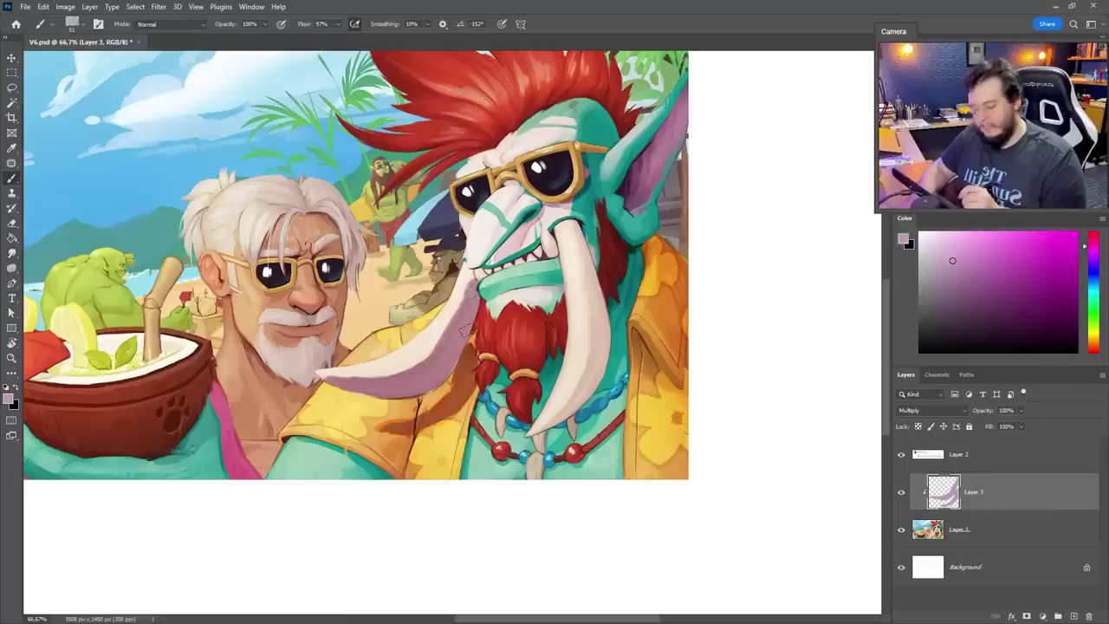
{"action": "mouse_move", "coordinate": [572, 236]}
{"action": "left_mouse_down"}
{"action": "mouse_move", "coordinate": [603, 338]}
{"action": "mouse_move", "coordinate": [598, 381]}
{"action": "mouse_move", "coordinate": [592, 345]}
{"action": "mouse_move", "coordinate": [563, 411]}
{"action": "mouse_move", "coordinate": [614, 387]}
{"action": "mouse_move", "coordinate": [550, 366]}
{"action": "mouse_move", "coordinate": [559, 339]}
{"action": "left_mouse_up"}
{"action": "key", "text": "z"}
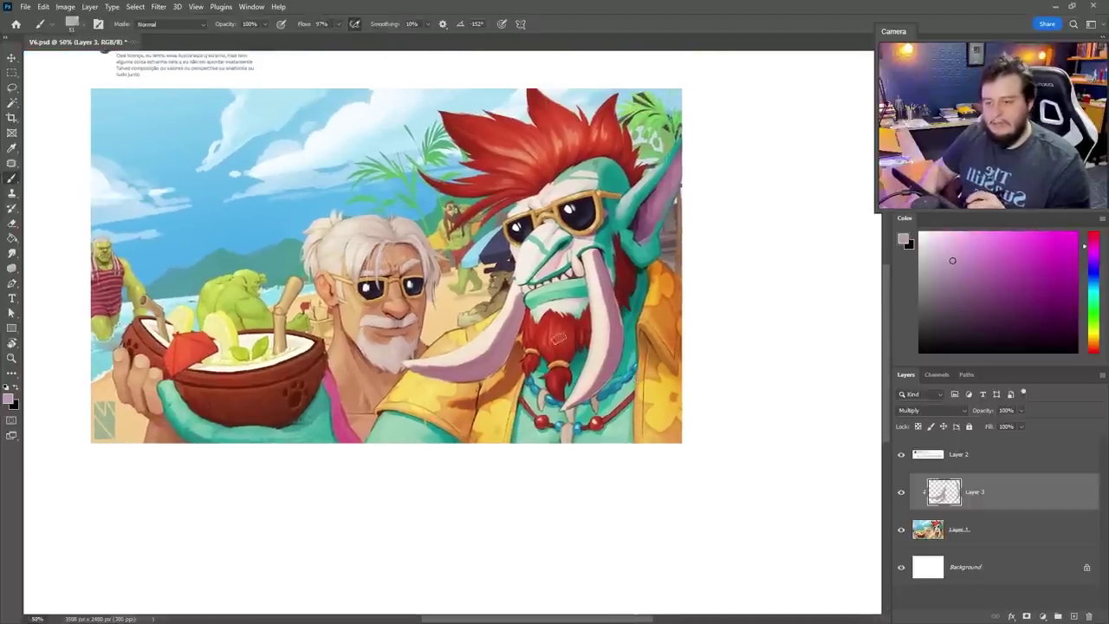
Adjust the brush size and add more shadow to the yellow shirt sleeve below the tusk
{"action": "right_click", "coordinate": [559, 338]}
{"action": "left_click", "coordinate": [426, 436]}
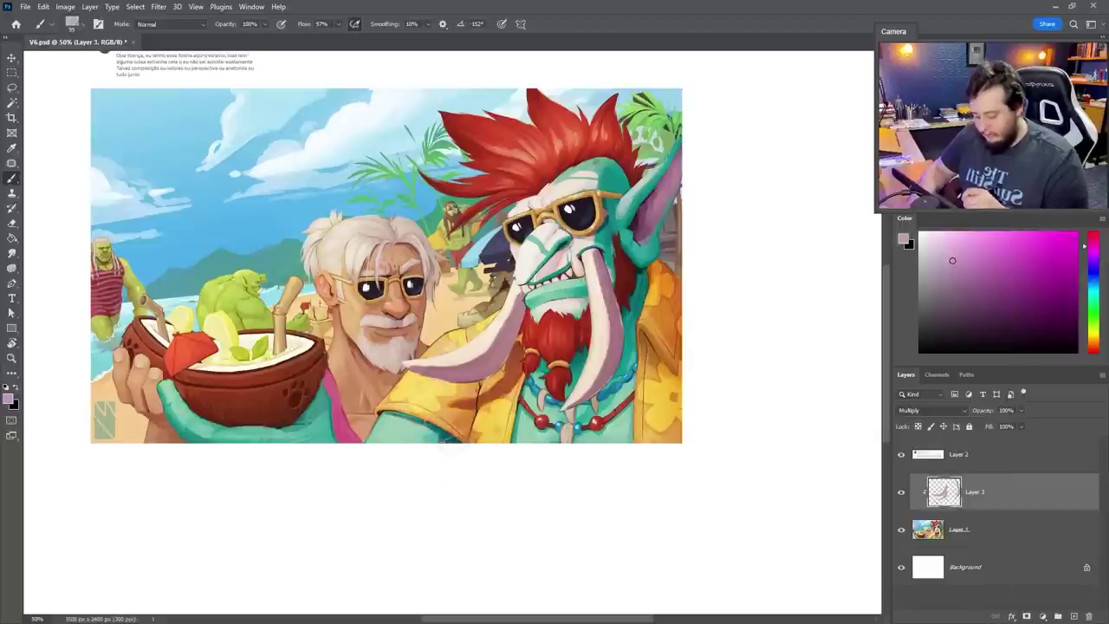
{"action": "mouse_move", "coordinate": [468, 391]}
{"action": "left_mouse_down"}
{"action": "mouse_move", "coordinate": [461, 430]}
{"action": "mouse_move", "coordinate": [473, 390]}
{"action": "left_mouse_up"}
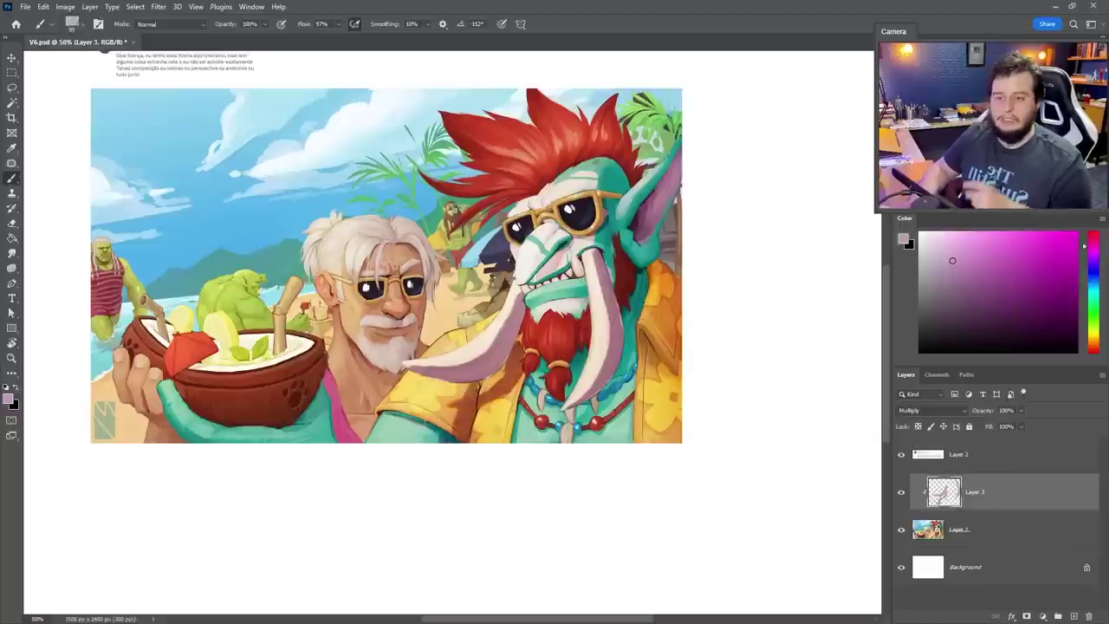
Paint muted purple shadow along the underside of the troll's long nose, above the teeth
{"action": "left_click", "coordinate": [587, 342], "text": "ctrl"}
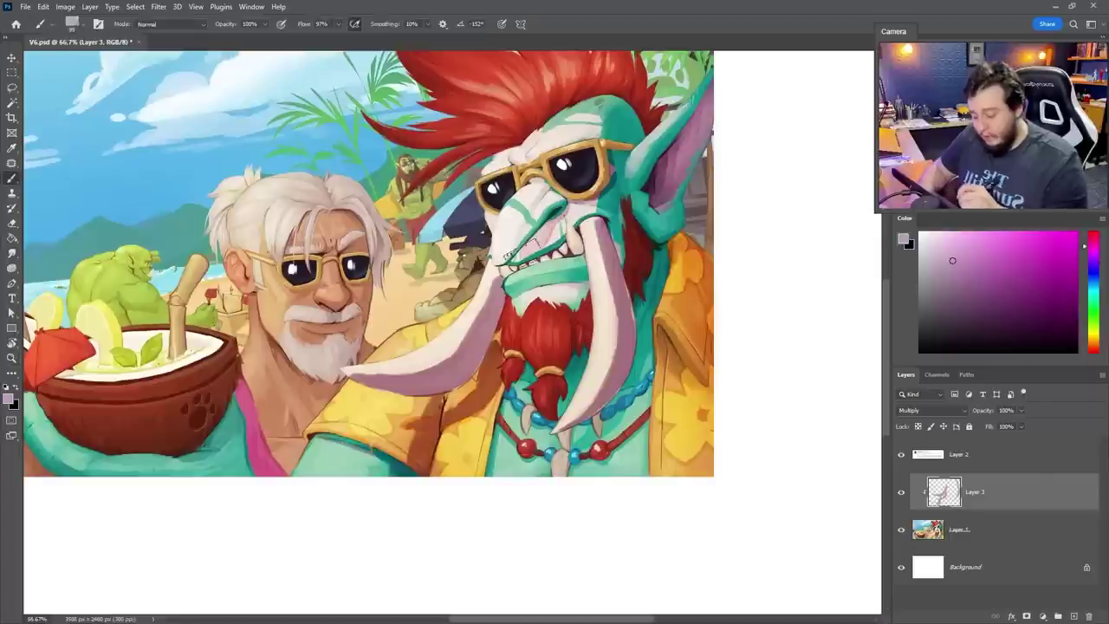
{"action": "mouse_move", "coordinate": [523, 251]}
{"action": "left_mouse_down"}
{"action": "mouse_move", "coordinate": [539, 247]}
{"action": "mouse_move", "coordinate": [529, 246]}
{"action": "left_mouse_up"}
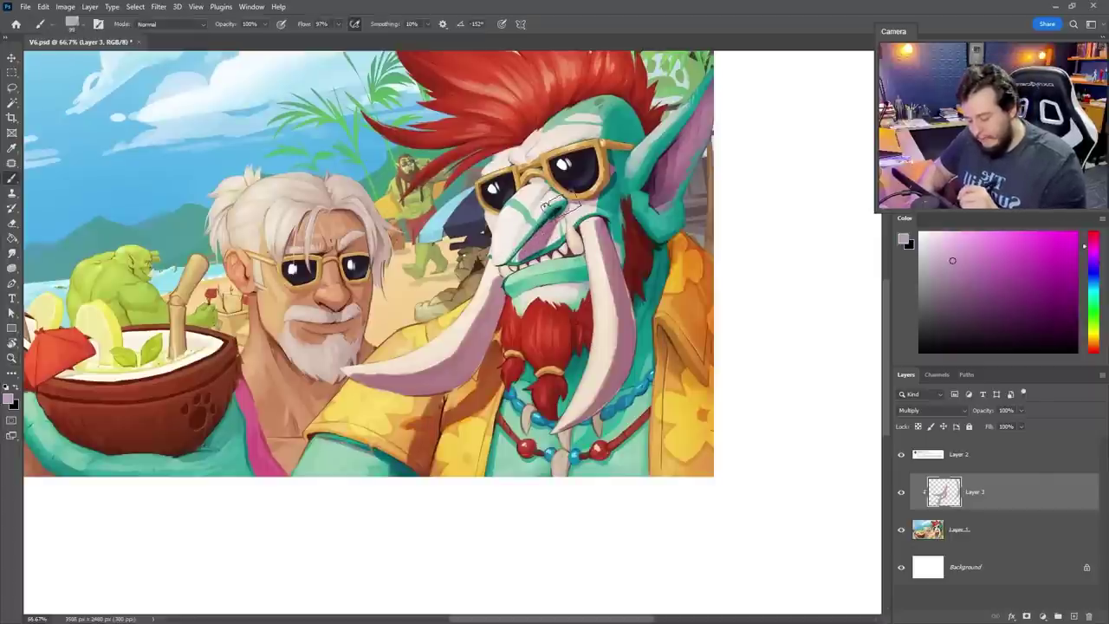
{"action": "mouse_move", "coordinate": [546, 204]}
{"action": "left_mouse_down"}
{"action": "mouse_move", "coordinate": [489, 269]}
{"action": "mouse_move", "coordinate": [546, 206]}
{"action": "mouse_move", "coordinate": [557, 217]}
{"action": "mouse_move", "coordinate": [526, 239]}
{"action": "left_mouse_up"}
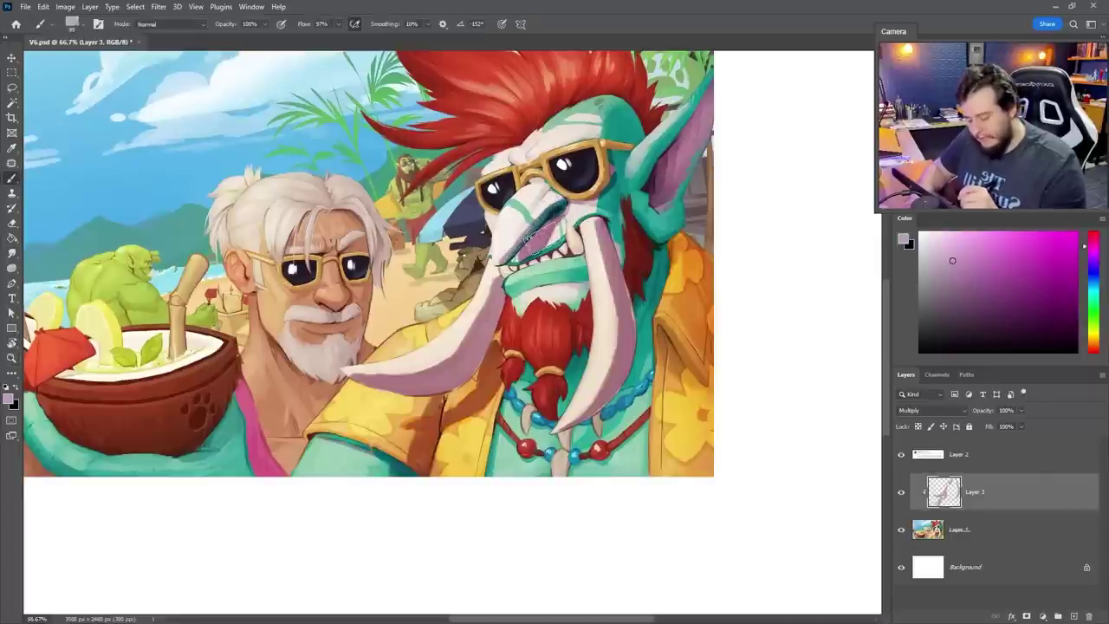
Shade the troll's ear, the shadow side of the face and the neck behind the tusk with the muted purple
{"action": "left_click_drag", "start_coordinate": [646, 290], "coordinate": [567, 317]}
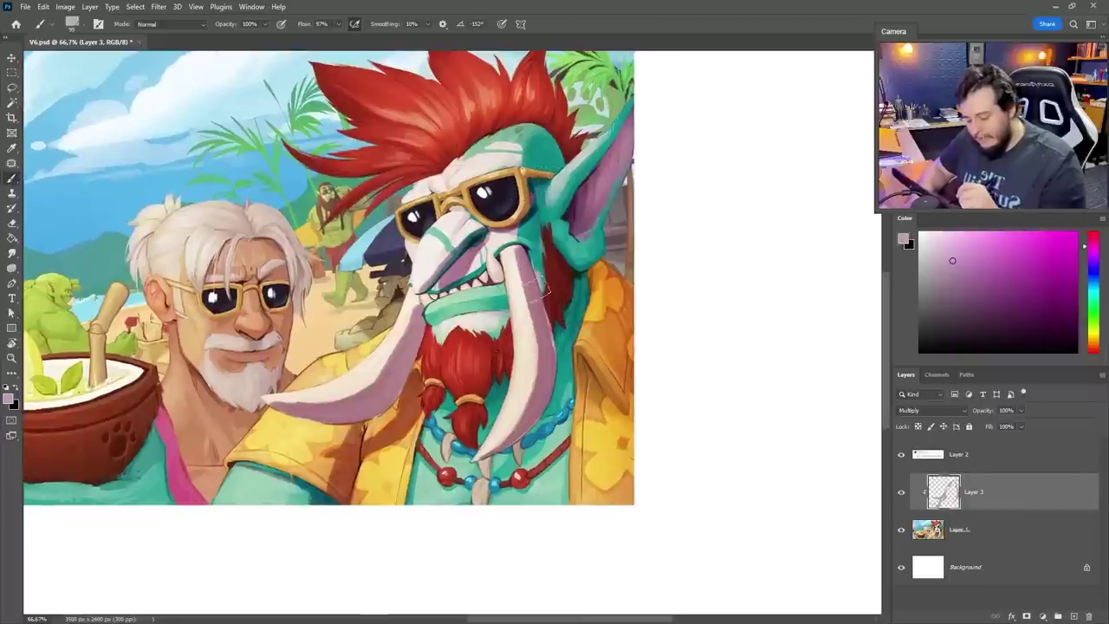
{"action": "mouse_move", "coordinate": [613, 154]}
{"action": "left_mouse_down"}
{"action": "mouse_move", "coordinate": [559, 217]}
{"action": "mouse_move", "coordinate": [554, 252]}
{"action": "mouse_move", "coordinate": [538, 260]}
{"action": "mouse_move", "coordinate": [561, 282]}
{"action": "mouse_move", "coordinate": [537, 277]}
{"action": "mouse_move", "coordinate": [520, 251]}
{"action": "mouse_move", "coordinate": [516, 286]}
{"action": "mouse_move", "coordinate": [546, 340]}
{"action": "mouse_move", "coordinate": [518, 447]}
{"action": "left_mouse_up"}
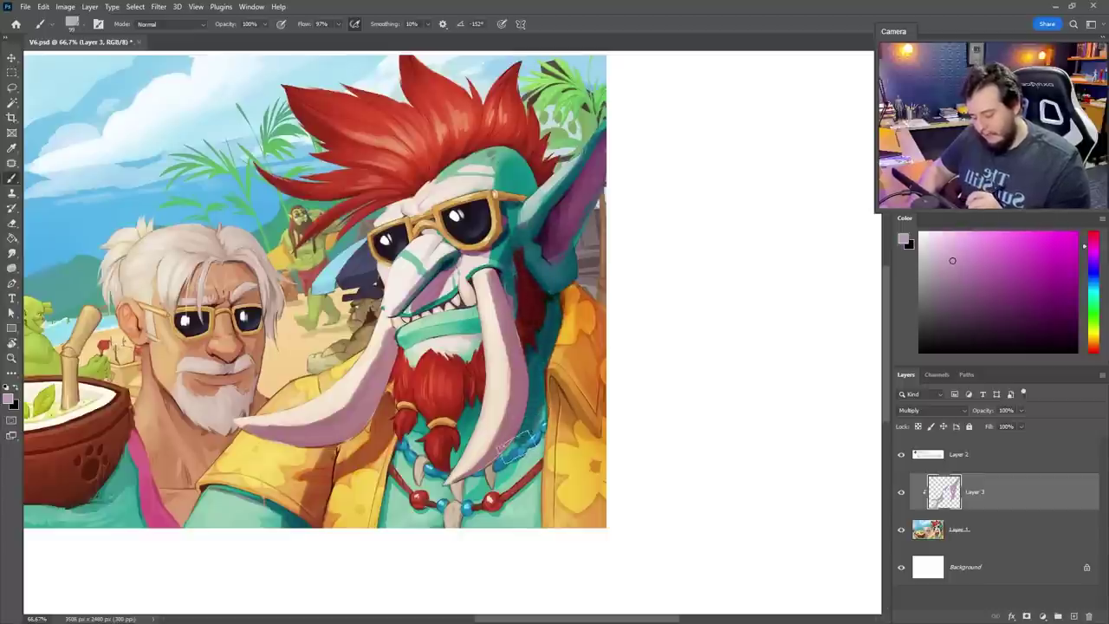
{"action": "left_click_drag", "start_coordinate": [532, 489], "coordinate": [578, 382]}
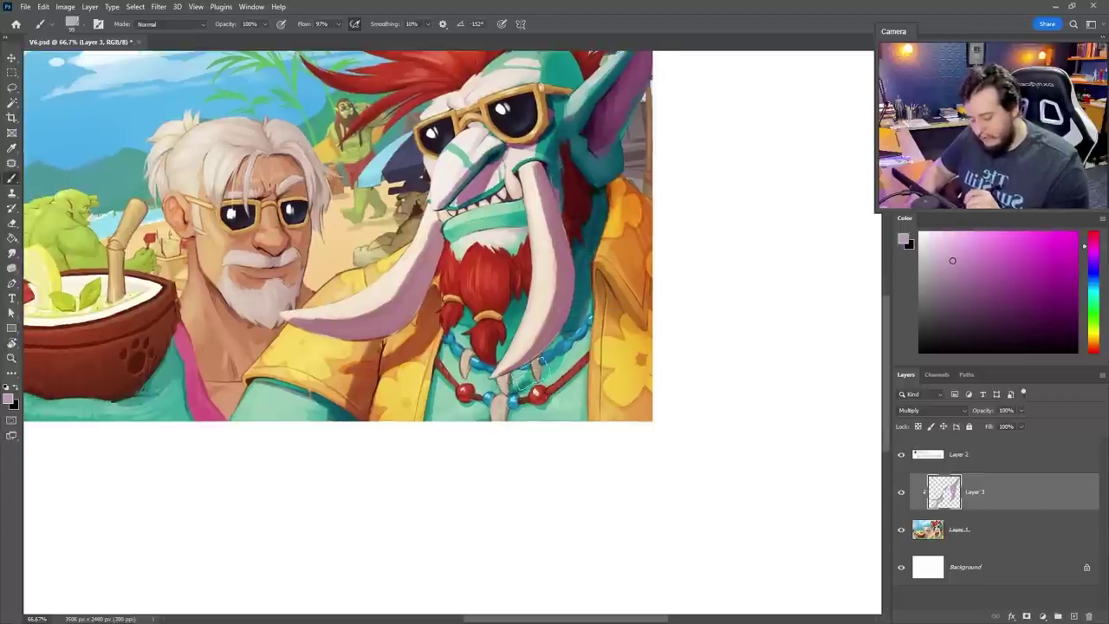
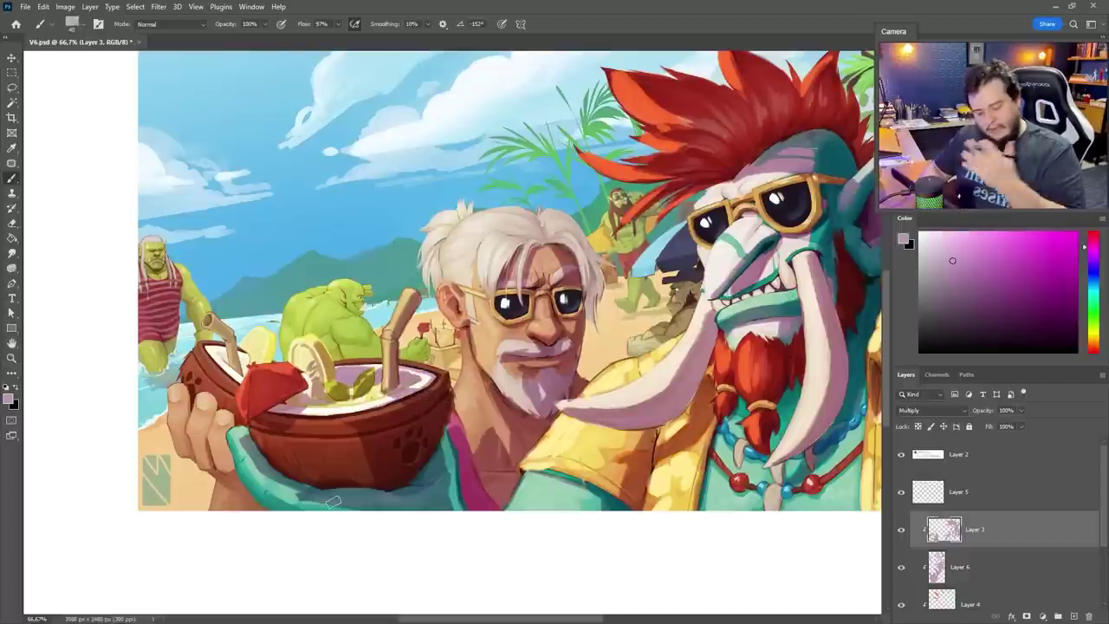
Refine the shadow on the front and underside of the coconut bowl, erasing the excess beside the troll's hand
{"action": "left_click_drag", "start_coordinate": [347, 434], "coordinate": [358, 482]}
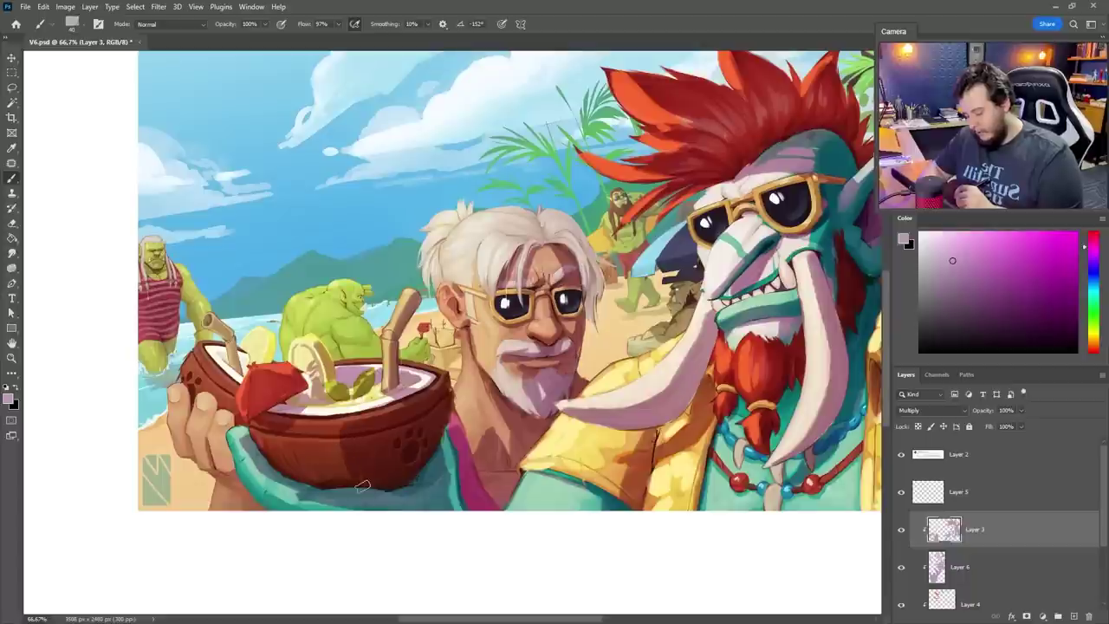
{"action": "left_click_drag", "start_coordinate": [294, 433], "coordinate": [338, 431]}
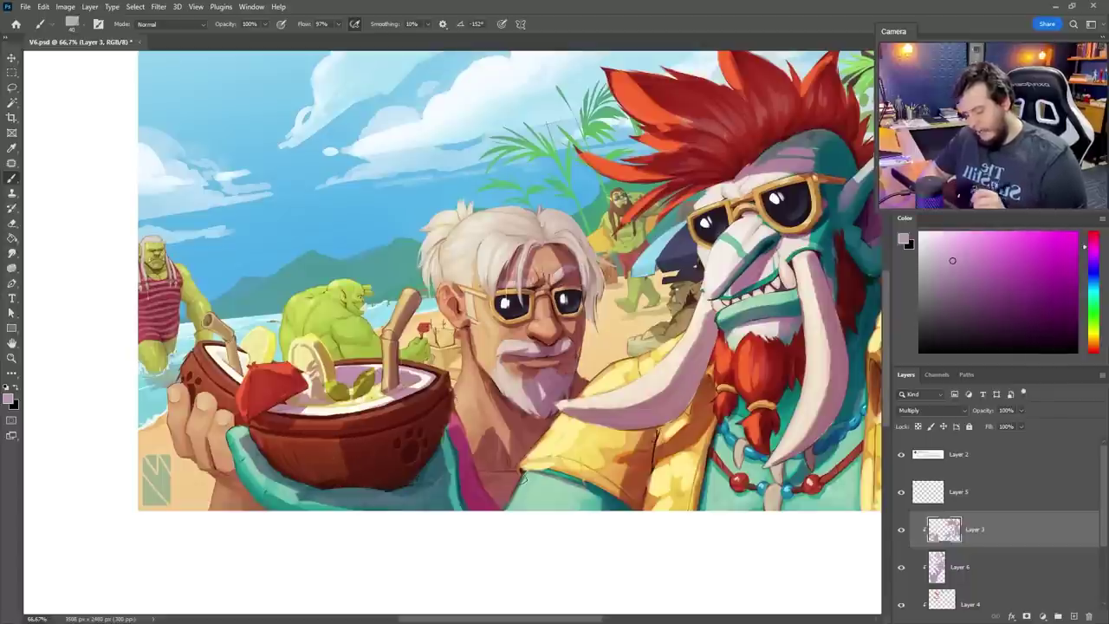
{"action": "key", "text": "e"}
{"action": "left_click_drag", "start_coordinate": [431, 452], "coordinate": [445, 494]}
{"action": "key", "text": "b"}
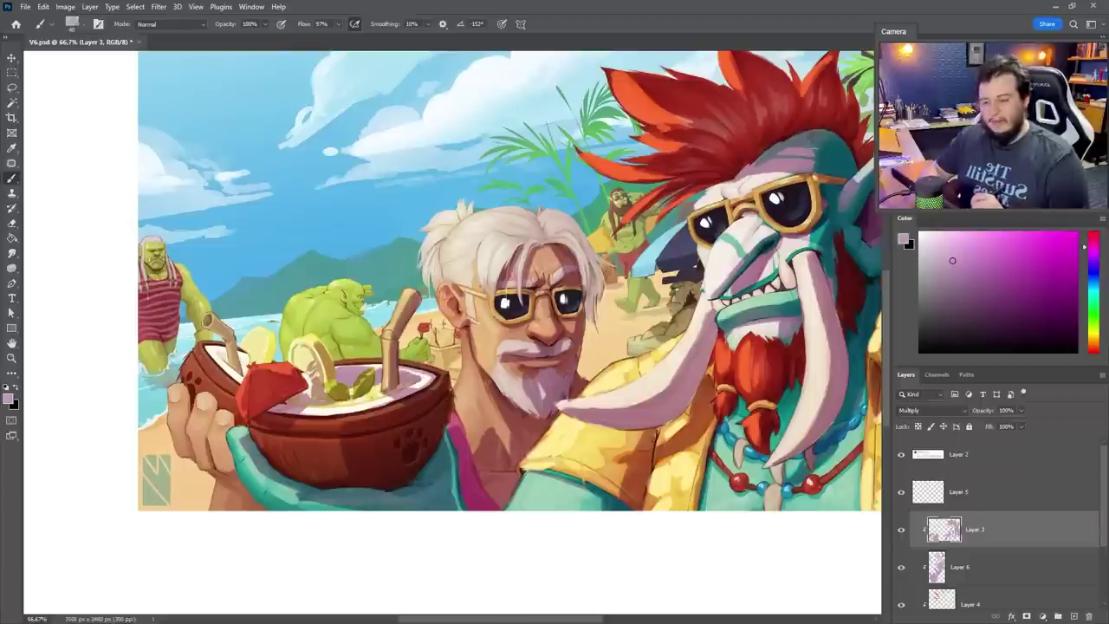
{"action": "left_click_drag", "start_coordinate": [513, 470], "coordinate": [475, 486]}
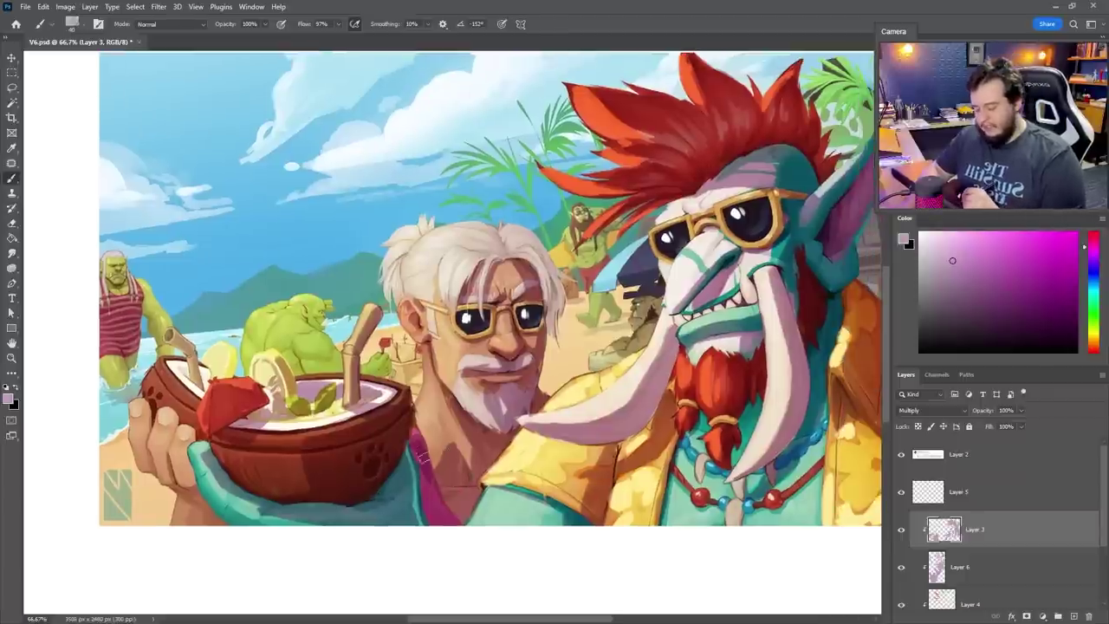
Add a new clipped layer directly above Layer 4 for shading the background figures
{"action": "key", "text": "z"}
{"action": "left_click", "coordinate": [444, 499], "text": "alt"}
{"action": "left_click_drag", "start_coordinate": [441, 479], "coordinate": [483, 475]}
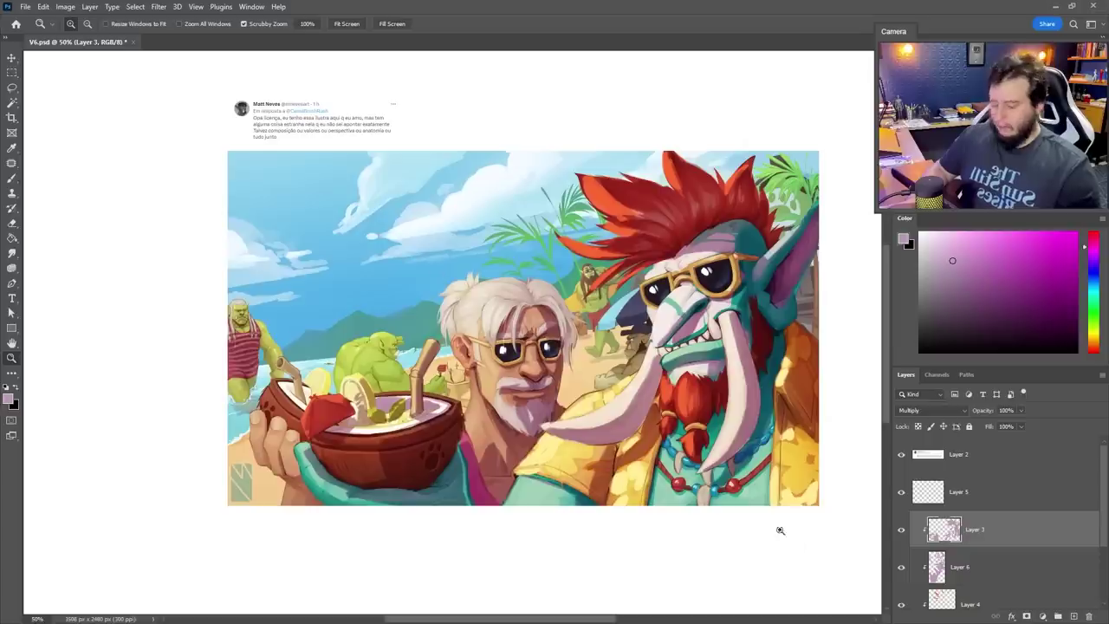
{"action": "scroll", "coordinate": [1018, 549], "scroll_direction": "down", "scroll_amount": 1}
{"action": "scroll", "coordinate": [1003, 532], "scroll_direction": "up", "scroll_amount": 1}
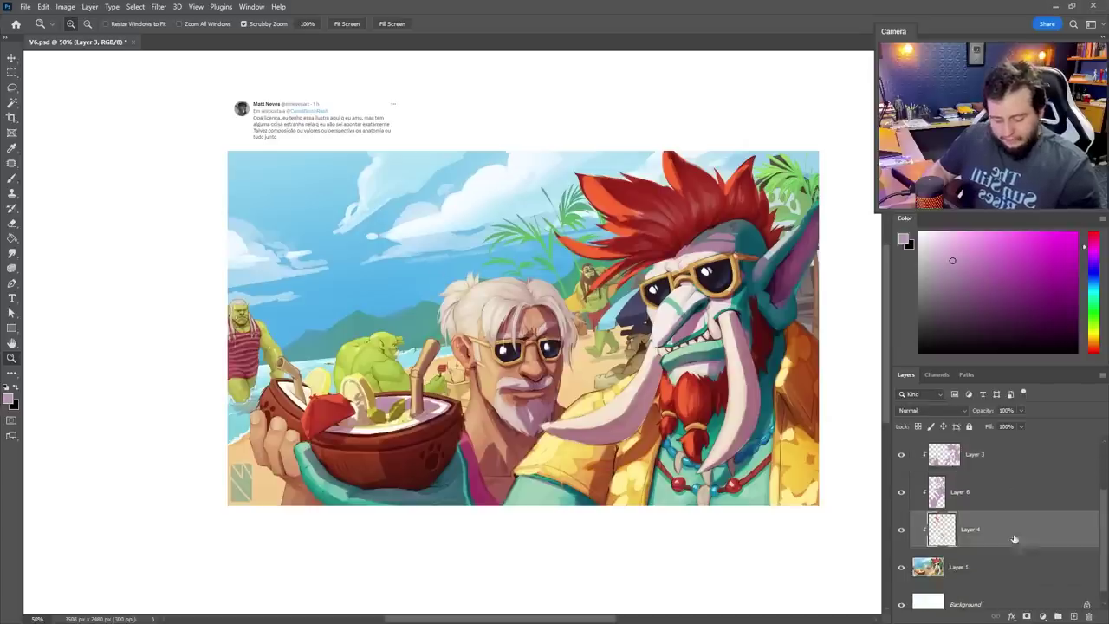
{"action": "left_click", "coordinate": [1073, 615]}
{"action": "left_click", "coordinate": [286, 376]}
{"action": "key", "text": "b"}
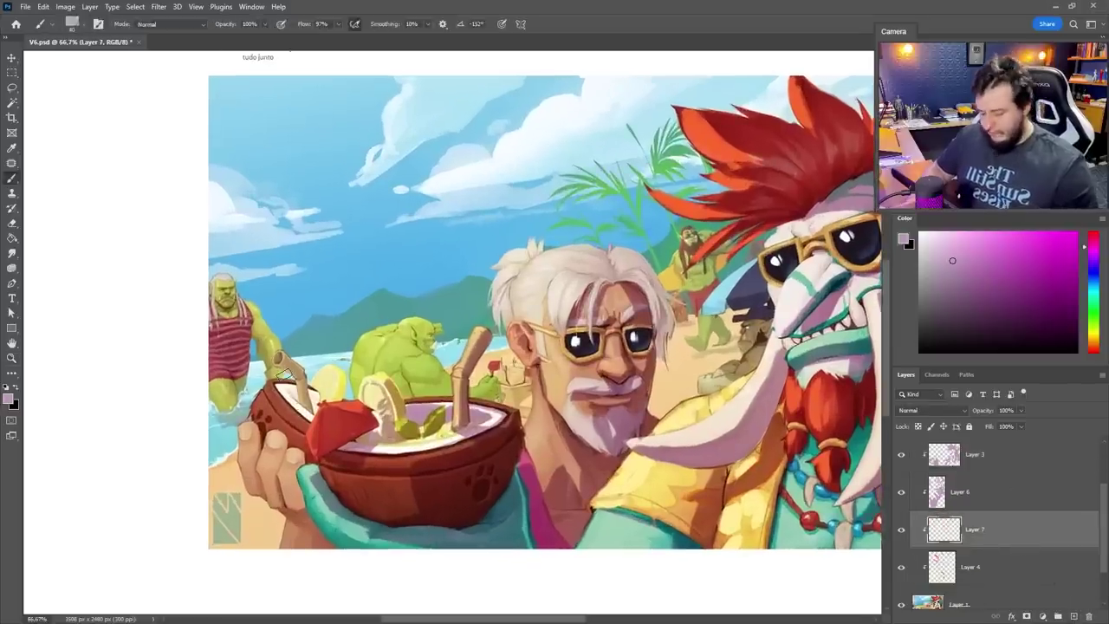
Paint shadows on the orc in the striped swimsuit and set the new layer's blend mode to Multiply
{"action": "key", "text": "z"}
{"action": "left_click", "coordinate": [444, 354]}
{"action": "key", "text": "b"}
{"action": "left_click_drag", "start_coordinate": [444, 354], "coordinate": [605, 312]}
{"action": "mouse_move", "coordinate": [276, 207]}
{"action": "left_mouse_down"}
{"action": "mouse_move", "coordinate": [284, 322]}
{"action": "mouse_move", "coordinate": [303, 265]}
{"action": "mouse_move", "coordinate": [273, 381]}
{"action": "mouse_move", "coordinate": [295, 364]}
{"action": "mouse_move", "coordinate": [334, 272]}
{"action": "mouse_move", "coordinate": [308, 236]}
{"action": "mouse_move", "coordinate": [355, 347]}
{"action": "left_mouse_up"}
{"action": "left_click", "coordinate": [905, 413]}
{"action": "left_click", "coordinate": [932, 384]}
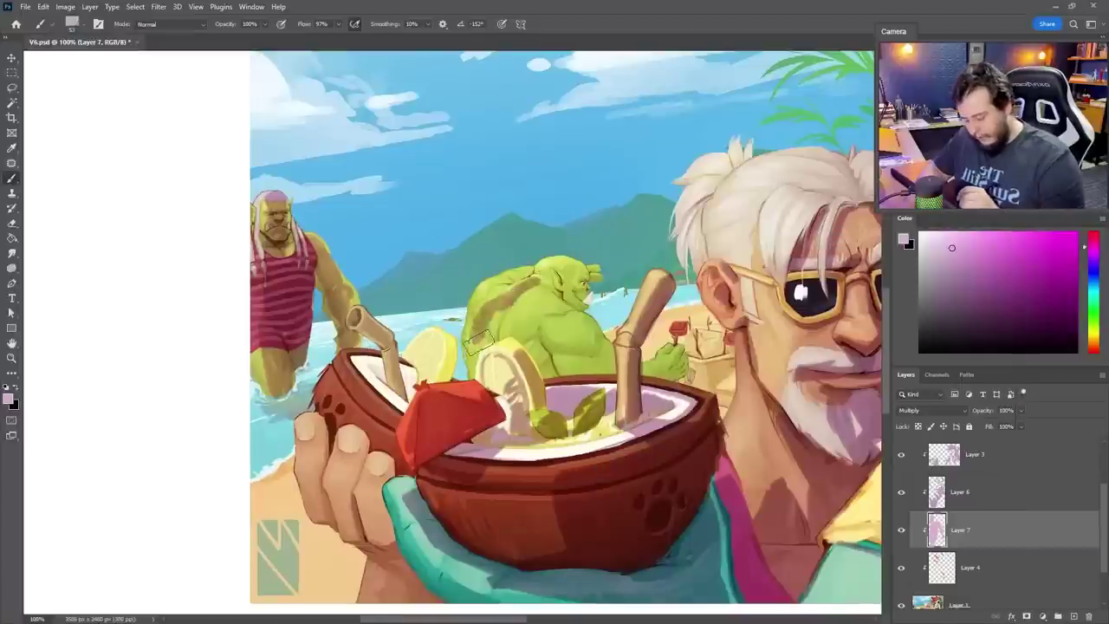
Shade the back, arm and head of the green orc sitting behind the coconut bowl
{"action": "mouse_move", "coordinate": [479, 342]}
{"action": "left_mouse_down"}
{"action": "mouse_move", "coordinate": [495, 325]}
{"action": "mouse_move", "coordinate": [505, 334]}
{"action": "mouse_move", "coordinate": [483, 372]}
{"action": "mouse_move", "coordinate": [524, 334]}
{"action": "mouse_move", "coordinate": [541, 364]}
{"action": "mouse_move", "coordinate": [572, 342]}
{"action": "mouse_move", "coordinate": [570, 357]}
{"action": "mouse_move", "coordinate": [548, 325]}
{"action": "mouse_move", "coordinate": [525, 321]}
{"action": "mouse_move", "coordinate": [542, 310]}
{"action": "left_mouse_up"}
{"action": "key", "text": "e"}
{"action": "key", "text": "b"}
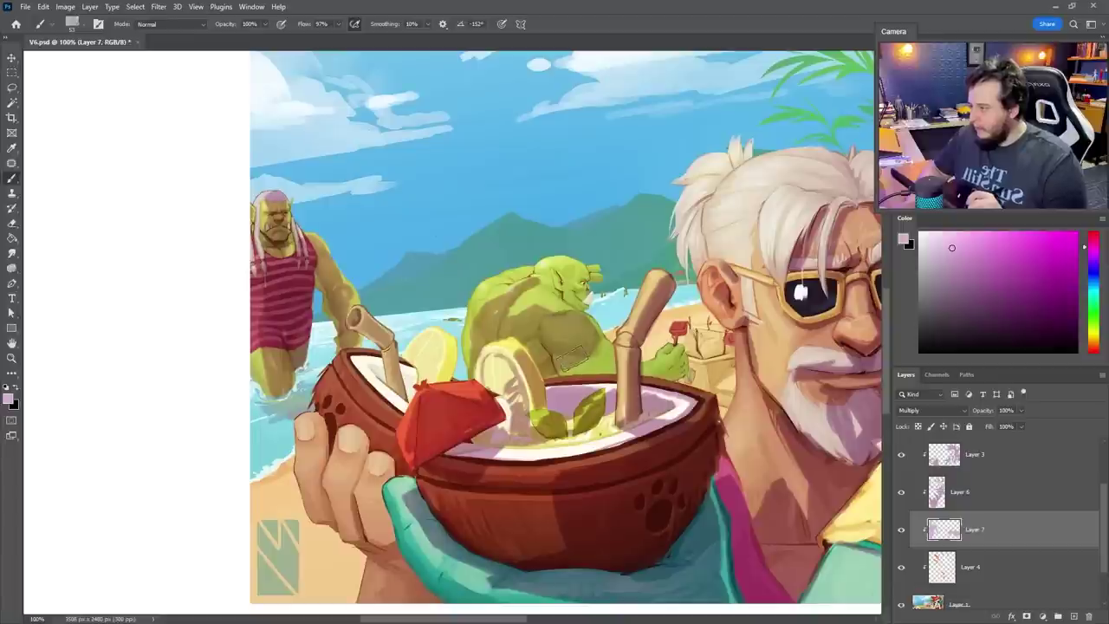
{"action": "left_click_drag", "start_coordinate": [579, 364], "coordinate": [609, 355]}
{"action": "mouse_move", "coordinate": [559, 281]}
{"action": "left_mouse_down"}
{"action": "mouse_move", "coordinate": [570, 295]}
{"action": "mouse_move", "coordinate": [563, 273]}
{"action": "mouse_move", "coordinate": [531, 299]}
{"action": "mouse_move", "coordinate": [586, 286]}
{"action": "mouse_move", "coordinate": [596, 268]}
{"action": "mouse_move", "coordinate": [511, 279]}
{"action": "left_mouse_up"}
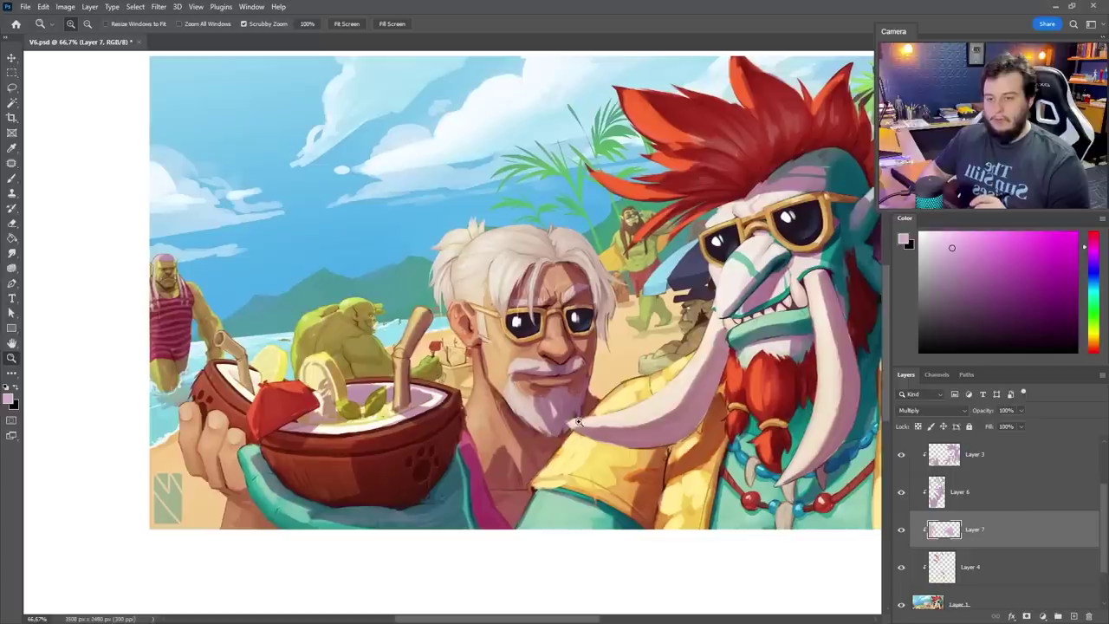
Reduce the brush size to 31 px and shade the small standing figure on the beach between the old man and the troll
{"action": "left_click", "coordinate": [581, 418]}
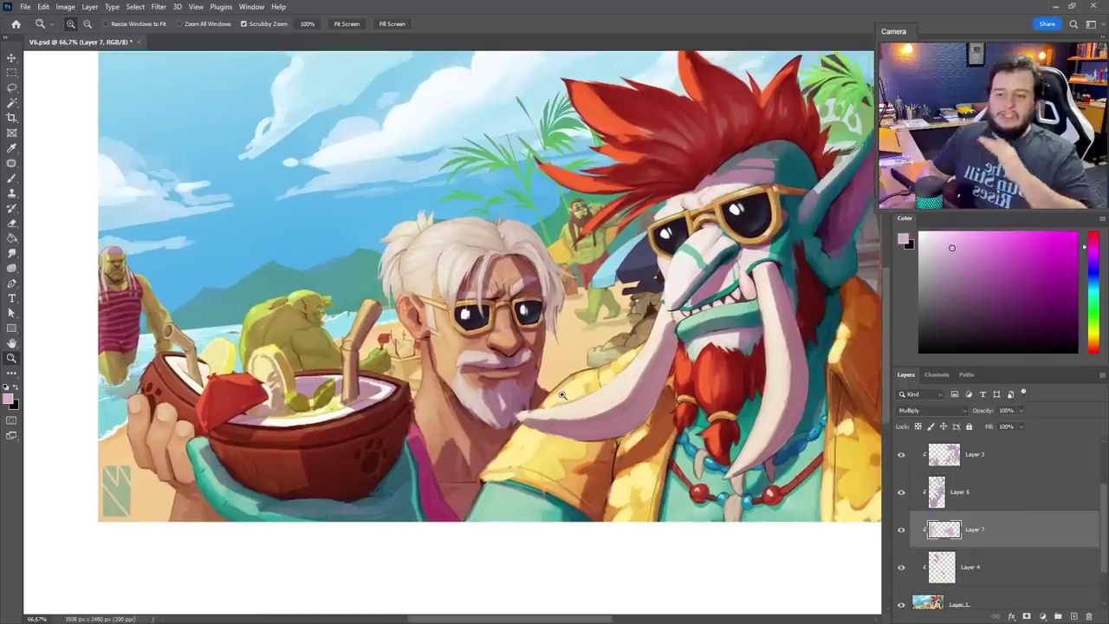
{"action": "key", "text": "b"}
{"action": "right_click", "coordinate": [659, 327]}
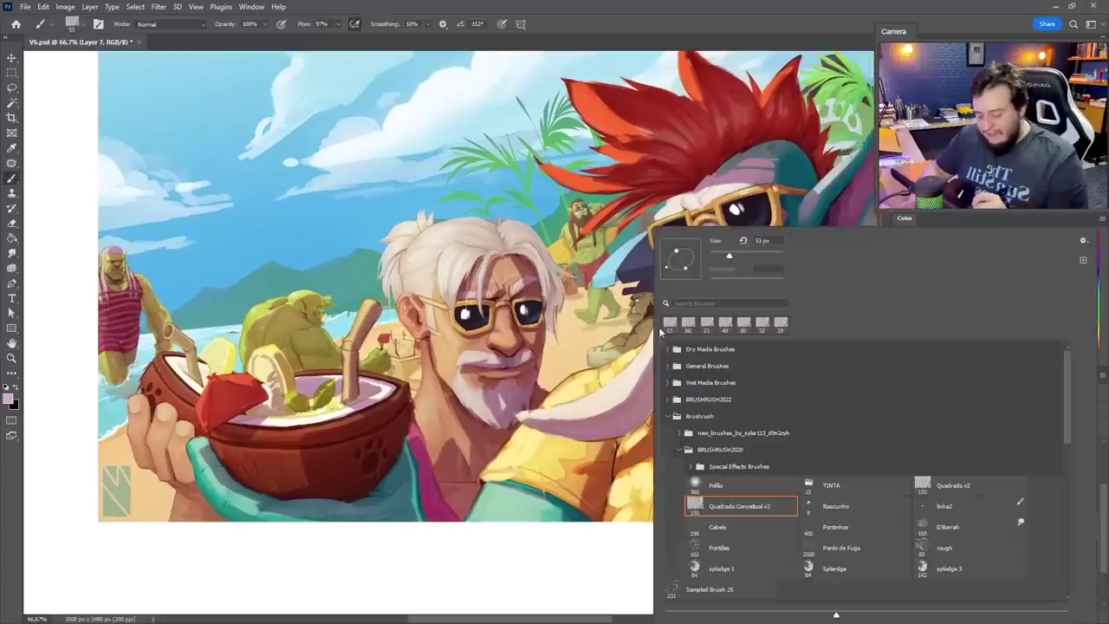
{"action": "left_click", "coordinate": [722, 258]}
{"action": "key", "text": "Return"}
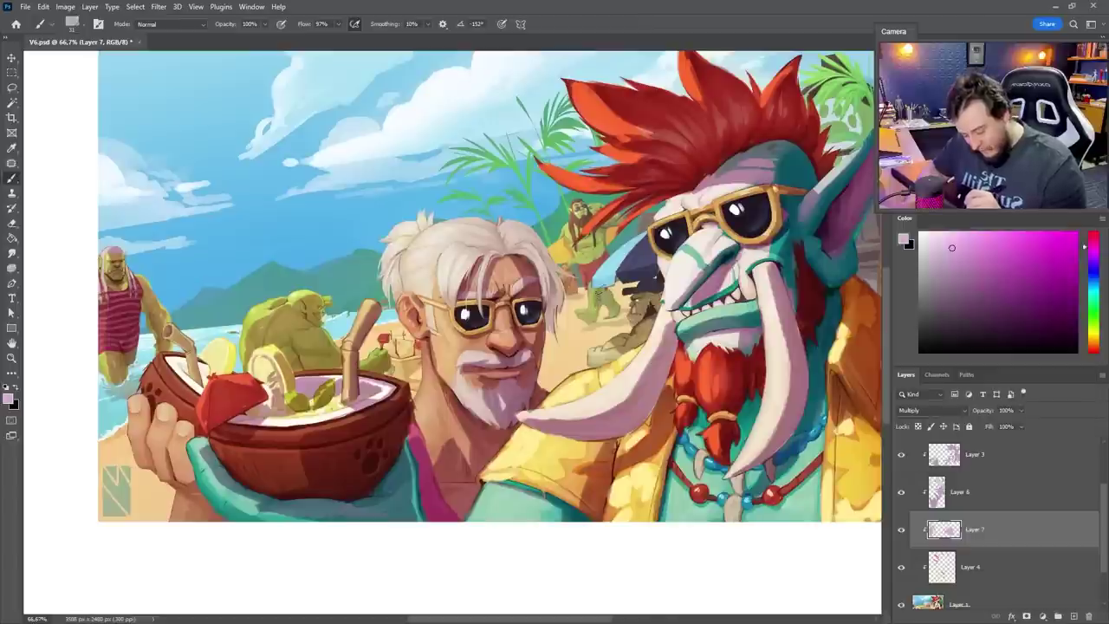
{"action": "left_click_drag", "start_coordinate": [587, 319], "coordinate": [594, 323]}
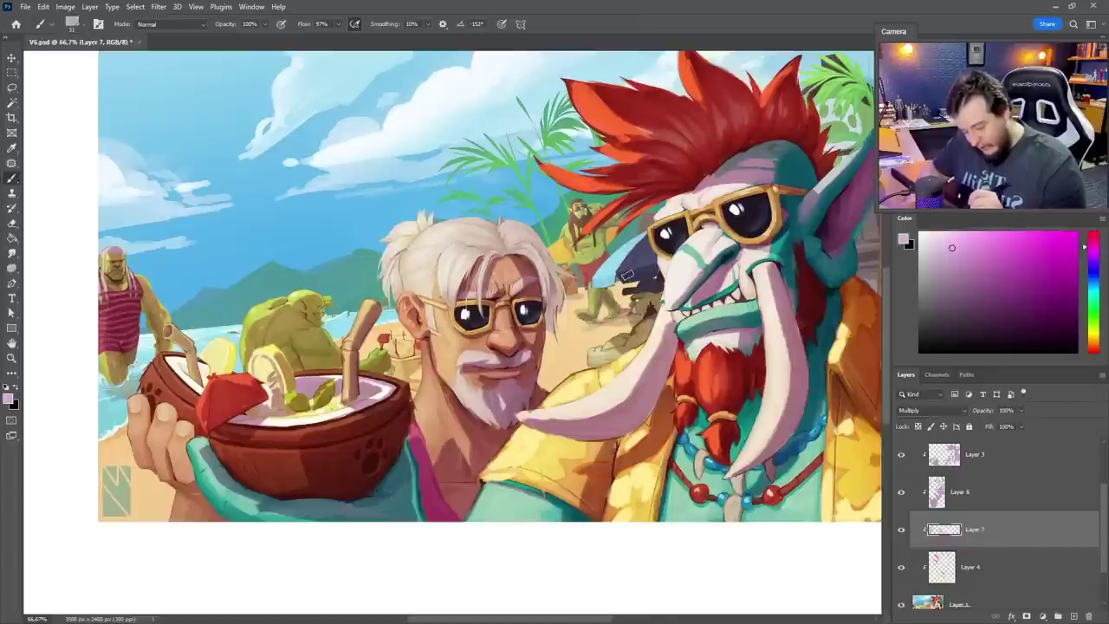
{"action": "left_click_drag", "start_coordinate": [628, 275], "coordinate": [594, 252]}
{"action": "left_click", "coordinate": [617, 216]}
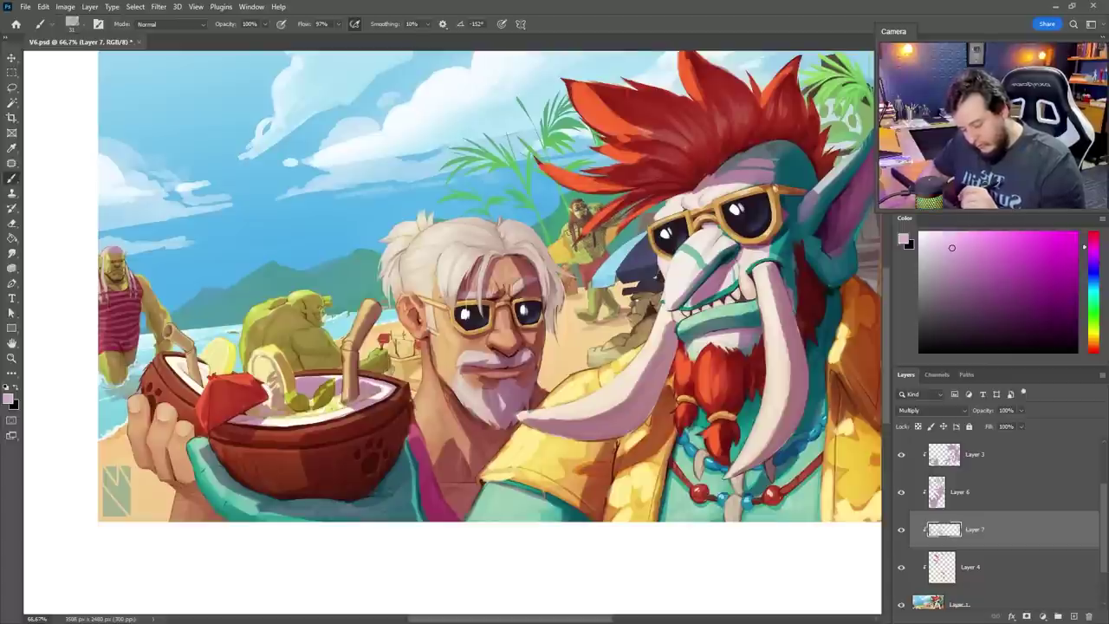
{"action": "left_click_drag", "start_coordinate": [563, 241], "coordinate": [563, 248]}
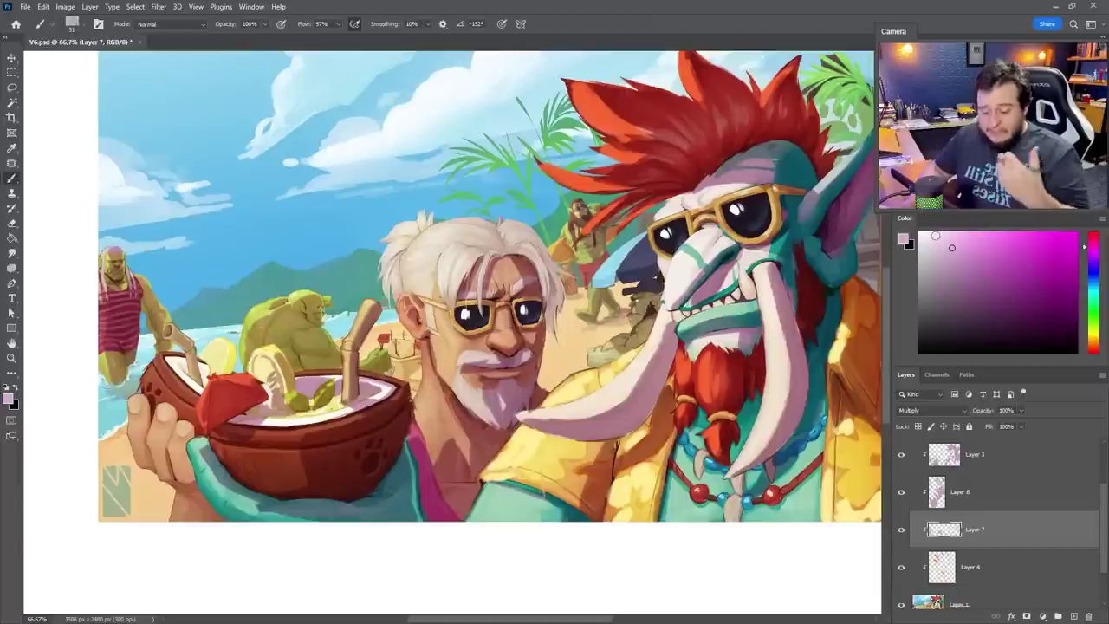
Select Layer 3 with its transparent pixels locked and ready the soft round brush at 1102 px
{"action": "key", "text": "z"}
{"action": "left_click_drag", "start_coordinate": [588, 490], "coordinate": [557, 491]}
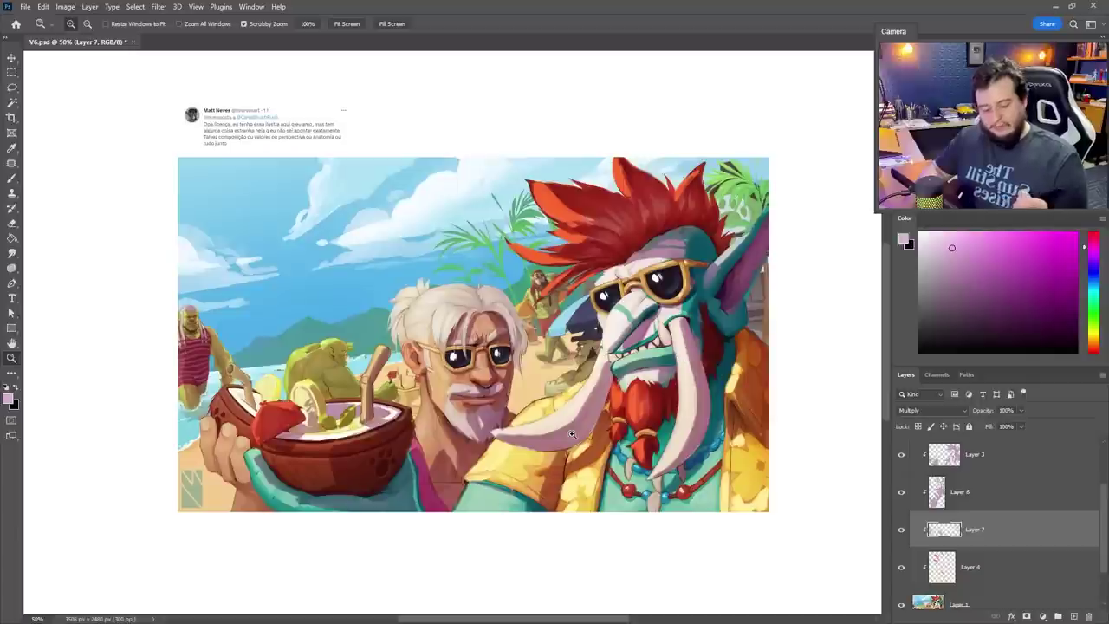
{"action": "scroll", "coordinate": [999, 545], "scroll_direction": "up", "scroll_amount": 2}
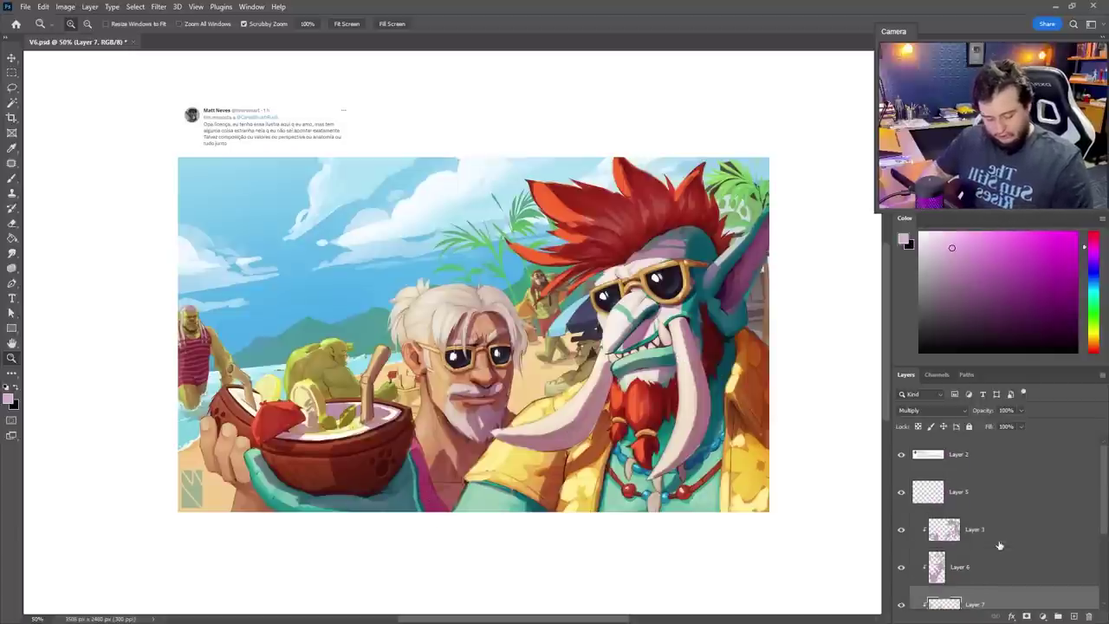
{"action": "left_click", "coordinate": [968, 532]}
{"action": "left_click", "coordinate": [627, 378], "text": "alt"}
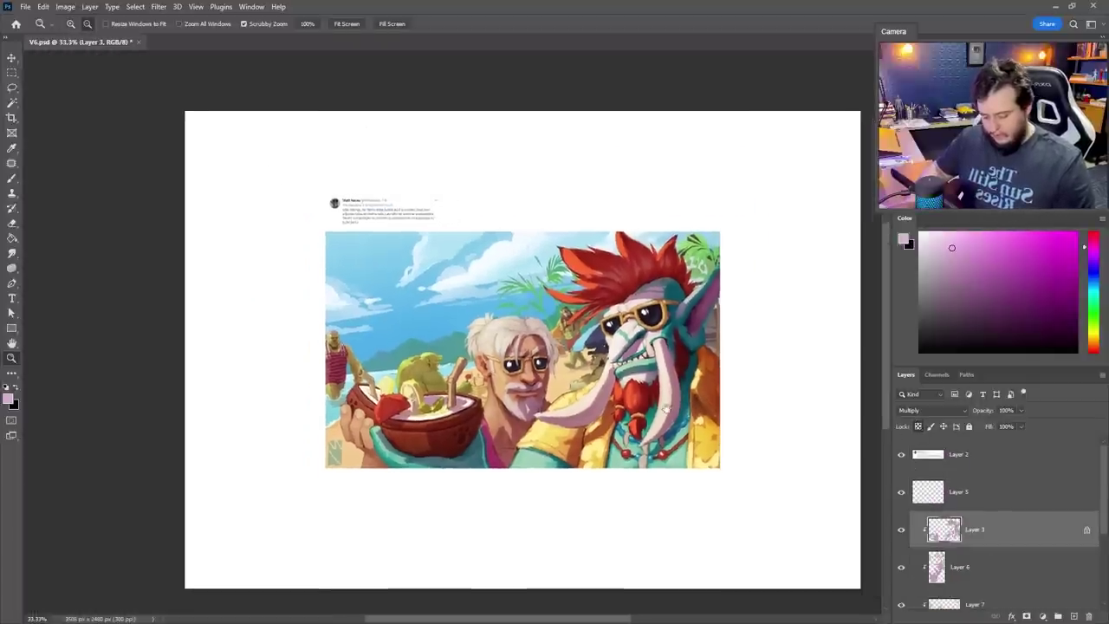
{"action": "left_click", "coordinate": [644, 397]}
{"action": "key", "text": "b"}
{"action": "right_click", "coordinate": [647, 398]}
{"action": "left_click", "coordinate": [708, 487]}
{"action": "left_click", "coordinate": [770, 257]}
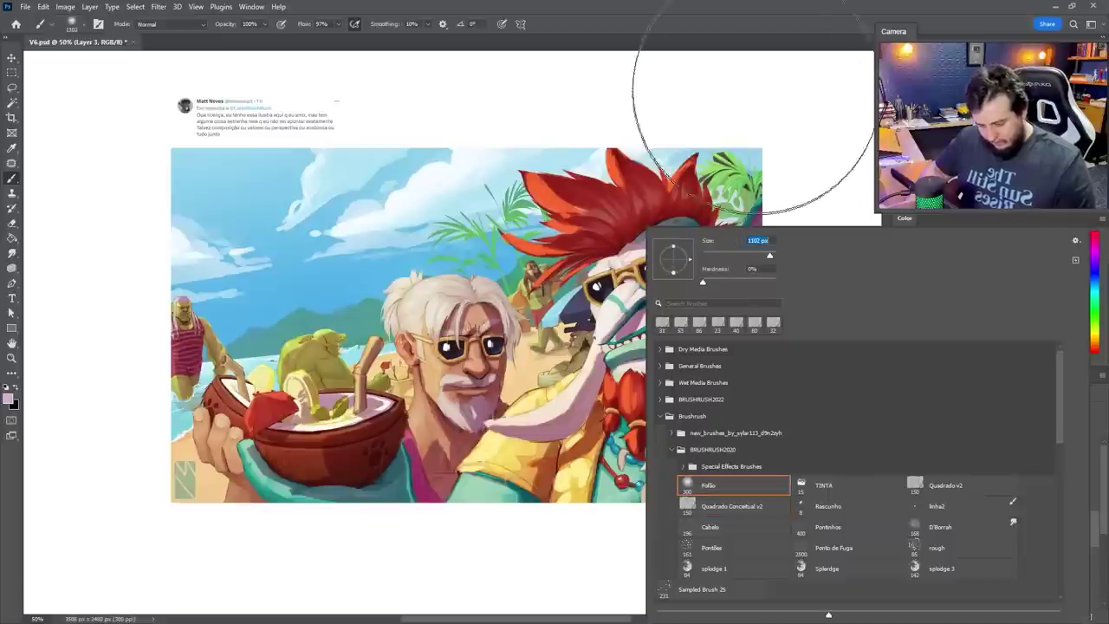
{"action": "left_click", "coordinate": [757, 38]}
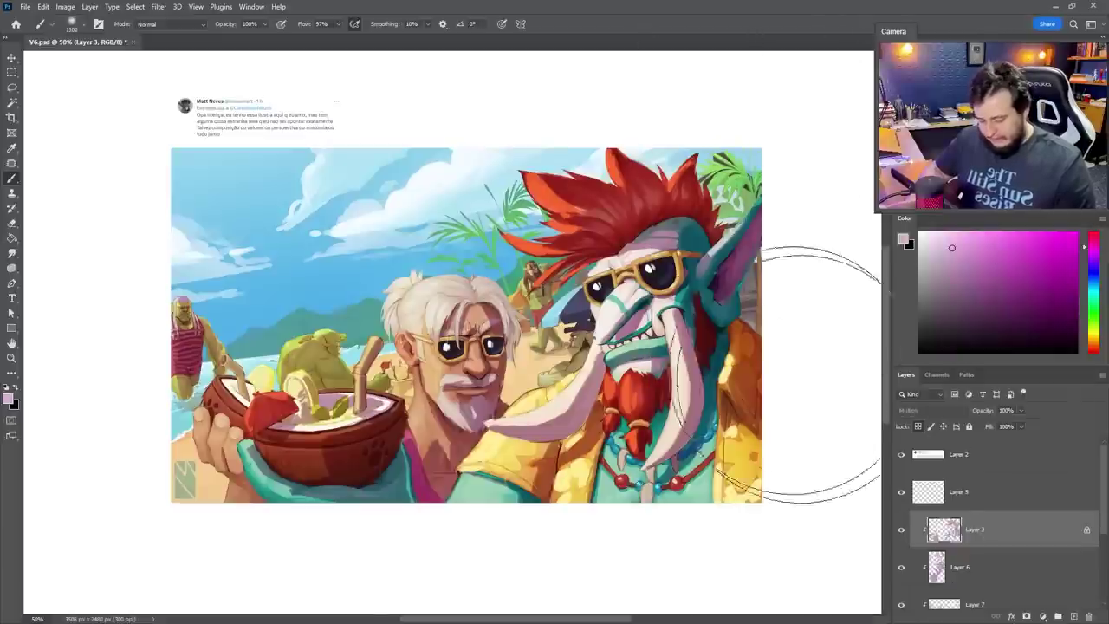
Choose a darker purple and softly deepen the existing shadows on the troll's ear and jacket and under the coconut bowl
{"action": "left_click", "coordinate": [984, 283]}
{"action": "key", "text": "ctrl+minus"}
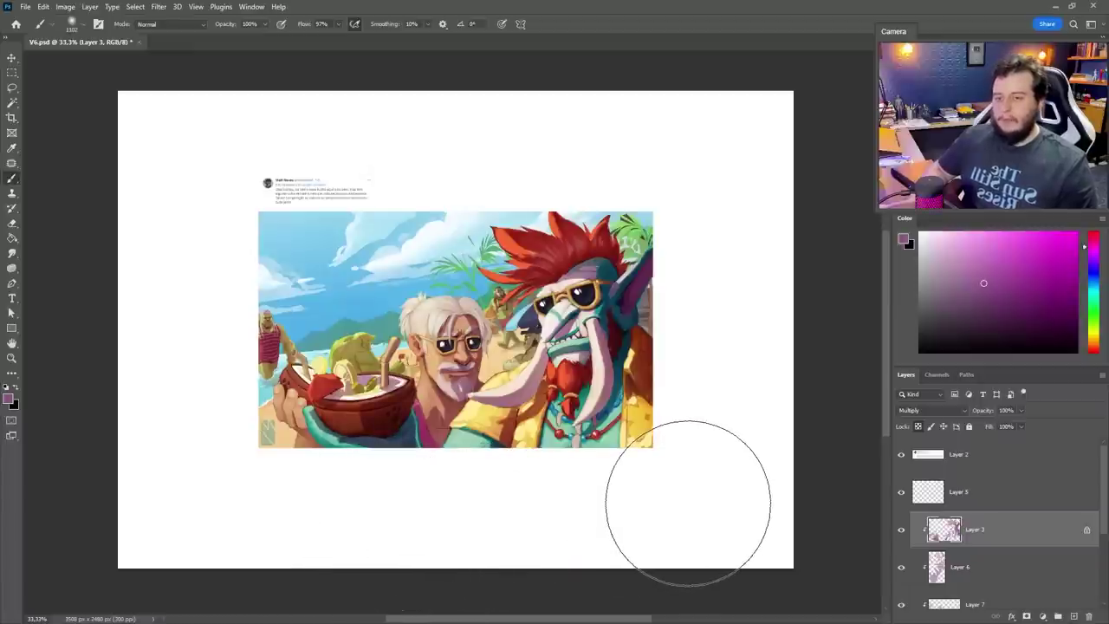
{"action": "key", "text": "z"}
{"action": "left_click", "coordinate": [602, 461]}
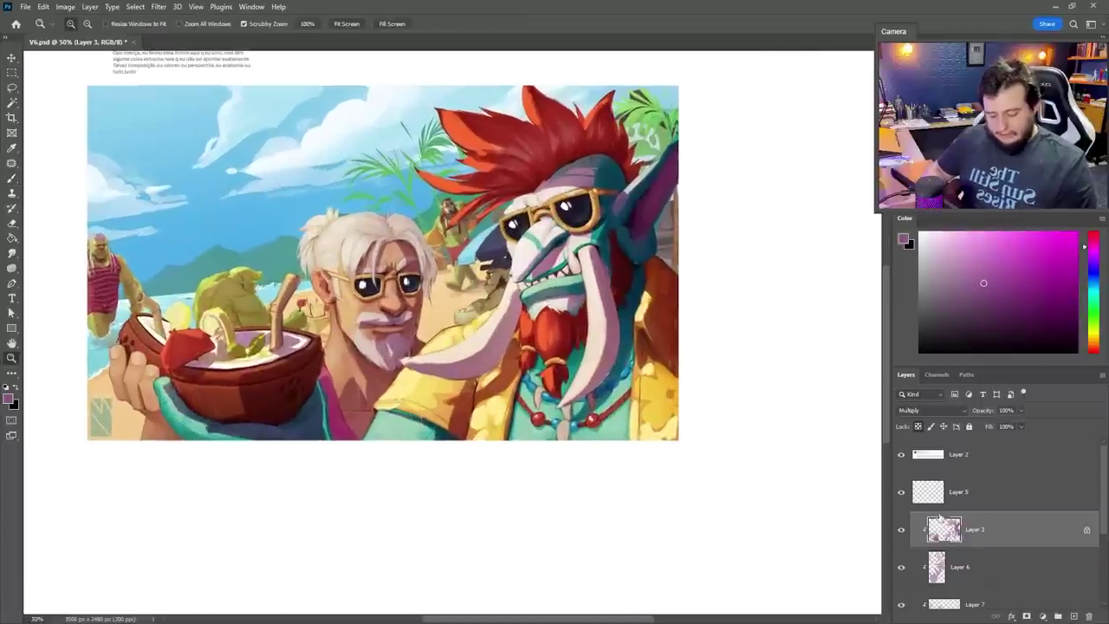
{"action": "left_click_drag", "start_coordinate": [535, 392], "coordinate": [589, 423]}
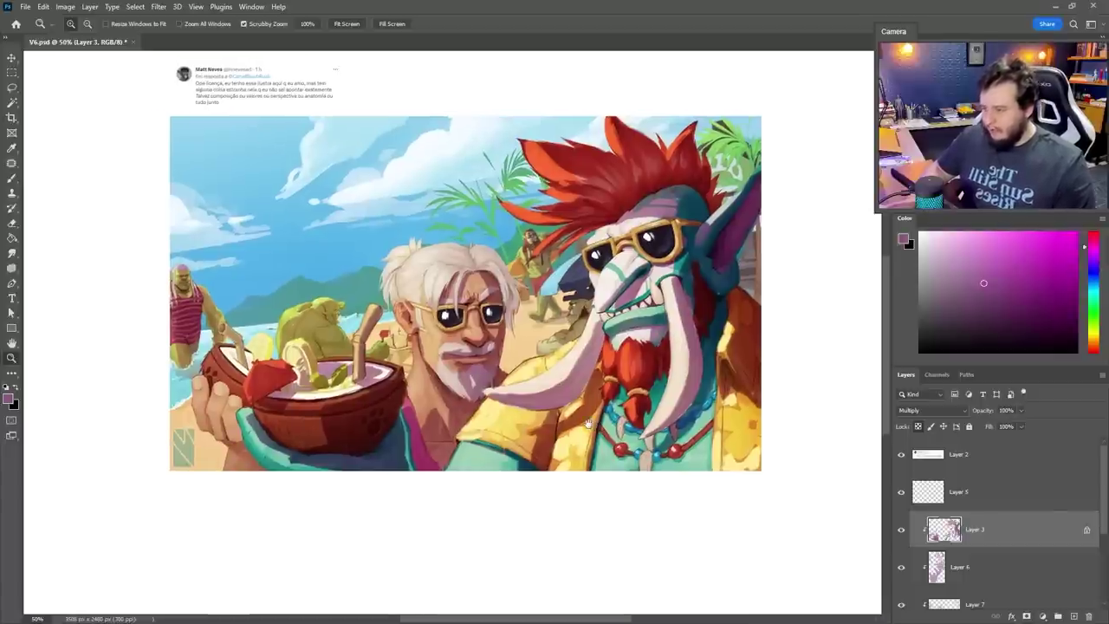
Clip Layer 5 to the layer below and lasso the whole sky around the mountains, the old man's hair and the troll's head
{"action": "left_click", "coordinate": [942, 504]}
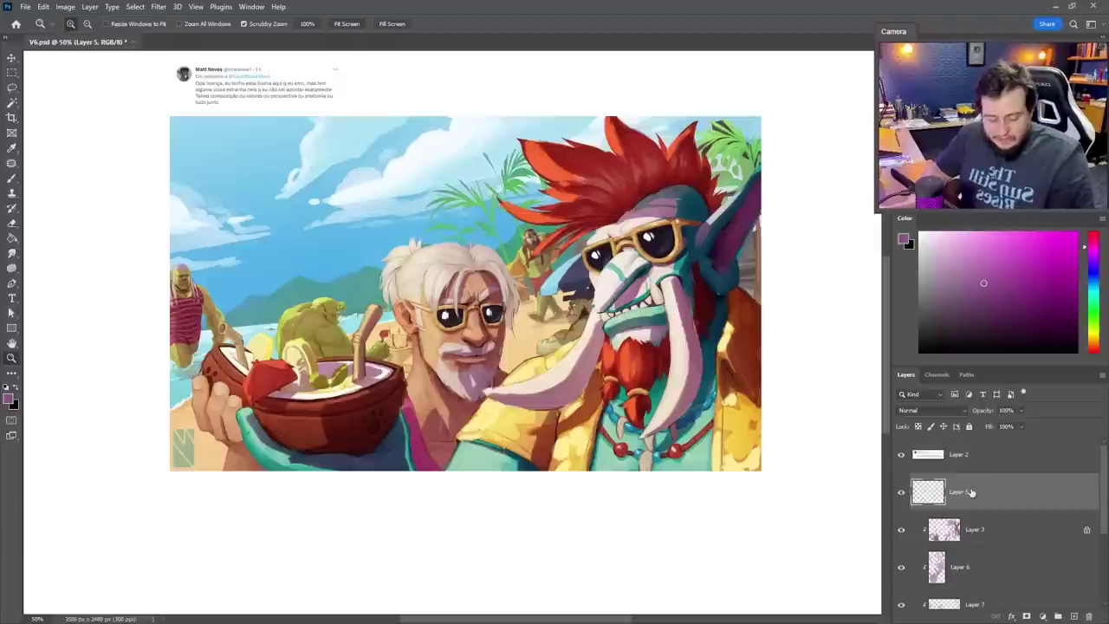
{"action": "left_click_drag", "start_coordinate": [972, 530], "coordinate": [977, 485]}
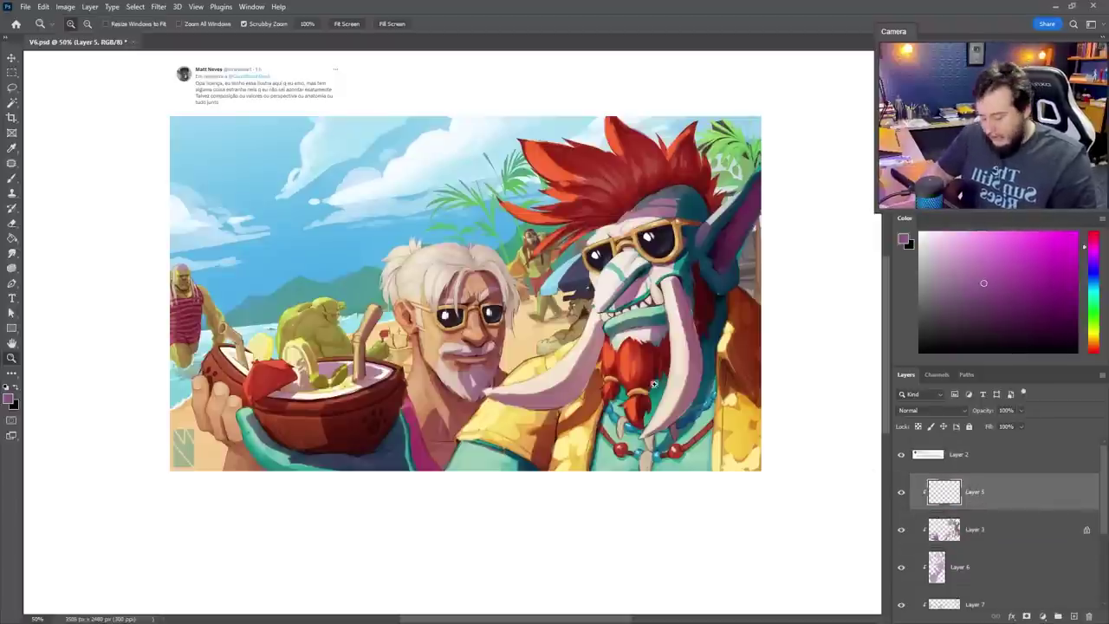
{"action": "left_click_drag", "start_coordinate": [420, 289], "coordinate": [474, 337]}
{"action": "key", "text": "l"}
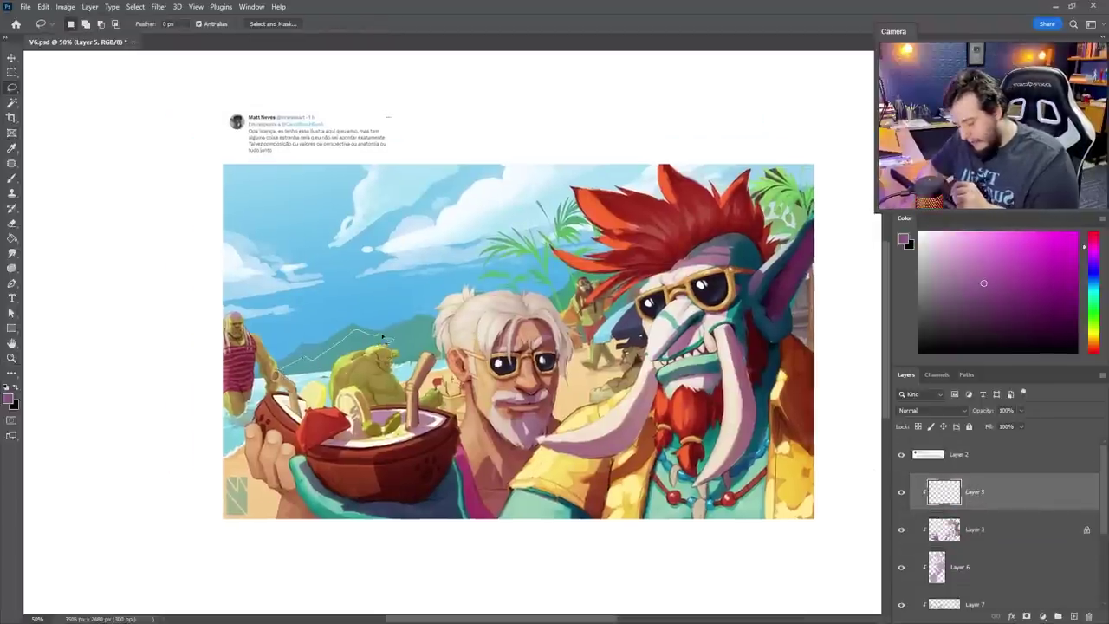
{"action": "left_click_drag", "start_coordinate": [404, 325], "coordinate": [427, 321]}
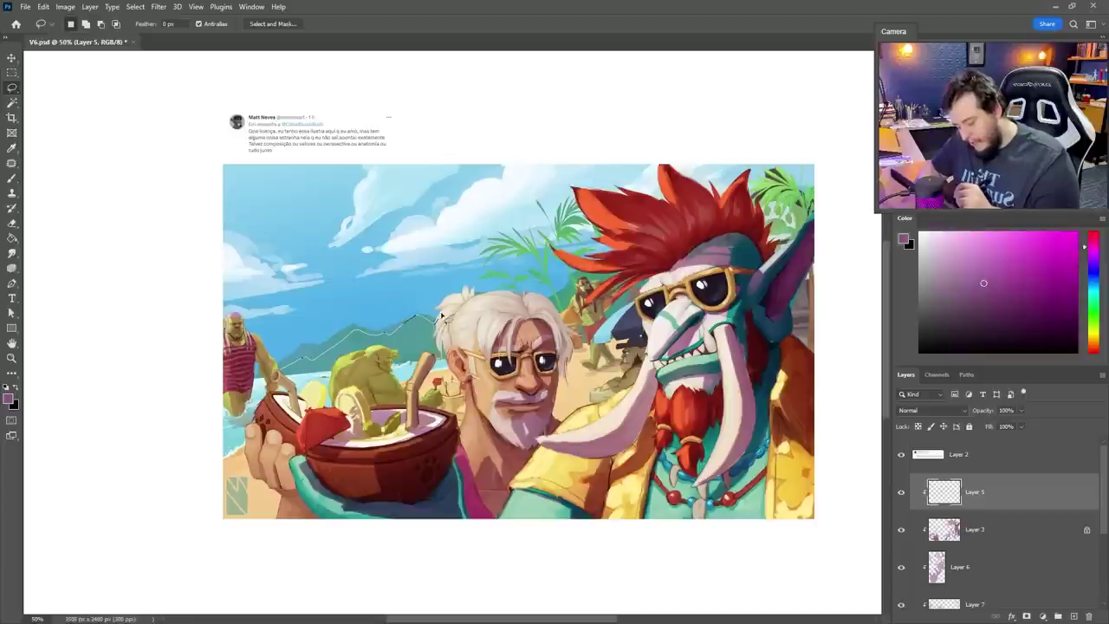
{"action": "left_click_drag", "start_coordinate": [475, 296], "coordinate": [515, 295]}
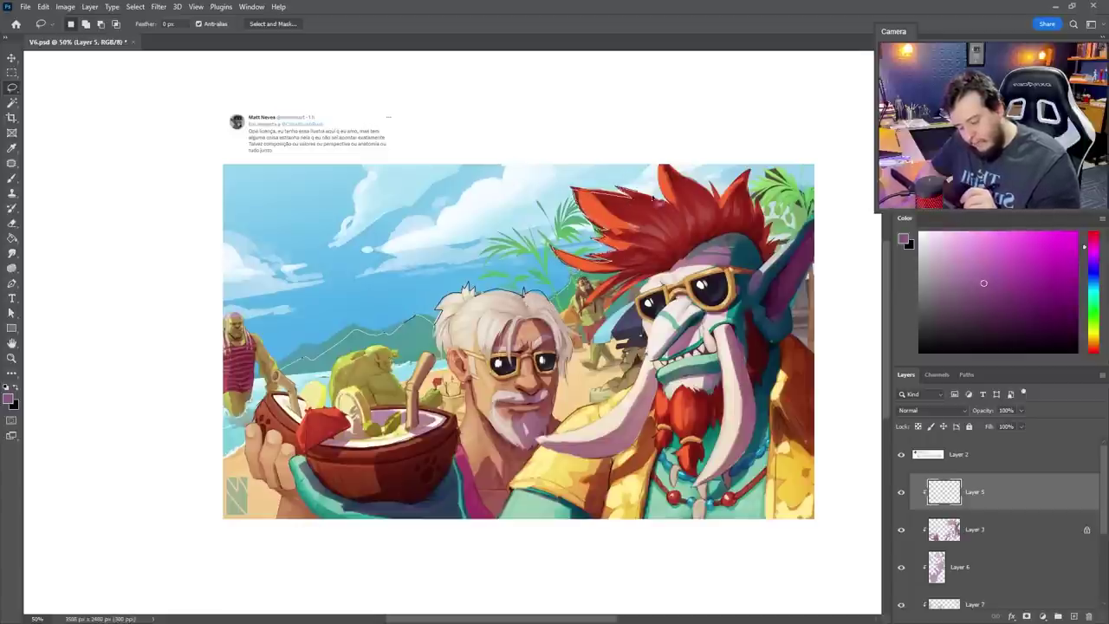
{"action": "mouse_move", "coordinate": [661, 163]}
{"action": "left_mouse_down"}
{"action": "mouse_move", "coordinate": [414, 112]}
{"action": "mouse_move", "coordinate": [197, 143]}
{"action": "mouse_move", "coordinate": [208, 319]}
{"action": "left_mouse_up"}
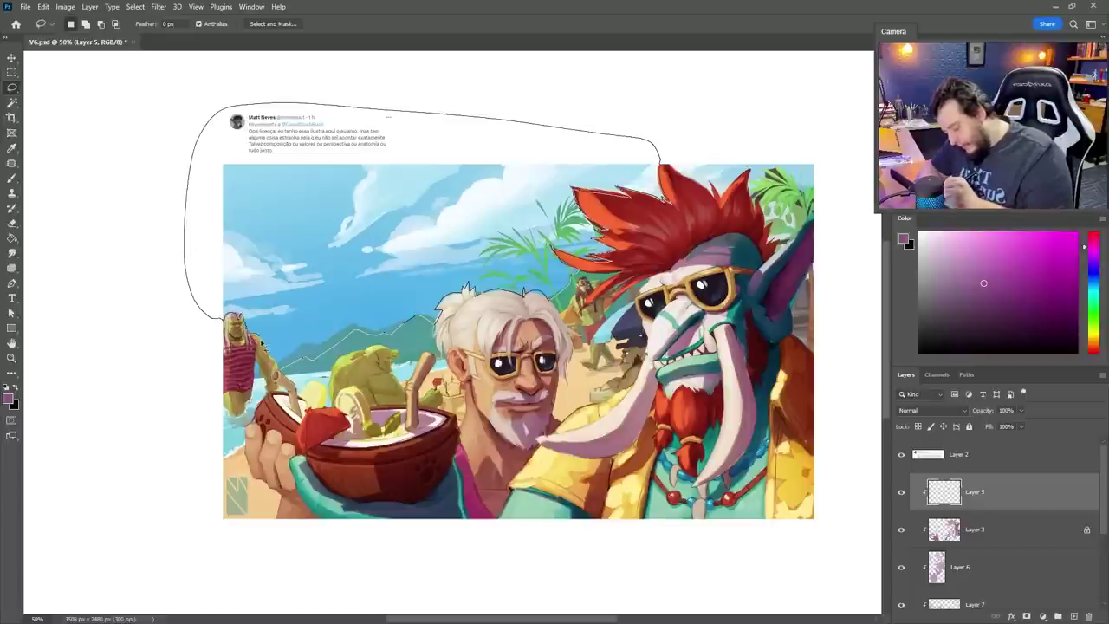
{"action": "left_click_drag", "start_coordinate": [272, 360], "coordinate": [277, 373]}
{"action": "left_click_drag", "start_coordinate": [661, 172], "coordinate": [714, 205]}
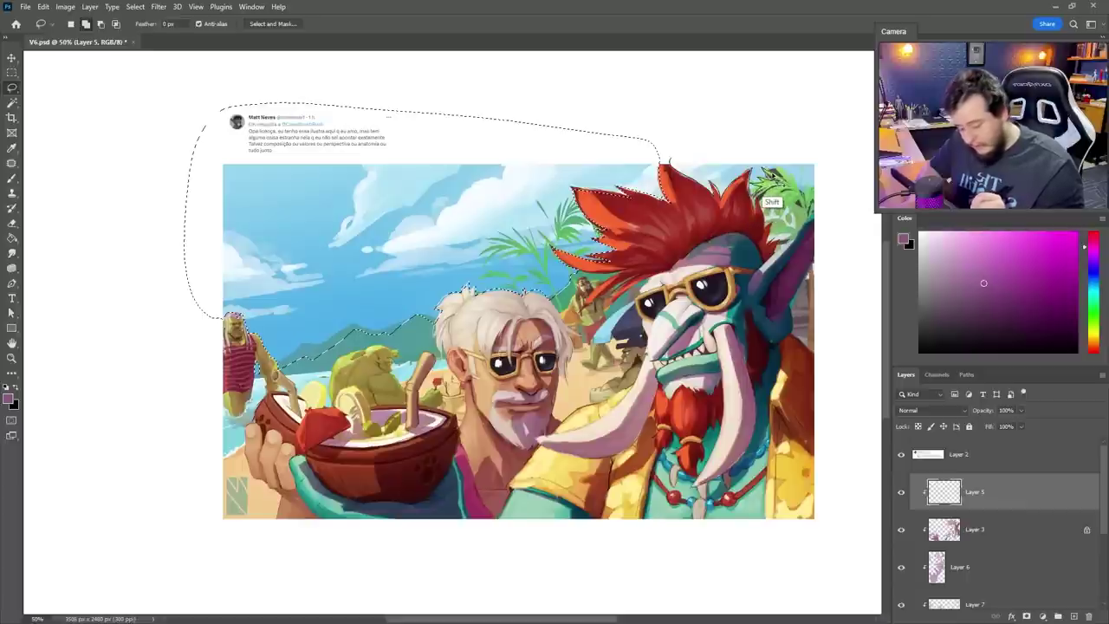
{"action": "mouse_move", "coordinate": [773, 192]}
{"action": "left_mouse_down"}
{"action": "mouse_move", "coordinate": [830, 169]}
{"action": "mouse_move", "coordinate": [771, 121]}
{"action": "mouse_move", "coordinate": [725, 107]}
{"action": "left_mouse_up"}
Fill the selected sky with the light blue sampled just above the mountains and clear the selection
{"action": "key", "text": "g"}
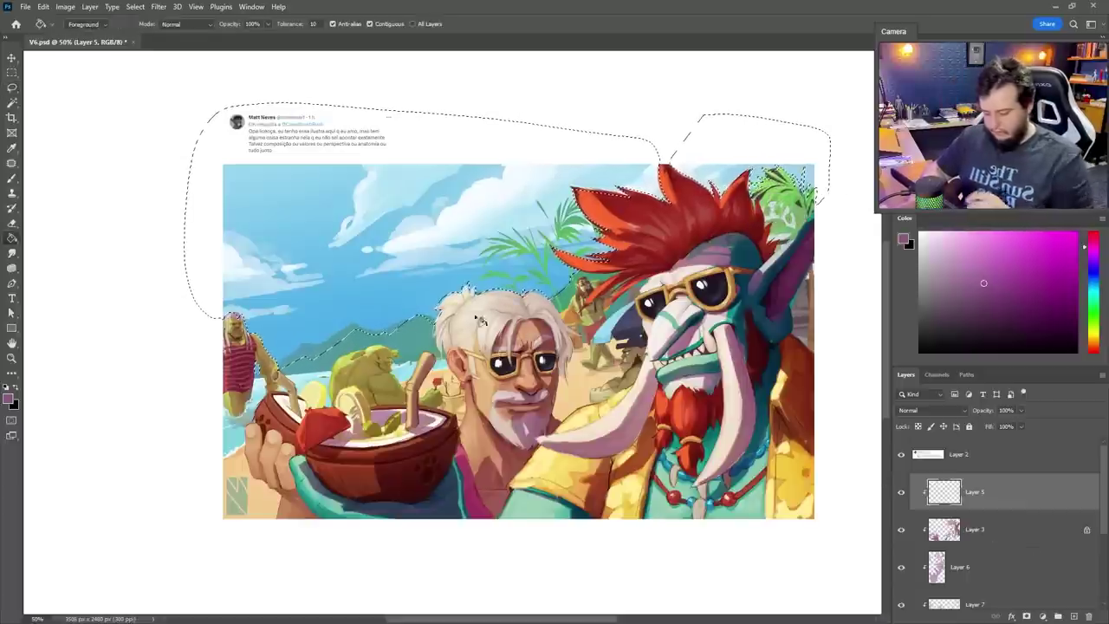
{"action": "left_click", "coordinate": [408, 301], "text": "alt"}
{"action": "left_click", "coordinate": [409, 303]}
{"action": "key", "text": "ctrl+d"}
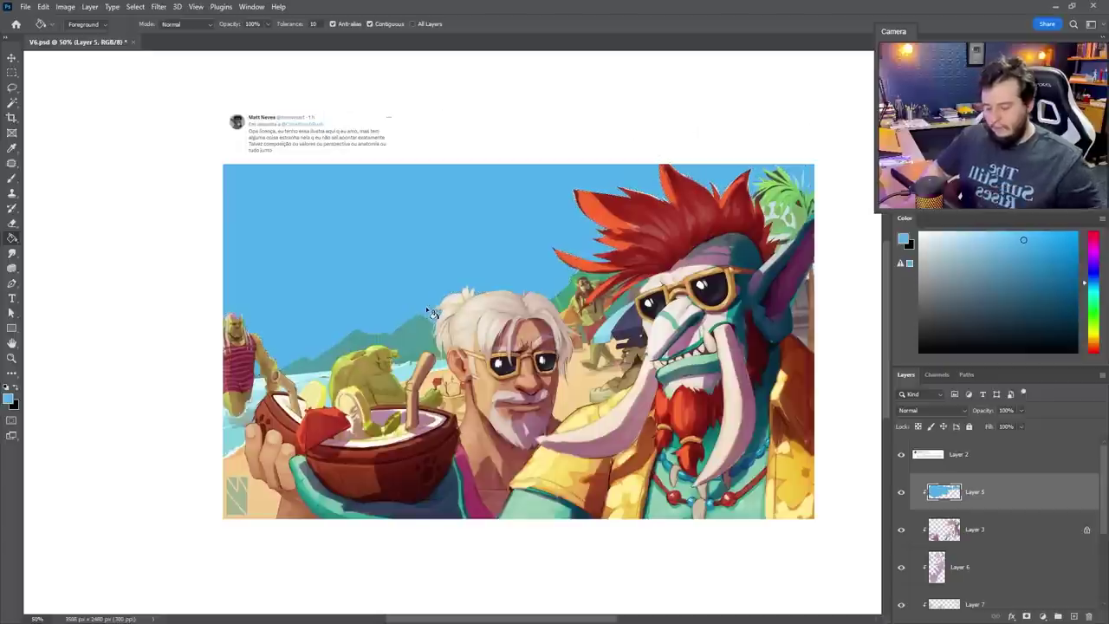
With Layer 5's transparent pixels locked, softly shade the upper sky a deeper blue and add a new layer above
{"action": "key", "text": "b"}
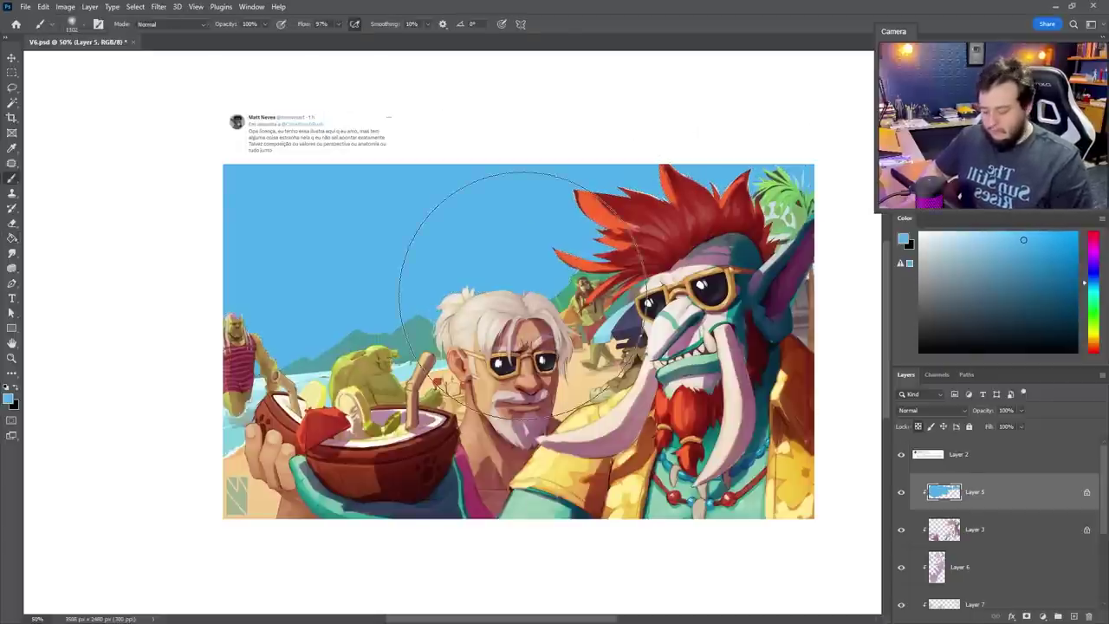
{"action": "right_click", "coordinate": [443, 224]}
{"action": "left_click", "coordinate": [606, 24]}
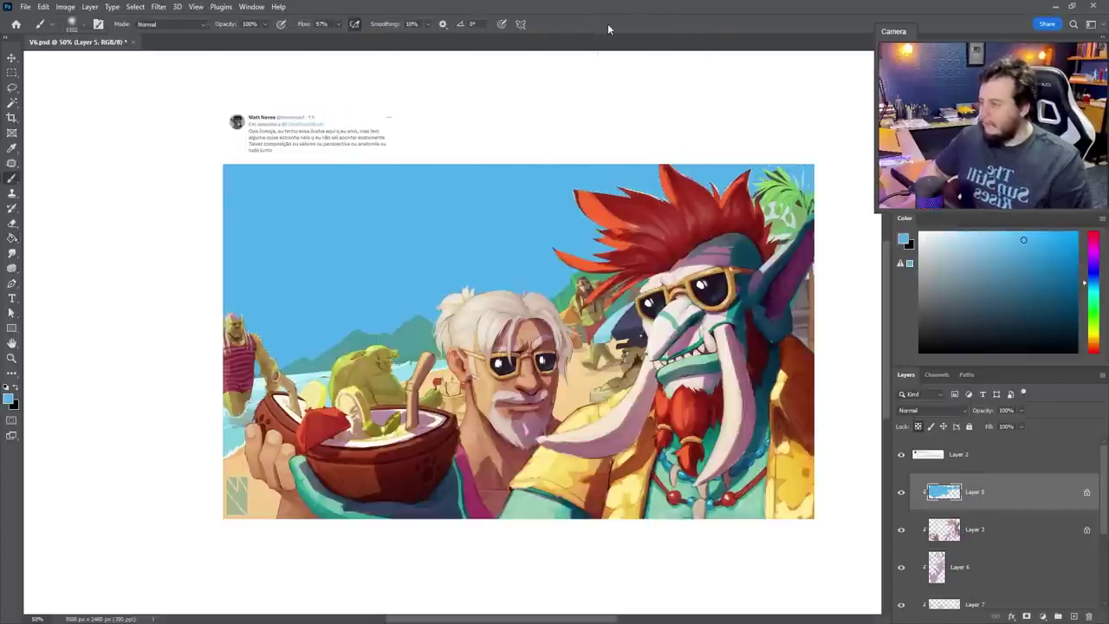
{"action": "left_click", "coordinate": [1083, 281]}
{"action": "left_click", "coordinate": [1091, 291]}
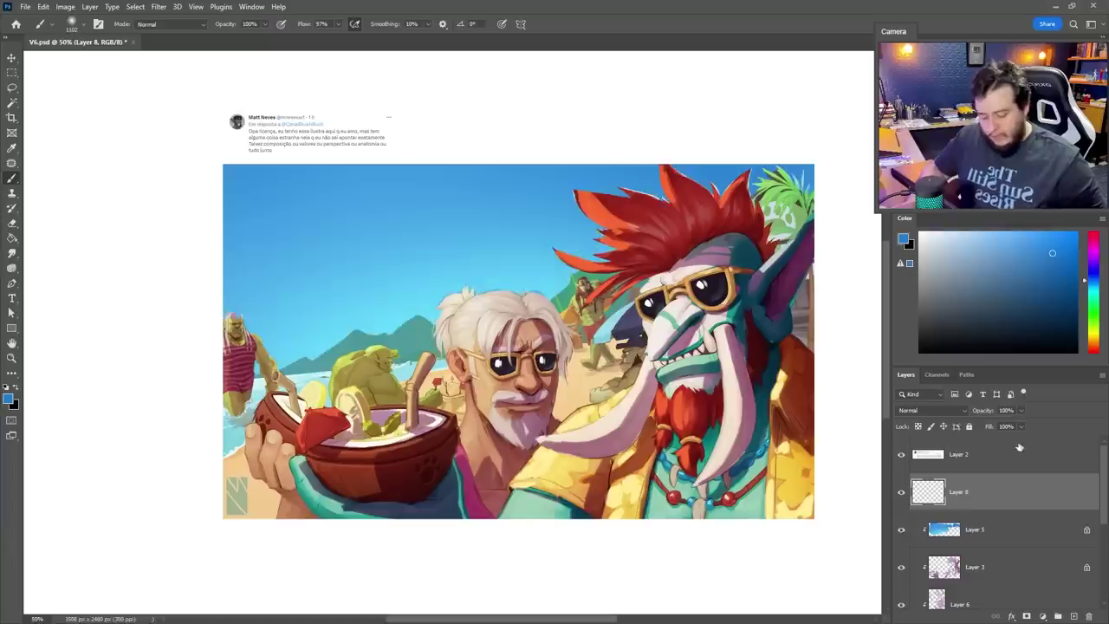
{"action": "key", "text": "l"}
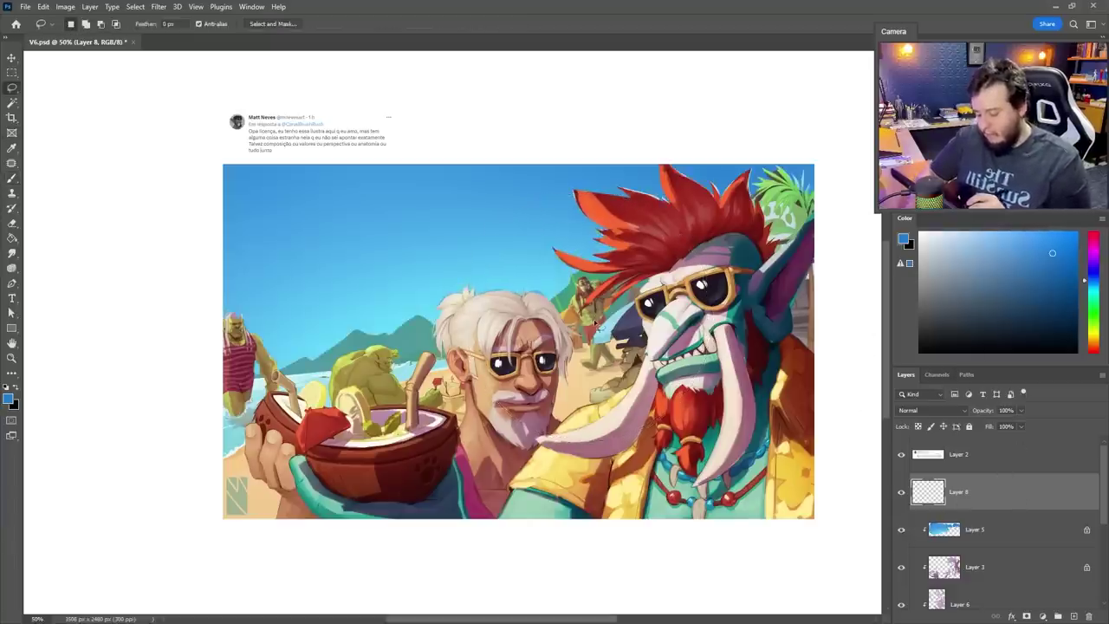
{"action": "key", "text": "ctrl+o"}
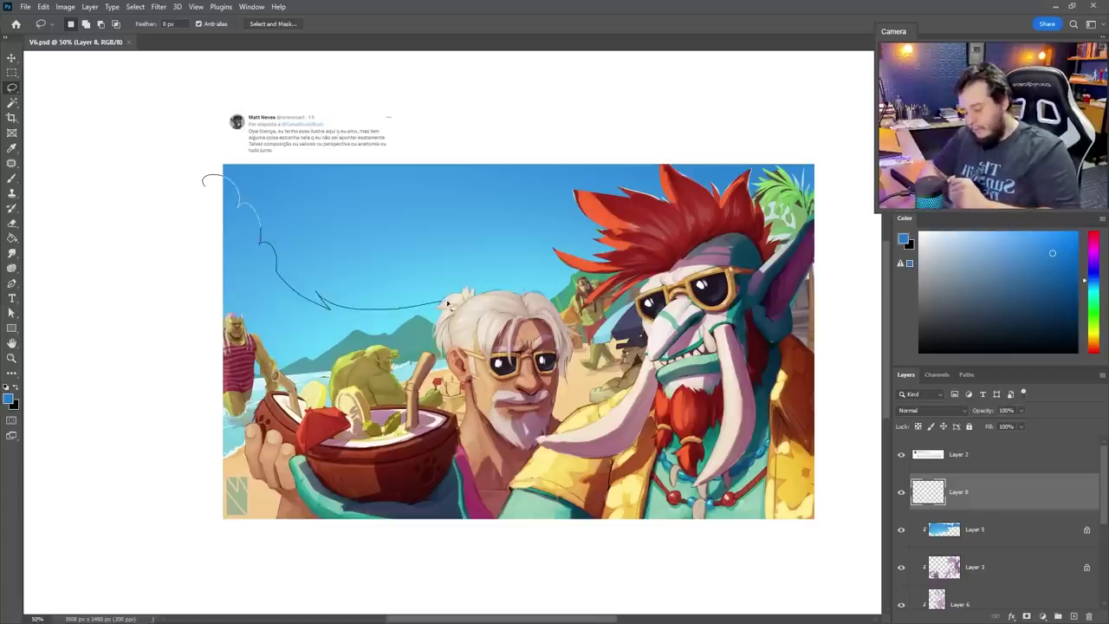
{"action": "mouse_move", "coordinate": [232, 374]}
{"action": "left_mouse_down"}
{"action": "mouse_move", "coordinate": [290, 377]}
{"action": "mouse_move", "coordinate": [605, 324]}
{"action": "mouse_move", "coordinate": [775, 165]}
{"action": "mouse_move", "coordinate": [639, 130]}
{"action": "mouse_move", "coordinate": [533, 205]}
{"action": "left_mouse_up"}
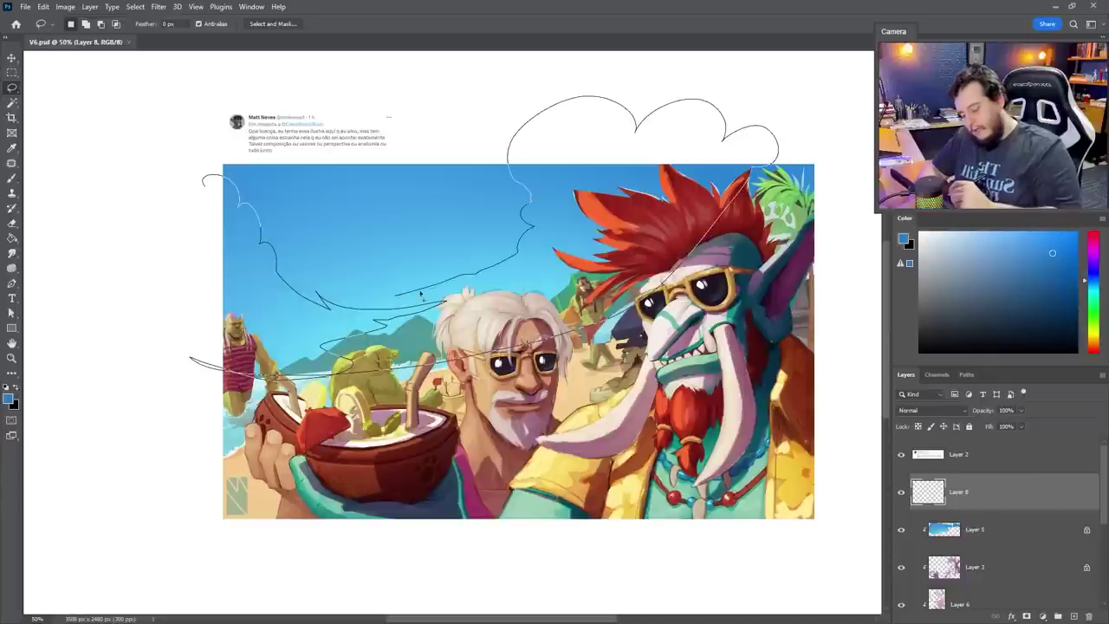
{"action": "mouse_move", "coordinate": [747, 330]}
{"action": "left_mouse_down"}
{"action": "mouse_move", "coordinate": [833, 153]}
{"action": "mouse_move", "coordinate": [612, 50]}
{"action": "mouse_move", "coordinate": [563, 75]}
{"action": "left_mouse_up"}
{"action": "key", "text": "ctrl+d"}
Lasso large cloud shapes on both sides of the sky, fill them with pale blue on Layer 8 and mask them to the sky
{"action": "mouse_move", "coordinate": [784, 260]}
{"action": "left_mouse_down"}
{"action": "mouse_move", "coordinate": [728, 114]}
{"action": "mouse_move", "coordinate": [549, 136]}
{"action": "mouse_move", "coordinate": [532, 203]}
{"action": "left_mouse_up"}
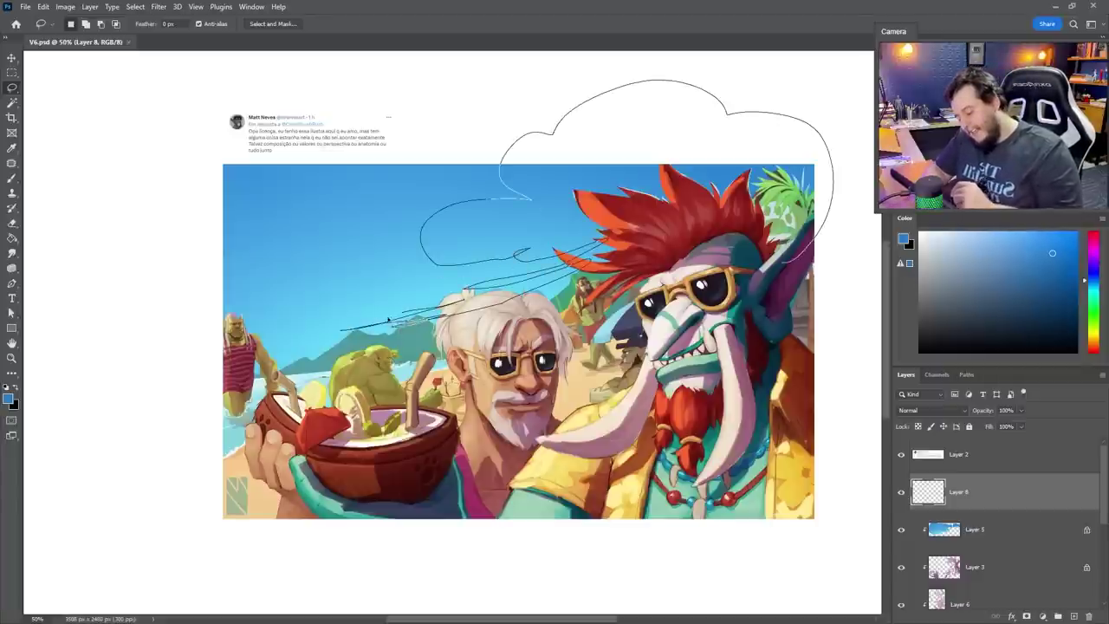
{"action": "mouse_move", "coordinate": [219, 229]}
{"action": "left_mouse_down"}
{"action": "mouse_move", "coordinate": [207, 380]}
{"action": "mouse_move", "coordinate": [301, 404]}
{"action": "mouse_move", "coordinate": [564, 386]}
{"action": "mouse_move", "coordinate": [720, 336]}
{"action": "mouse_move", "coordinate": [819, 252]}
{"action": "left_mouse_up"}
{"action": "left_click", "coordinate": [973, 239]}
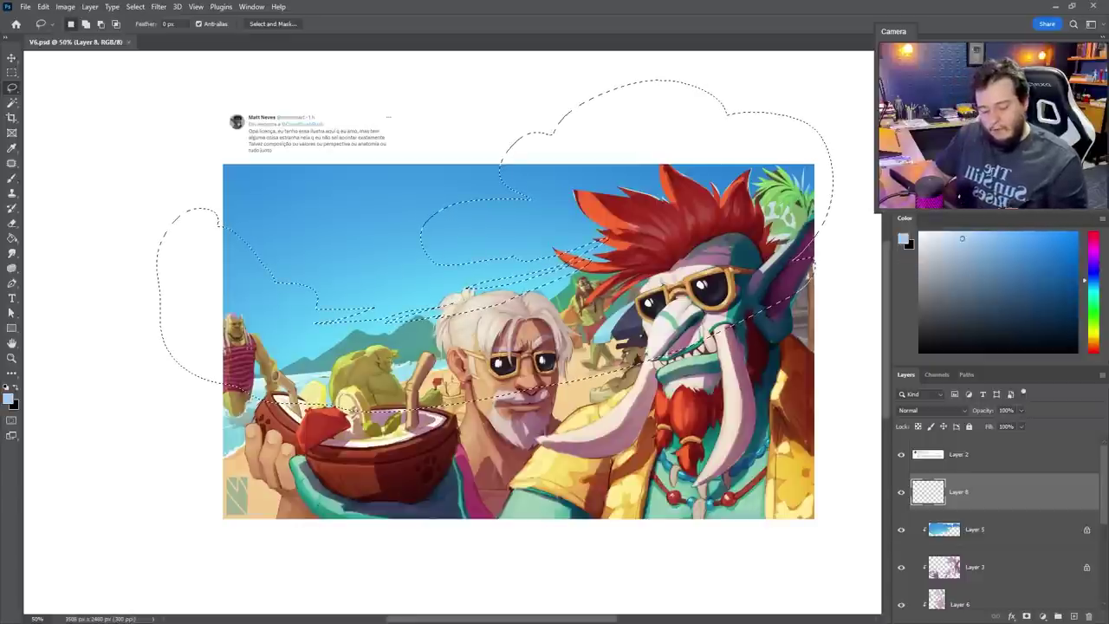
{"action": "key", "text": "g"}
{"action": "left_click", "coordinate": [693, 220]}
{"action": "key", "text": "ctrl+d"}
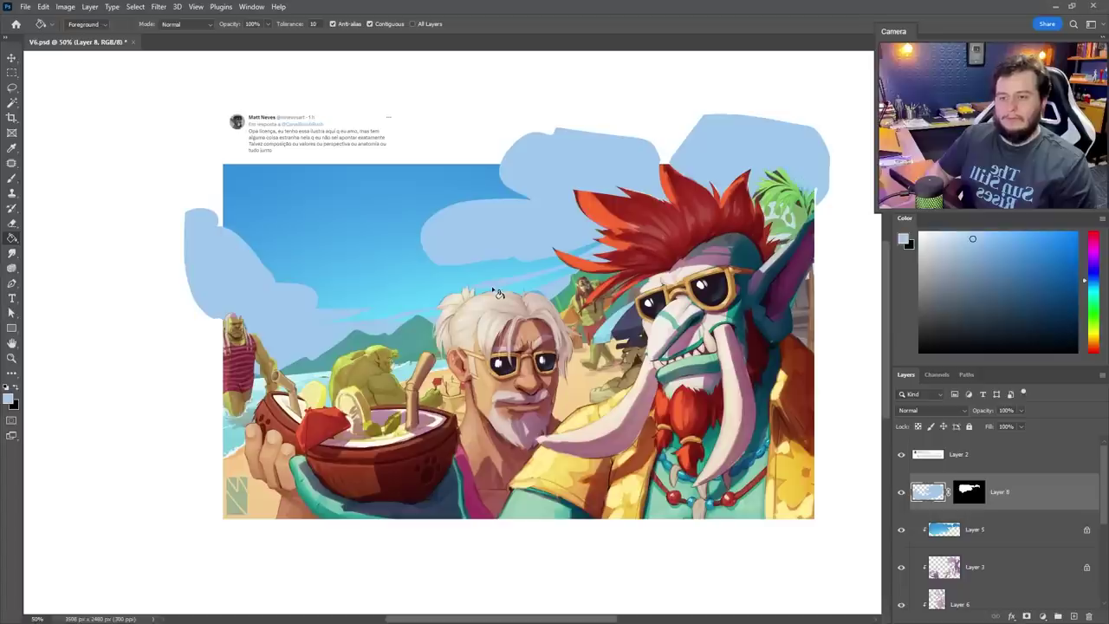
Toggle the visibility of Layer 8 and Layer 5 to compare the repainted sky with the original
{"action": "left_click", "coordinate": [901, 492]}
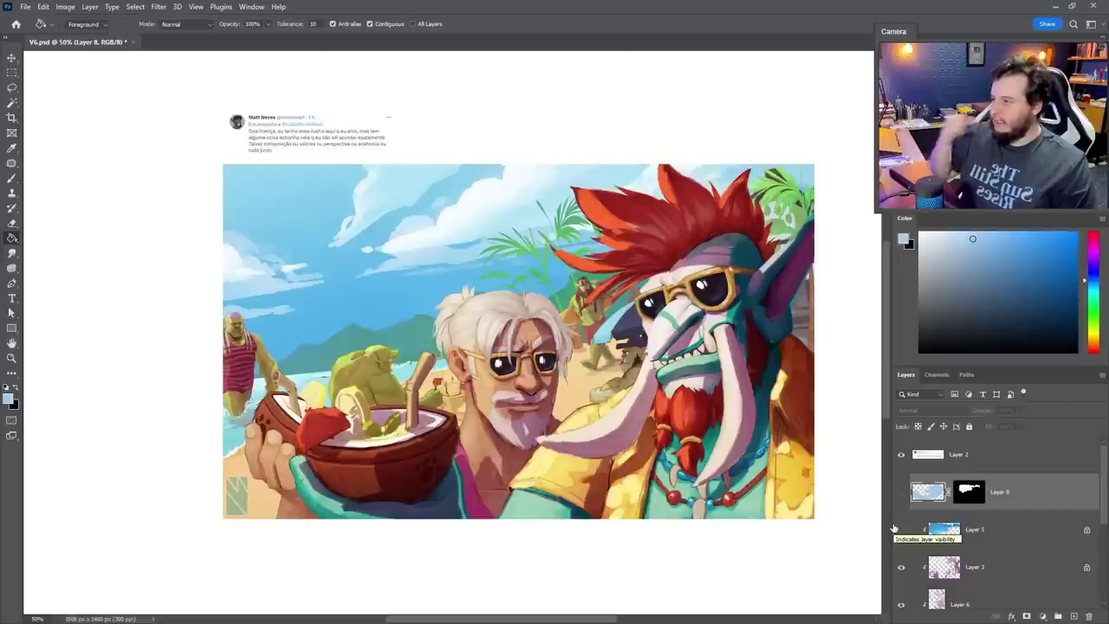
{"action": "left_click", "coordinate": [902, 528]}
{"action": "left_click", "coordinate": [901, 493]}
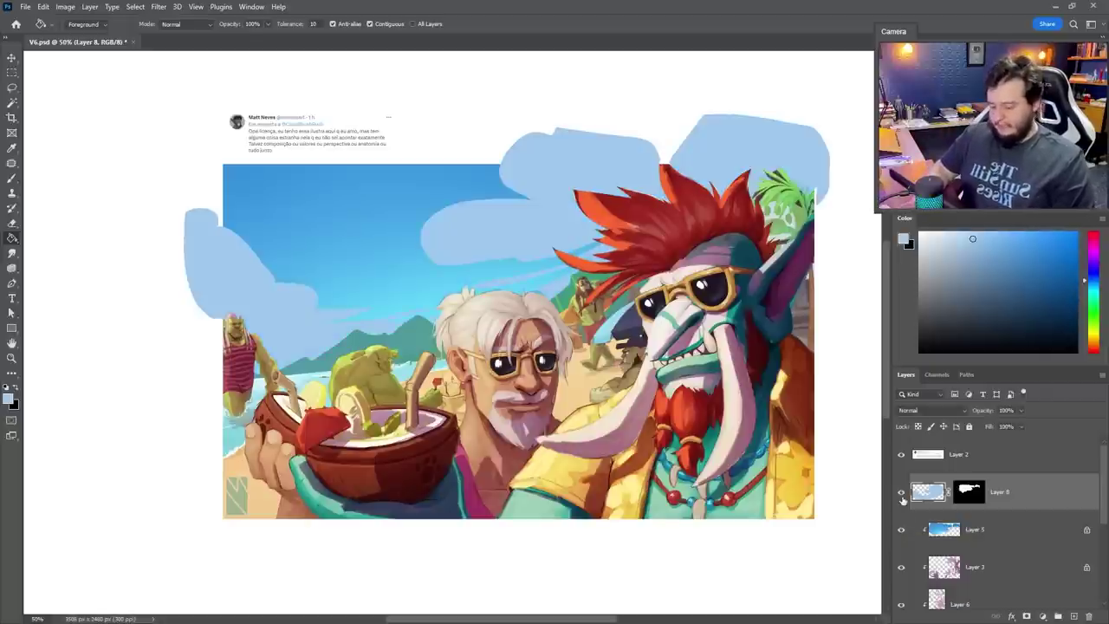
Hide Layer 8, add an empty layer above it and choose a paler blue for a new set of clouds
{"action": "key", "text": "e"}
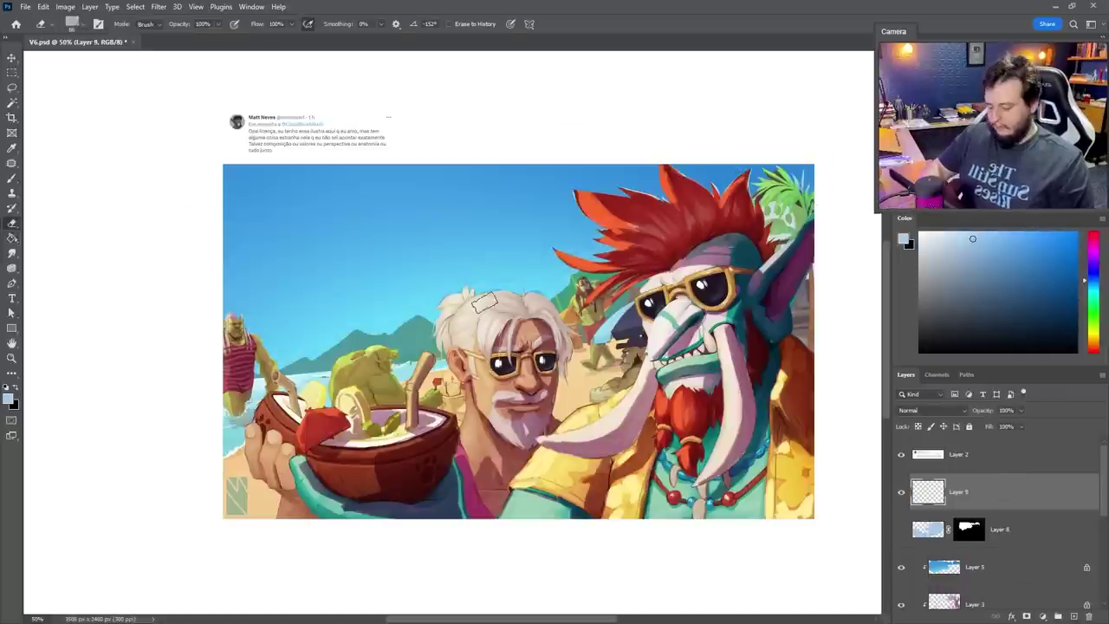
{"action": "key", "text": "j"}
{"action": "key", "text": "k"}
{"action": "key", "text": "l"}
{"action": "left_click", "coordinate": [954, 232]}
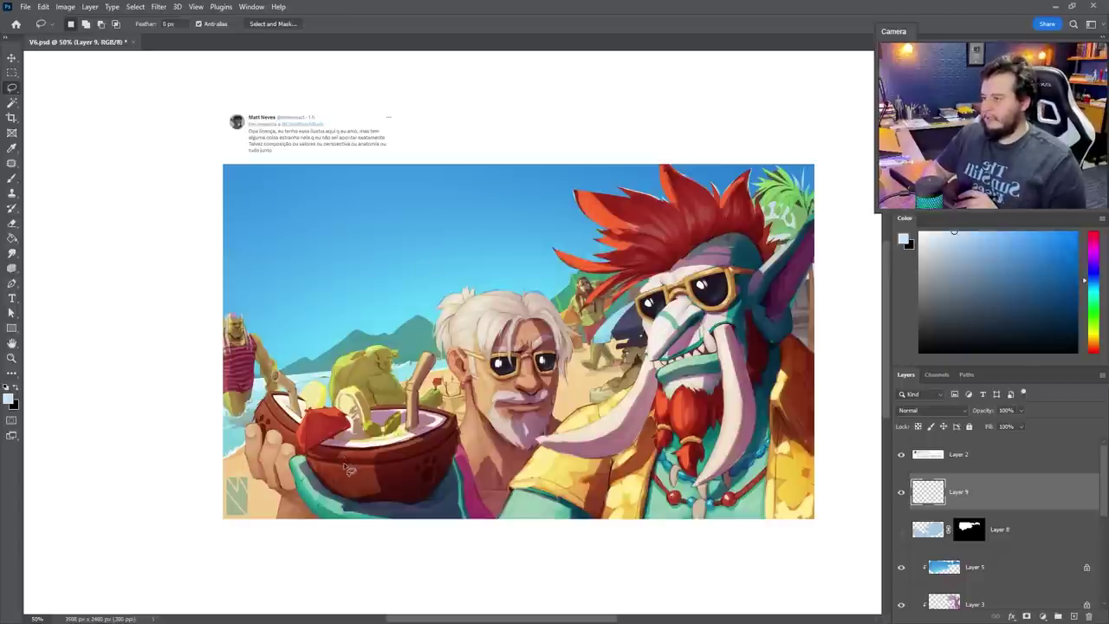
Lasso billowing clouds with thin wisps on both sides of the sky and fill them with the paler blue
{"action": "left_click_drag", "start_coordinate": [213, 208], "coordinate": [286, 239]}
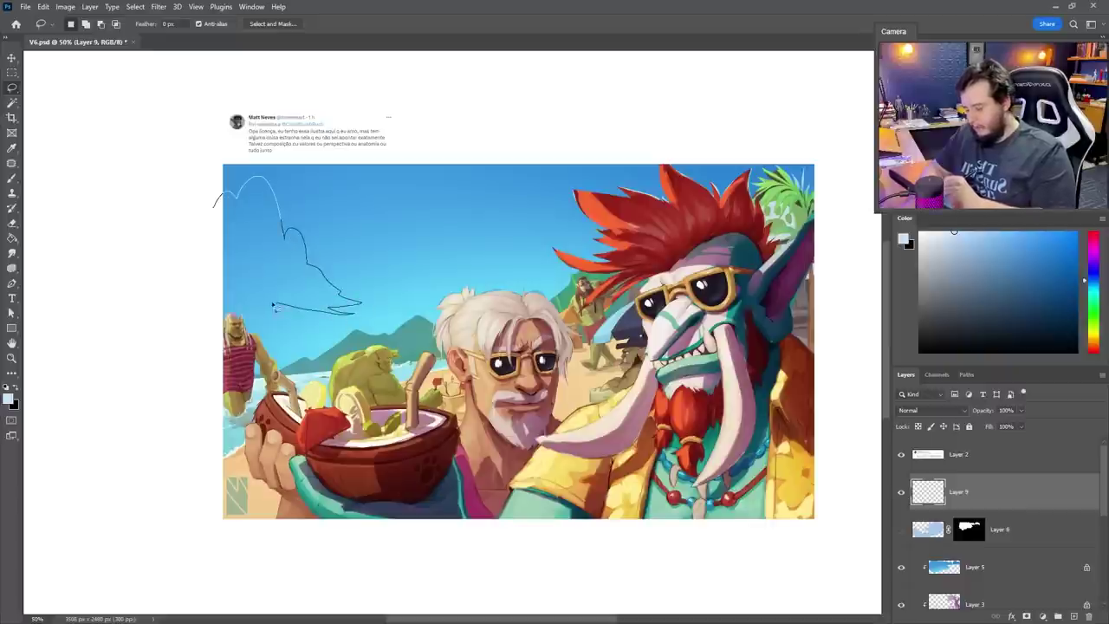
{"action": "left_click_drag", "start_coordinate": [212, 303], "coordinate": [217, 197]}
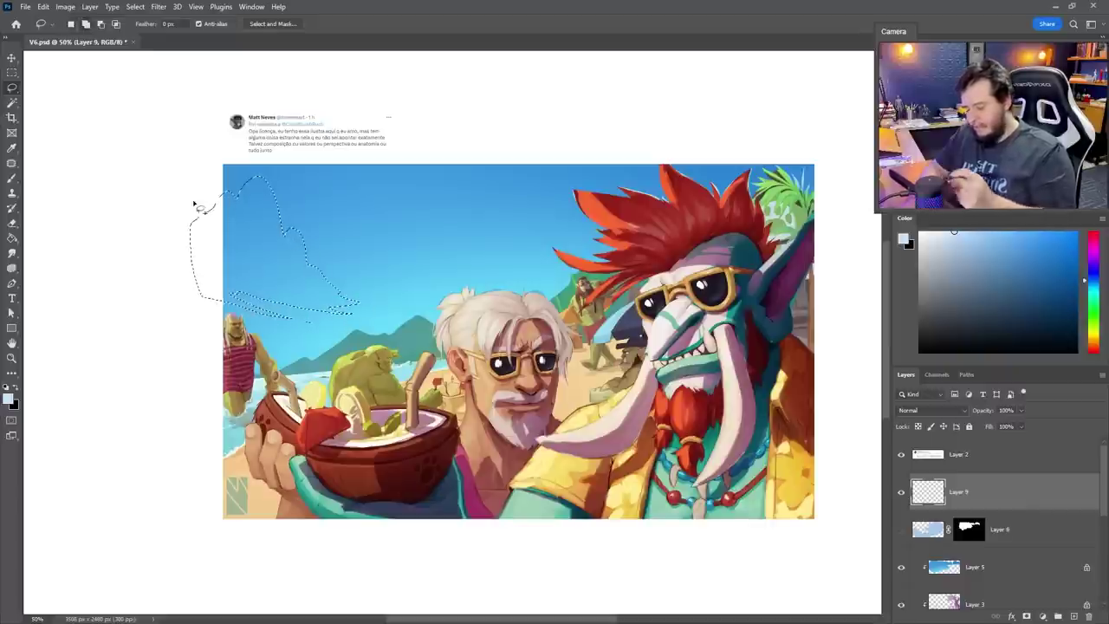
{"action": "mouse_move", "coordinate": [704, 192]}
{"action": "left_mouse_down"}
{"action": "mouse_move", "coordinate": [633, 143]}
{"action": "mouse_move", "coordinate": [587, 165]}
{"action": "mouse_move", "coordinate": [527, 157]}
{"action": "mouse_move", "coordinate": [531, 207]}
{"action": "mouse_move", "coordinate": [435, 273]}
{"action": "mouse_move", "coordinate": [725, 215]}
{"action": "mouse_move", "coordinate": [667, 186]}
{"action": "left_mouse_up"}
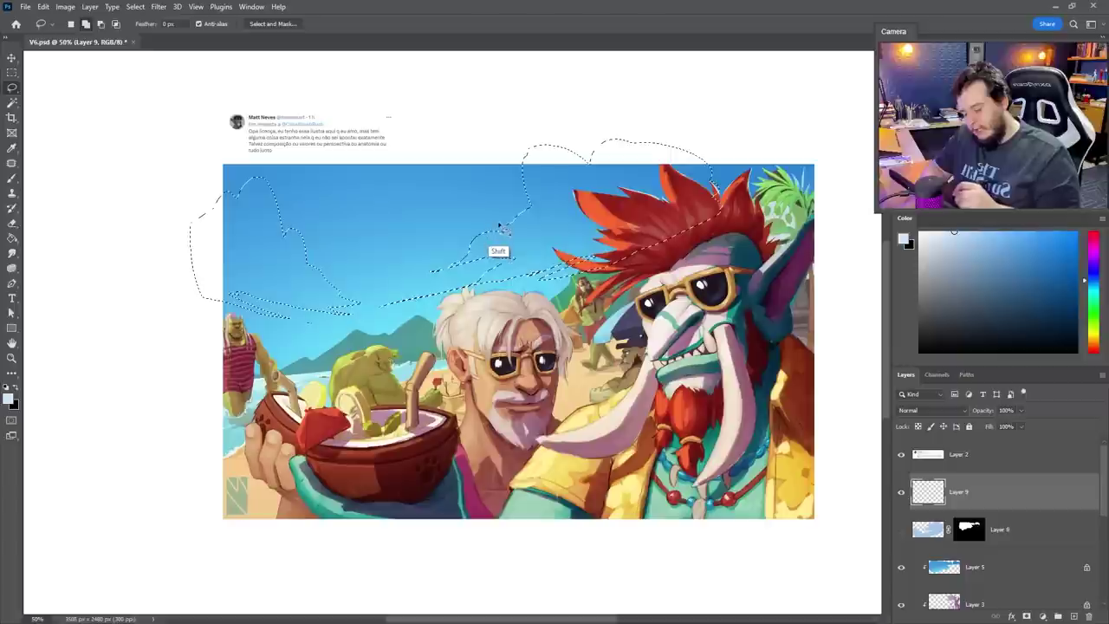
{"action": "mouse_move", "coordinate": [468, 222]}
{"action": "left_mouse_down"}
{"action": "mouse_move", "coordinate": [524, 199]}
{"action": "mouse_move", "coordinate": [465, 217]}
{"action": "left_mouse_up"}
{"action": "mouse_move", "coordinate": [748, 176]}
{"action": "left_mouse_down"}
{"action": "mouse_move", "coordinate": [738, 182]}
{"action": "mouse_move", "coordinate": [714, 160]}
{"action": "left_mouse_up"}
{"action": "mouse_move", "coordinate": [294, 341]}
{"action": "left_mouse_down", "text": "shift"}
{"action": "mouse_move", "coordinate": [254, 335]}
{"action": "mouse_move", "coordinate": [197, 301]}
{"action": "left_mouse_up", "text": "shift"}
{"action": "key", "text": "g"}
{"action": "left_click", "coordinate": [538, 253]}
{"action": "key", "text": "ctrl+d"}
Extend the clouds' wisps and edges with a 51 px brush and limit Layer 9 to the sky with Layer 8's mask
{"action": "key", "text": "r"}
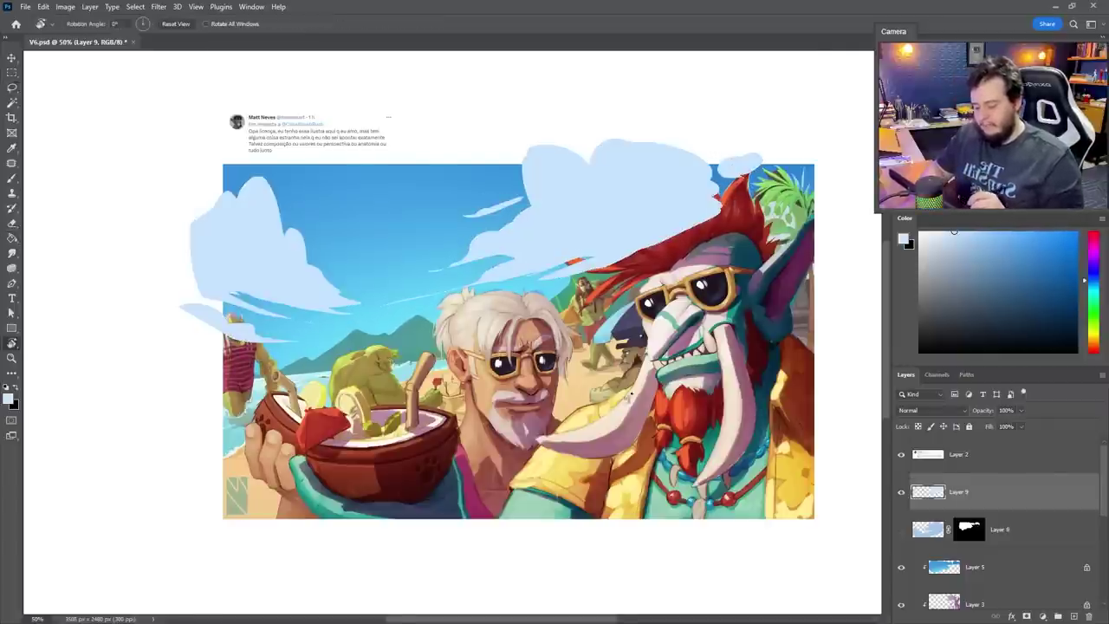
{"action": "left_click_drag", "start_coordinate": [524, 329], "coordinate": [481, 399]}
{"action": "key", "text": "b"}
{"action": "right_click", "coordinate": [468, 270]}
{"action": "left_click", "coordinate": [629, 511]}
{"action": "left_click_drag", "start_coordinate": [600, 257], "coordinate": [575, 256]}
{"action": "key", "text": "Return"}
{"action": "left_click_drag", "start_coordinate": [466, 275], "coordinate": [527, 354]}
{"action": "key", "text": "r"}
{"action": "mouse_move", "coordinate": [520, 572]}
{"action": "left_mouse_down"}
{"action": "mouse_move", "coordinate": [693, 449]}
{"action": "mouse_move", "coordinate": [721, 378]}
{"action": "left_mouse_up"}
{"action": "key", "text": "b"}
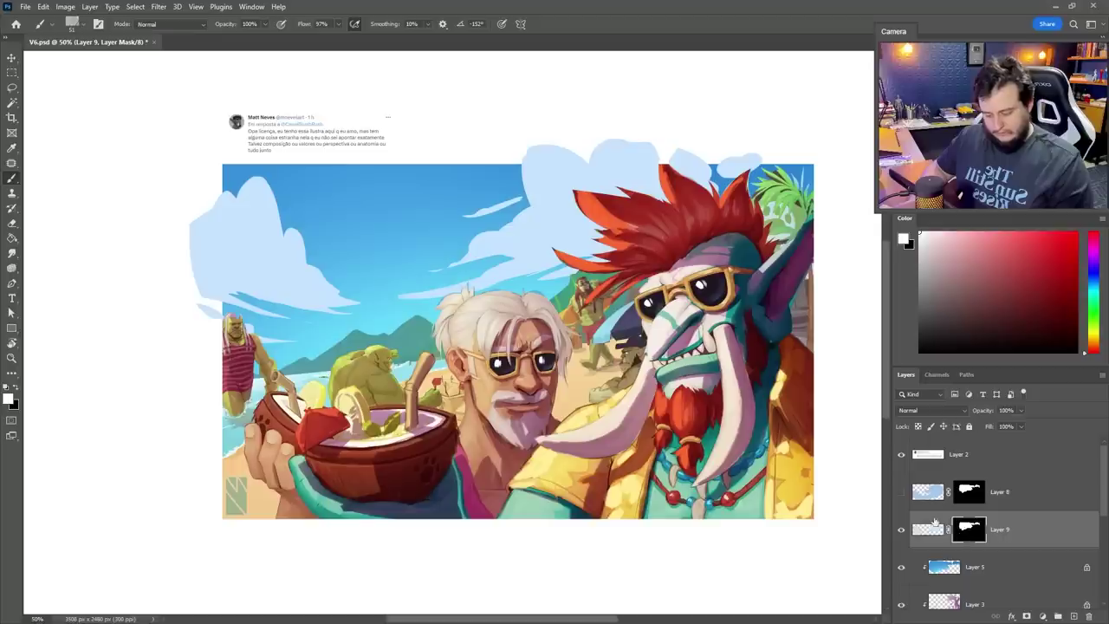
Lock Layer 9's transparent pixels and set the square brush to 100 px with 26% flow
{"action": "left_click", "coordinate": [934, 524]}
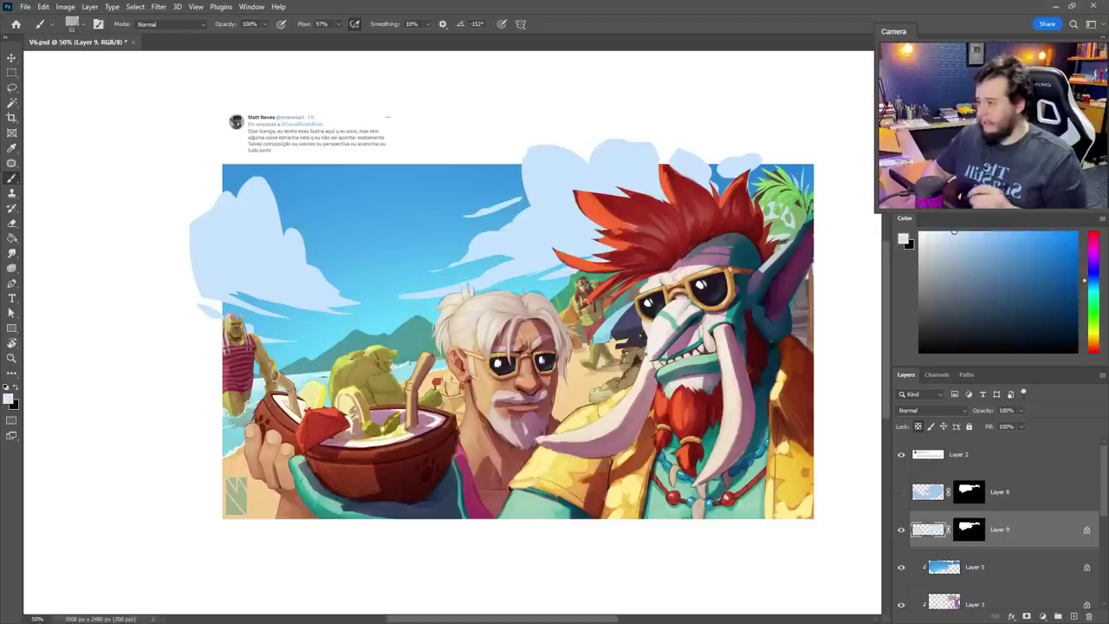
{"action": "right_click", "coordinate": [522, 326]}
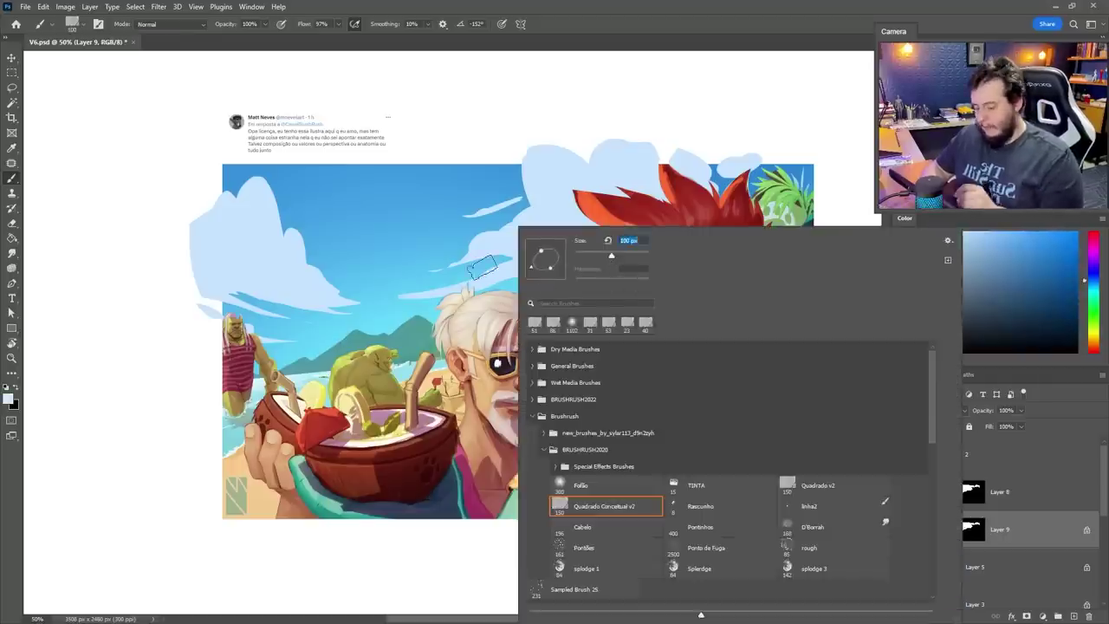
{"action": "key", "text": "Return"}
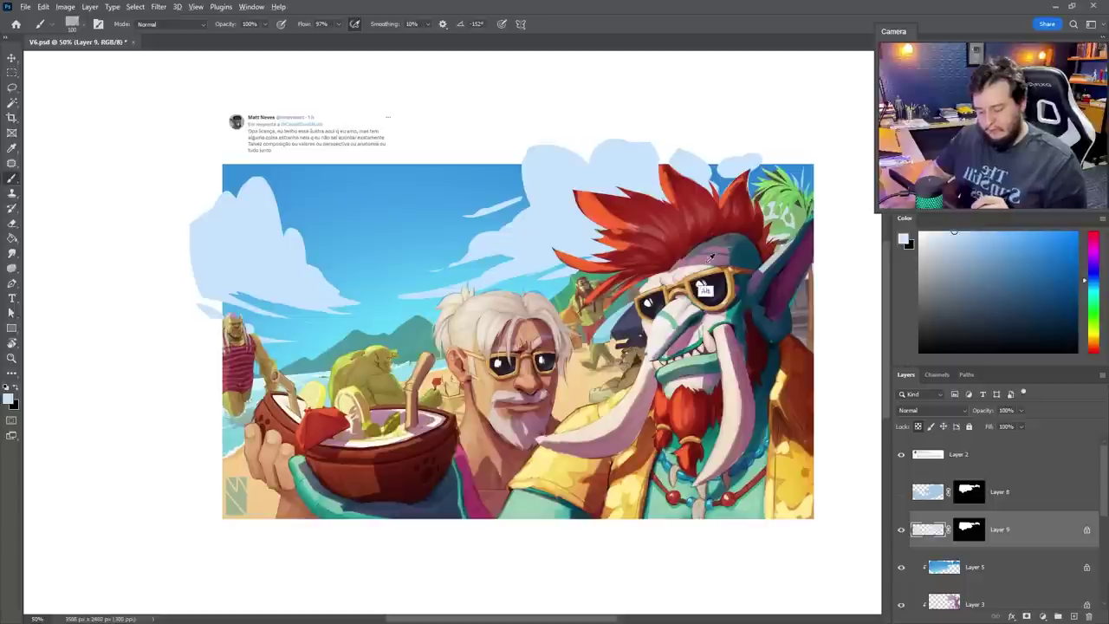
{"action": "left_click", "coordinate": [711, 303], "text": "alt"}
{"action": "left_click", "coordinate": [517, 229], "text": "alt"}
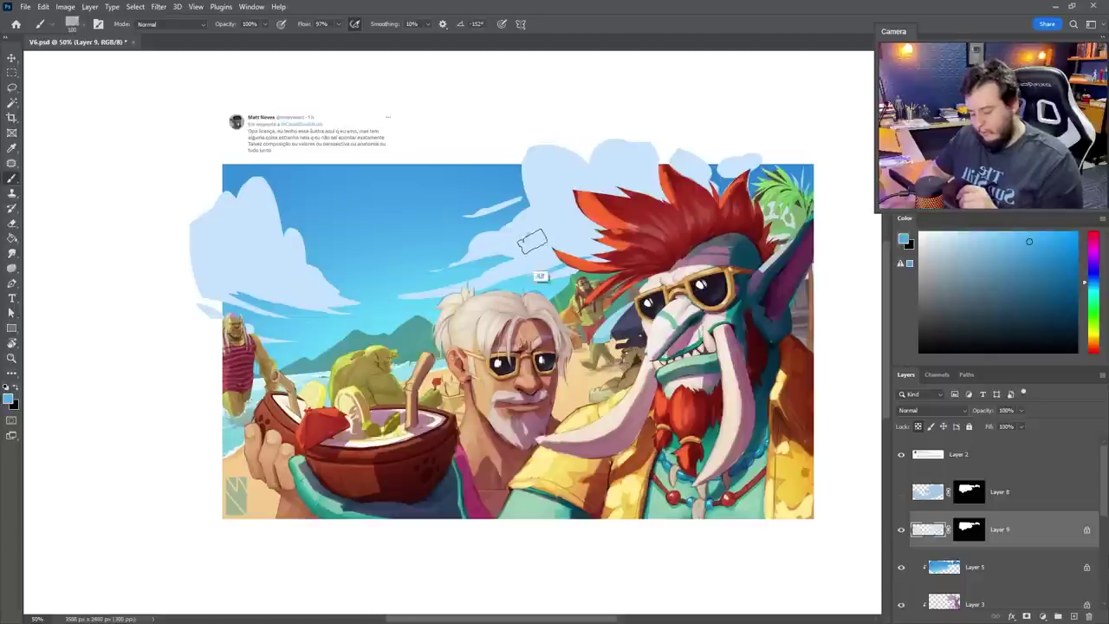
{"action": "left_click", "coordinate": [520, 230], "text": "alt"}
{"action": "mouse_move", "coordinate": [338, 23]}
{"action": "left_mouse_down"}
{"action": "mouse_move", "coordinate": [320, 44]}
{"action": "mouse_move", "coordinate": [300, 43]}
{"action": "left_mouse_up"}
Shift the sampled blue toward violet and paint soft shadows across the lower and inner parts of both clouds
{"action": "left_click", "coordinate": [499, 245], "text": "alt"}
{"action": "left_click_drag", "start_coordinate": [525, 229], "coordinate": [527, 242]}
{"action": "left_click", "coordinate": [527, 239], "text": "alt"}
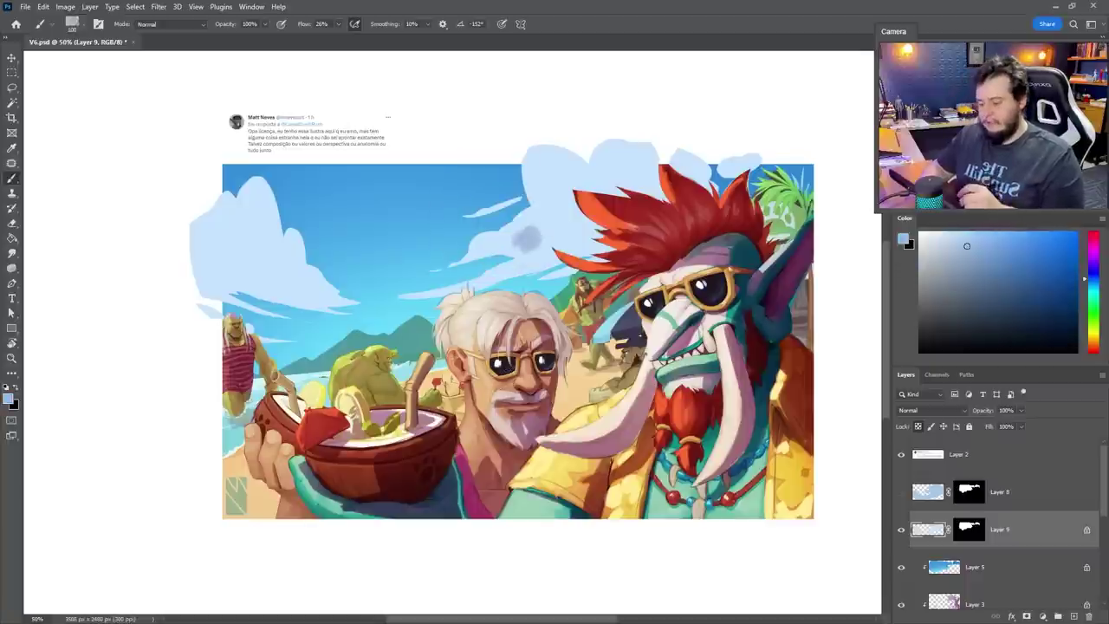
{"action": "left_click_drag", "start_coordinate": [1087, 281], "coordinate": [1087, 274]}
{"action": "mouse_move", "coordinate": [528, 250]}
{"action": "left_mouse_down"}
{"action": "mouse_move", "coordinate": [518, 279]}
{"action": "mouse_move", "coordinate": [459, 297]}
{"action": "mouse_move", "coordinate": [554, 257]}
{"action": "mouse_move", "coordinate": [543, 244]}
{"action": "mouse_move", "coordinate": [590, 184]}
{"action": "mouse_move", "coordinate": [565, 159]}
{"action": "mouse_move", "coordinate": [564, 198]}
{"action": "mouse_move", "coordinate": [643, 178]}
{"action": "mouse_move", "coordinate": [607, 186]}
{"action": "left_mouse_up"}
{"action": "mouse_move", "coordinate": [312, 319]}
{"action": "left_mouse_down"}
{"action": "mouse_move", "coordinate": [296, 282]}
{"action": "mouse_move", "coordinate": [190, 281]}
{"action": "mouse_move", "coordinate": [293, 280]}
{"action": "mouse_move", "coordinate": [250, 265]}
{"action": "mouse_move", "coordinate": [255, 239]}
{"action": "mouse_move", "coordinate": [263, 274]}
{"action": "mouse_move", "coordinate": [268, 254]}
{"action": "mouse_move", "coordinate": [273, 268]}
{"action": "mouse_move", "coordinate": [262, 298]}
{"action": "mouse_move", "coordinate": [320, 317]}
{"action": "left_mouse_up"}
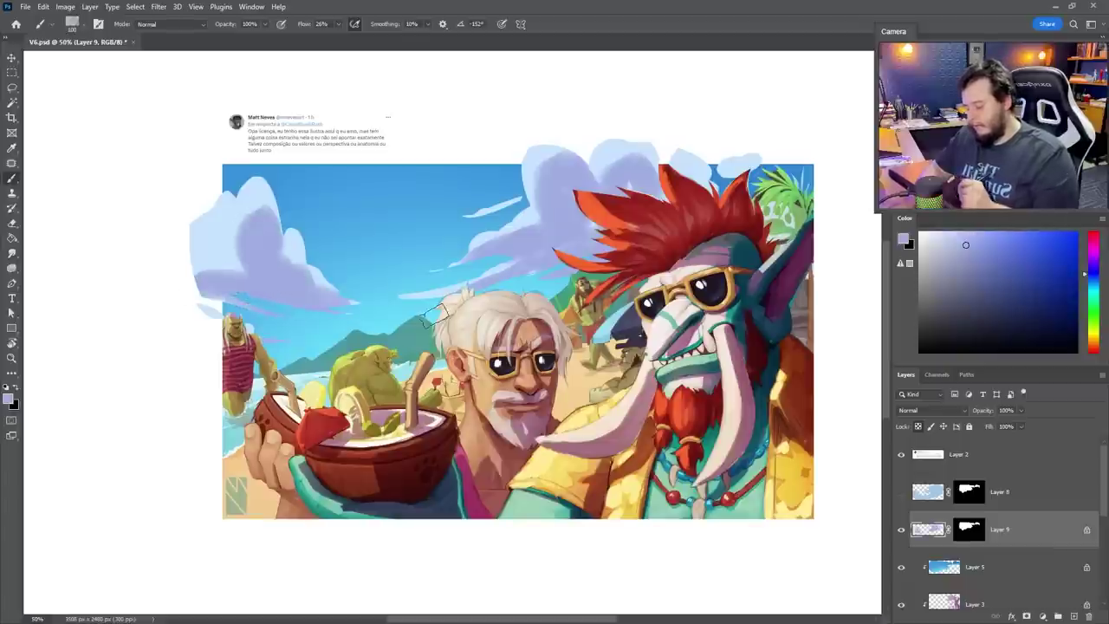
Set the Quadrado Conceitual v2 brush to 69 px, mix a near-white and undo a trial highlight on the clouds' lower wisp
{"action": "right_click", "coordinate": [418, 316]}
{"action": "left_click", "coordinate": [491, 486]}
{"action": "left_click", "coordinate": [347, 324]}
{"action": "right_click", "coordinate": [544, 347]}
{"action": "double_click", "coordinate": [641, 506]}
{"action": "left_click_drag", "start_coordinate": [1094, 312], "coordinate": [1094, 335]}
{"action": "right_click", "coordinate": [557, 224]}
{"action": "left_click", "coordinate": [643, 258]}
{"action": "left_click", "coordinate": [494, 201]}
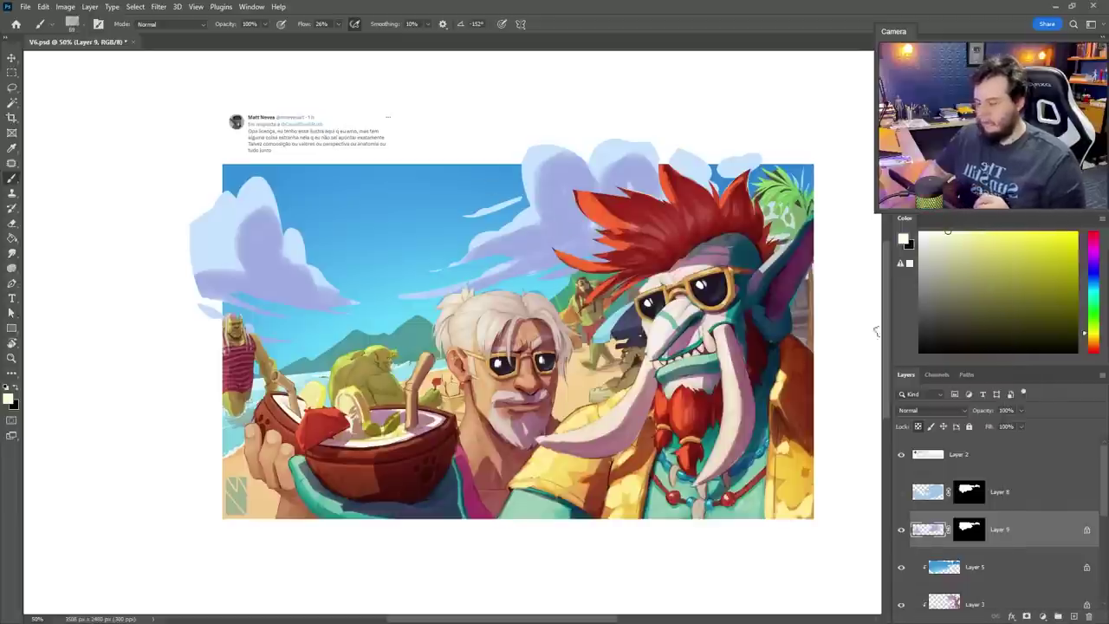
{"action": "left_click_drag", "start_coordinate": [1092, 336], "coordinate": [1093, 298]}
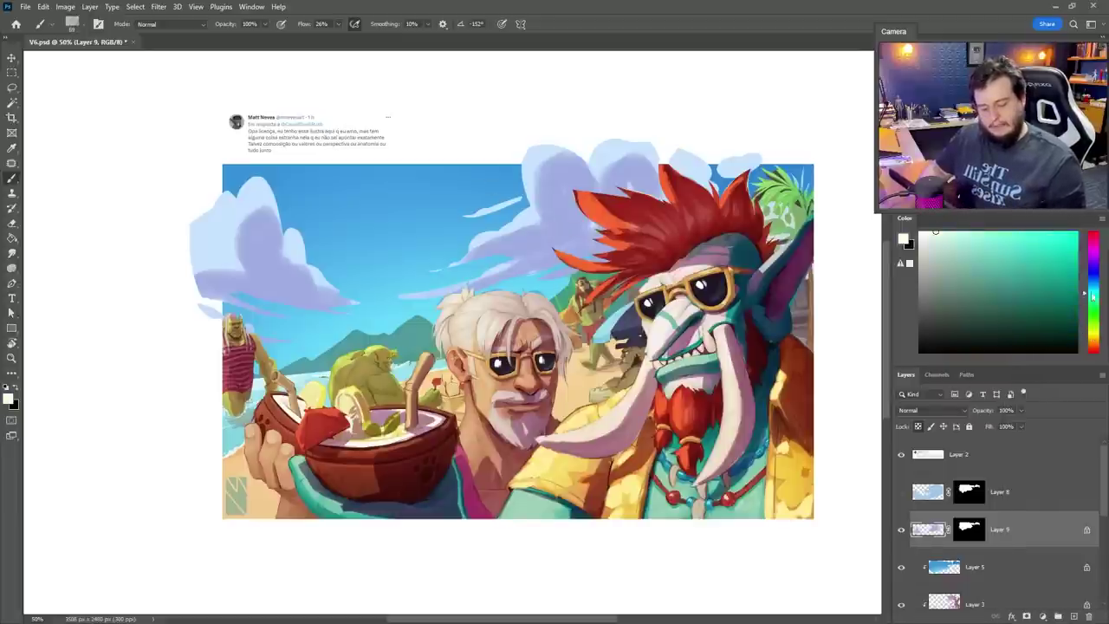
{"action": "left_click_drag", "start_coordinate": [412, 294], "coordinate": [410, 298]}
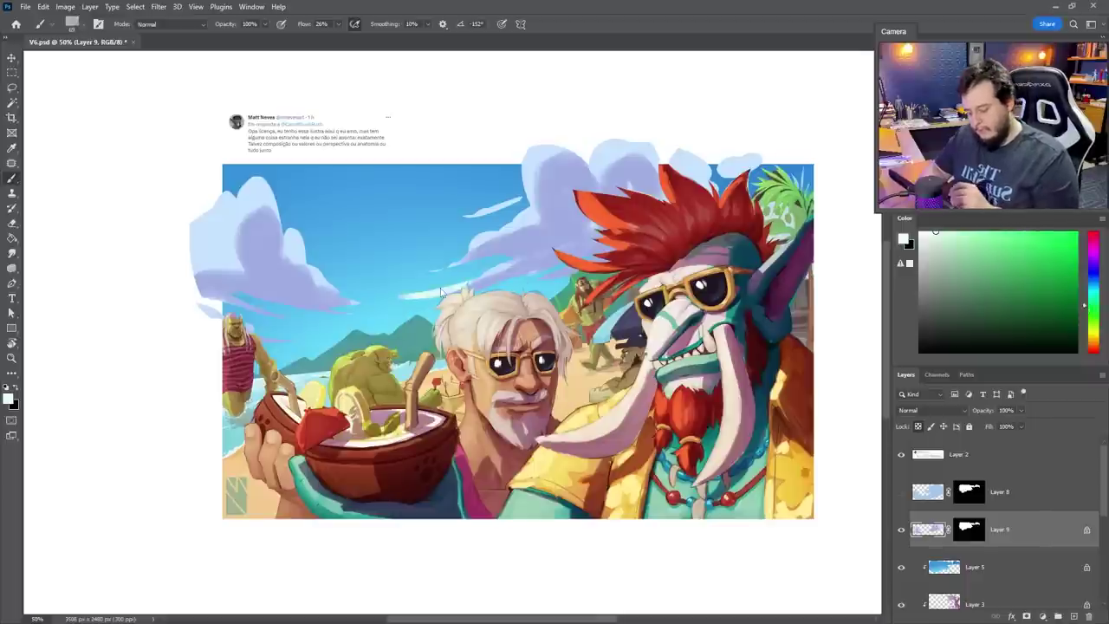
{"action": "key", "text": "ctrl+z"}
Shift the near-white toward yellow-green and paint bright highlights along the upper edges and wisps of both clouds
{"action": "left_click", "coordinate": [1092, 323]}
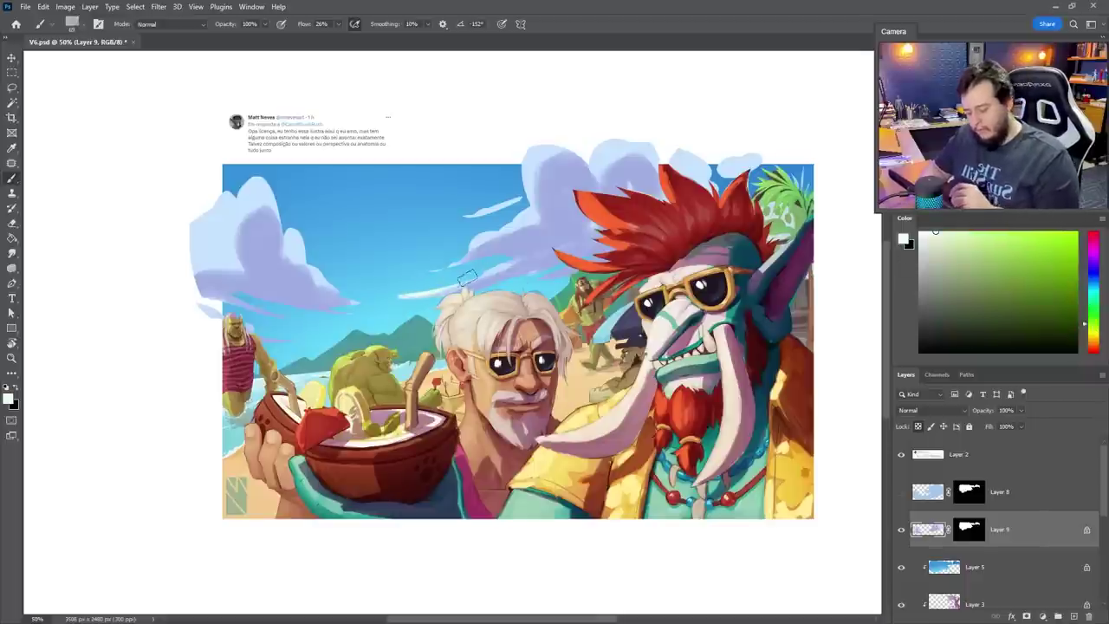
{"action": "left_click", "coordinate": [940, 241]}
{"action": "left_click_drag", "start_coordinate": [531, 217], "coordinate": [532, 153]}
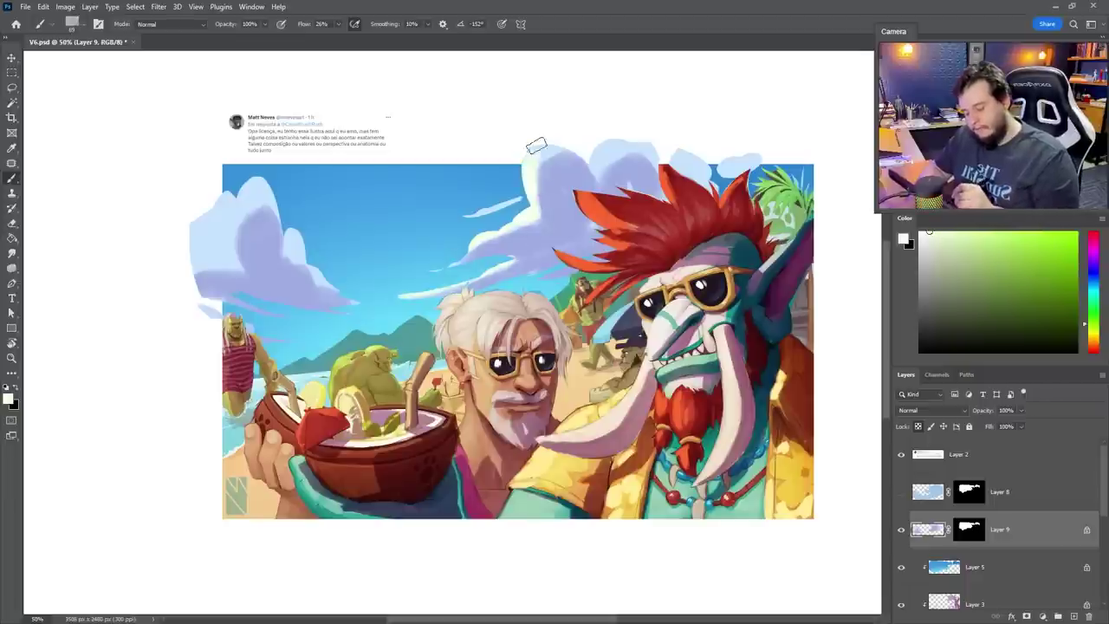
{"action": "mouse_move", "coordinate": [597, 139]}
{"action": "left_mouse_down"}
{"action": "mouse_move", "coordinate": [613, 149]}
{"action": "mouse_move", "coordinate": [632, 139]}
{"action": "left_mouse_up"}
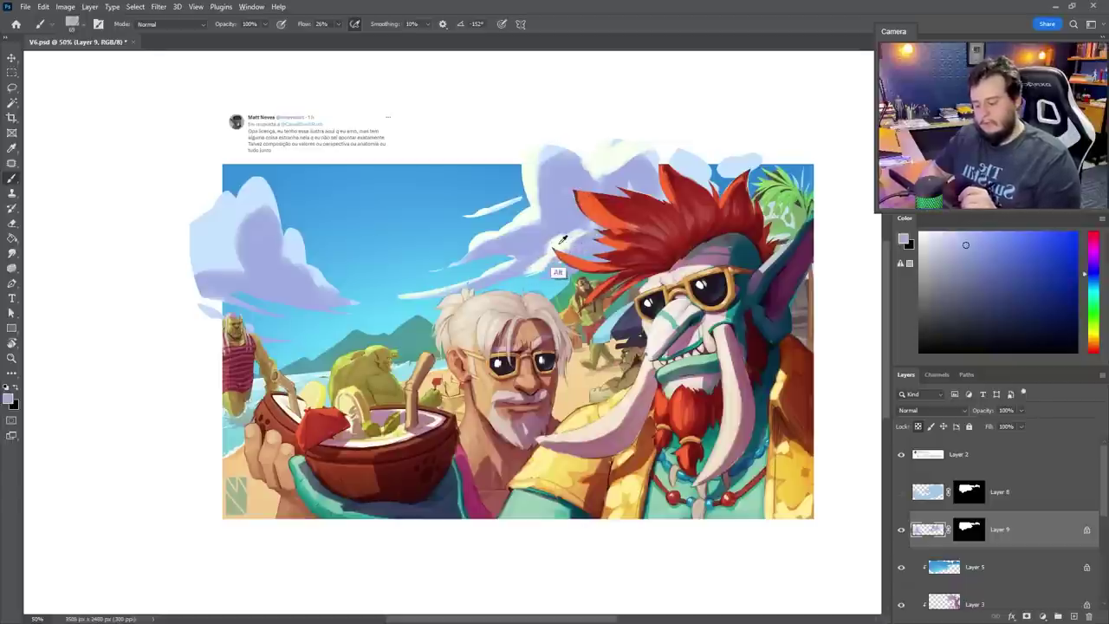
{"action": "mouse_move", "coordinate": [236, 216]}
{"action": "left_mouse_down"}
{"action": "mouse_move", "coordinate": [252, 189]}
{"action": "mouse_move", "coordinate": [234, 223]}
{"action": "mouse_move", "coordinate": [251, 199]}
{"action": "left_mouse_up"}
{"action": "left_click_drag", "start_coordinate": [291, 234], "coordinate": [299, 258]}
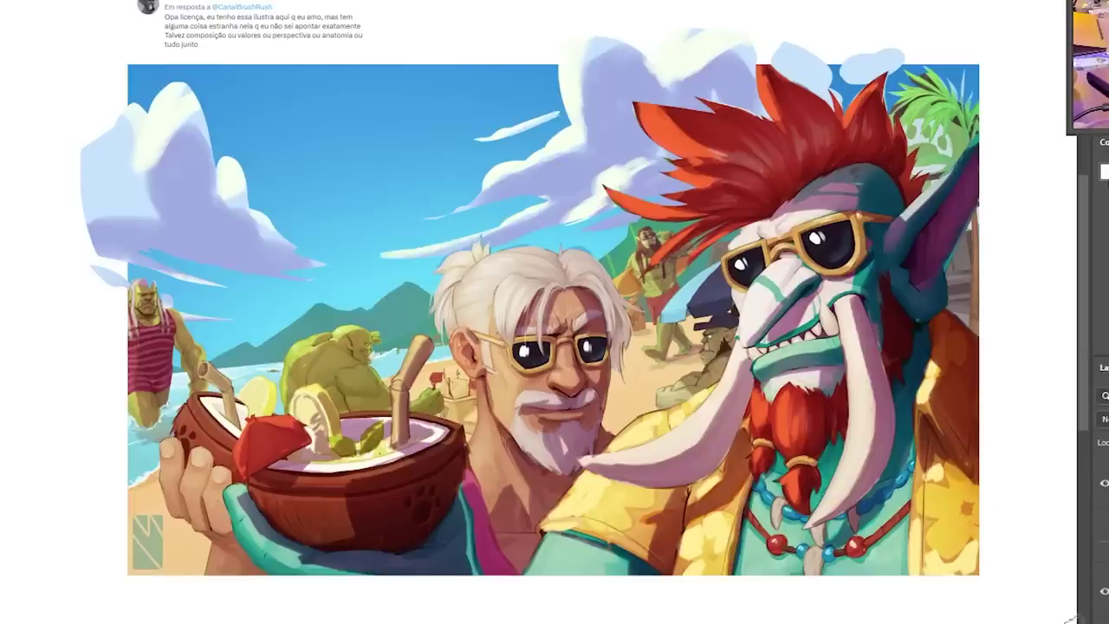
Clip Layer 9 to the layers below and compare the illustration with and without the new sky and clouds
{"action": "scroll", "coordinate": [992, 478], "scroll_direction": "down", "scroll_amount": 1}
{"action": "scroll", "coordinate": [992, 520], "scroll_direction": "down", "scroll_amount": 2}
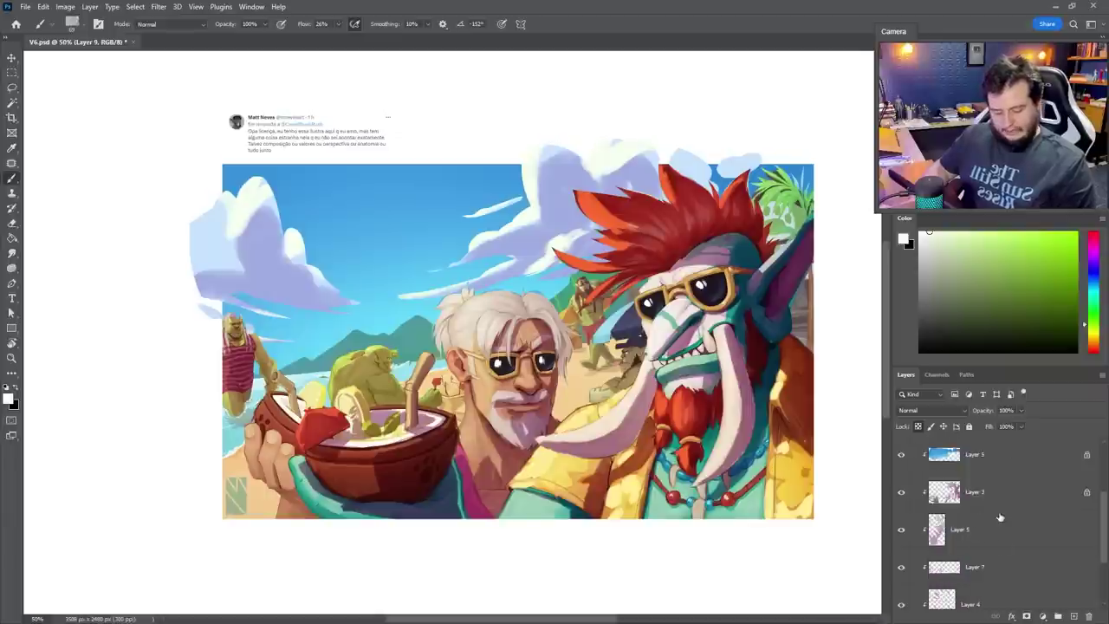
{"action": "scroll", "coordinate": [1002, 520], "scroll_direction": "up", "scroll_amount": 3}
{"action": "left_click_drag", "start_coordinate": [1012, 525], "coordinate": [1017, 572]}
{"action": "left_click_drag", "start_coordinate": [1017, 572], "coordinate": [1018, 520]}
{"action": "left_click", "coordinate": [902, 529]}
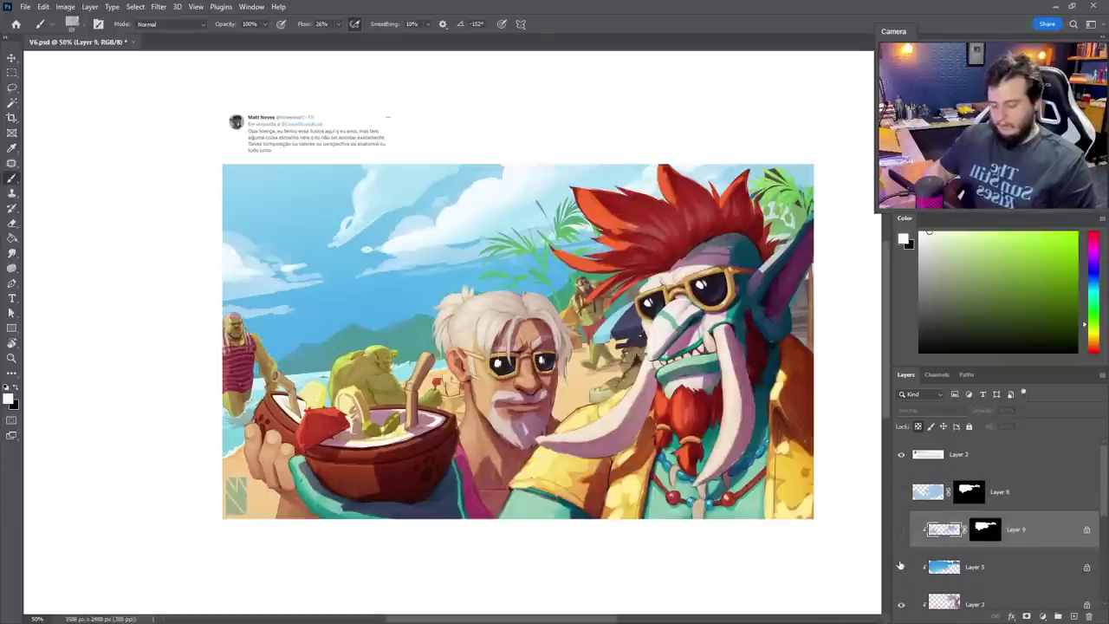
{"action": "left_click", "coordinate": [901, 530]}
{"action": "left_click", "coordinate": [901, 565]}
{"action": "left_click", "coordinate": [902, 530]}
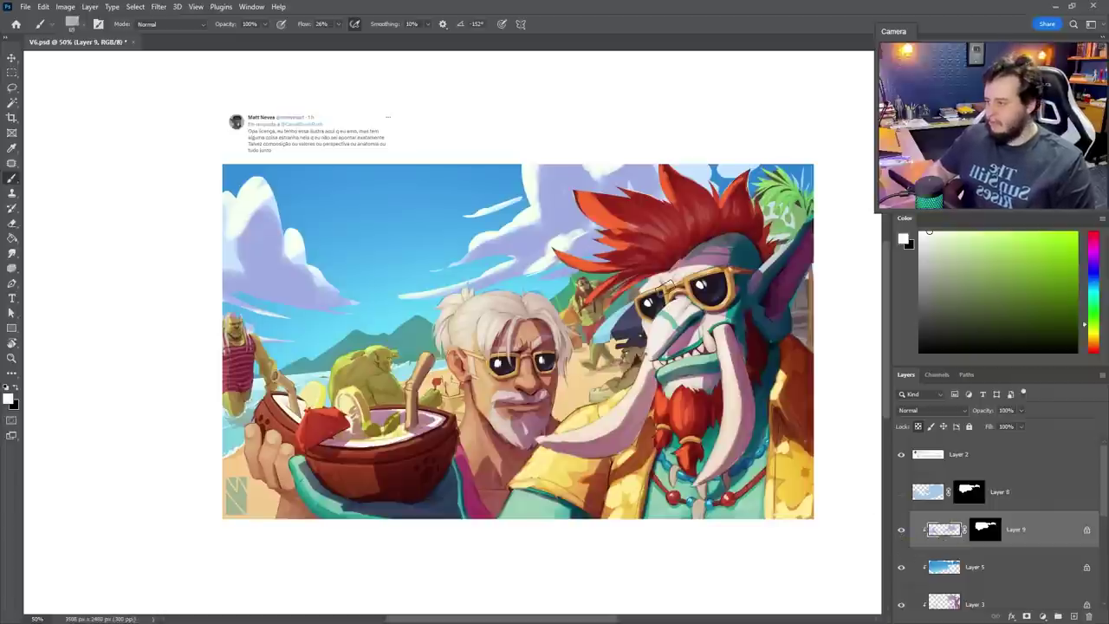
Add a clipped layer beneath Layer 5 and prepare the soft 300 px brush with sampled sky cyan shifted toward green
{"action": "scroll", "coordinate": [1018, 565], "scroll_direction": "down", "scroll_amount": 1}
{"action": "left_click", "coordinate": [1013, 544]}
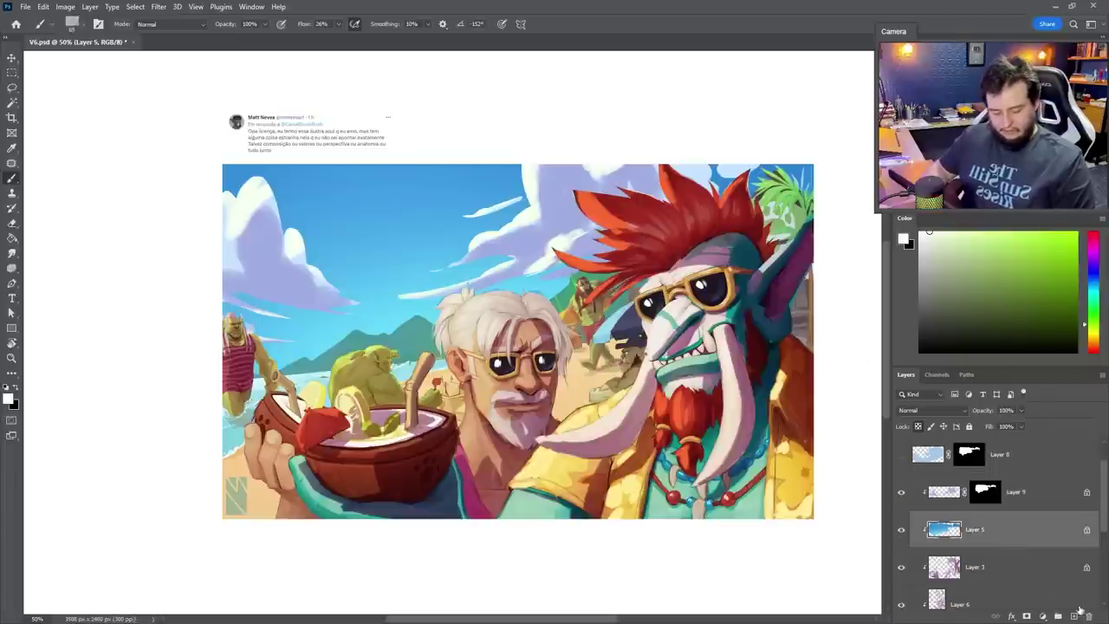
{"action": "left_click", "coordinate": [1073, 615], "text": "ctrl"}
{"action": "right_click", "coordinate": [492, 446]}
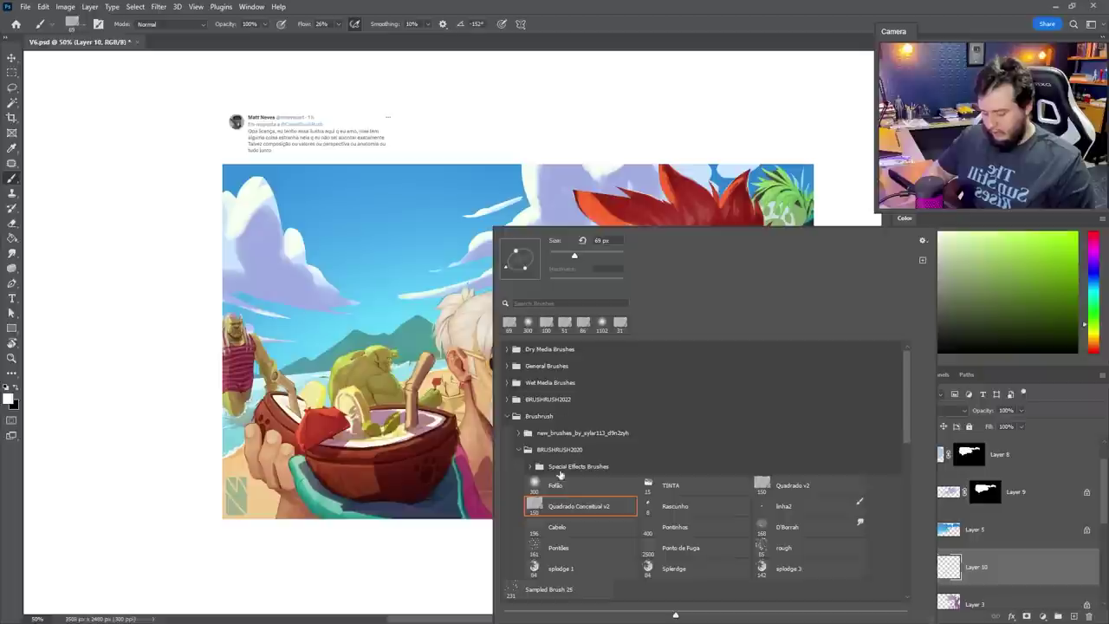
{"action": "left_click", "coordinate": [395, 317], "text": "alt"}
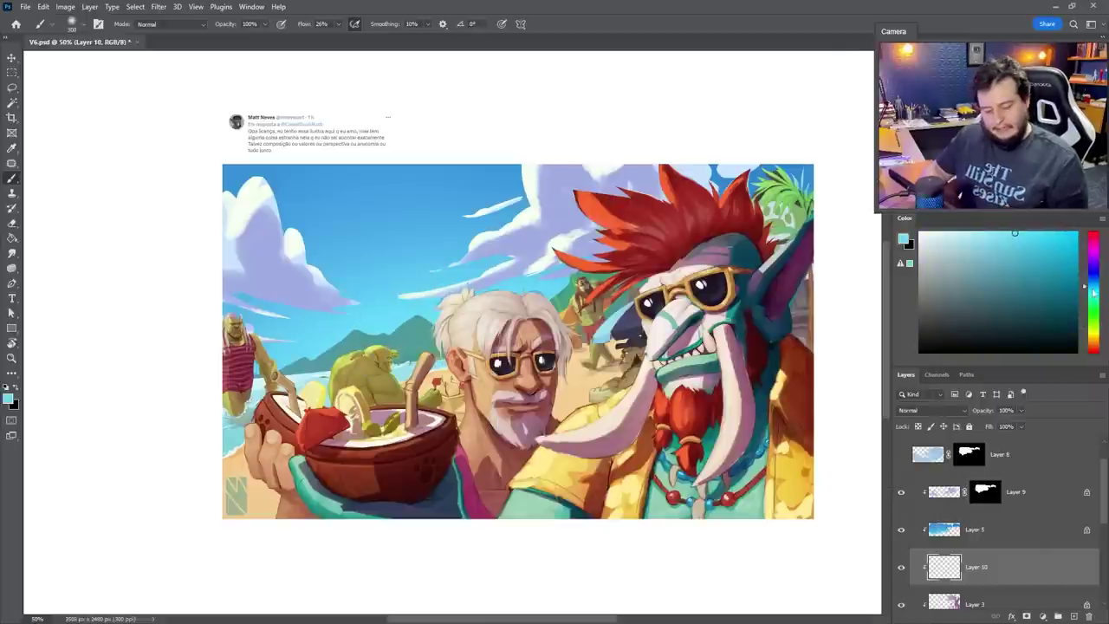
{"action": "left_click_drag", "start_coordinate": [1093, 292], "coordinate": [1093, 299]}
{"action": "mouse_move", "coordinate": [449, 326]}
{"action": "left_mouse_down"}
{"action": "mouse_move", "coordinate": [314, 341]}
{"action": "mouse_move", "coordinate": [463, 321]}
{"action": "left_mouse_up"}
{"action": "key", "text": "ctrl+z"}
{"action": "left_click", "coordinate": [1064, 268]}
{"action": "left_click_drag", "start_coordinate": [347, 364], "coordinate": [563, 280]}
{"action": "key", "text": "ctrl+z"}
Paint a soft haze of pale green and sampled sky blue over the mountains and shoreline on Layer 10
{"action": "left_click", "coordinate": [971, 260]}
{"action": "mouse_move", "coordinate": [429, 338]}
{"action": "left_mouse_down"}
{"action": "mouse_move", "coordinate": [355, 346]}
{"action": "mouse_move", "coordinate": [381, 444]}
{"action": "mouse_move", "coordinate": [343, 411]}
{"action": "left_mouse_up"}
{"action": "key", "text": "r"}
{"action": "key", "text": "j"}
{"action": "key", "text": "l"}
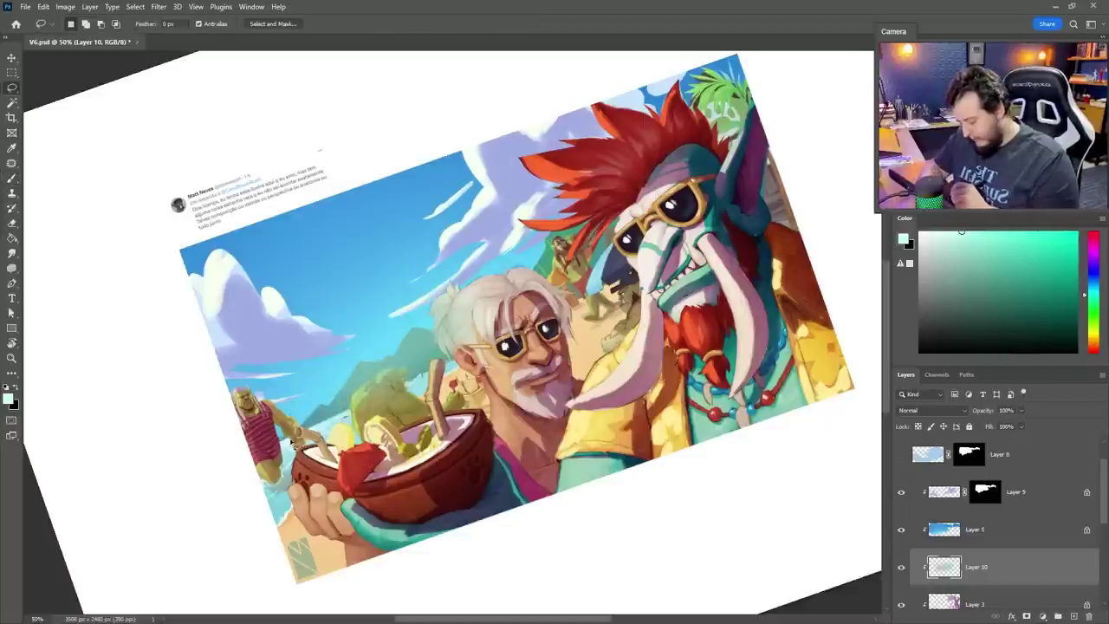
{"action": "key", "text": "b"}
{"action": "left_click", "coordinate": [325, 392], "text": "alt"}
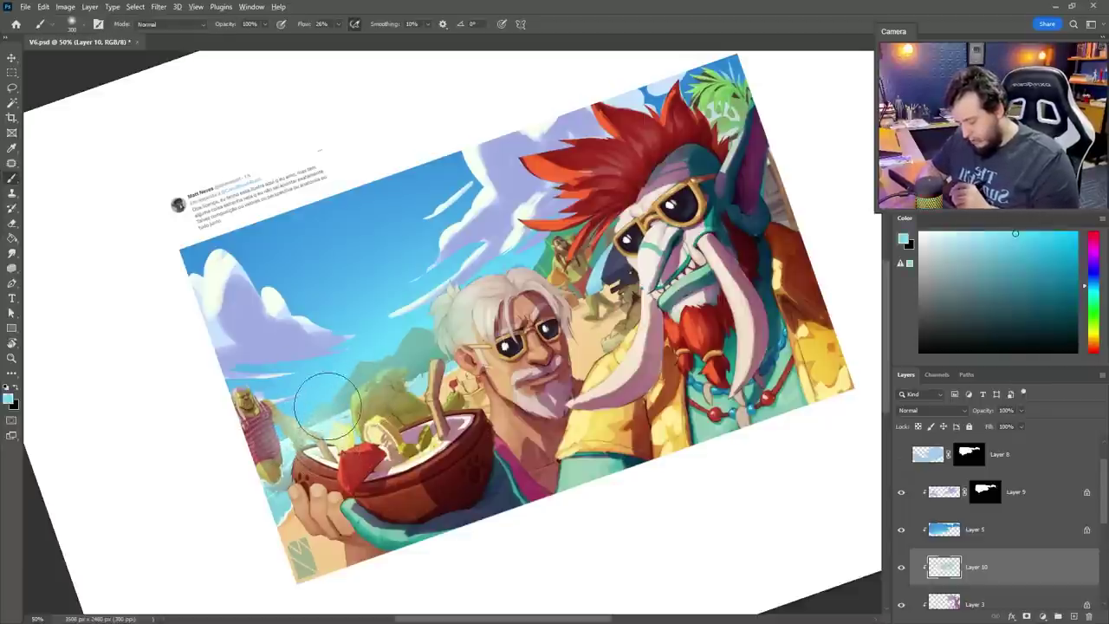
Sample teal from the mountains and softly tint the hills and the palm tree behind the troll's hair
{"action": "left_click", "coordinate": [323, 394], "text": "alt"}
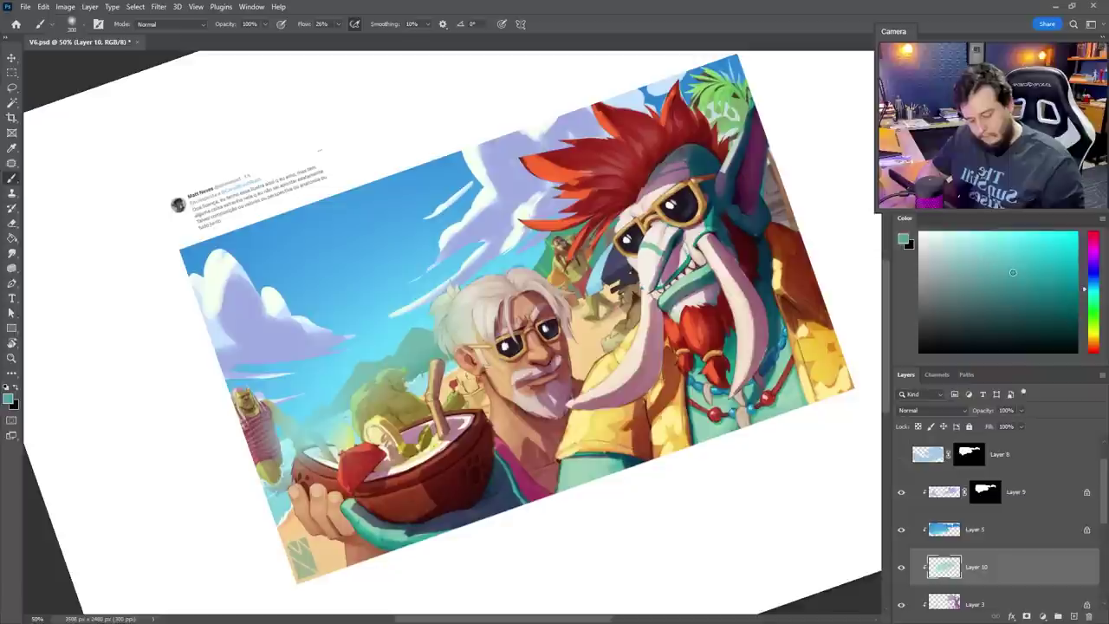
{"action": "mouse_move", "coordinate": [425, 355]}
{"action": "left_mouse_down"}
{"action": "mouse_move", "coordinate": [529, 299]}
{"action": "mouse_move", "coordinate": [546, 239]}
{"action": "mouse_move", "coordinate": [568, 230]}
{"action": "mouse_move", "coordinate": [550, 251]}
{"action": "mouse_move", "coordinate": [733, 82]}
{"action": "mouse_move", "coordinate": [715, 86]}
{"action": "mouse_move", "coordinate": [741, 78]}
{"action": "mouse_move", "coordinate": [711, 82]}
{"action": "mouse_move", "coordinate": [758, 78]}
{"action": "mouse_move", "coordinate": [736, 78]}
{"action": "mouse_move", "coordinate": [741, 108]}
{"action": "mouse_move", "coordinate": [727, 82]}
{"action": "left_mouse_up"}
{"action": "left_click", "coordinate": [736, 117], "text": "alt"}
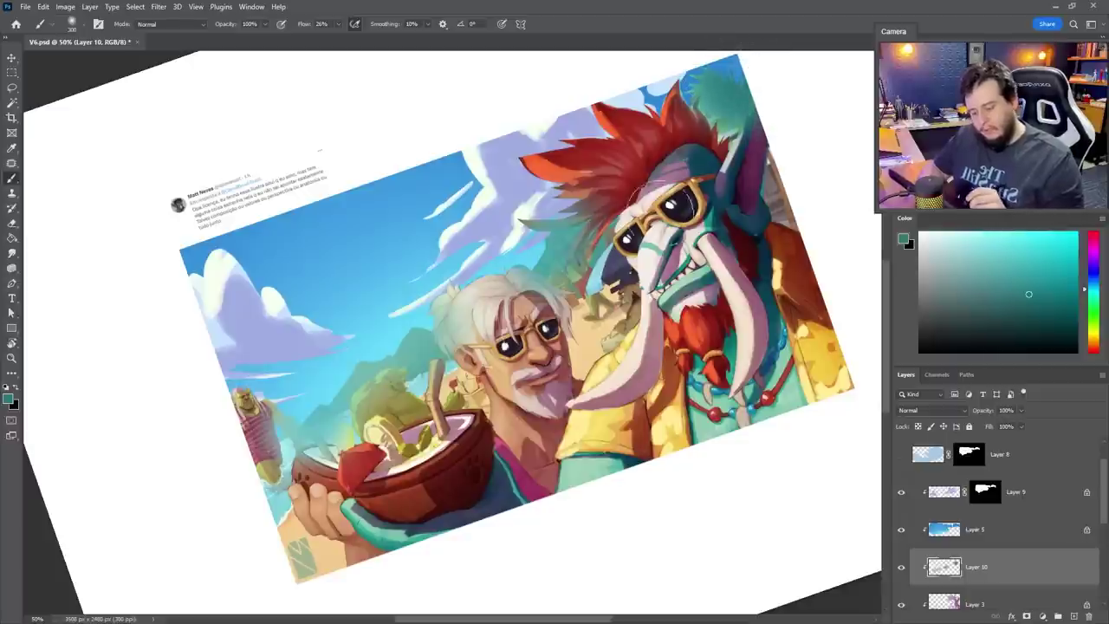
Erase the haze from the background orcs, the coconut bowl, the old man and the standing beach figure
{"action": "key", "text": "e"}
{"action": "key", "text": "alt+e"}
{"action": "key", "text": "Escape"}
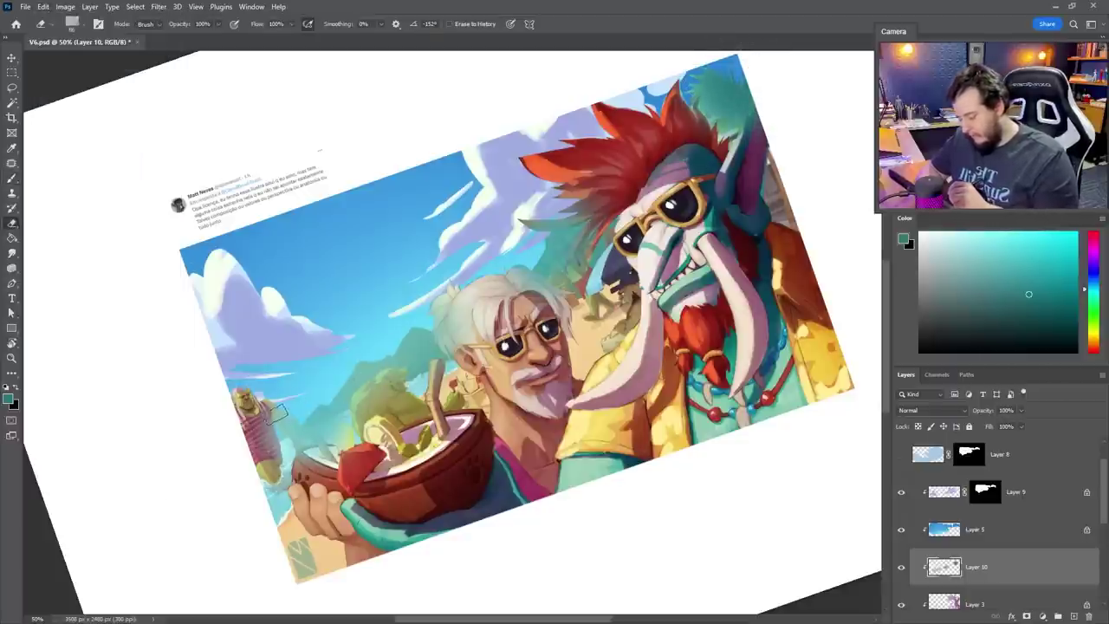
{"action": "left_click_drag", "start_coordinate": [276, 414], "coordinate": [295, 442]}
{"action": "mouse_move", "coordinate": [275, 404]}
{"action": "left_mouse_down"}
{"action": "mouse_move", "coordinate": [260, 466]}
{"action": "mouse_move", "coordinate": [262, 393]}
{"action": "left_mouse_up"}
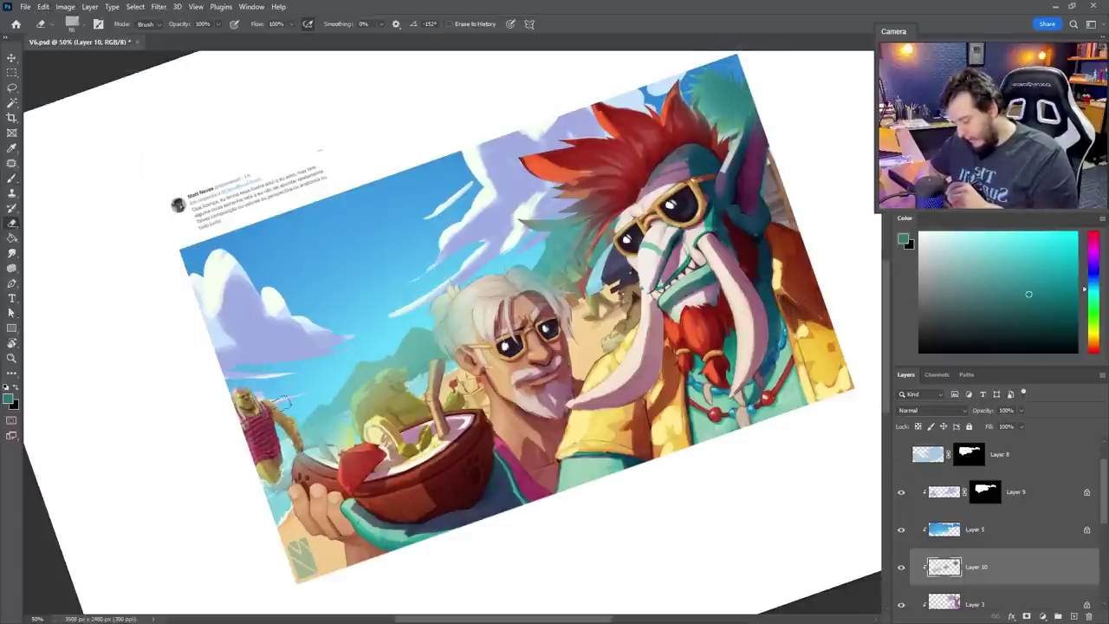
{"action": "mouse_move", "coordinate": [327, 447]}
{"action": "left_mouse_down"}
{"action": "mouse_move", "coordinate": [314, 449]}
{"action": "mouse_move", "coordinate": [340, 422]}
{"action": "mouse_move", "coordinate": [316, 446]}
{"action": "mouse_move", "coordinate": [339, 447]}
{"action": "left_mouse_up"}
{"action": "left_click_drag", "start_coordinate": [364, 405], "coordinate": [390, 378]}
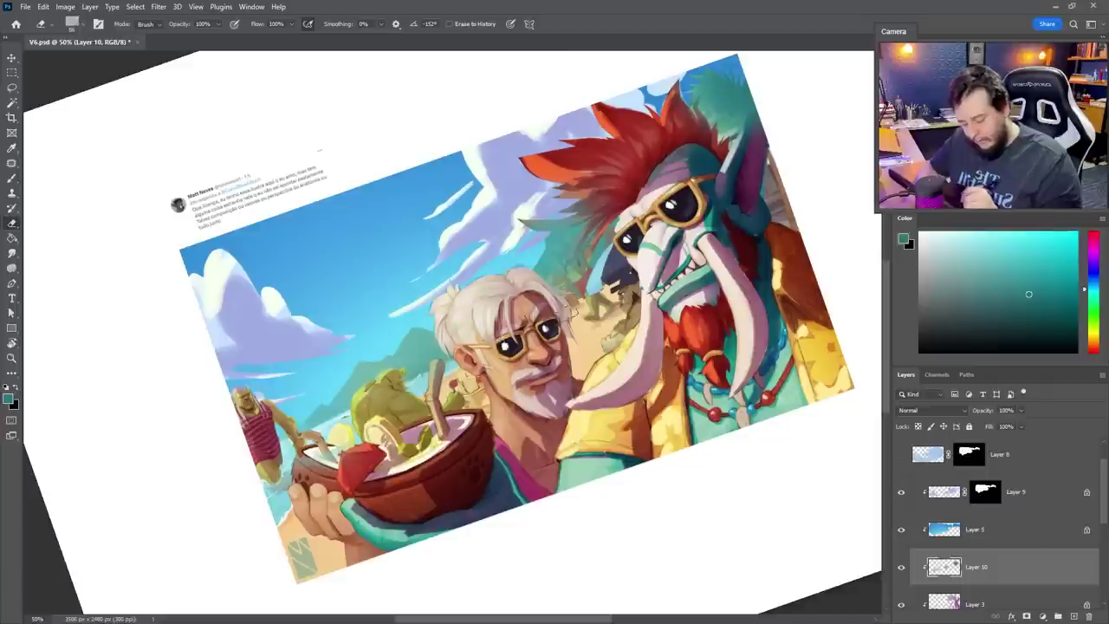
{"action": "left_click_drag", "start_coordinate": [559, 274], "coordinate": [564, 267]}
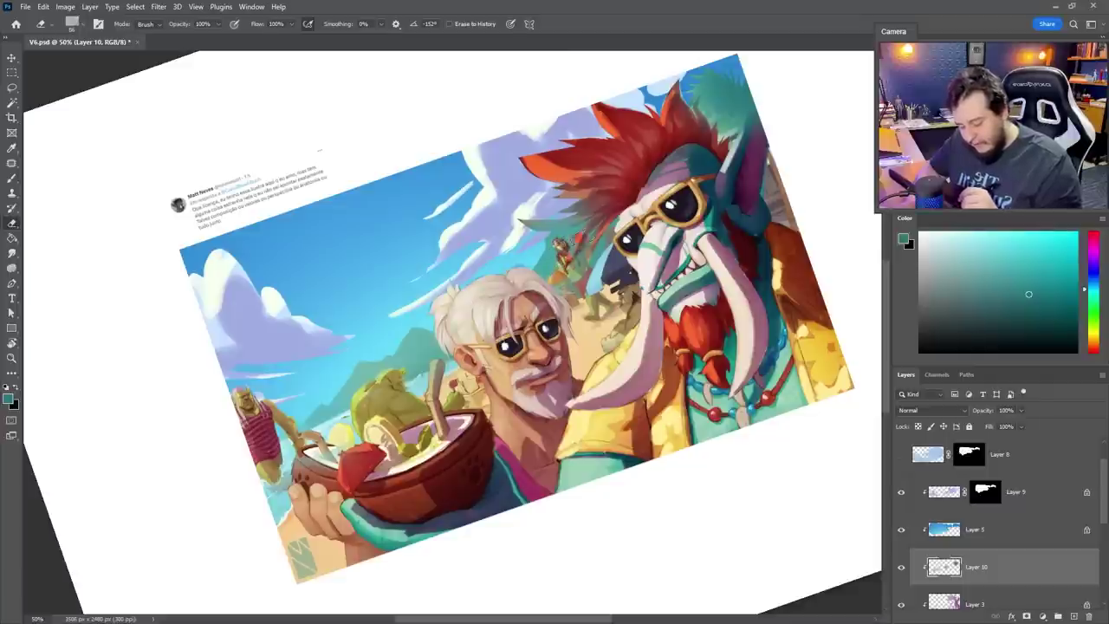
{"action": "key", "text": "b"}
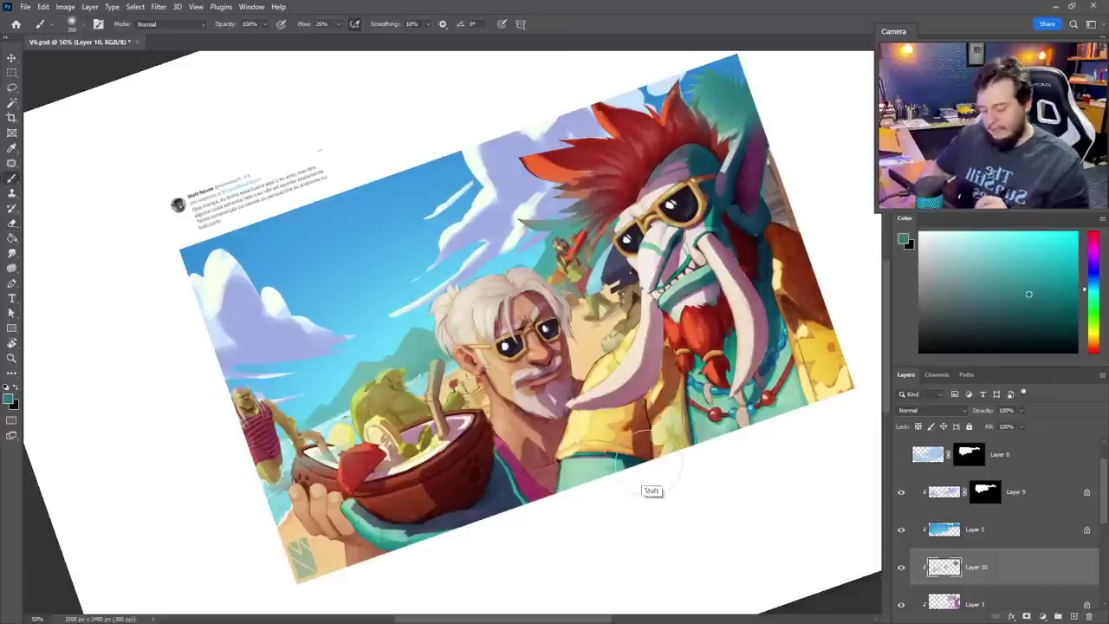
{"action": "key", "text": "r"}
{"action": "key", "text": "Escape"}
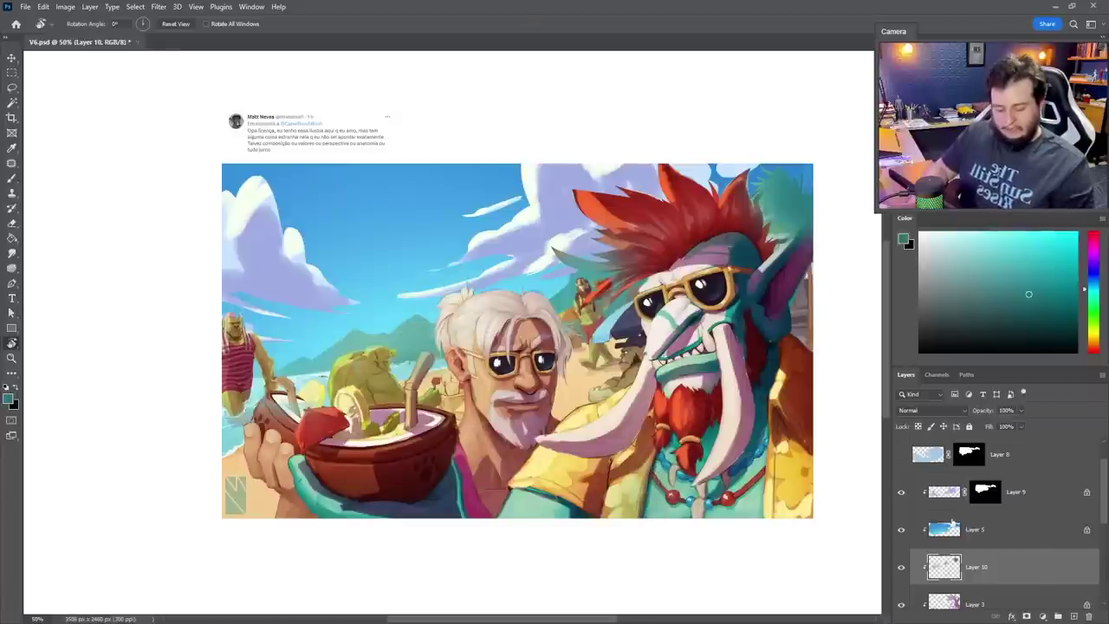
Activate Layer 6 and set the Quadrado Conceitual v2 brush to 39 px with a light magenta
{"action": "key", "text": "alt+bracketleft"}
{"action": "key", "text": "alt+bracketleft"}
{"action": "key", "text": "b"}
{"action": "left_click", "coordinate": [1094, 262]}
{"action": "left_click", "coordinate": [969, 231]}
{"action": "right_click", "coordinate": [705, 518]}
{"action": "left_click", "coordinate": [704, 505]}
{"action": "left_click", "coordinate": [725, 254]}
{"action": "key", "text": "Return"}
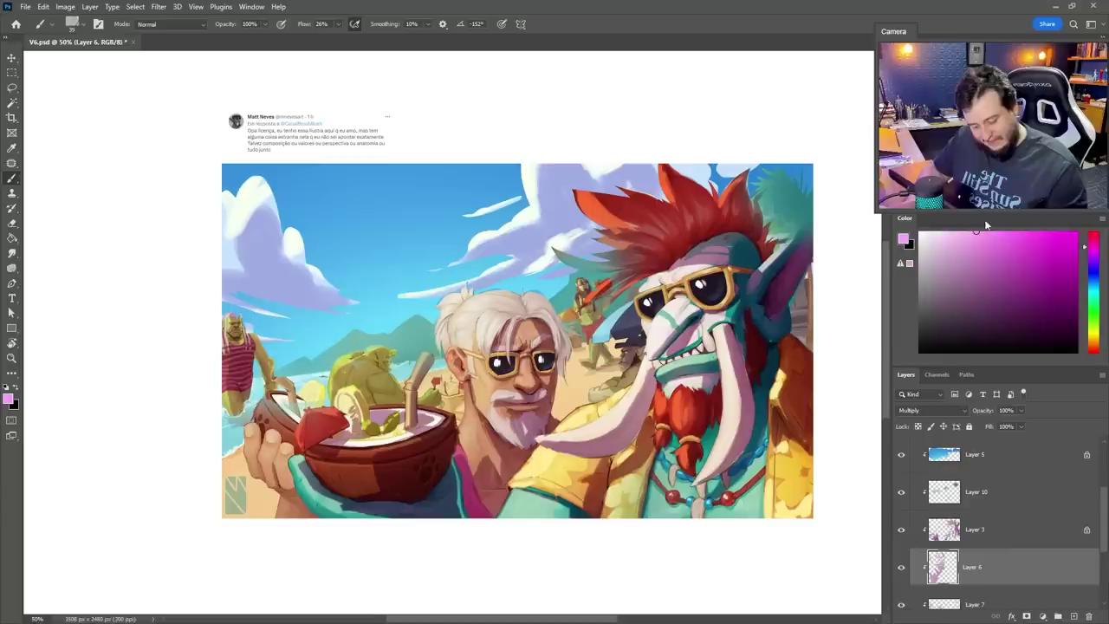
Mute the magenta and paint Multiply shadows over the rocks beside the troll's tusk
{"action": "left_click", "coordinate": [954, 257]}
{"action": "left_click_drag", "start_coordinate": [640, 355], "coordinate": [617, 387]}
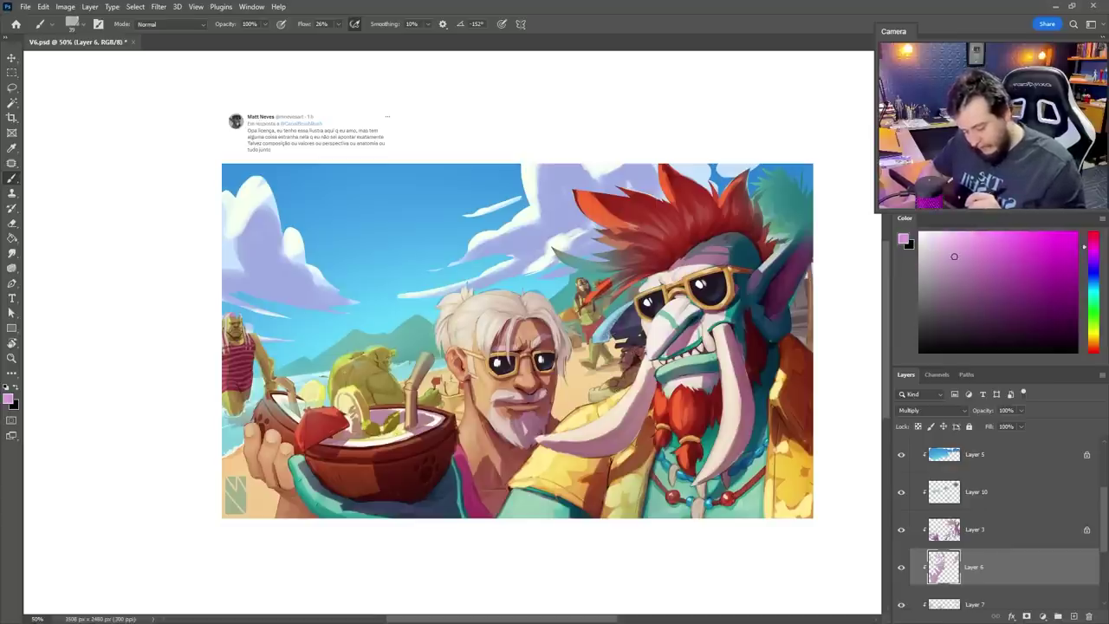
{"action": "left_click_drag", "start_coordinate": [631, 336], "coordinate": [612, 389]}
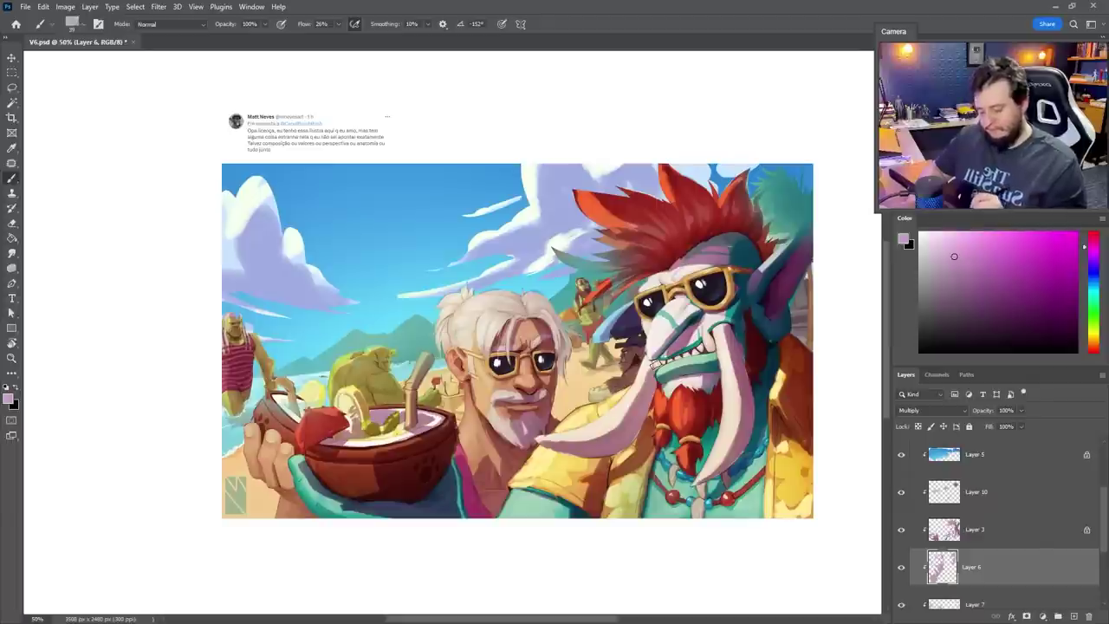
Add a new empty layer clipped directly above Layer 9 and make it active
{"action": "key", "text": "z"}
{"action": "left_click_drag", "start_coordinate": [650, 376], "coordinate": [648, 360]}
{"action": "left_click", "coordinate": [1074, 616]}
{"action": "left_click_drag", "start_coordinate": [988, 572], "coordinate": [962, 492]}
{"action": "left_click_drag", "start_coordinate": [455, 390], "coordinate": [506, 400]}
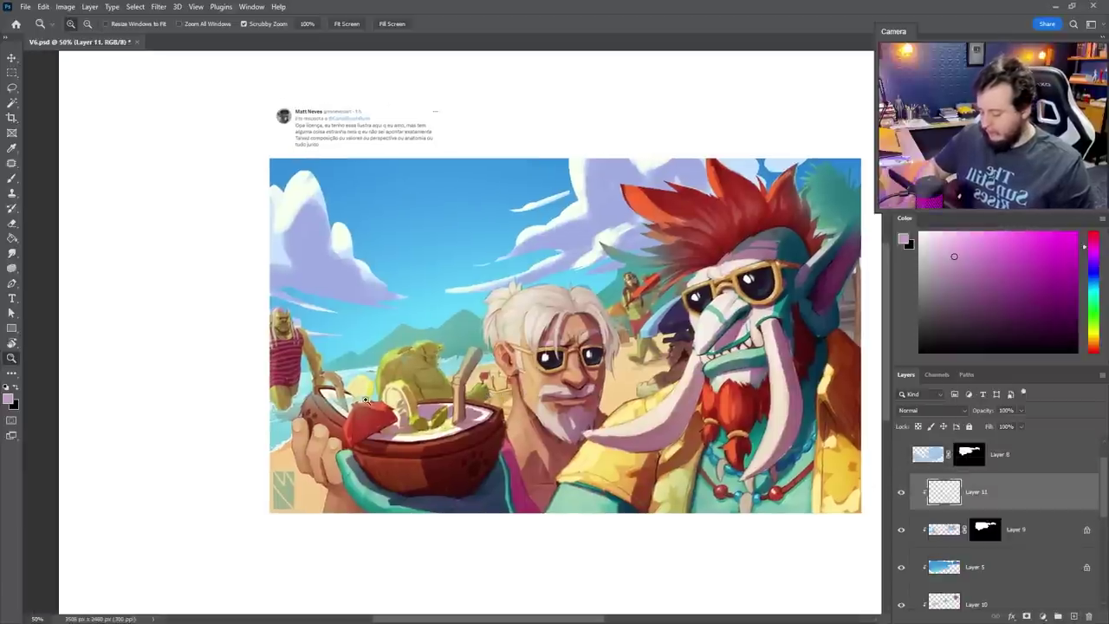
{"action": "left_click", "coordinate": [366, 400], "text": "ctrl"}
{"action": "key", "text": "e"}
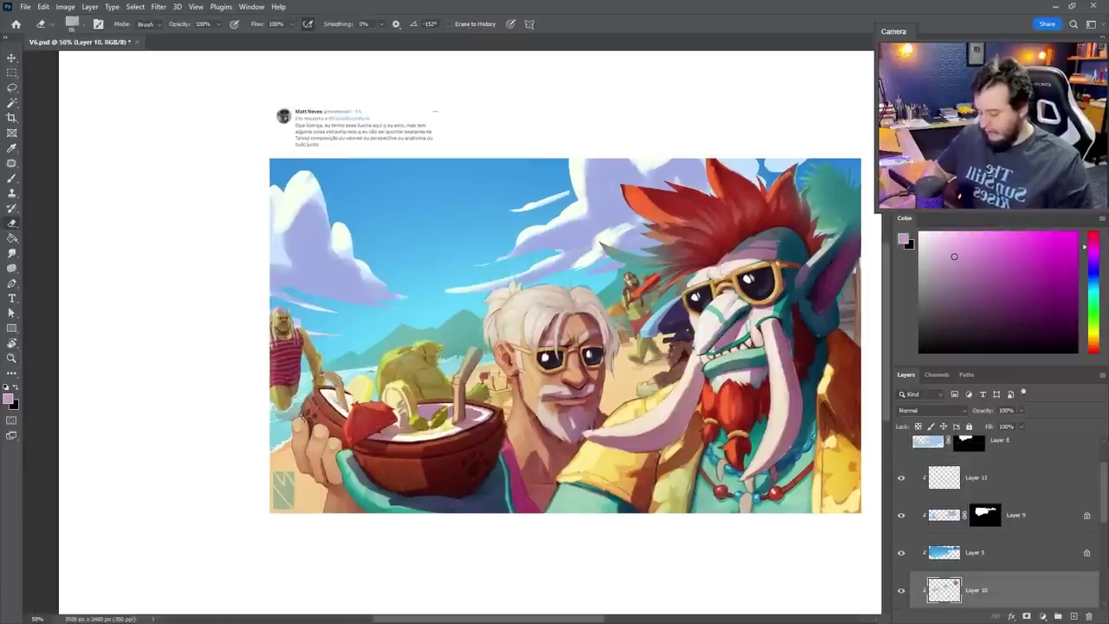
{"action": "scroll", "coordinate": [987, 586], "scroll_direction": "up", "scroll_amount": 2}
{"action": "left_click", "coordinate": [997, 529]}
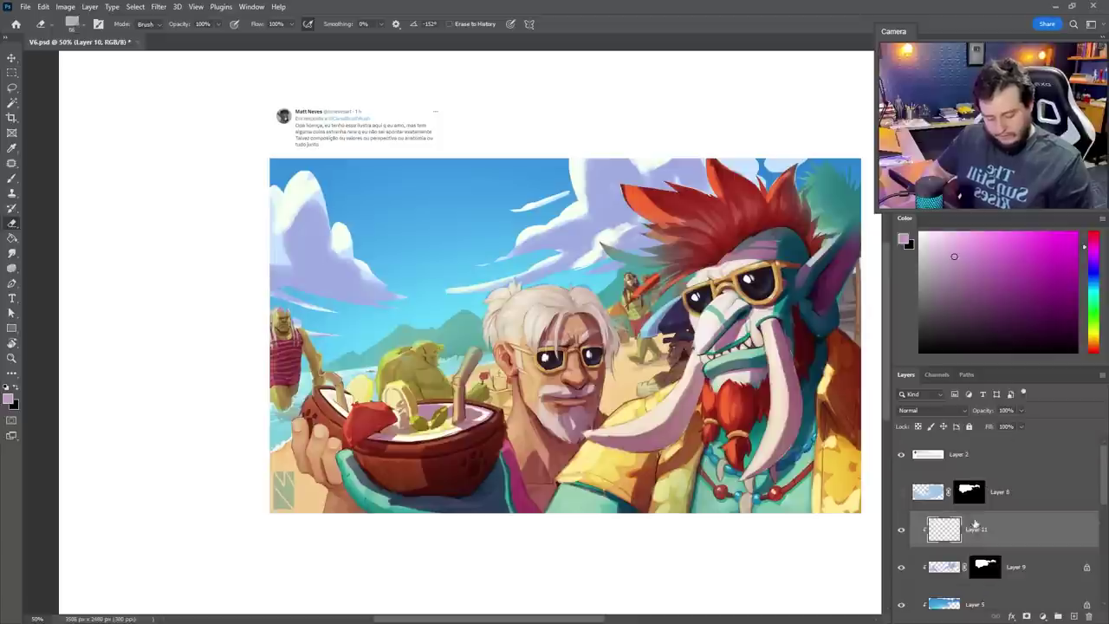
Add a clipped layer directly above Layer 1 and set its blending mode to Screen
{"action": "key", "text": "l"}
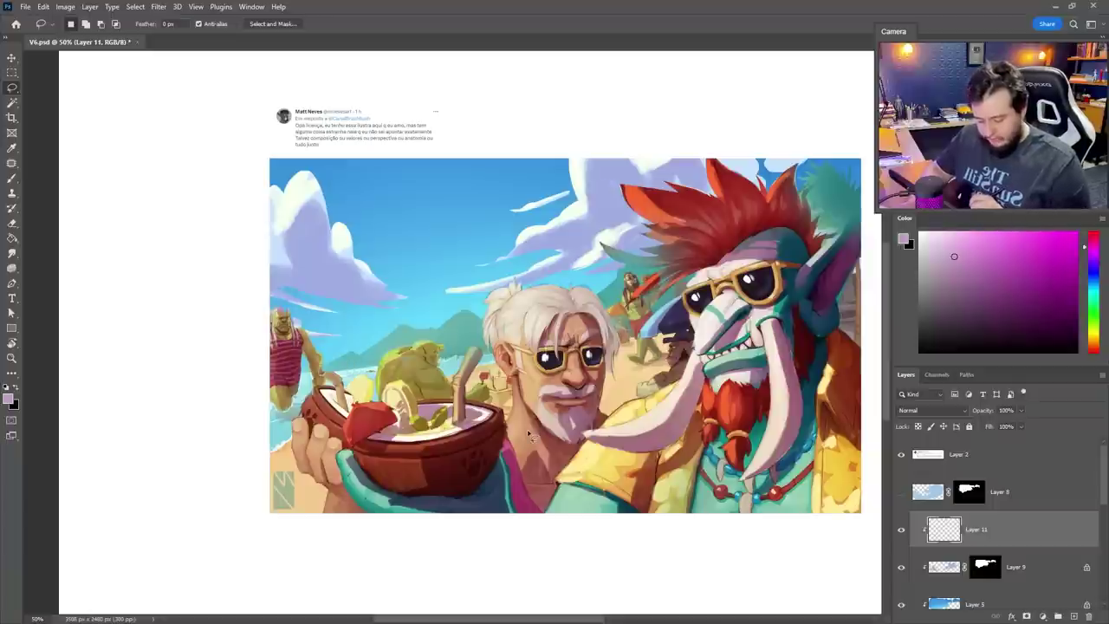
{"action": "key", "text": "v"}
{"action": "left_click", "coordinate": [523, 298], "text": "ctrl"}
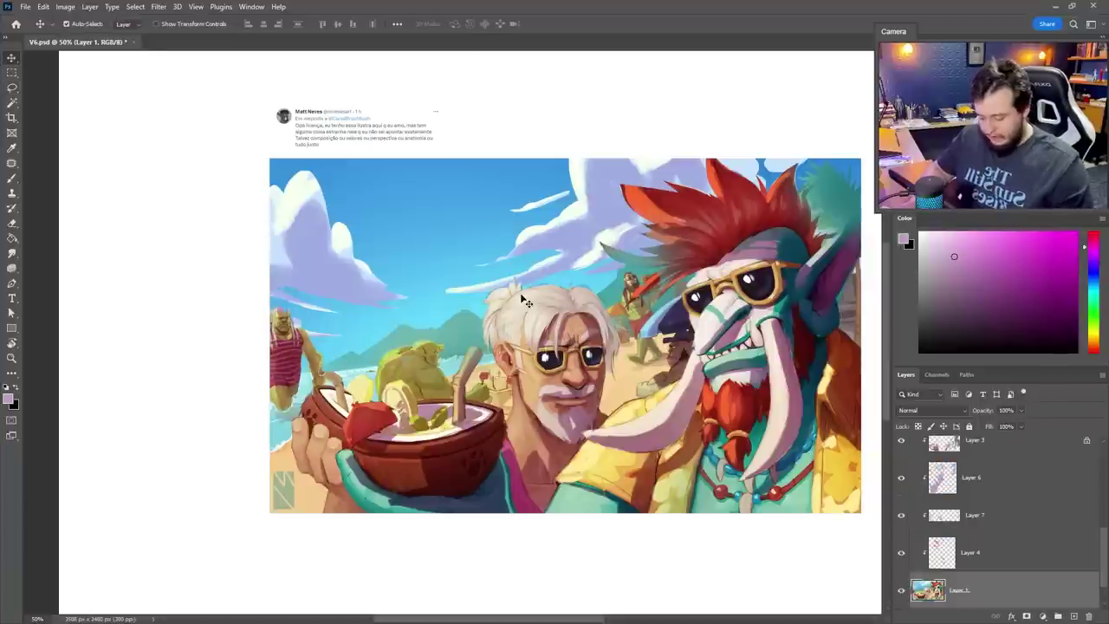
{"action": "left_click", "coordinate": [1074, 615]}
{"action": "left_click", "coordinate": [932, 410]}
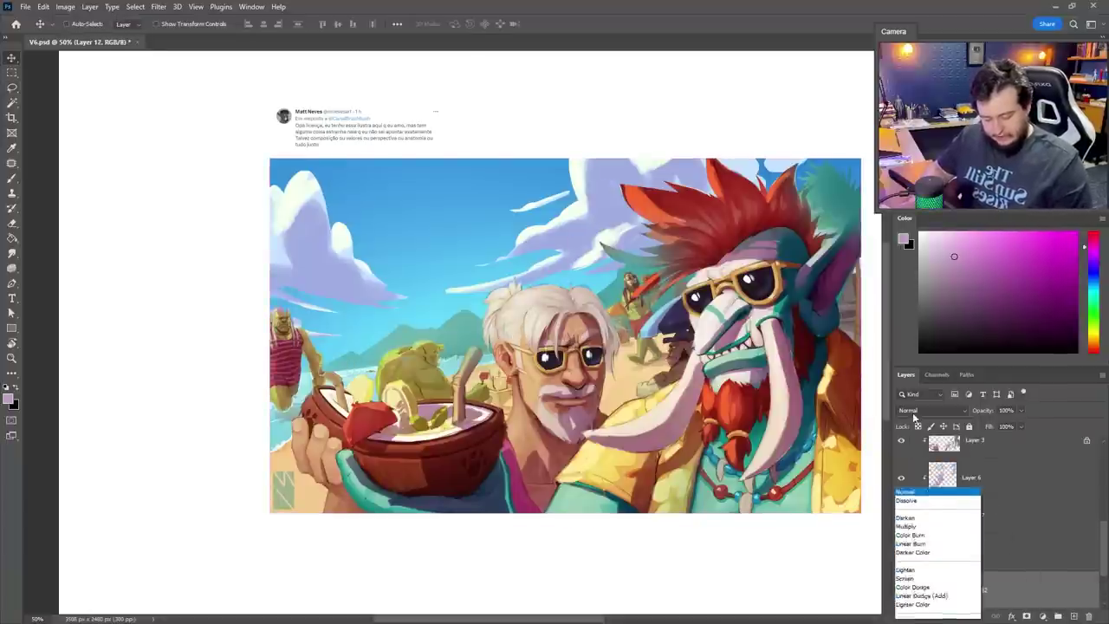
{"action": "left_click", "coordinate": [919, 426]}
Paint off-white Screen highlights over the old man's hair and beard on Layer 12 with the Quadrado Conceitual v2 brush at 67 px
{"action": "key", "text": "b"}
{"action": "right_click", "coordinate": [568, 336]}
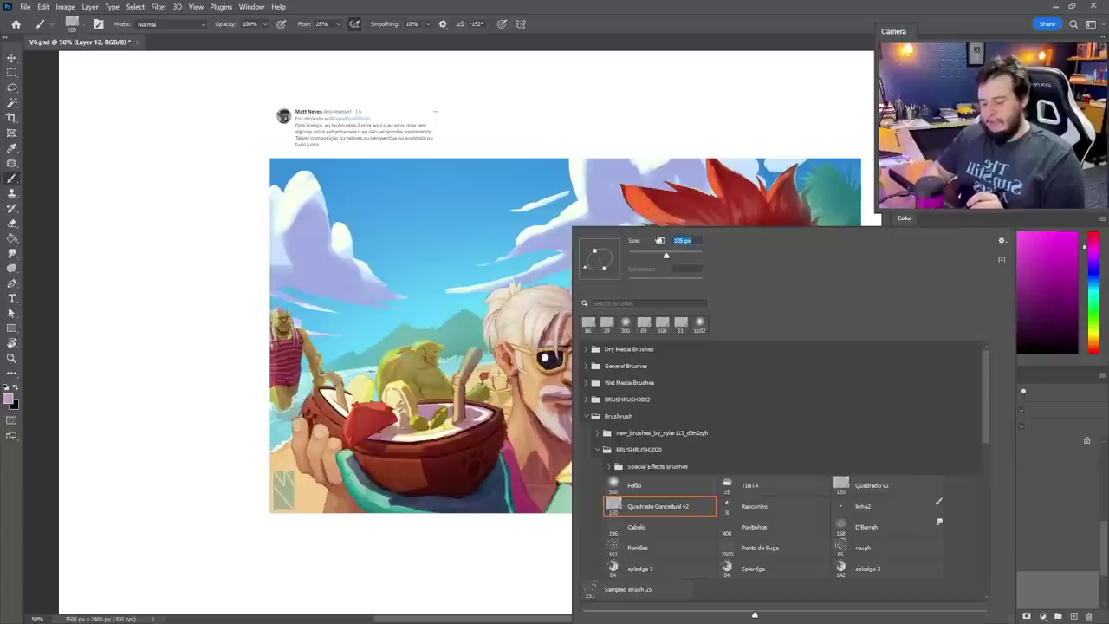
{"action": "left_click", "coordinate": [607, 158], "text": "alt"}
{"action": "left_click", "coordinate": [707, 325], "text": "alt"}
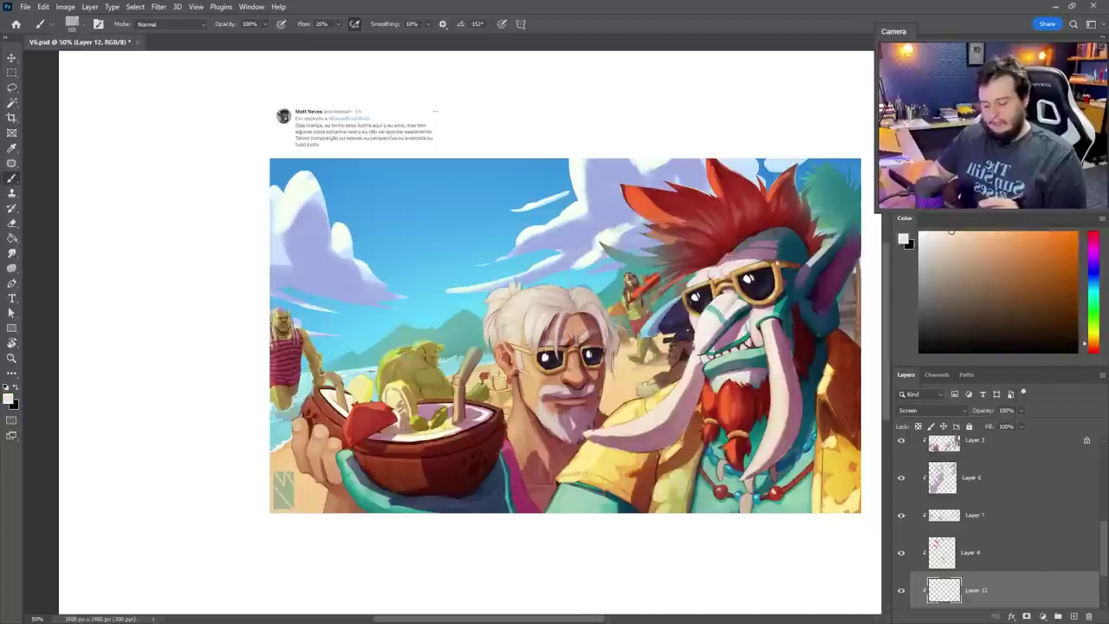
{"action": "right_click", "coordinate": [720, 280]}
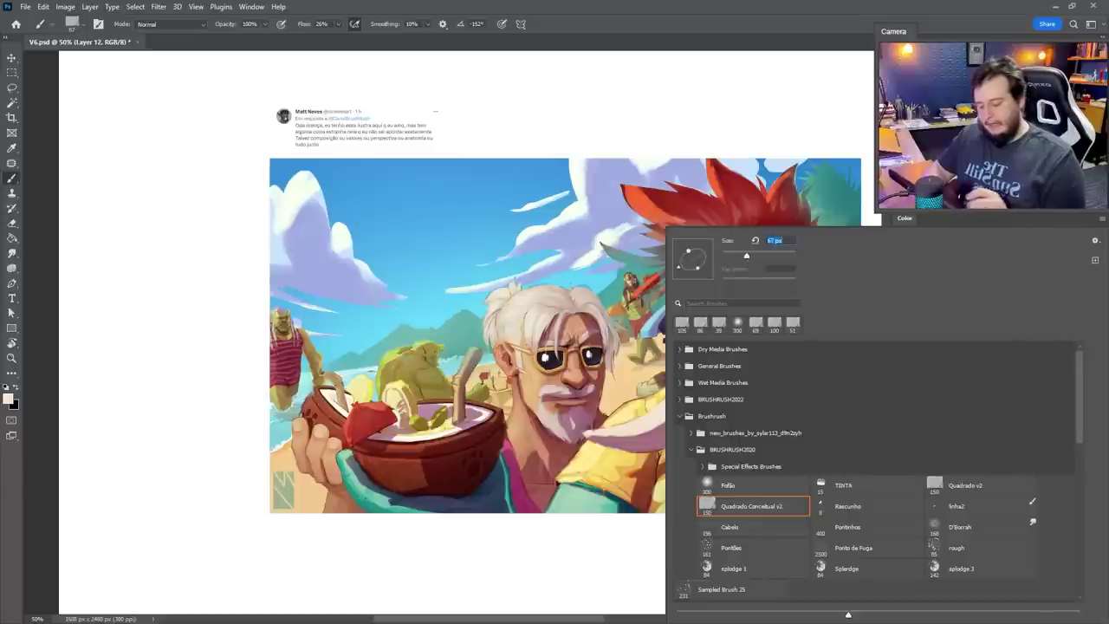
{"action": "key", "text": "Return"}
{"action": "mouse_move", "coordinate": [567, 400]}
{"action": "left_mouse_down"}
{"action": "mouse_move", "coordinate": [546, 393]}
{"action": "mouse_move", "coordinate": [551, 427]}
{"action": "left_mouse_up"}
{"action": "mouse_move", "coordinate": [519, 303]}
{"action": "left_mouse_down"}
{"action": "mouse_move", "coordinate": [511, 333]}
{"action": "mouse_move", "coordinate": [530, 302]}
{"action": "mouse_move", "coordinate": [513, 332]}
{"action": "mouse_move", "coordinate": [502, 298]}
{"action": "left_mouse_up"}
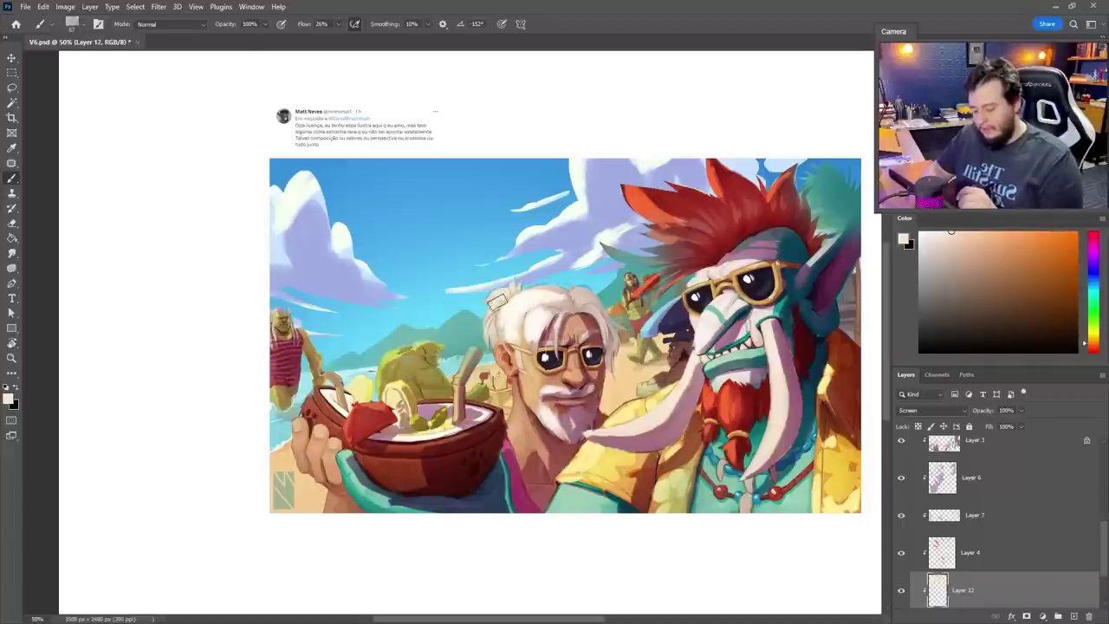
{"action": "left_click_drag", "start_coordinate": [492, 335], "coordinate": [494, 312]}
{"action": "mouse_move", "coordinate": [582, 298]}
{"action": "left_mouse_down"}
{"action": "mouse_move", "coordinate": [554, 297]}
{"action": "mouse_move", "coordinate": [598, 316]}
{"action": "mouse_move", "coordinate": [550, 358]}
{"action": "left_mouse_up"}
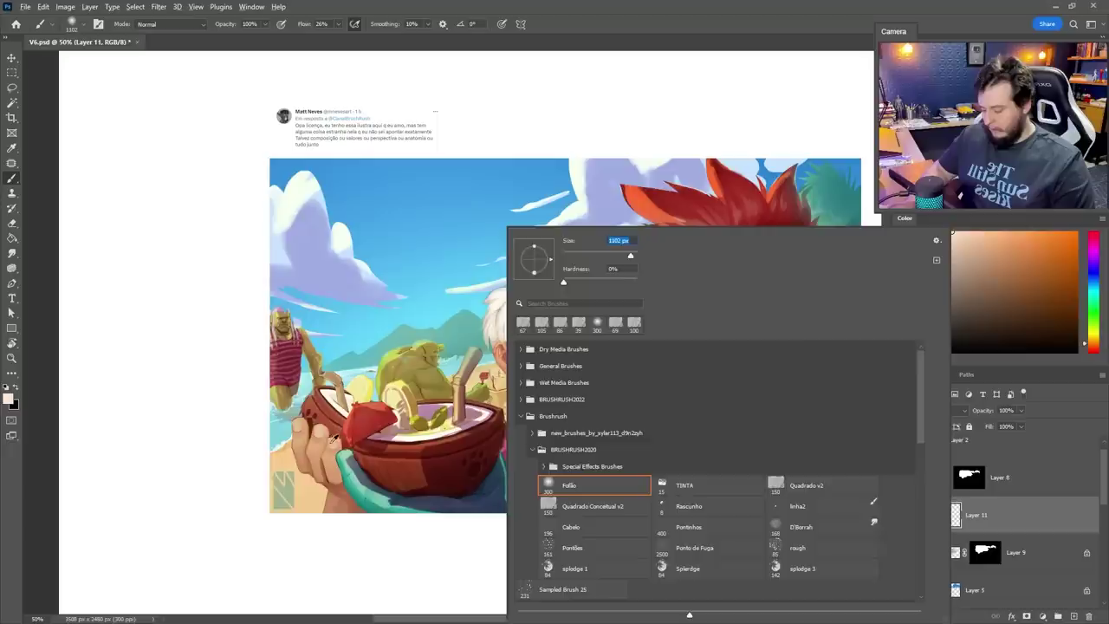
Try orange Color Dodge glow dabs over the characters on Layer 11 with the soft 1102 px brush
{"action": "key", "text": "shift+alt+d"}
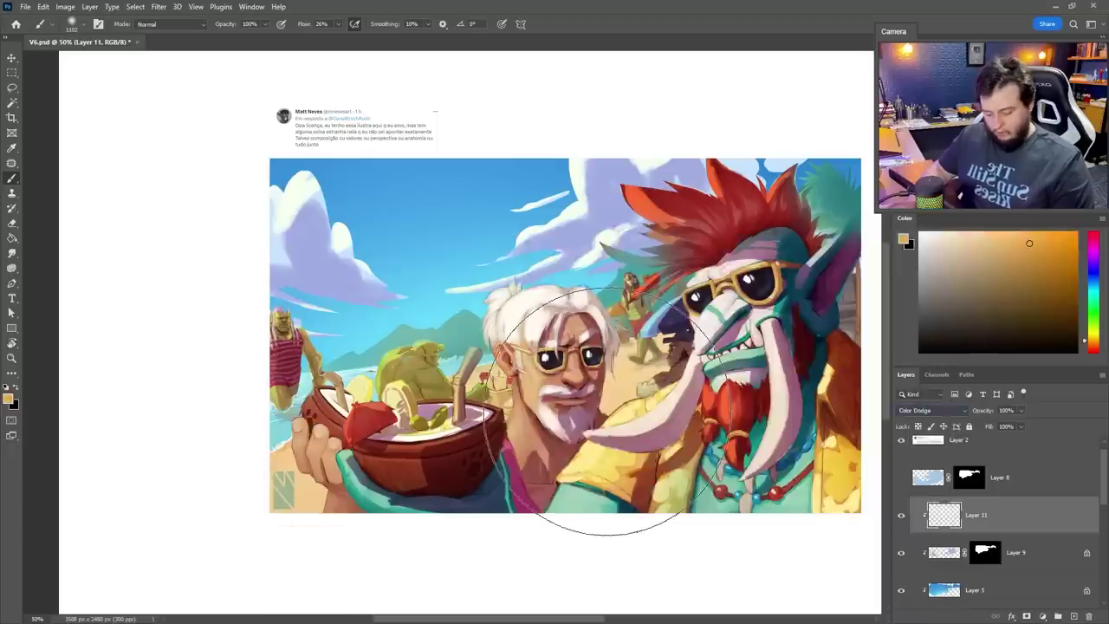
{"action": "left_click", "coordinate": [608, 408]}
{"action": "key", "text": "ctrl+z"}
{"action": "left_click", "coordinate": [629, 375]}
{"action": "key", "text": "ctrl+z"}
{"action": "left_click", "coordinate": [1076, 263]}
{"action": "left_click", "coordinate": [685, 364]}
{"action": "key", "text": "ctrl+z"}
{"action": "left_click", "coordinate": [1058, 263]}
{"action": "key", "text": "ctrl+z"}
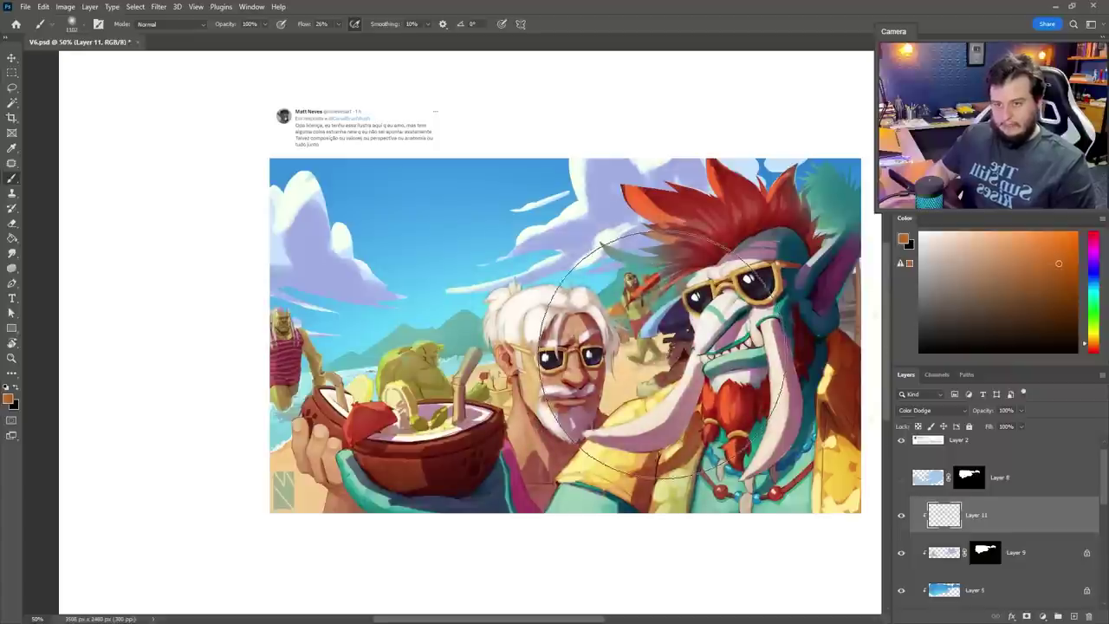
Set Layer 11's blending mode to Screen and paint a broad, soft saturated orange glow across the two main characters
{"action": "left_click", "coordinate": [921, 414]}
{"action": "left_click", "coordinate": [917, 441]}
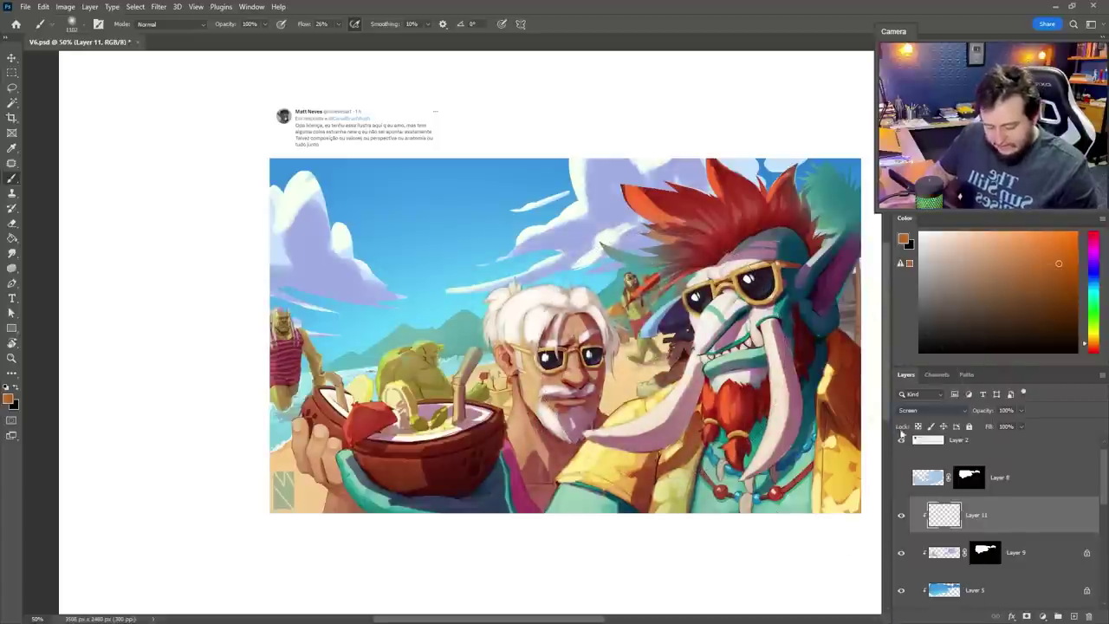
{"action": "left_click", "coordinate": [1074, 254]}
{"action": "left_click", "coordinate": [665, 367]}
{"action": "left_click", "coordinate": [659, 355]}
{"action": "key", "text": "ctrl+z"}
{"action": "mouse_move", "coordinate": [706, 338]}
{"action": "left_mouse_down"}
{"action": "mouse_move", "coordinate": [508, 458]}
{"action": "mouse_move", "coordinate": [507, 532]}
{"action": "mouse_move", "coordinate": [321, 446]}
{"action": "mouse_move", "coordinate": [509, 555]}
{"action": "left_mouse_up"}
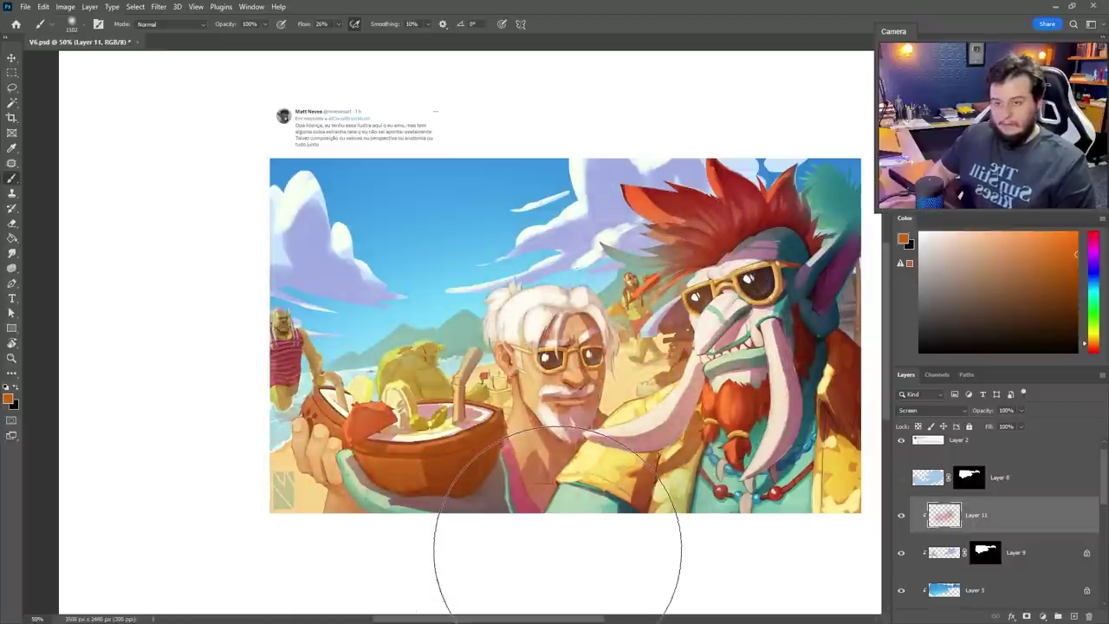
{"action": "key", "text": "ctrl+z"}
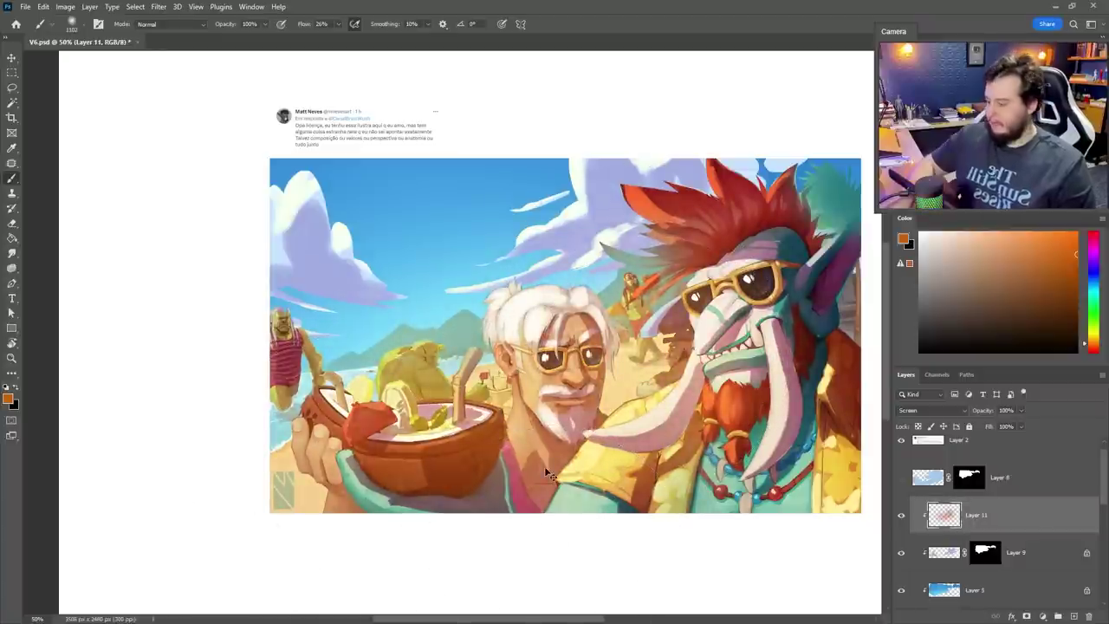
{"action": "key", "text": "ctrl+z"}
{"action": "key", "text": "ctrl+u"}
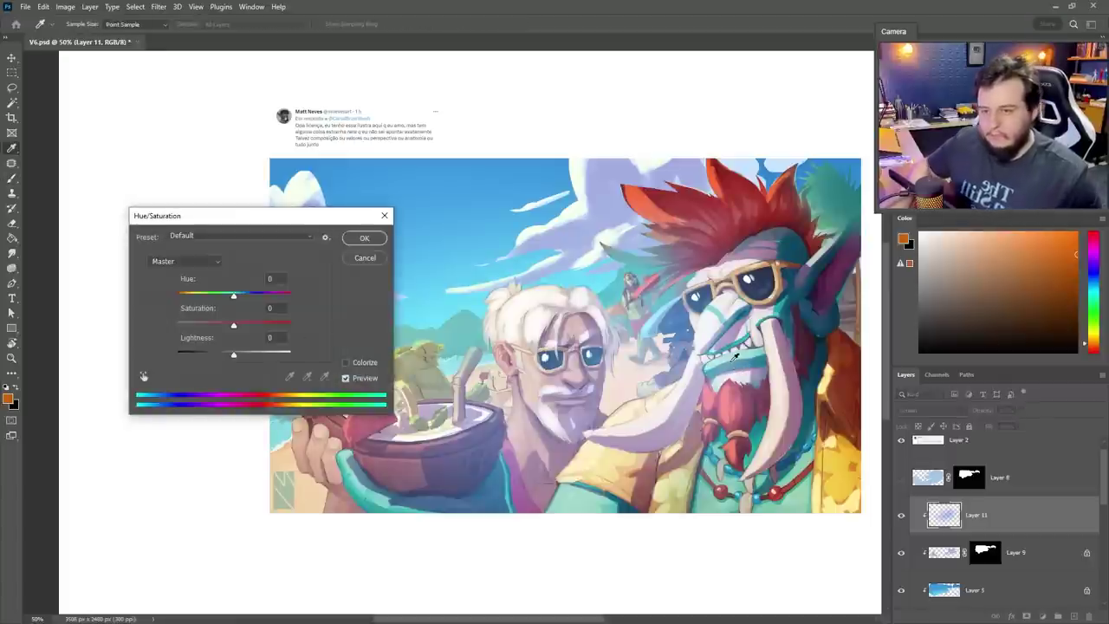
{"action": "key", "text": "Escape"}
{"action": "key", "text": "ctrl+shift+z"}
Shift Layer 11's glow with Hue/Saturation to hue -32, saturation +68 and lightness -20
{"action": "key", "text": "ctrl+u"}
{"action": "left_click_drag", "start_coordinate": [296, 217], "coordinate": [767, 198]}
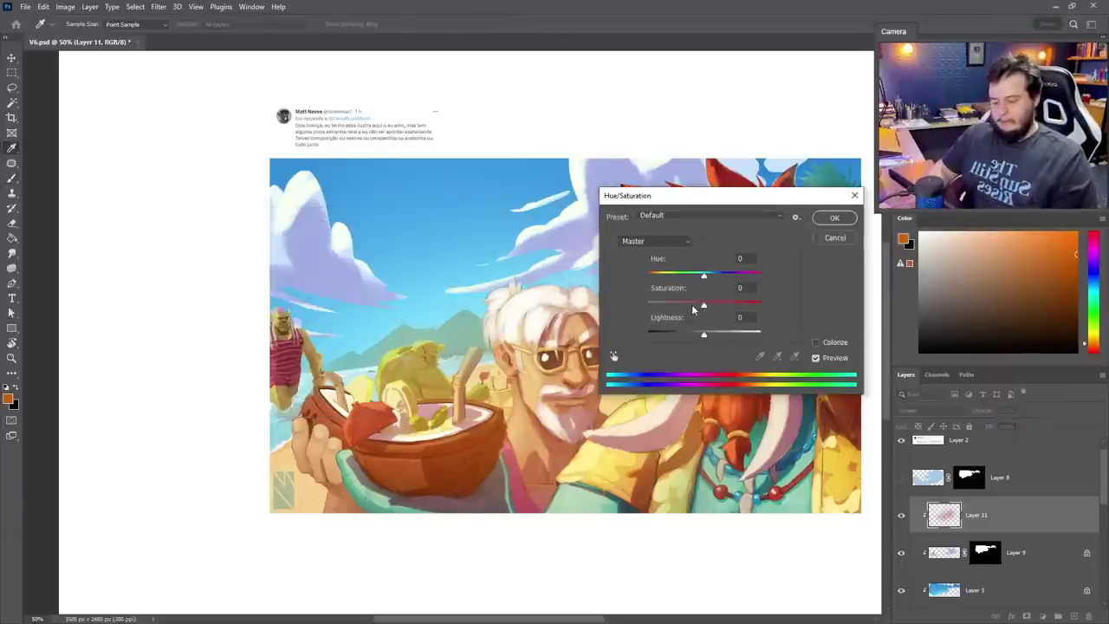
{"action": "mouse_move", "coordinate": [703, 276]}
{"action": "left_mouse_down"}
{"action": "mouse_move", "coordinate": [720, 275]}
{"action": "mouse_move", "coordinate": [695, 275]}
{"action": "left_mouse_up"}
{"action": "left_click_drag", "start_coordinate": [711, 198], "coordinate": [925, 173]}
{"action": "mouse_move", "coordinate": [909, 256]}
{"action": "left_mouse_down"}
{"action": "mouse_move", "coordinate": [886, 257]}
{"action": "mouse_move", "coordinate": [913, 256]}
{"action": "mouse_move", "coordinate": [898, 256]}
{"action": "left_mouse_up"}
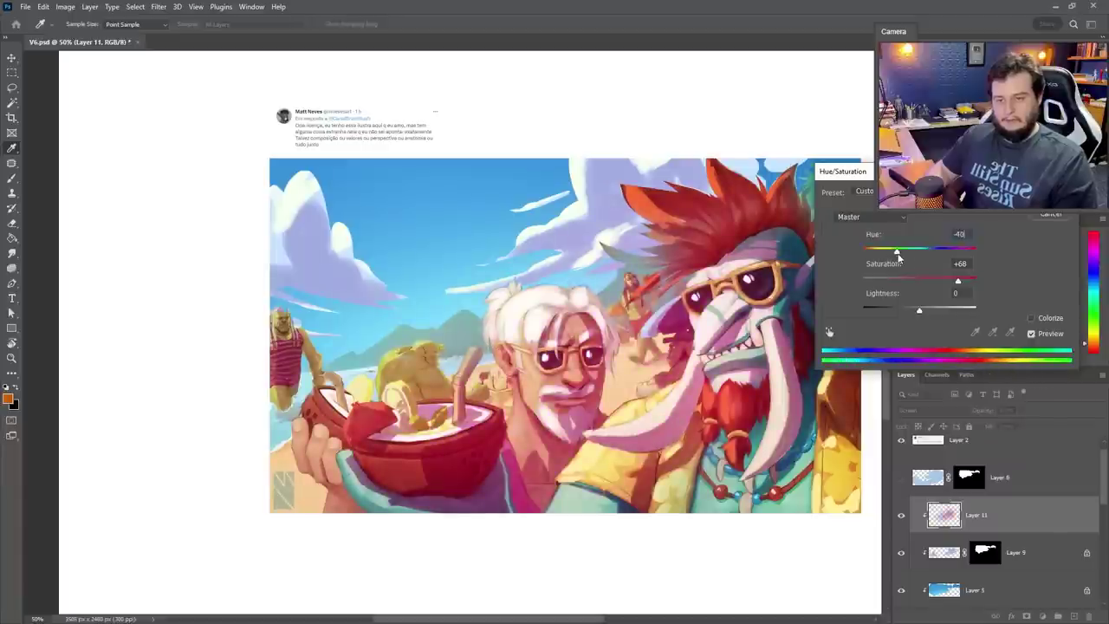
{"action": "left_click_drag", "start_coordinate": [911, 309], "coordinate": [908, 310]}
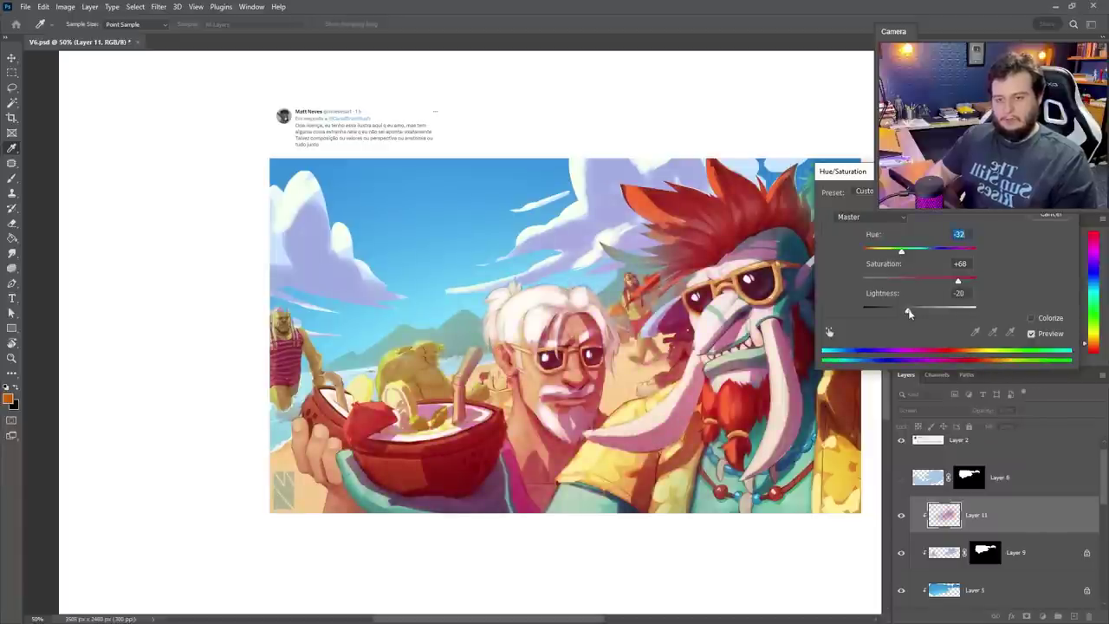
{"action": "key", "text": "Return"}
Add a layer mask to Layer 11 and lasso the old man, coconut bowl and troll to mask the glow off them
{"action": "key", "text": "z"}
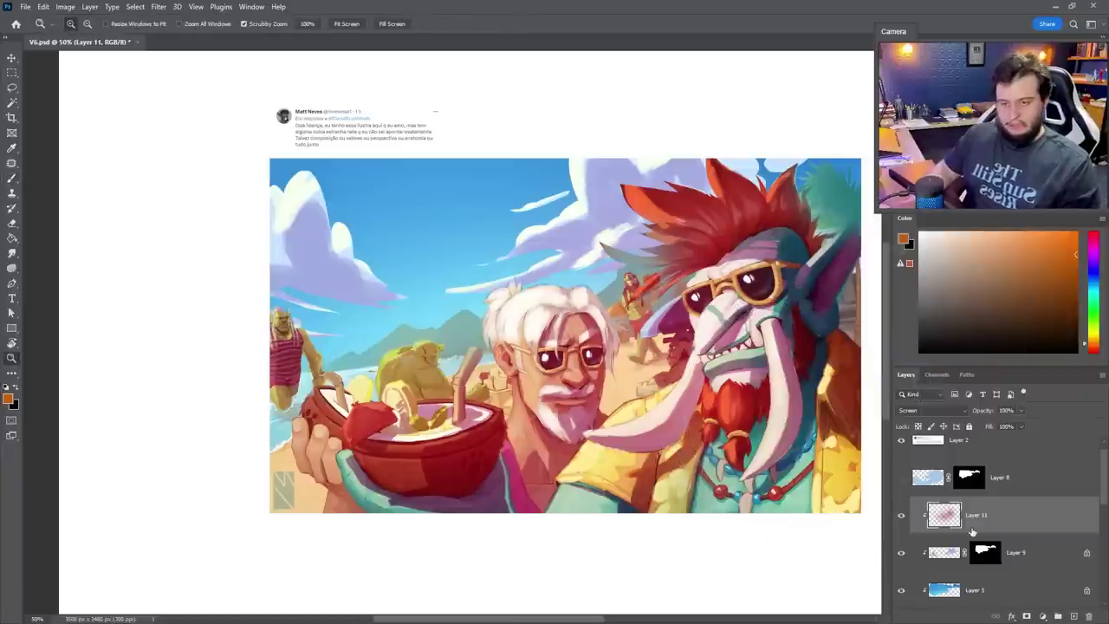
{"action": "left_click", "coordinate": [1026, 616]}
{"action": "key", "text": "l"}
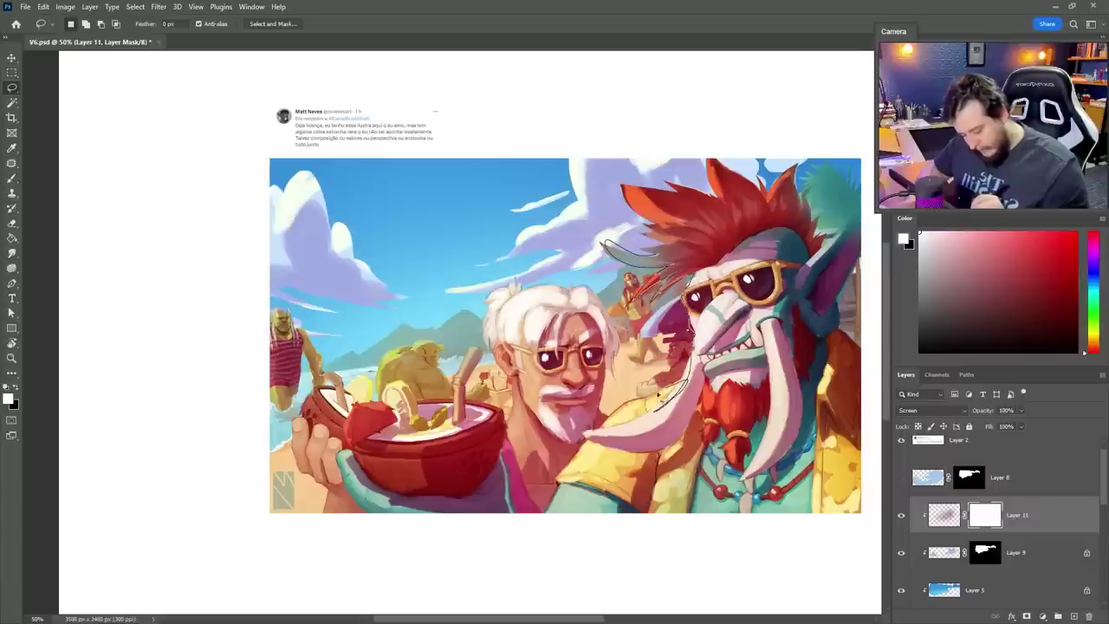
{"action": "mouse_move", "coordinate": [582, 581]}
{"action": "left_mouse_down"}
{"action": "mouse_move", "coordinate": [849, 423]}
{"action": "mouse_move", "coordinate": [605, 244]}
{"action": "left_mouse_up"}
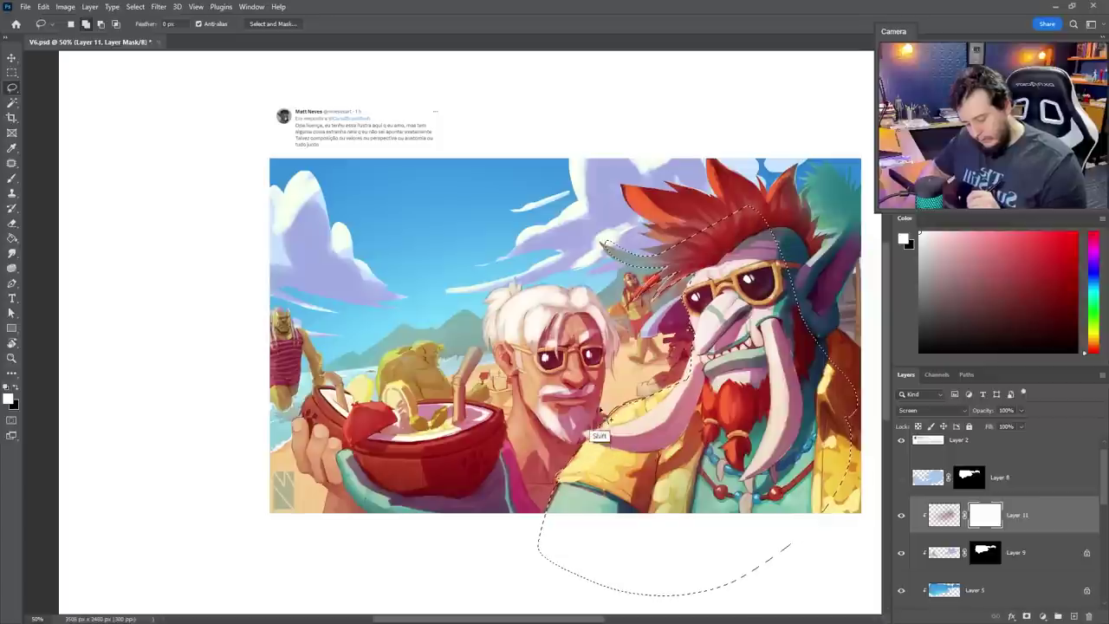
{"action": "mouse_move", "coordinate": [617, 378]}
{"action": "left_mouse_down"}
{"action": "mouse_move", "coordinate": [624, 351]}
{"action": "mouse_move", "coordinate": [513, 282]}
{"action": "mouse_move", "coordinate": [485, 320]}
{"action": "mouse_move", "coordinate": [492, 349]}
{"action": "left_mouse_up"}
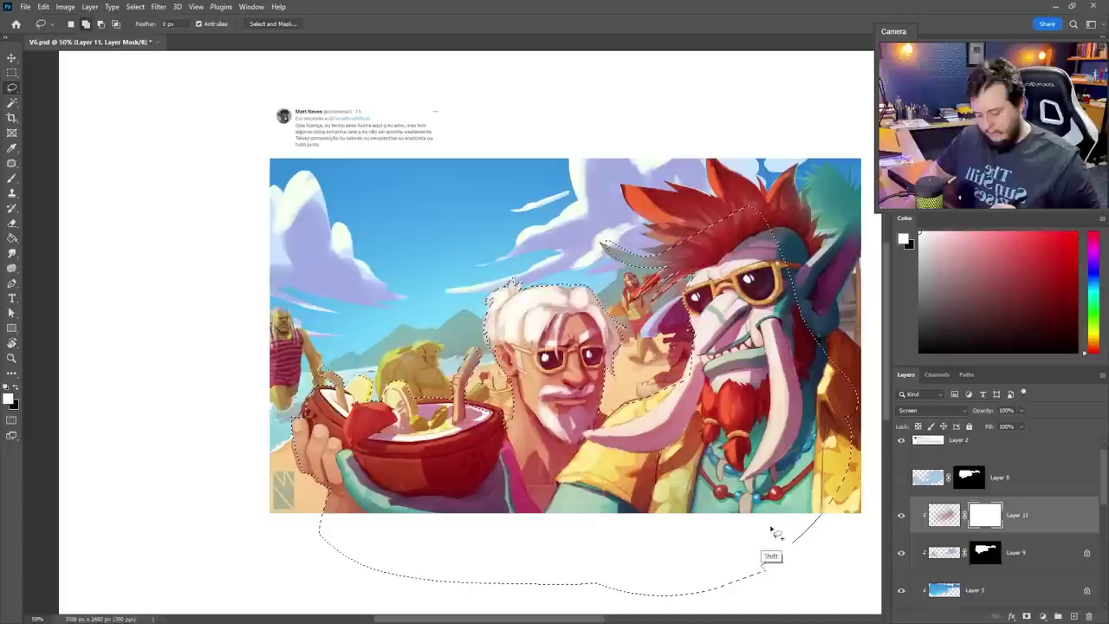
{"action": "left_click_drag", "start_coordinate": [730, 542], "coordinate": [669, 534]}
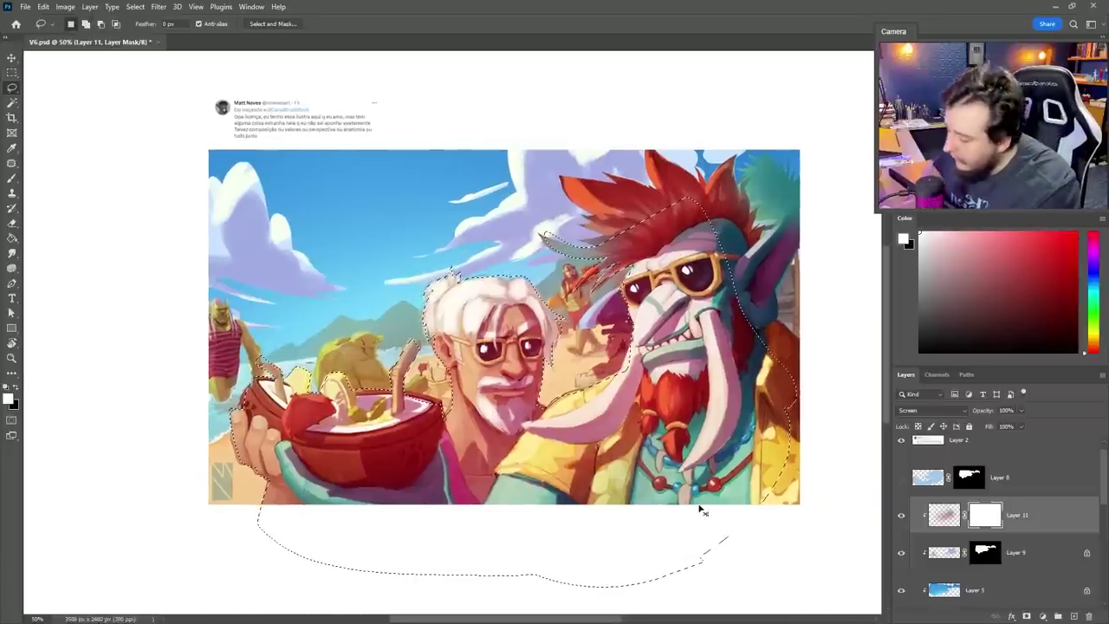
{"action": "key", "text": "ctrl+BackSpace"}
{"action": "key", "text": "ctrl+d"}
{"action": "key", "text": "z"}
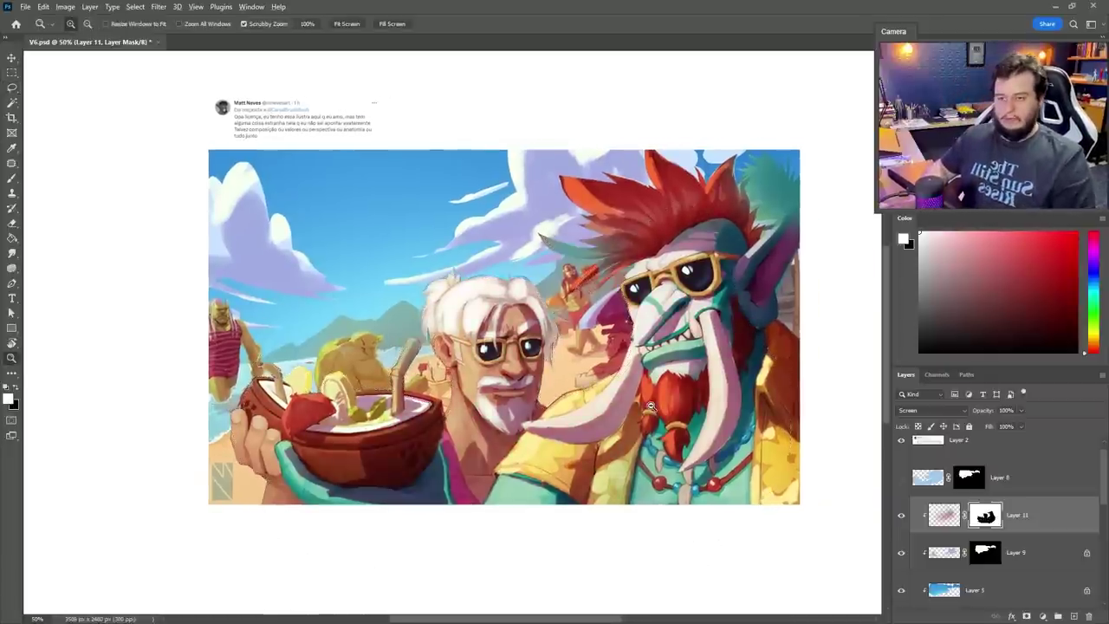
{"action": "left_click", "coordinate": [651, 405], "text": "alt"}
{"action": "left_click_drag", "start_coordinate": [660, 435], "coordinate": [673, 409]}
Paint soft light orange haze over the beach background on Layer 11's pixels and lower the layer's opacity to 74%
{"action": "left_click", "coordinate": [951, 516]}
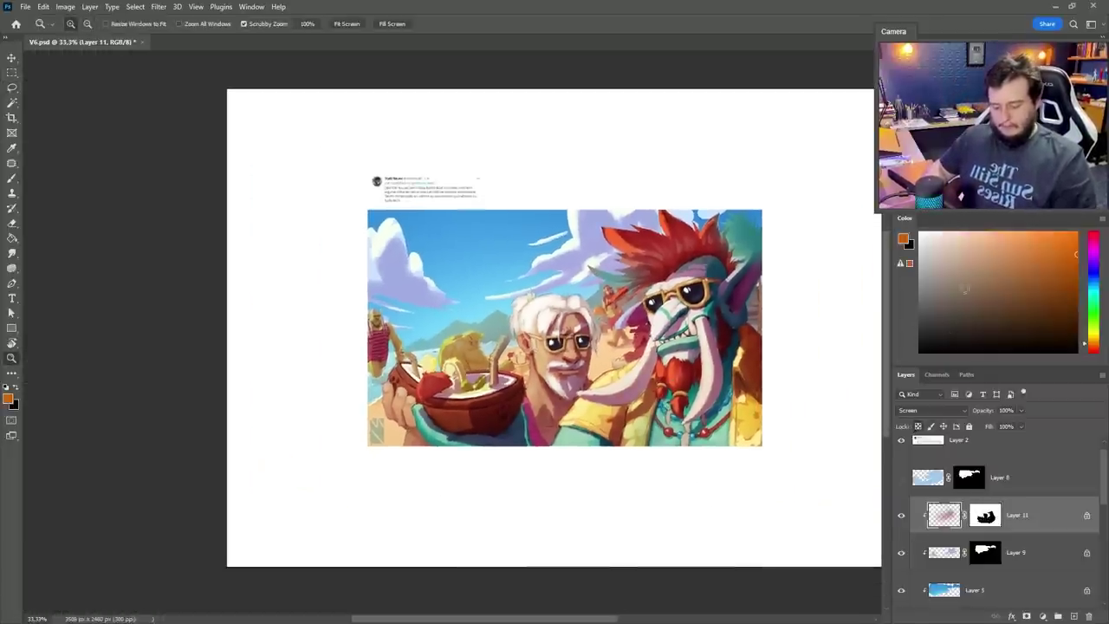
{"action": "left_click", "coordinate": [539, 435]}
{"action": "key", "text": "b"}
{"action": "right_click", "coordinate": [508, 472]}
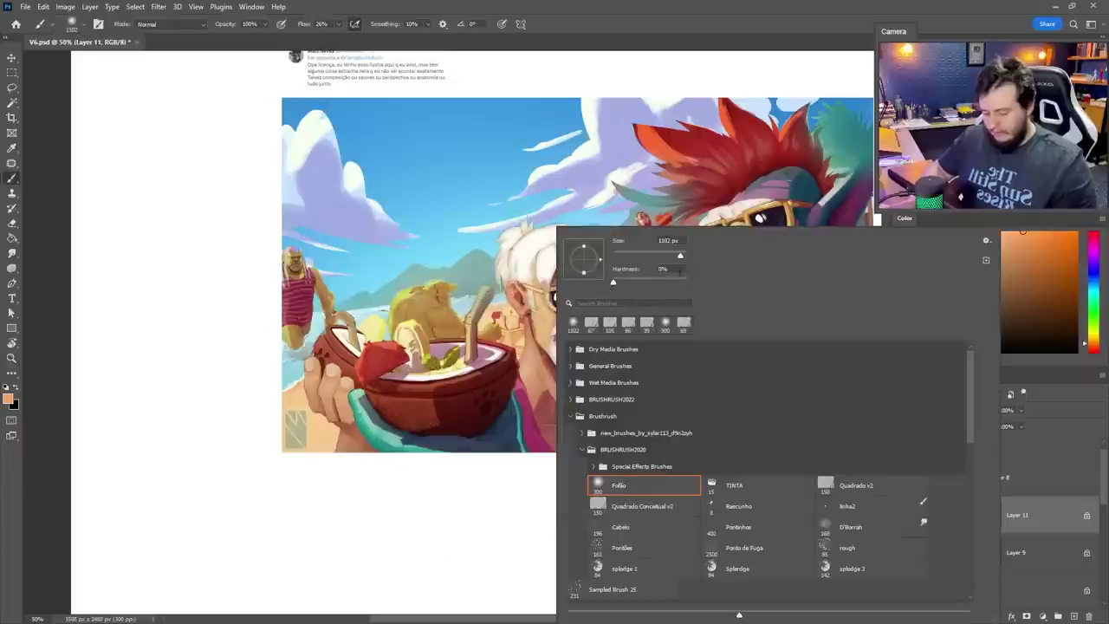
{"action": "key", "text": "Return"}
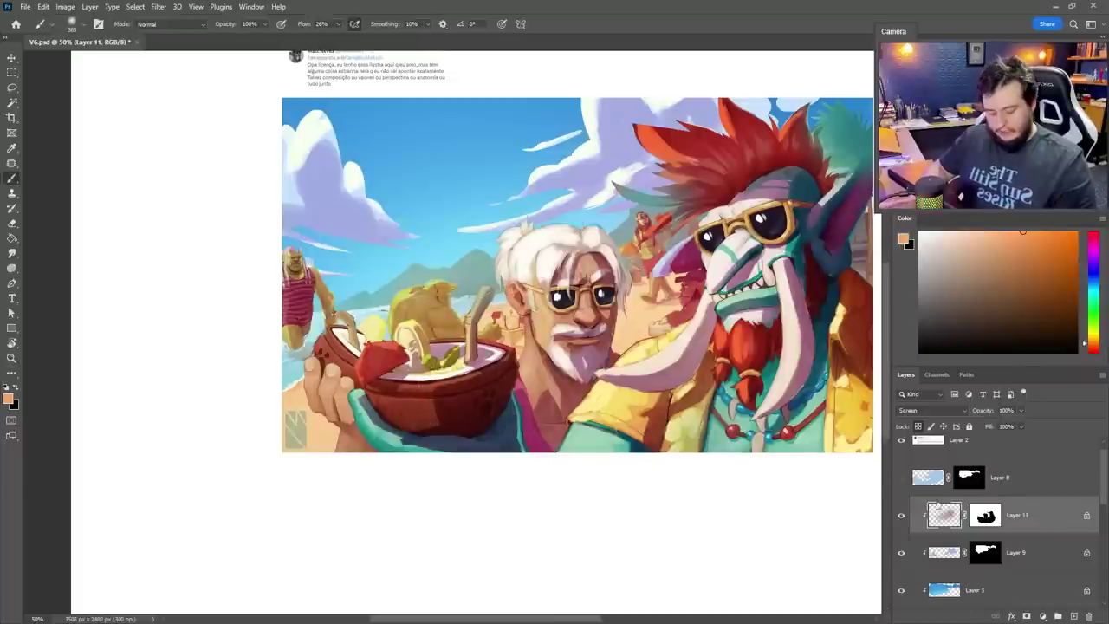
{"action": "left_click", "coordinate": [500, 364], "text": "alt"}
{"action": "key", "text": "ctrl+z"}
{"action": "key", "text": "ctrl+z"}
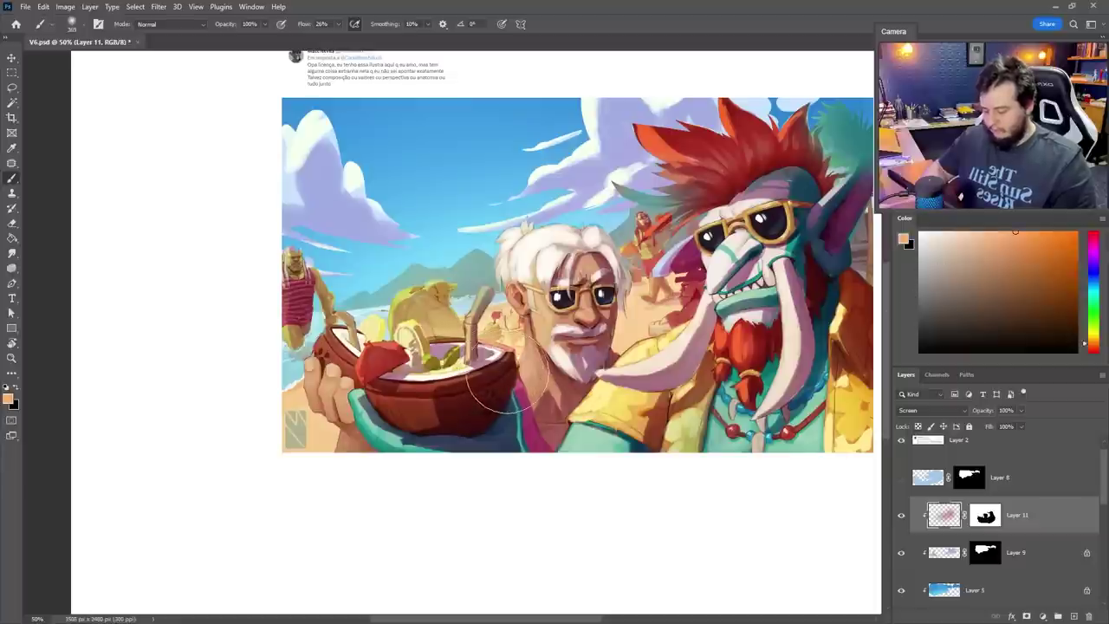
{"action": "left_click_drag", "start_coordinate": [297, 377], "coordinate": [327, 440]}
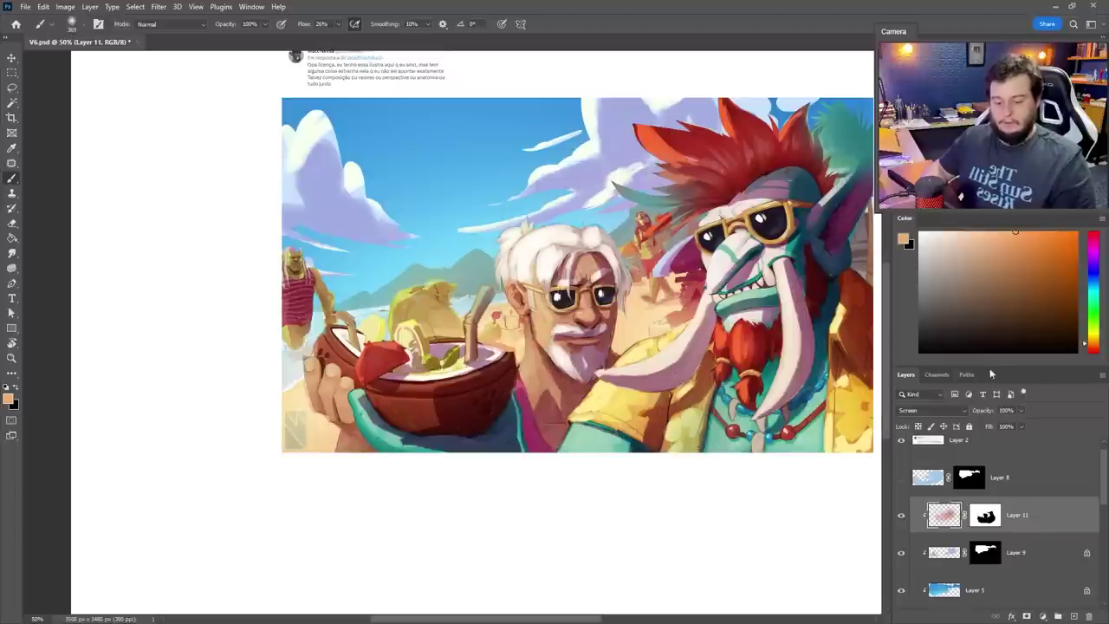
{"action": "left_click_drag", "start_coordinate": [1012, 425], "coordinate": [1008, 426]}
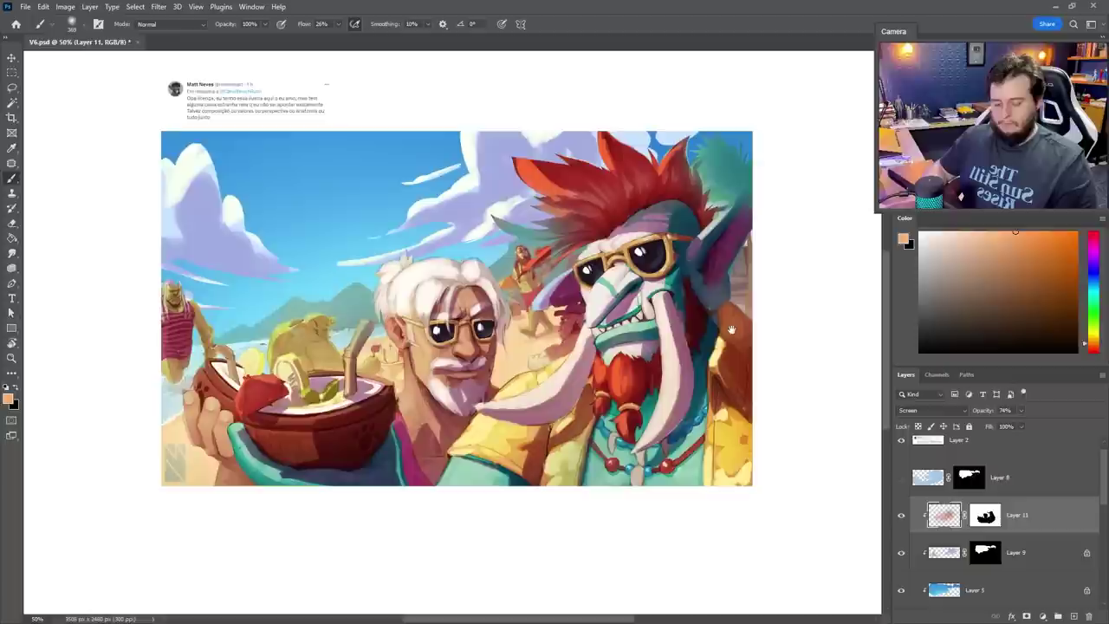
Brush haze beside the troll's ear and shoulder, and mask it off the ear and jacket using a lasso selection painted black
{"action": "mouse_move", "coordinate": [856, 280]}
{"action": "left_mouse_down"}
{"action": "mouse_move", "coordinate": [735, 315]}
{"action": "mouse_move", "coordinate": [745, 289]}
{"action": "left_mouse_up"}
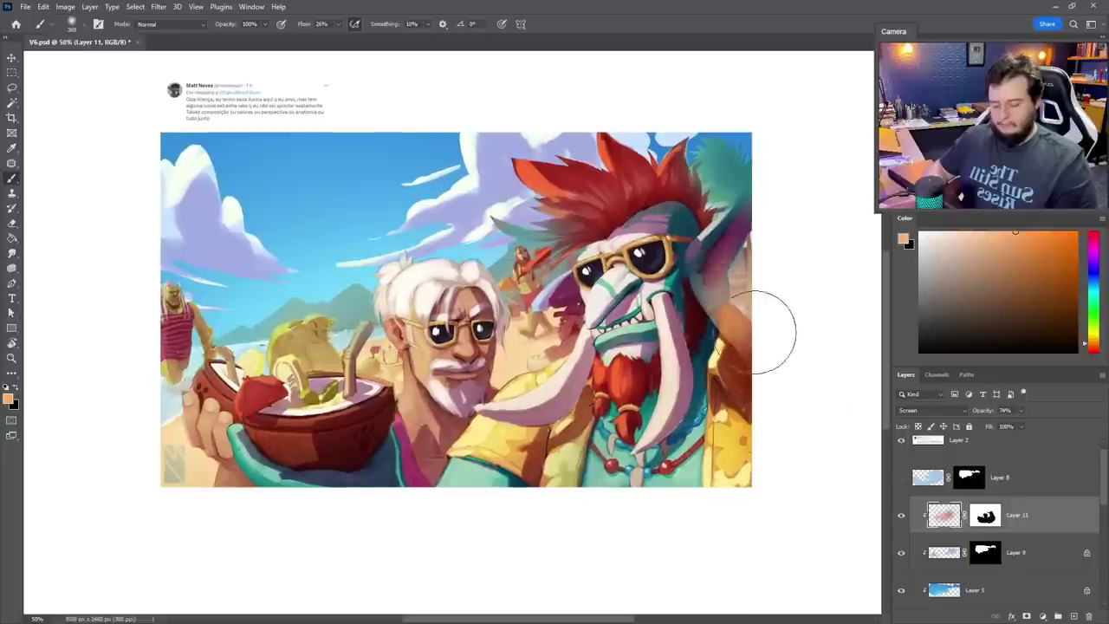
{"action": "left_click", "coordinate": [985, 520]}
{"action": "key", "text": "k"}
{"action": "key", "text": "l"}
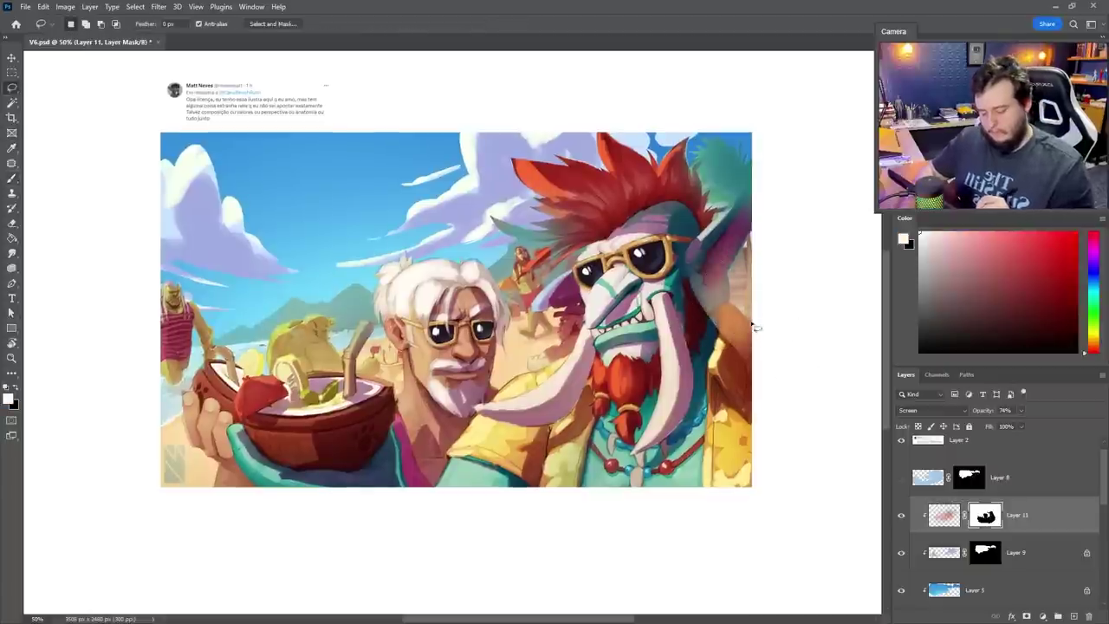
{"action": "mouse_move", "coordinate": [701, 238]}
{"action": "left_mouse_down"}
{"action": "mouse_move", "coordinate": [661, 255]}
{"action": "mouse_move", "coordinate": [741, 430]}
{"action": "left_mouse_up"}
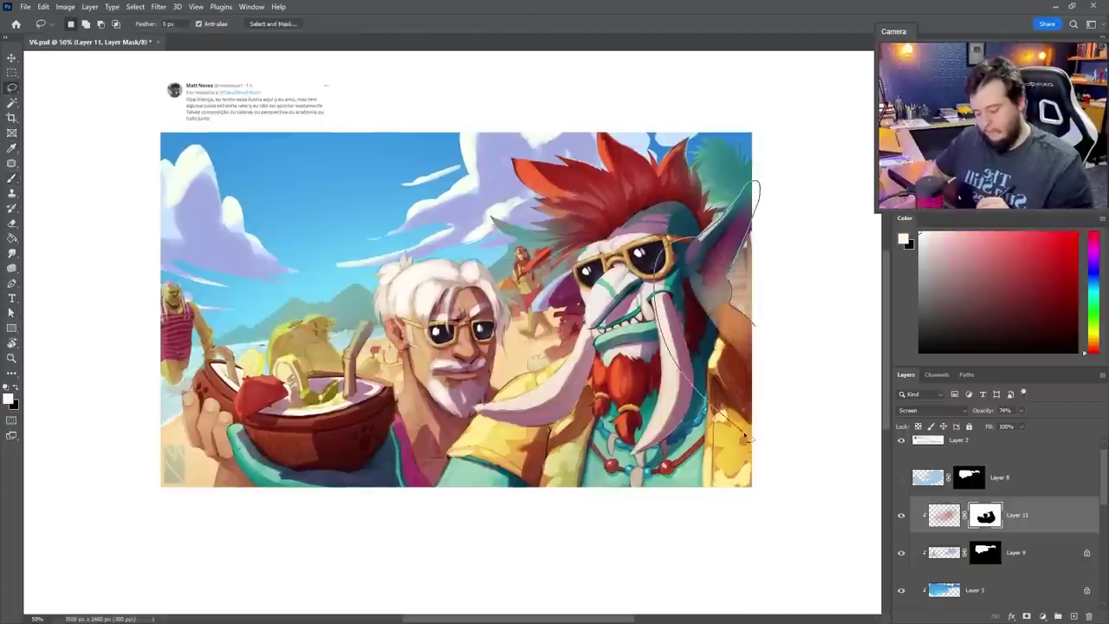
{"action": "key", "text": "b"}
{"action": "right_click", "coordinate": [755, 389]}
{"action": "left_click_drag", "start_coordinate": [648, 260], "coordinate": [726, 369]}
{"action": "key", "text": "x"}
{"action": "mouse_move", "coordinate": [697, 269]}
{"action": "left_mouse_down"}
{"action": "mouse_move", "coordinate": [719, 364]}
{"action": "mouse_move", "coordinate": [712, 325]}
{"action": "left_mouse_up"}
{"action": "key", "text": "ctrl+d"}
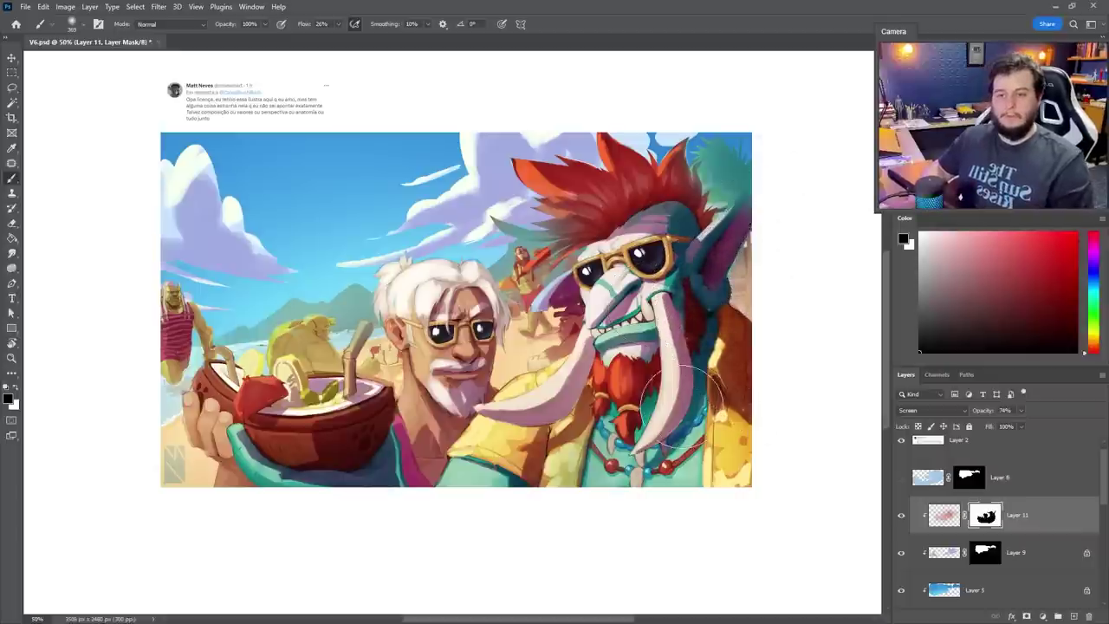
Compare the paint-over with the original illustration by repeatedly toggling the visibility of Group 1
{"action": "key", "text": "z"}
{"action": "left_click", "coordinate": [689, 407], "text": "alt"}
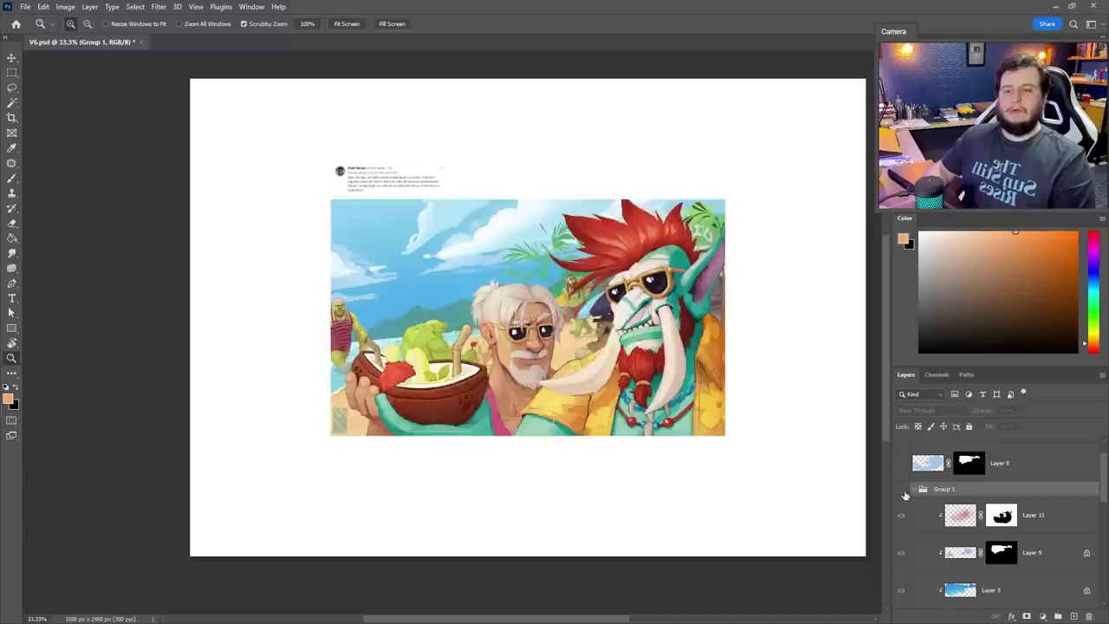
{"action": "left_click", "coordinate": [903, 490]}
{"action": "left_click", "coordinate": [901, 489]}
{"action": "left_click", "coordinate": [901, 489]}
{"action": "left_click", "coordinate": [901, 490]}
{"action": "left_click", "coordinate": [901, 489]}
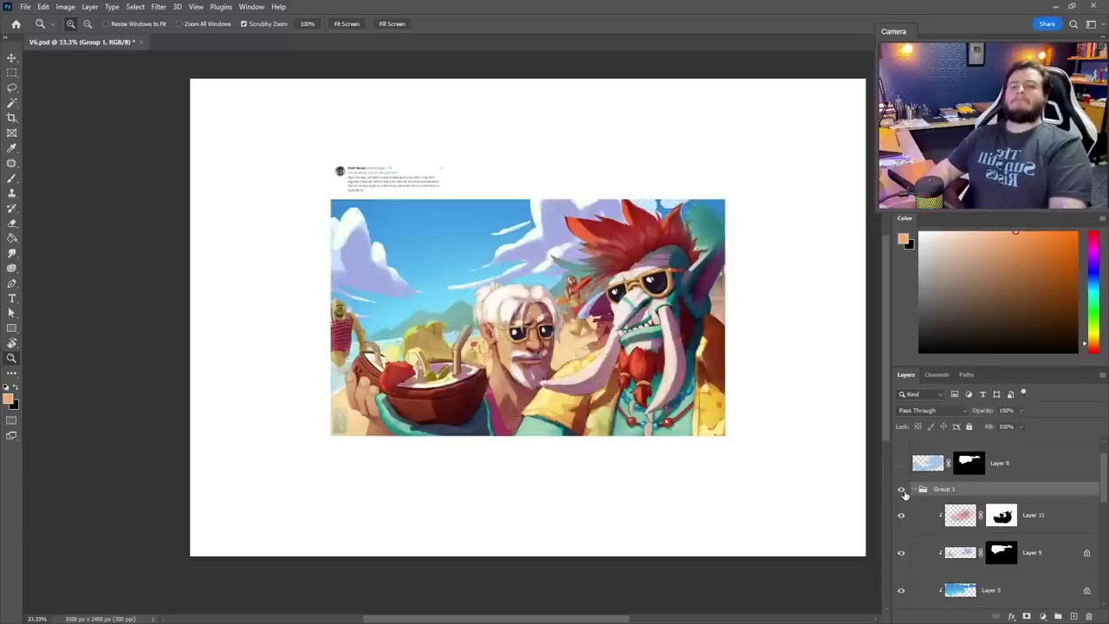
{"action": "left_click", "coordinate": [659, 315], "text": "alt"}
{"action": "left_click", "coordinate": [901, 490]}
{"action": "left_click", "coordinate": [901, 490]}
{"action": "left_click", "coordinate": [901, 489]}
{"action": "left_click", "coordinate": [901, 490]}
{"action": "left_click", "coordinate": [901, 490]}
{"action": "left_click", "coordinate": [901, 490]}
{"action": "left_click", "coordinate": [902, 490]}
{"action": "left_click", "coordinate": [901, 489]}
{"action": "left_click", "coordinate": [902, 490]}
{"action": "left_click", "coordinate": [902, 489]}
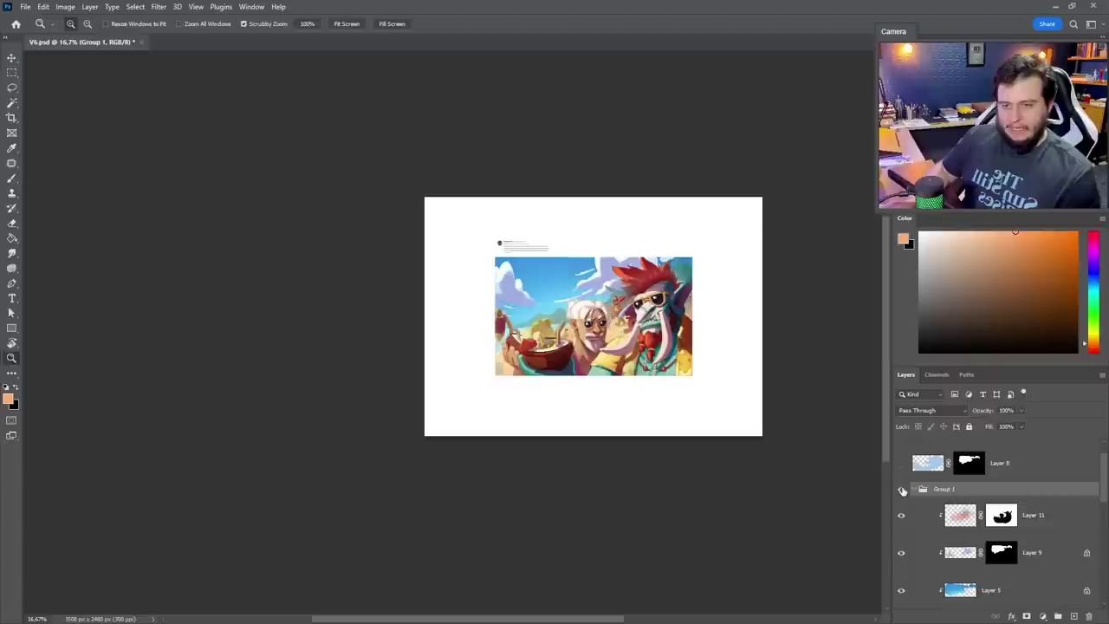
Activate the cloud layer, Layer 9, and tint the purple cloud shadows with a blue sampled from the sky
{"action": "left_click_drag", "start_coordinate": [507, 343], "coordinate": [460, 310]}
{"action": "left_click_drag", "start_coordinate": [598, 332], "coordinate": [912, 481]}
{"action": "left_click_drag", "start_coordinate": [454, 296], "coordinate": [507, 286]}
{"action": "left_click", "coordinate": [507, 286]}
{"action": "key", "text": "v"}
{"action": "left_click", "coordinate": [522, 228], "text": "ctrl"}
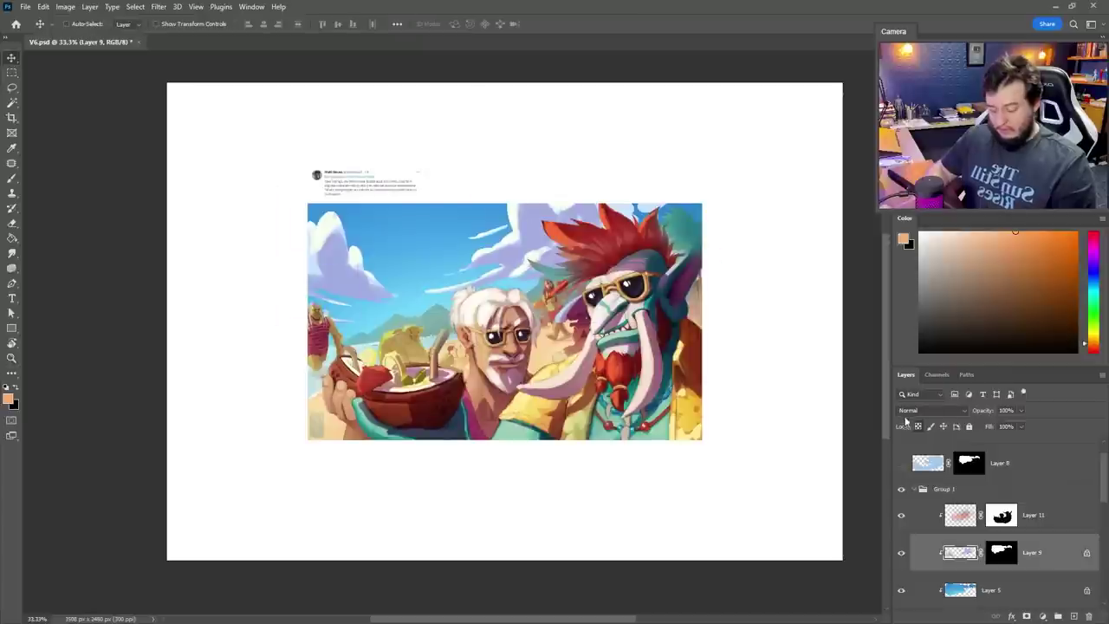
{"action": "key", "text": "b"}
{"action": "left_click", "coordinate": [435, 239], "text": "alt"}
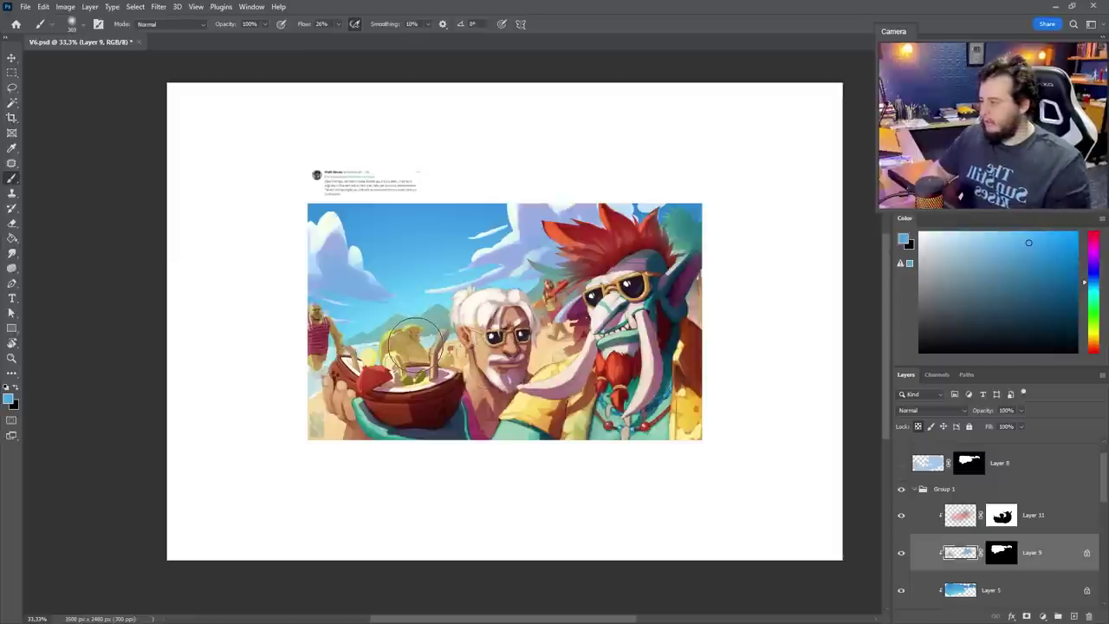
Add a new layer above Layer 11 in Group 1 and set its blend mode to Multiply
{"action": "key", "text": "v"}
{"action": "left_click", "coordinate": [416, 353], "text": "ctrl"}
{"action": "scroll", "coordinate": [970, 563], "scroll_direction": "up", "scroll_amount": 1}
{"action": "scroll", "coordinate": [979, 559], "scroll_direction": "down", "scroll_amount": 1}
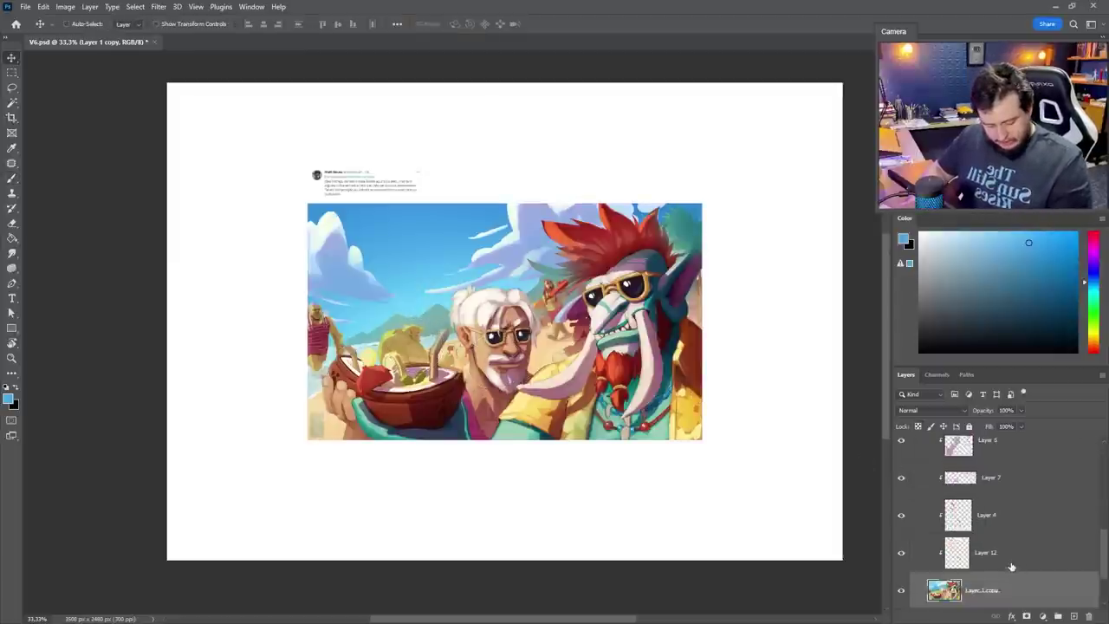
{"action": "scroll", "coordinate": [1005, 546], "scroll_direction": "up", "scroll_amount": 5}
{"action": "scroll", "coordinate": [1036, 540], "scroll_direction": "down", "scroll_amount": 2}
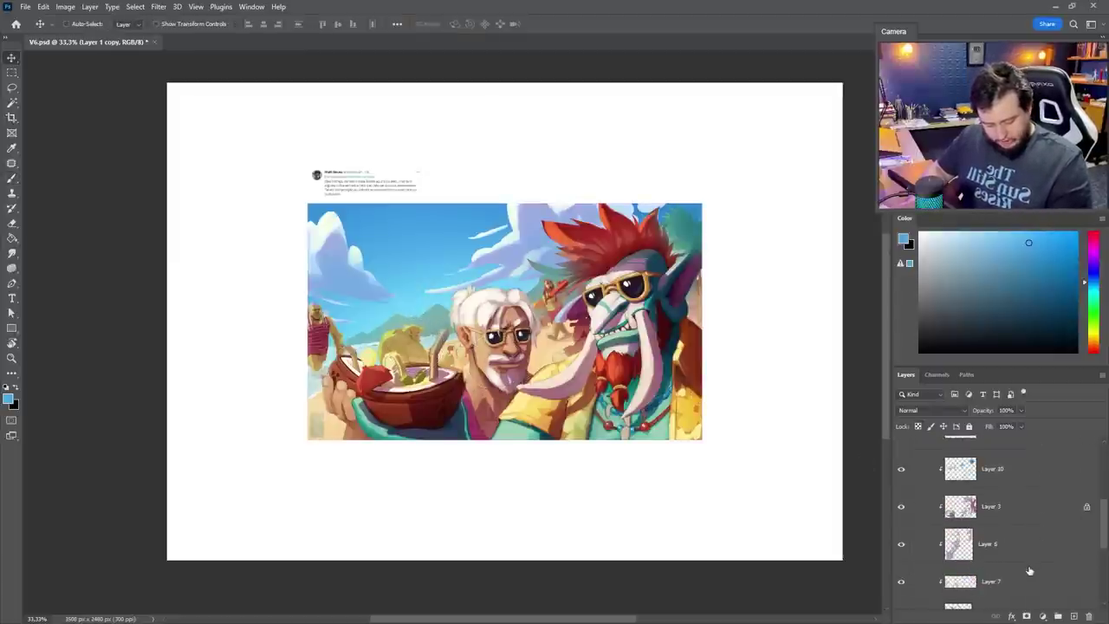
{"action": "scroll", "coordinate": [1032, 554], "scroll_direction": "up", "scroll_amount": 5}
{"action": "left_click", "coordinate": [1028, 532]}
{"action": "left_click", "coordinate": [1073, 615]}
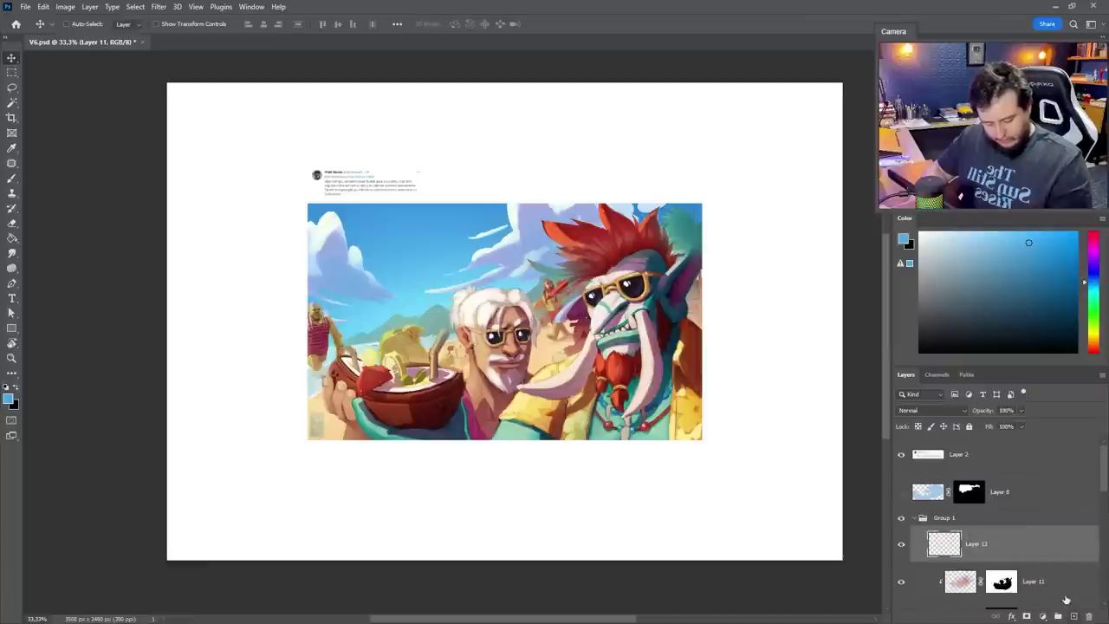
{"action": "left_click", "coordinate": [927, 410]}
{"action": "left_click", "coordinate": [908, 382]}
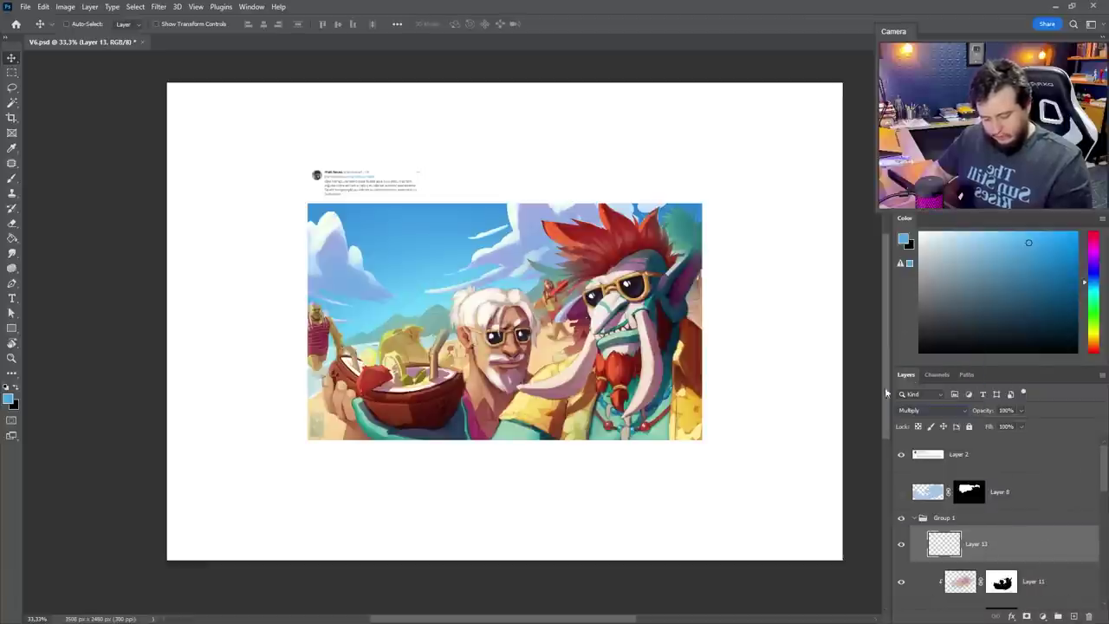
Try a sampled orange stroke over the troll's jacket, undo it, and clip Layer 13 to the layer below
{"action": "key", "text": "b"}
{"action": "left_click", "coordinate": [693, 378], "text": "alt"}
{"action": "left_click_drag", "start_coordinate": [711, 368], "coordinate": [663, 459]}
{"action": "key", "text": "ctrl+z"}
{"action": "scroll", "coordinate": [815, 342], "scroll_direction": "down", "scroll_amount": 1}
{"action": "key", "text": "ctrl+alt+g"}
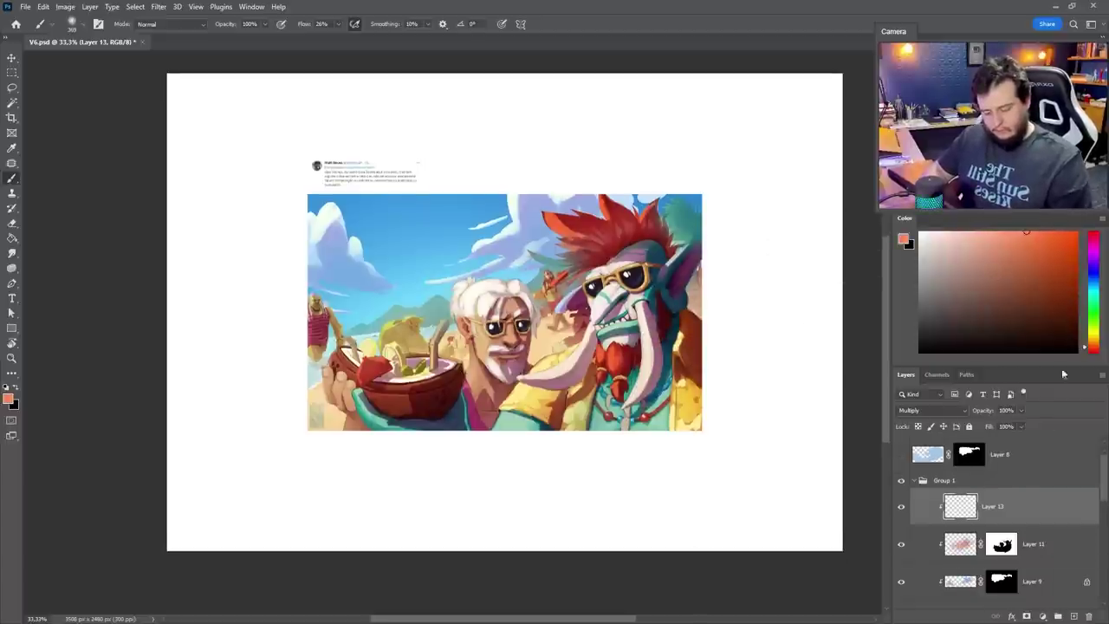
Shade the lower part of the troll's jacket and chest with muted magenta on Layer 13, using an enlarged soft brush
{"action": "left_click", "coordinate": [1094, 239]}
{"action": "right_click", "coordinate": [648, 279]}
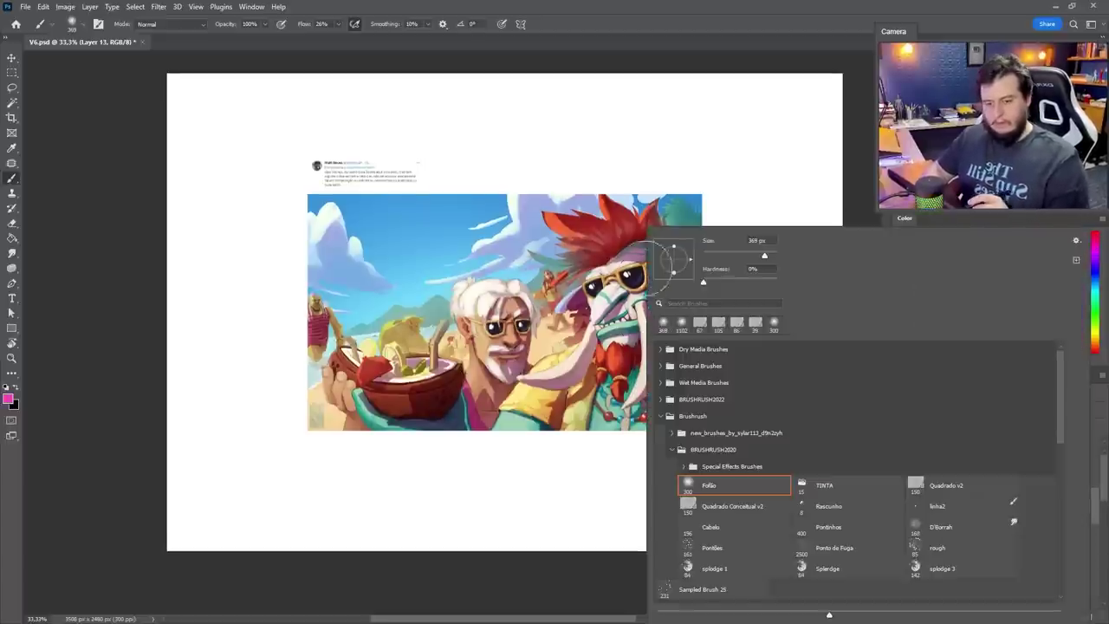
{"action": "left_click", "coordinate": [767, 256]}
{"action": "key", "text": "Return"}
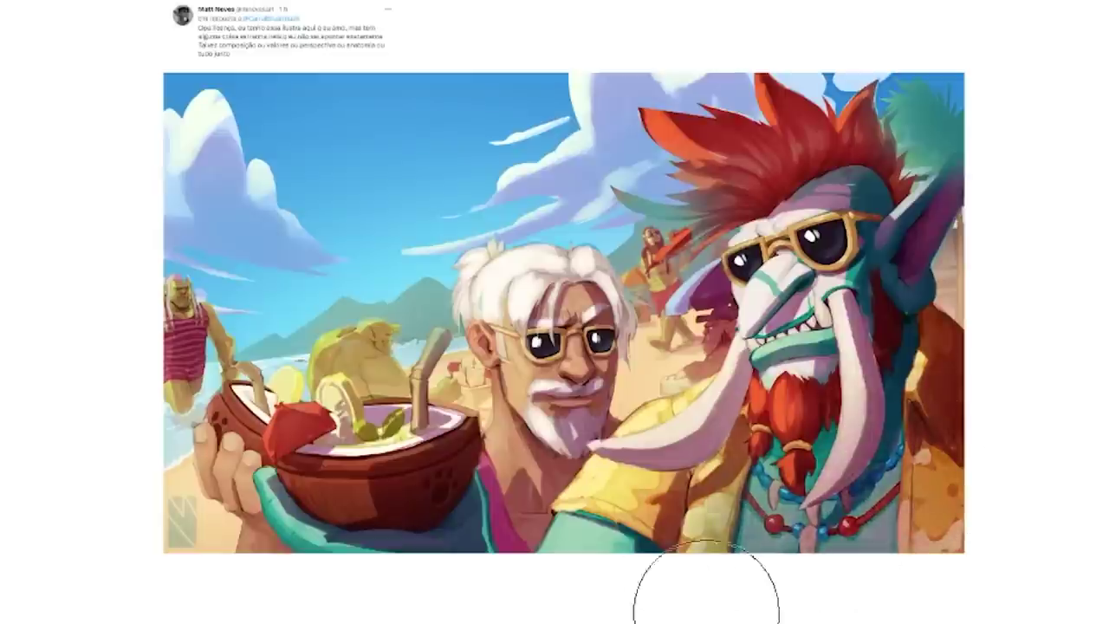
{"action": "key", "text": "b"}
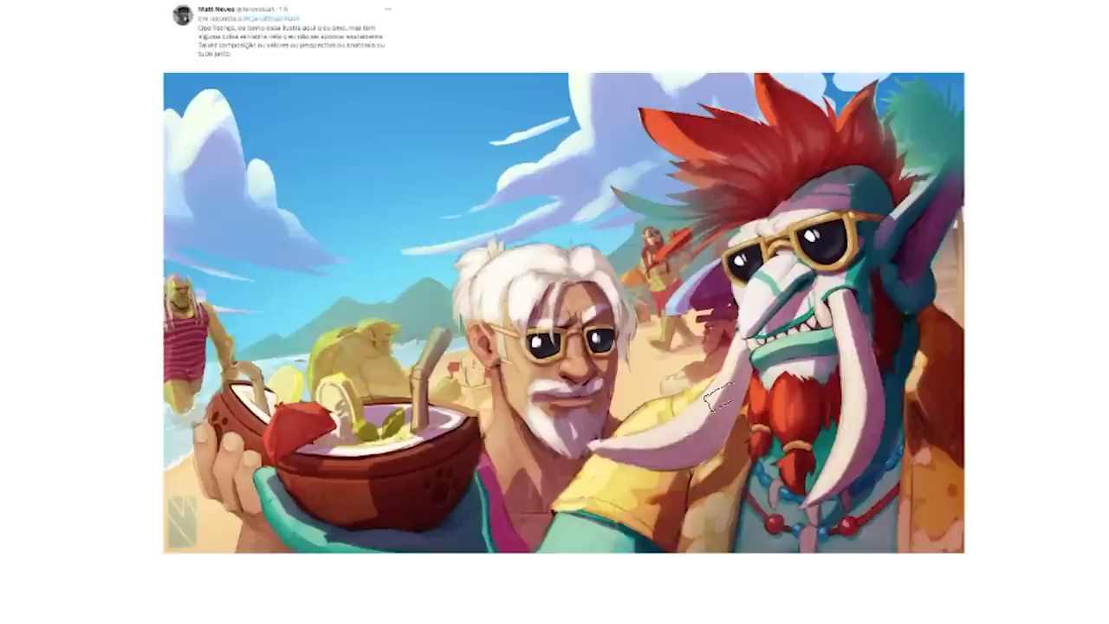
Lasso the white-haired man's neck and shirt, darken that area with muted pink on Layer 13, and clear the selection
{"action": "key", "text": "e"}
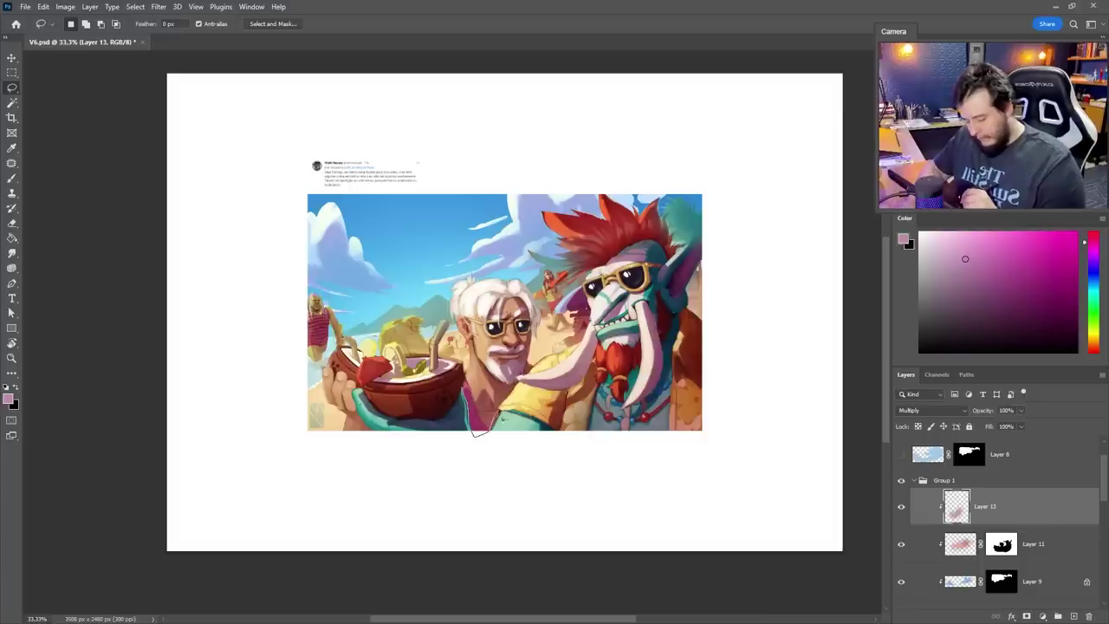
{"action": "left_click_drag", "start_coordinate": [531, 364], "coordinate": [475, 430]}
{"action": "key", "text": "b"}
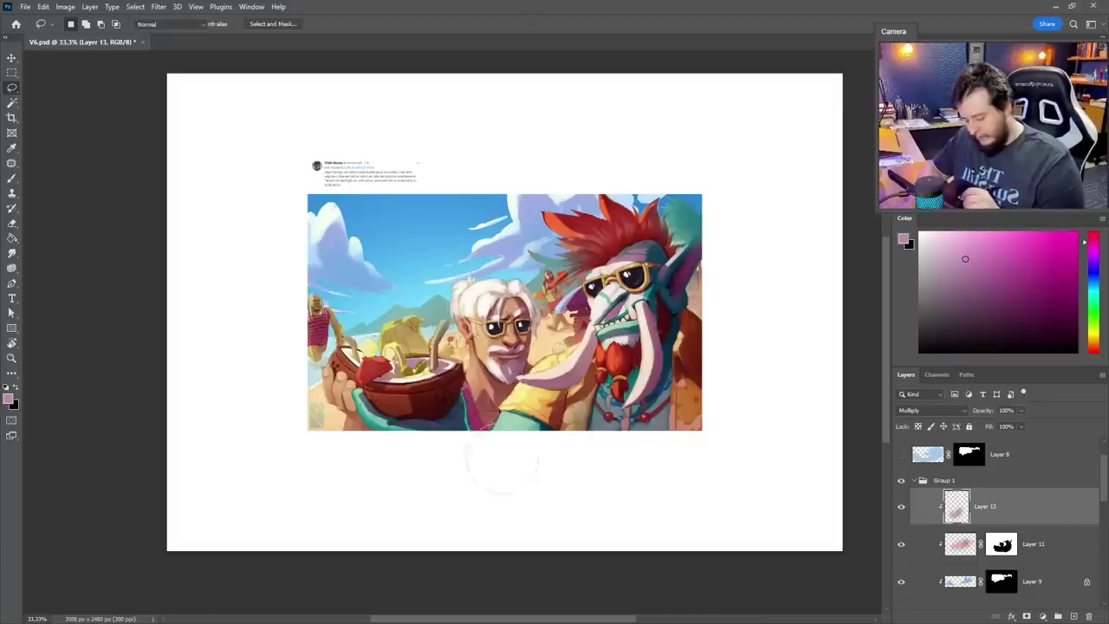
{"action": "key", "text": "ctrl+d"}
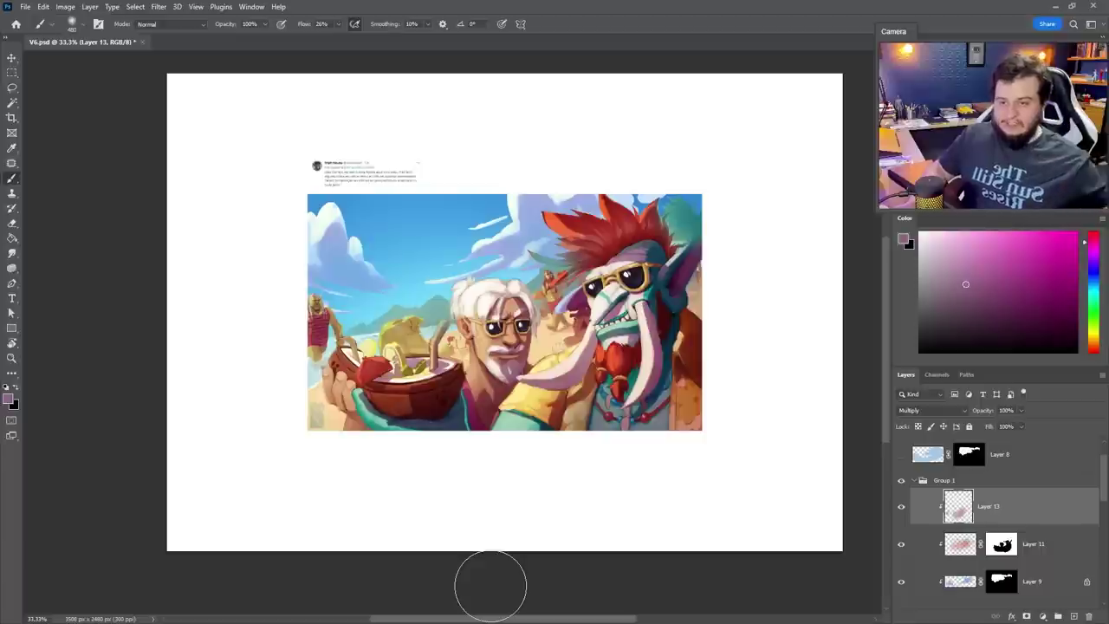
Lasso the hand and beach beside the coconut bowl and brush a light sand-orange glow inside it on a new layer
{"action": "key", "text": "l"}
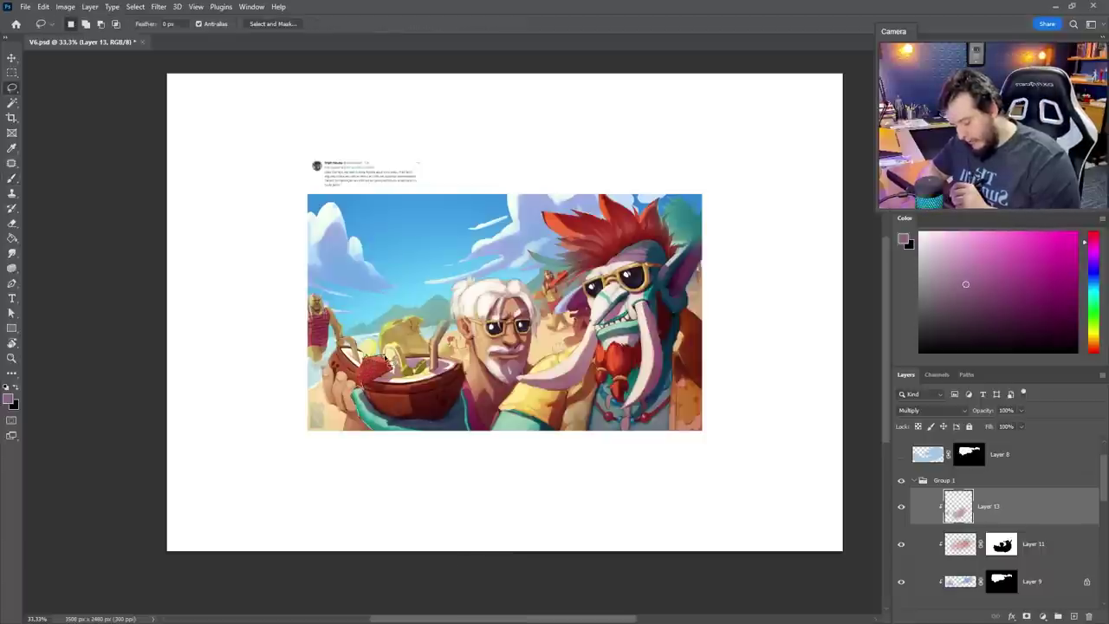
{"action": "left_click_drag", "start_coordinate": [330, 292], "coordinate": [381, 462]}
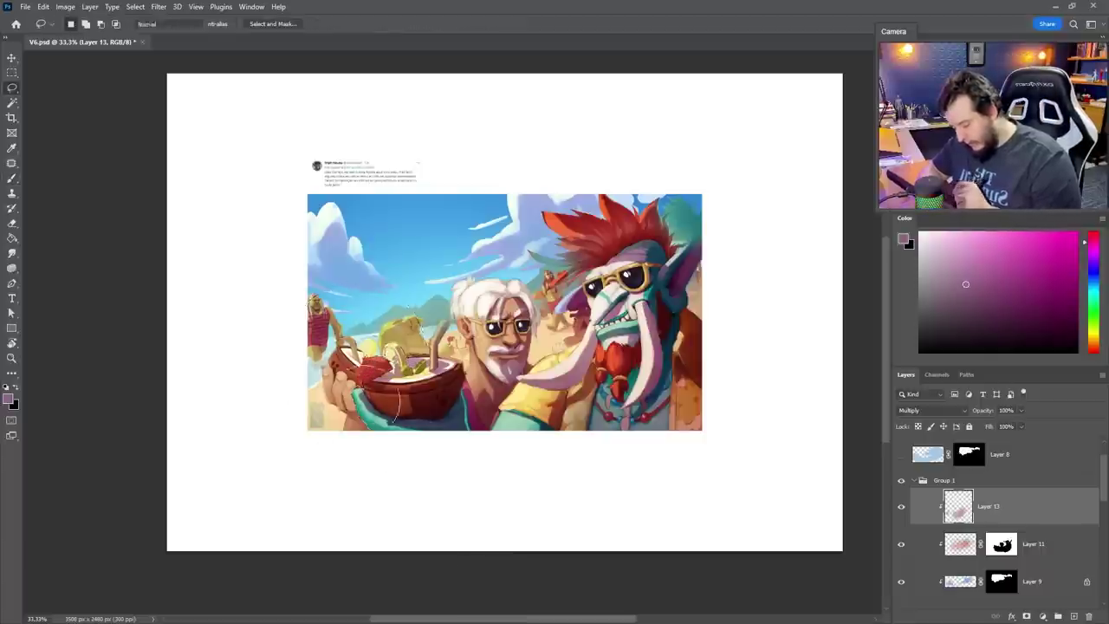
{"action": "key", "text": "b"}
{"action": "left_click", "coordinate": [337, 414], "text": "alt"}
{"action": "left_click_drag", "start_coordinate": [1016, 242], "coordinate": [1017, 231]}
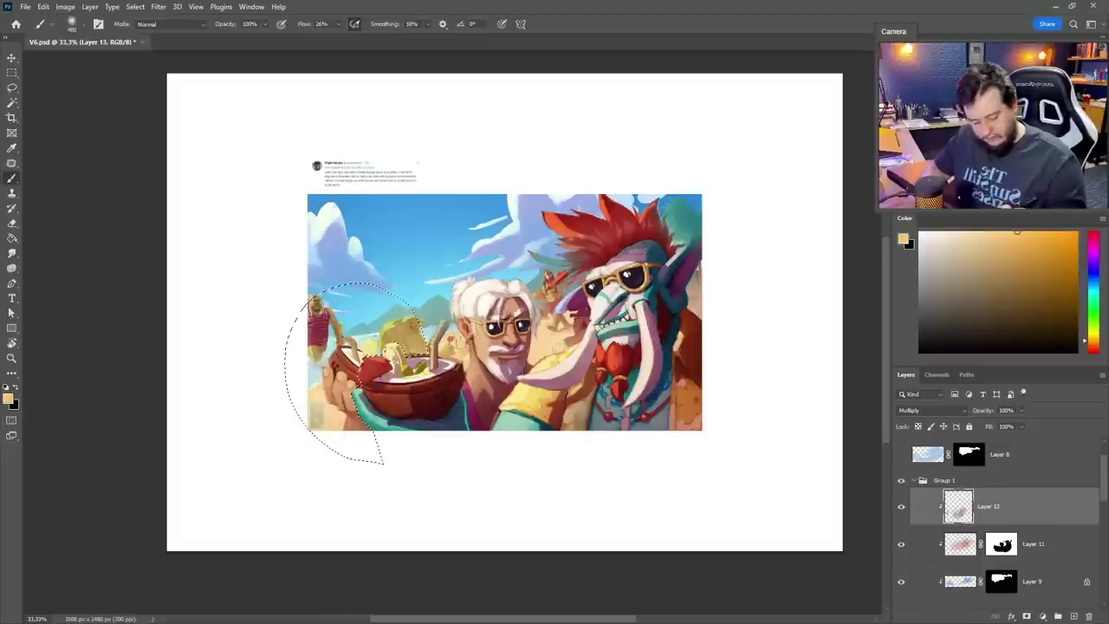
{"action": "left_click", "coordinate": [1074, 616]}
{"action": "left_click_drag", "start_coordinate": [376, 375], "coordinate": [362, 443]}
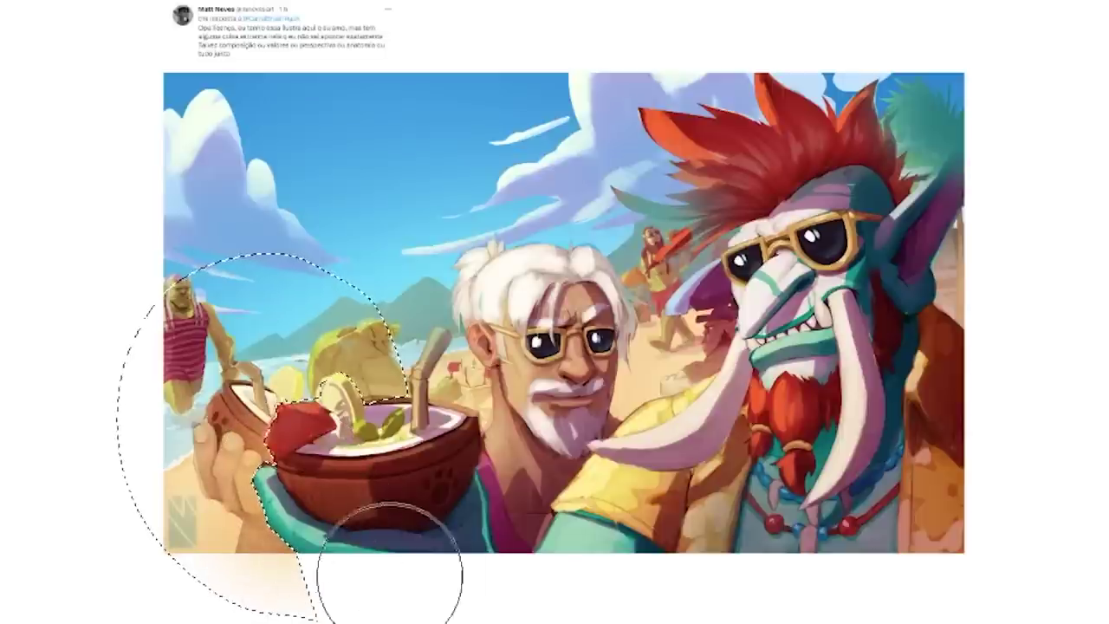
{"action": "key", "text": "ctrl+d"}
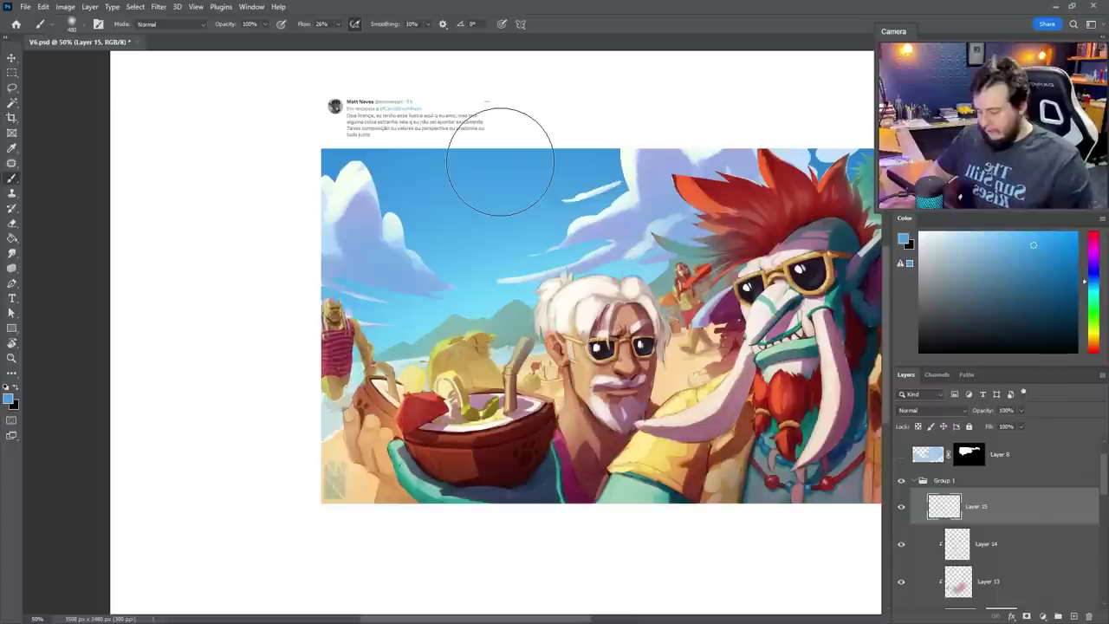
Choose the Quadrado Conceitual v2 brush and set Layer 15 to the Screen blend mode
{"action": "right_click", "coordinate": [529, 227]}
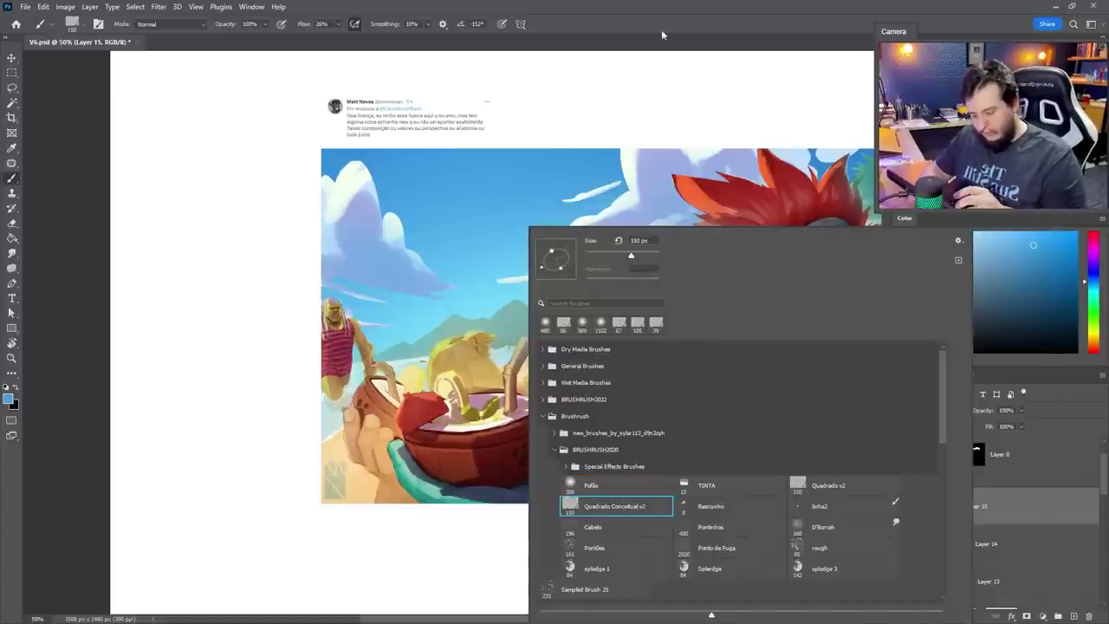
{"action": "left_click", "coordinate": [690, 47]}
{"action": "left_click", "coordinate": [931, 410]}
{"action": "left_click", "coordinate": [921, 438]}
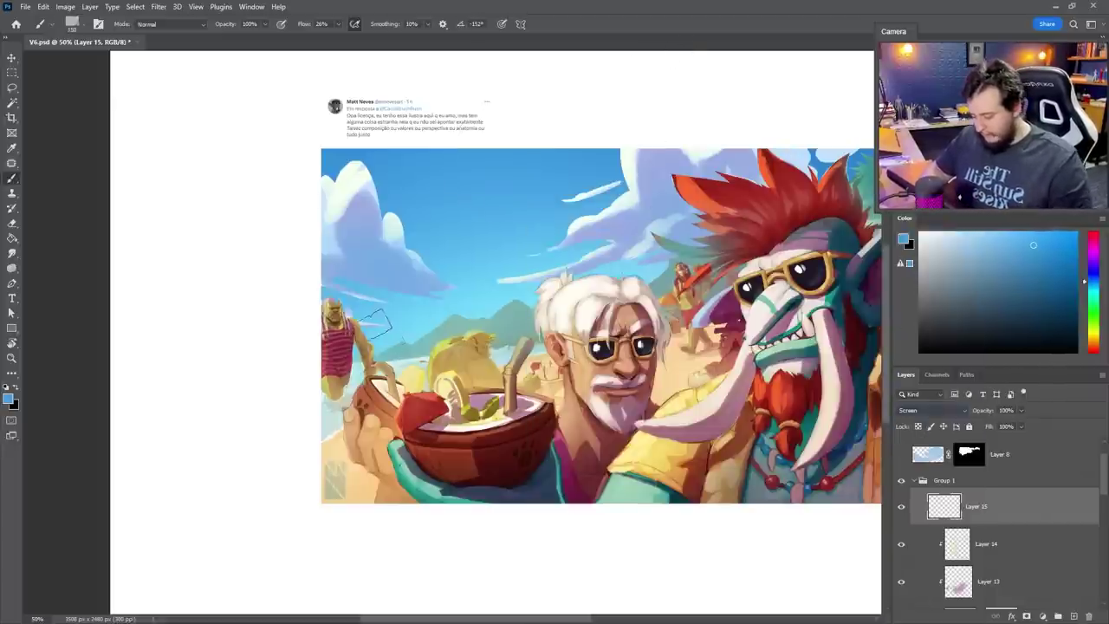
Replace the sky blue with a muted violet-blue and brush atmospheric haze over the background with an enlarged brush on Layer 15
{"action": "mouse_move", "coordinate": [338, 314]}
{"action": "left_mouse_down"}
{"action": "mouse_move", "coordinate": [340, 423]}
{"action": "mouse_move", "coordinate": [316, 305]}
{"action": "mouse_move", "coordinate": [340, 323]}
{"action": "left_mouse_up"}
{"action": "key", "text": "ctrl+z"}
{"action": "left_click", "coordinate": [1093, 269]}
{"action": "key", "text": "ctrl+z"}
{"action": "left_click_drag", "start_coordinate": [1066, 269], "coordinate": [990, 271]}
{"action": "mouse_move", "coordinate": [341, 316]}
{"action": "left_mouse_down"}
{"action": "mouse_move", "coordinate": [333, 378]}
{"action": "mouse_move", "coordinate": [336, 351]}
{"action": "mouse_move", "coordinate": [360, 347]}
{"action": "mouse_move", "coordinate": [498, 370]}
{"action": "mouse_move", "coordinate": [339, 344]}
{"action": "mouse_move", "coordinate": [574, 257]}
{"action": "mouse_move", "coordinate": [643, 277]}
{"action": "mouse_move", "coordinate": [691, 361]}
{"action": "mouse_move", "coordinate": [710, 359]}
{"action": "mouse_move", "coordinate": [663, 259]}
{"action": "mouse_move", "coordinate": [455, 299]}
{"action": "left_mouse_up"}
{"action": "right_click", "coordinate": [330, 347]}
{"action": "left_click", "coordinate": [659, 255]}
{"action": "mouse_move", "coordinate": [684, 225]}
{"action": "left_mouse_down"}
{"action": "mouse_move", "coordinate": [693, 286]}
{"action": "mouse_move", "coordinate": [659, 225]}
{"action": "mouse_move", "coordinate": [485, 212]}
{"action": "mouse_move", "coordinate": [329, 251]}
{"action": "mouse_move", "coordinate": [139, 208]}
{"action": "left_mouse_up"}
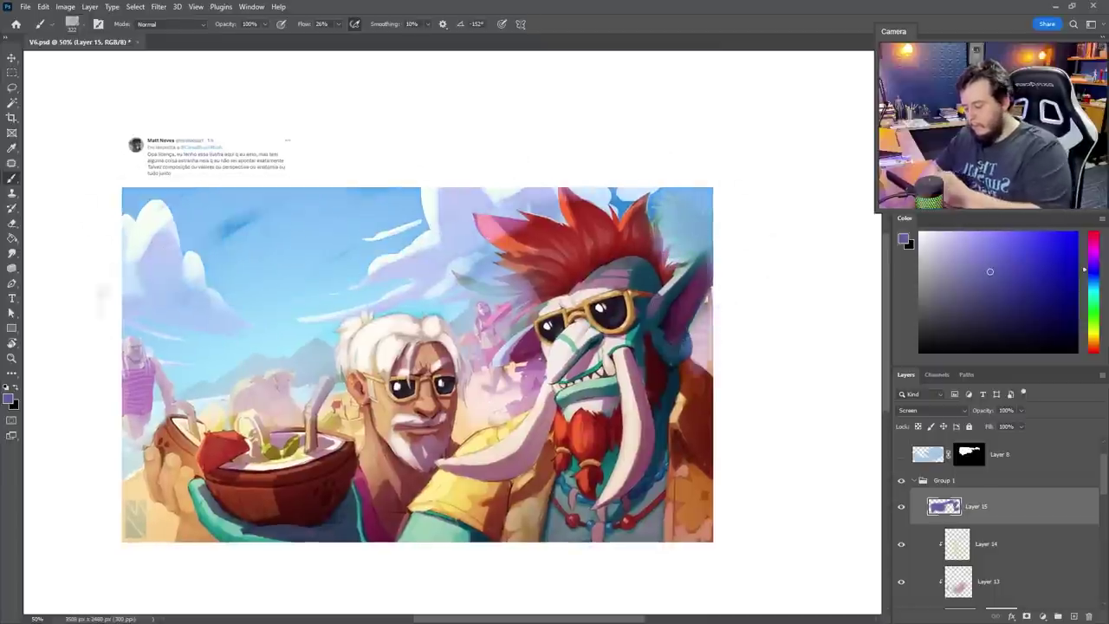
Lower the opacity of Layer 15's haze to 13%
{"action": "scroll", "coordinate": [542, 199], "scroll_direction": "left", "scroll_amount": 2}
{"action": "scroll", "coordinate": [542, 199], "scroll_direction": "down", "scroll_amount": 1}
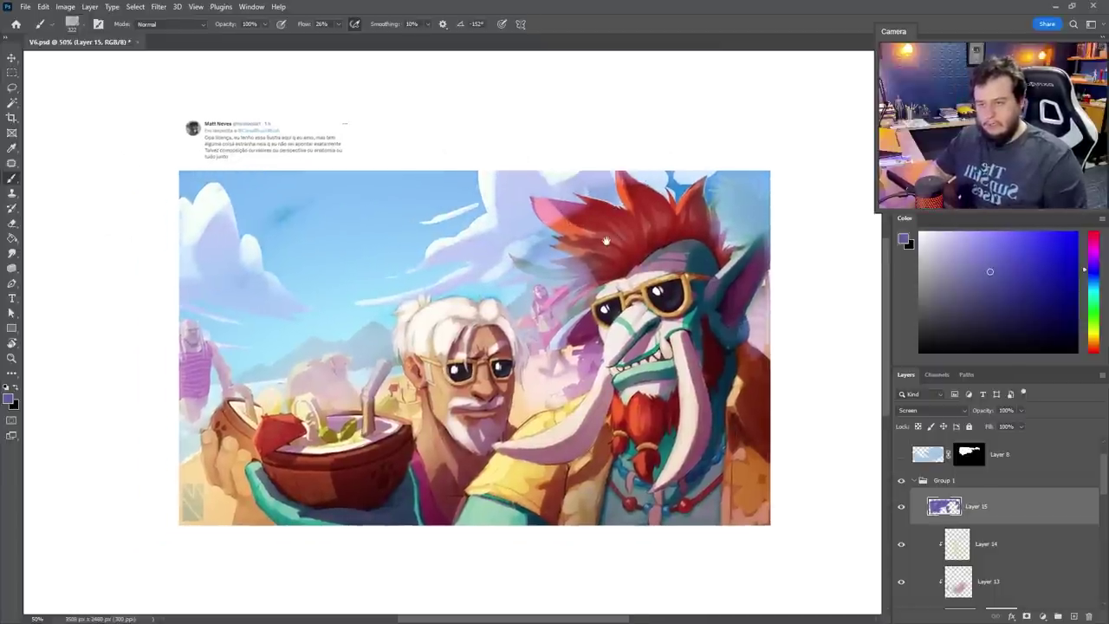
{"action": "left_click_drag", "start_coordinate": [1021, 409], "coordinate": [980, 425]}
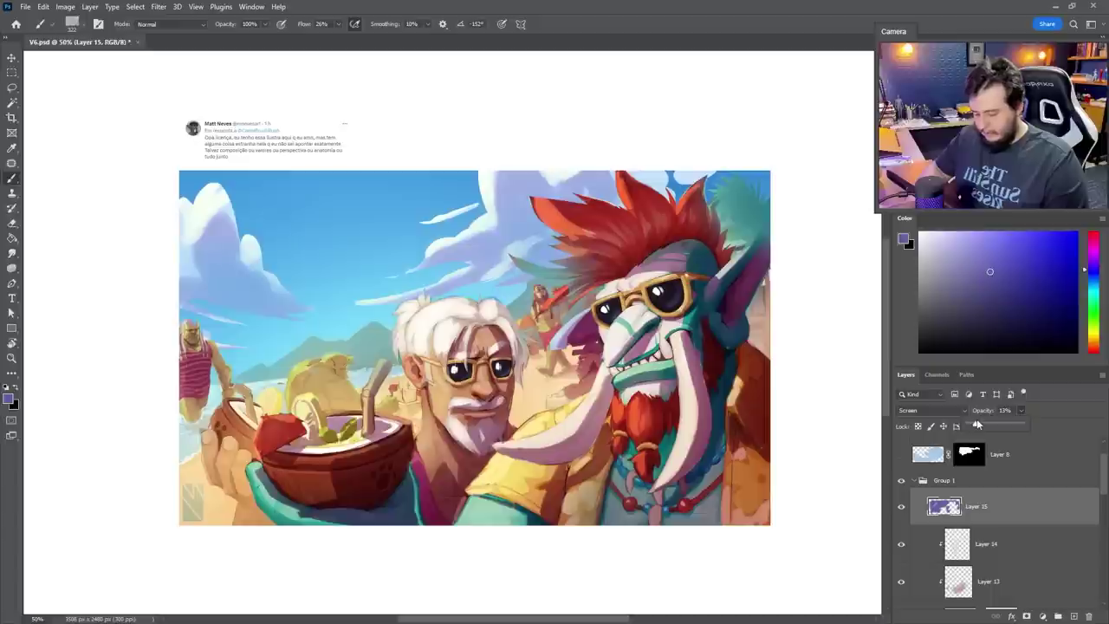
{"action": "mouse_move", "coordinate": [328, 416]}
{"action": "left_mouse_down"}
{"action": "mouse_move", "coordinate": [426, 361]}
{"action": "mouse_move", "coordinate": [387, 387]}
{"action": "left_mouse_up"}
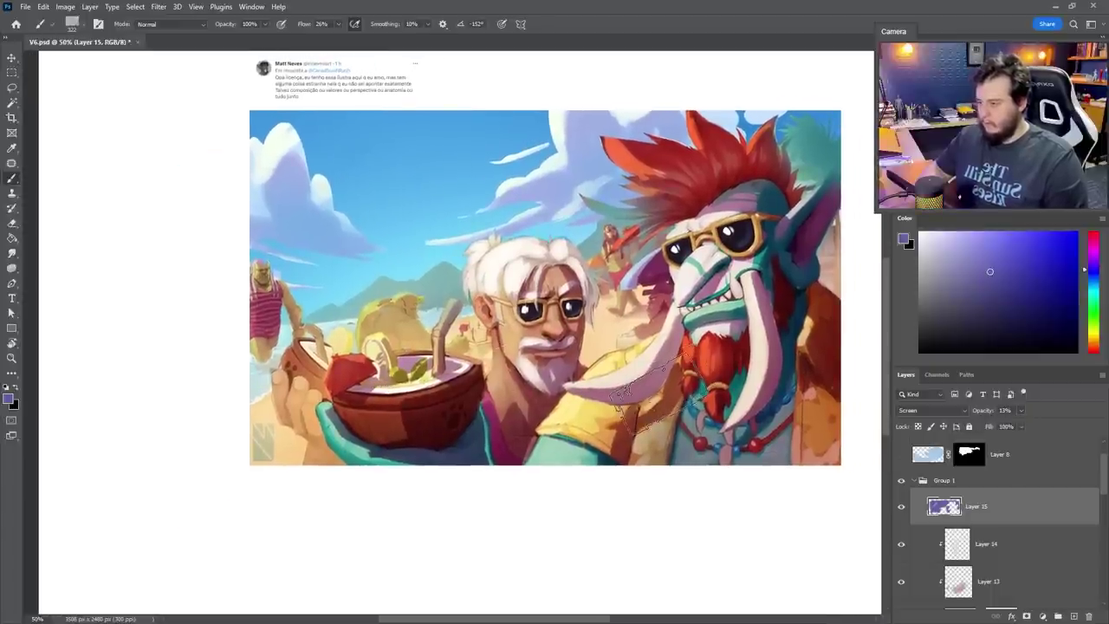
Add Layer 16 and lasso freehand palm frond shapes in the sky between the man's head and the troll's hair
{"action": "key", "text": "ctrl+shift+alt+n"}
{"action": "left_click", "coordinate": [512, 261], "text": "ctrl"}
{"action": "scroll", "coordinate": [602, 259], "scroll_direction": "up", "scroll_amount": 1}
{"action": "scroll", "coordinate": [602, 259], "scroll_direction": "right", "scroll_amount": 1}
{"action": "key", "text": "l"}
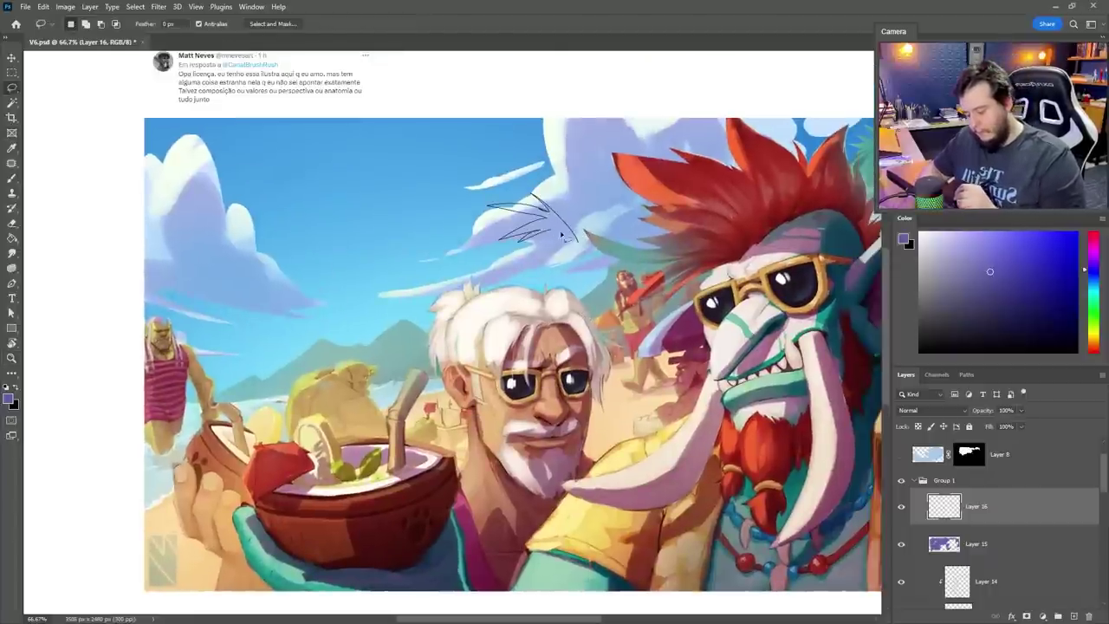
{"action": "left_click_drag", "start_coordinate": [589, 269], "coordinate": [539, 256]}
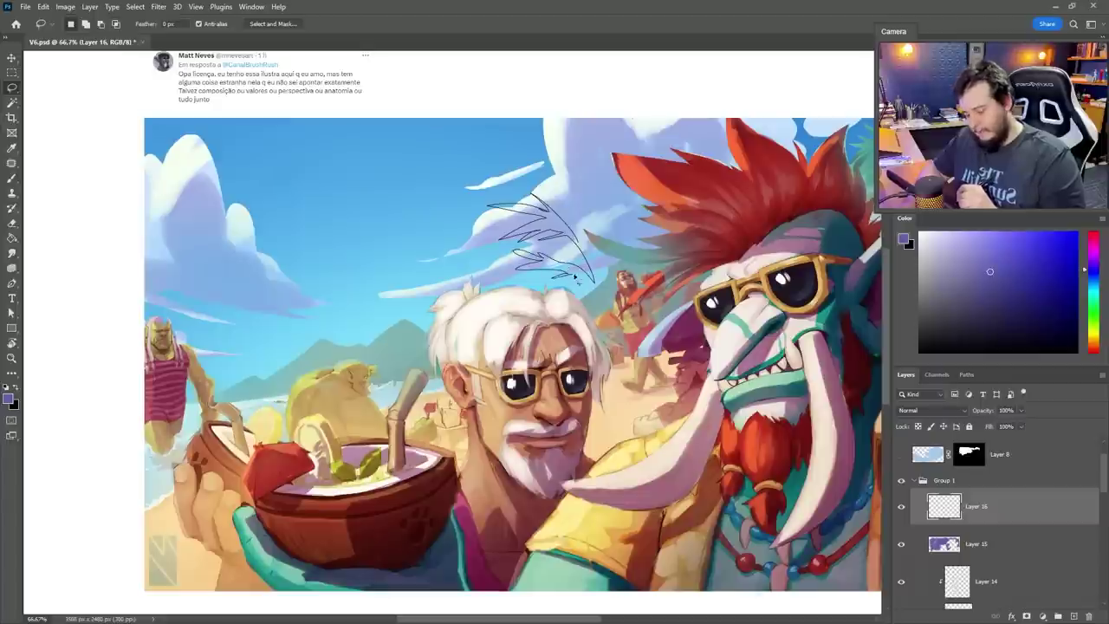
{"action": "left_click_drag", "start_coordinate": [607, 296], "coordinate": [629, 206]}
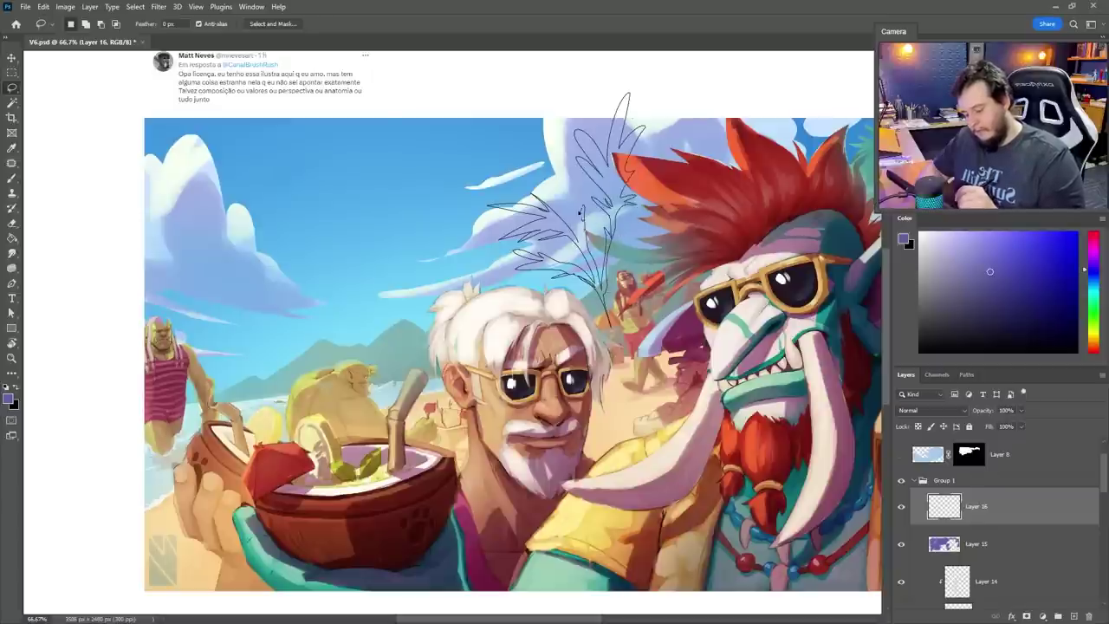
{"action": "left_click_drag", "start_coordinate": [575, 233], "coordinate": [607, 320]}
{"action": "mouse_move", "coordinate": [639, 278]}
{"action": "left_mouse_down"}
{"action": "mouse_move", "coordinate": [645, 232]}
{"action": "mouse_move", "coordinate": [626, 241]}
{"action": "mouse_move", "coordinate": [639, 308]}
{"action": "left_mouse_up"}
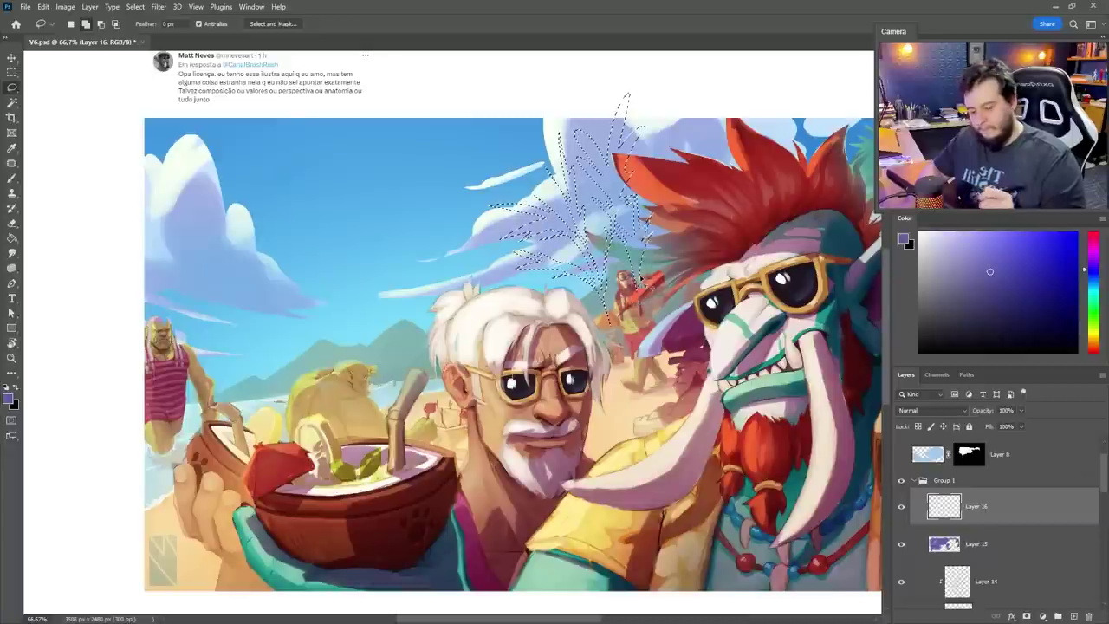
Fill the palm selection with a muted teal sampled beside the troll's hair, deselect, and place Layer 16 below Layer 15
{"action": "left_click", "coordinate": [1095, 309]}
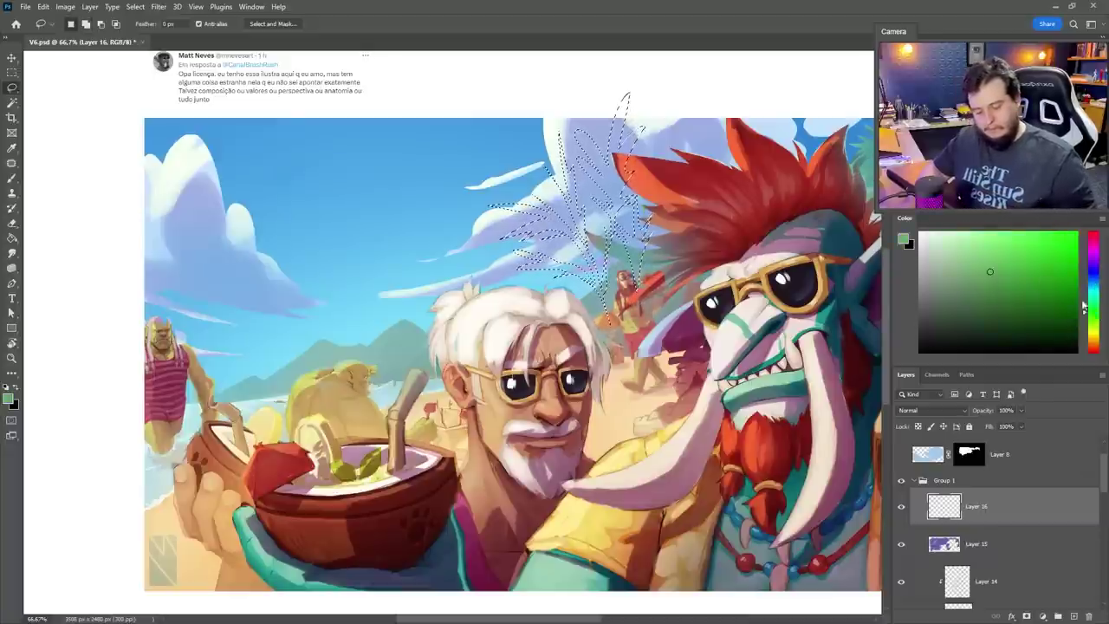
{"action": "key", "text": "g"}
{"action": "left_click", "coordinate": [650, 257], "text": "alt"}
{"action": "left_click", "coordinate": [629, 210]}
{"action": "key", "text": "ctrl+d"}
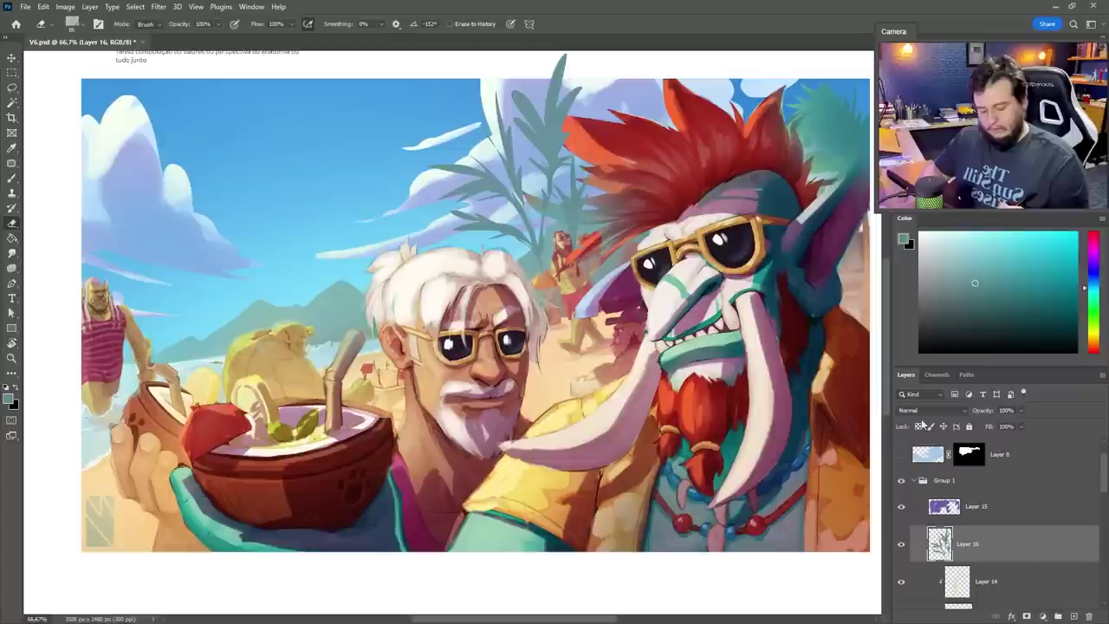
Lock Layer 16's transparent pixels and brush light yellow-green highlights onto the palm fronds
{"action": "left_click", "coordinate": [918, 427]}
{"action": "left_click", "coordinate": [1094, 318]}
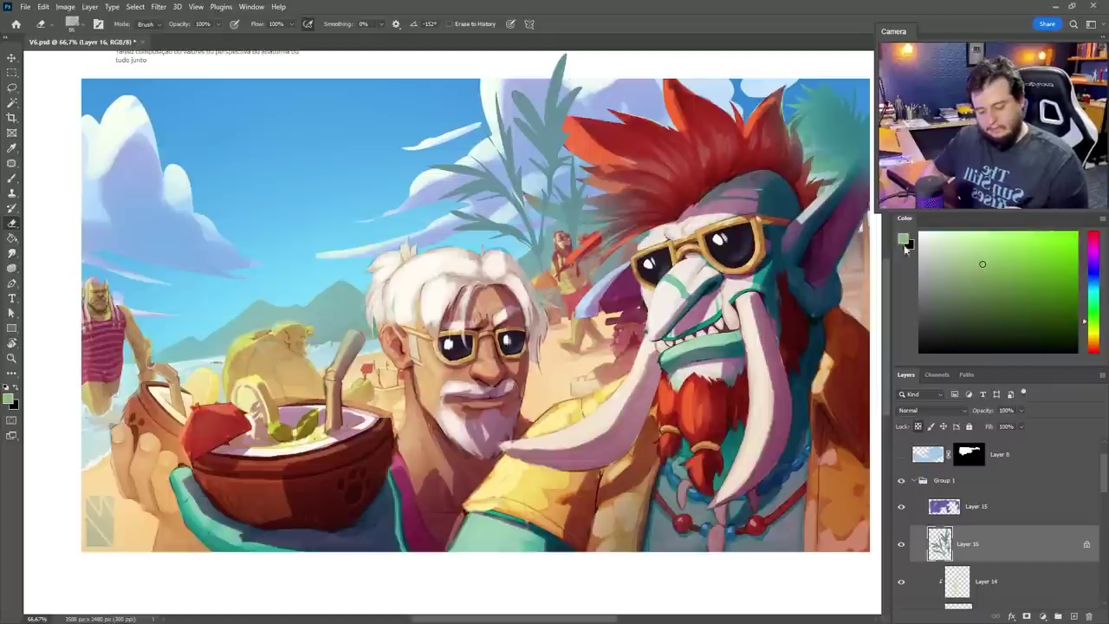
{"action": "key", "text": "b"}
{"action": "right_click", "coordinate": [556, 198]}
{"action": "mouse_move", "coordinate": [444, 192]}
{"action": "left_mouse_down"}
{"action": "mouse_move", "coordinate": [470, 182]}
{"action": "mouse_move", "coordinate": [467, 162]}
{"action": "left_mouse_up"}
{"action": "mouse_move", "coordinate": [494, 103]}
{"action": "left_mouse_down"}
{"action": "mouse_move", "coordinate": [526, 169]}
{"action": "mouse_move", "coordinate": [536, 143]}
{"action": "left_mouse_up"}
{"action": "left_click_drag", "start_coordinate": [561, 53], "coordinate": [548, 130]}
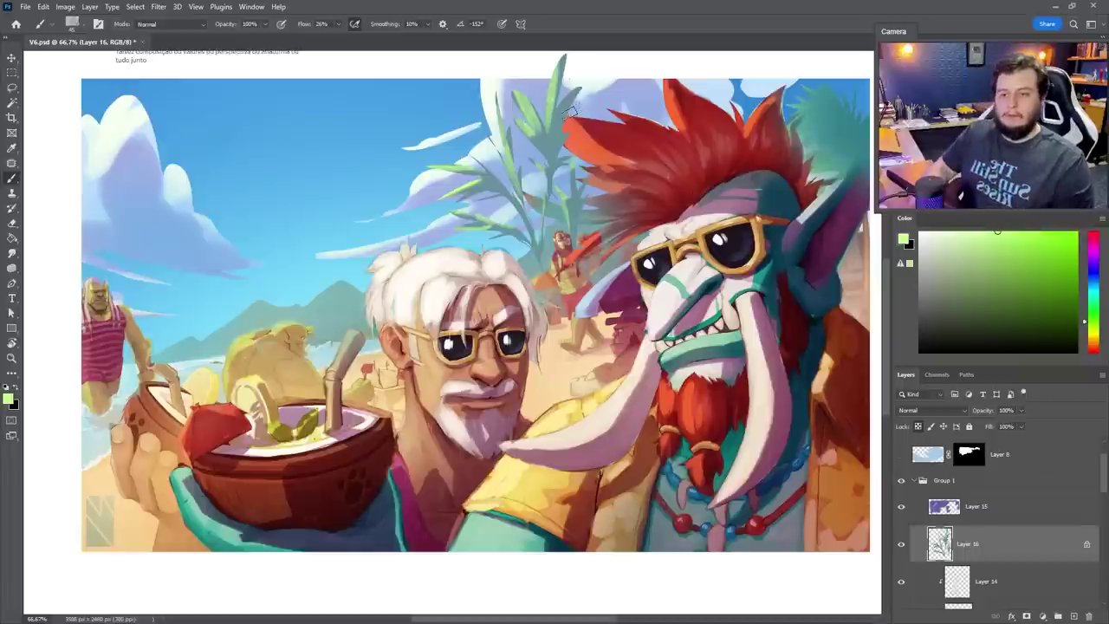
{"action": "left_click_drag", "start_coordinate": [554, 218], "coordinate": [572, 180]}
On new Layer 17, brush sampled colours as small details on the seated figure behind the bowl and the background beachgoers
{"action": "key", "text": "z"}
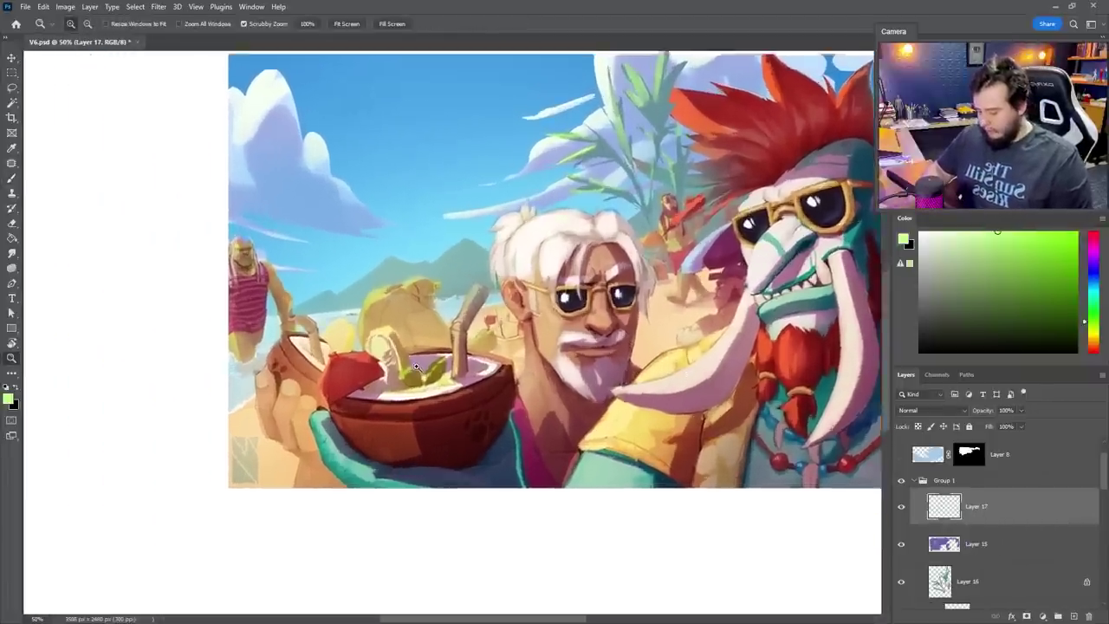
{"action": "key", "text": "b"}
{"action": "left_click", "coordinate": [403, 282], "text": "alt"}
{"action": "mouse_move", "coordinate": [395, 293]}
{"action": "left_mouse_down"}
{"action": "mouse_move", "coordinate": [403, 281]}
{"action": "mouse_move", "coordinate": [442, 294]}
{"action": "mouse_move", "coordinate": [486, 356]}
{"action": "mouse_move", "coordinate": [491, 333]}
{"action": "left_mouse_up"}
{"action": "left_click_drag", "start_coordinate": [701, 233], "coordinate": [708, 274]}
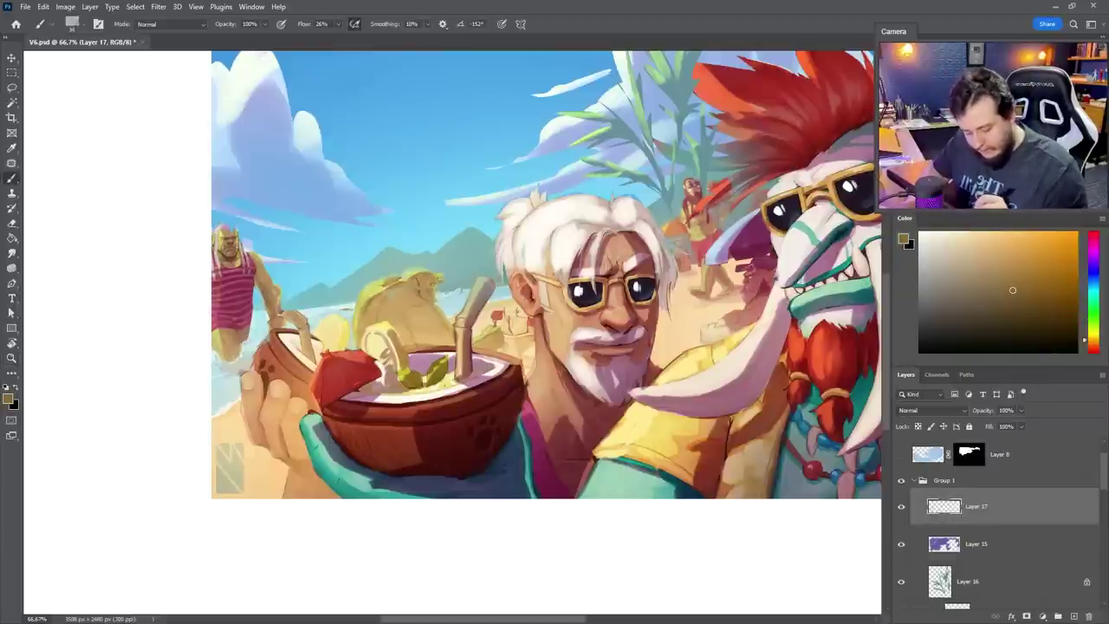
{"action": "left_click_drag", "start_coordinate": [766, 333], "coordinate": [692, 326]}
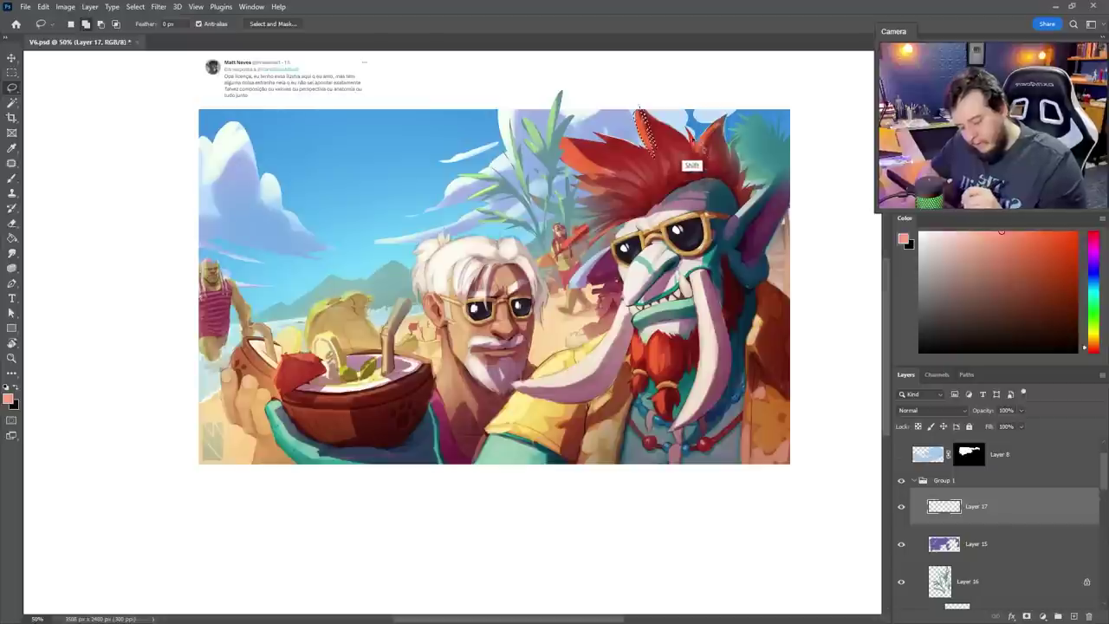
Lasso spiky strands along the troll's red hair, fill them with light salmon red as highlights, and clear the selection
{"action": "mouse_move", "coordinate": [727, 119]}
{"action": "left_mouse_down"}
{"action": "mouse_move", "coordinate": [702, 161]}
{"action": "mouse_move", "coordinate": [724, 117]}
{"action": "mouse_move", "coordinate": [742, 180]}
{"action": "left_mouse_up"}
{"action": "mouse_move", "coordinate": [612, 142]}
{"action": "left_mouse_down"}
{"action": "mouse_move", "coordinate": [572, 147]}
{"action": "mouse_move", "coordinate": [614, 182]}
{"action": "mouse_move", "coordinate": [579, 178]}
{"action": "mouse_move", "coordinate": [552, 136]}
{"action": "mouse_move", "coordinate": [579, 151]}
{"action": "mouse_move", "coordinate": [583, 190]}
{"action": "mouse_move", "coordinate": [610, 195]}
{"action": "mouse_move", "coordinate": [580, 182]}
{"action": "mouse_move", "coordinate": [585, 204]}
{"action": "mouse_move", "coordinate": [571, 202]}
{"action": "mouse_move", "coordinate": [594, 208]}
{"action": "mouse_move", "coordinate": [537, 201]}
{"action": "mouse_move", "coordinate": [599, 214]}
{"action": "mouse_move", "coordinate": [564, 251]}
{"action": "mouse_move", "coordinate": [587, 244]}
{"action": "mouse_move", "coordinate": [578, 247]}
{"action": "mouse_move", "coordinate": [589, 256]}
{"action": "mouse_move", "coordinate": [612, 224]}
{"action": "left_mouse_up"}
{"action": "key", "text": "g"}
{"action": "left_click", "coordinate": [587, 243]}
{"action": "key", "text": "ctrl+d"}
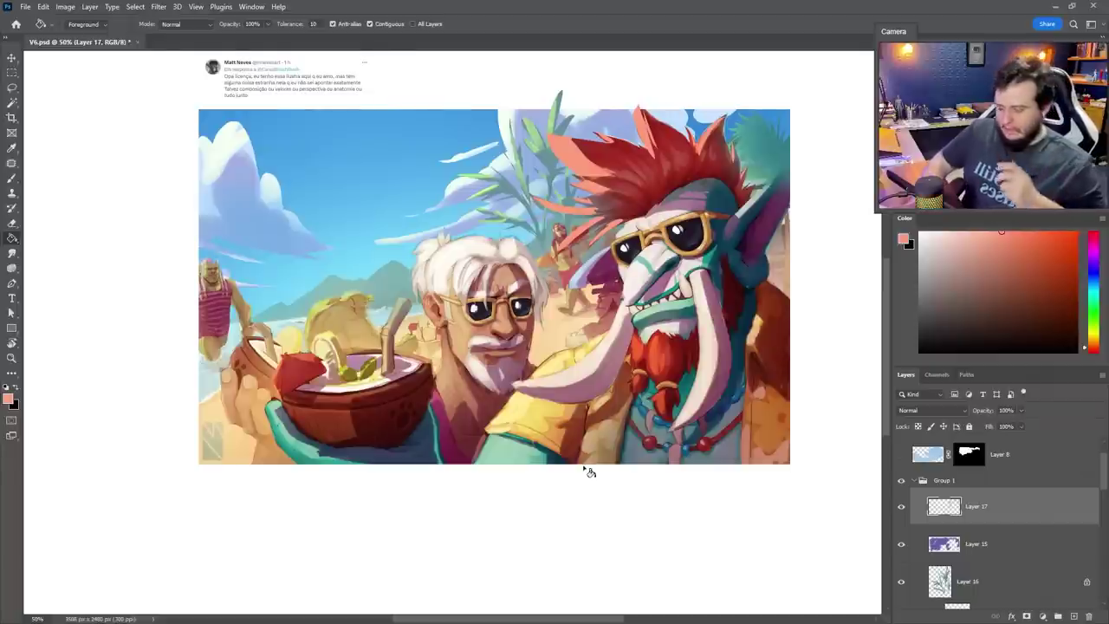
Lasso the seated figure behind the bowl and the striped-suit beachgoer, and brush soft blue shading over them on new Multiply Layer 18
{"action": "key", "text": "z"}
{"action": "left_click", "coordinate": [312, 334]}
{"action": "key", "text": "l"}
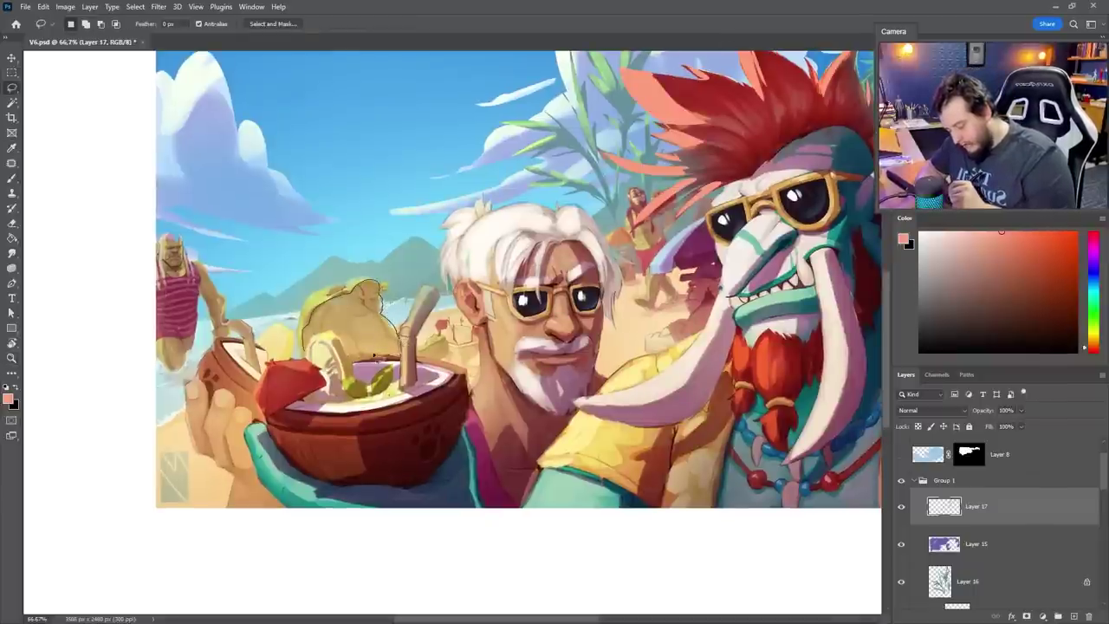
{"action": "left_click_drag", "start_coordinate": [305, 354], "coordinate": [310, 339]}
{"action": "mouse_move", "coordinate": [414, 359]}
{"action": "left_mouse_down"}
{"action": "mouse_move", "coordinate": [445, 359]}
{"action": "mouse_move", "coordinate": [447, 337]}
{"action": "mouse_move", "coordinate": [407, 355]}
{"action": "left_mouse_up"}
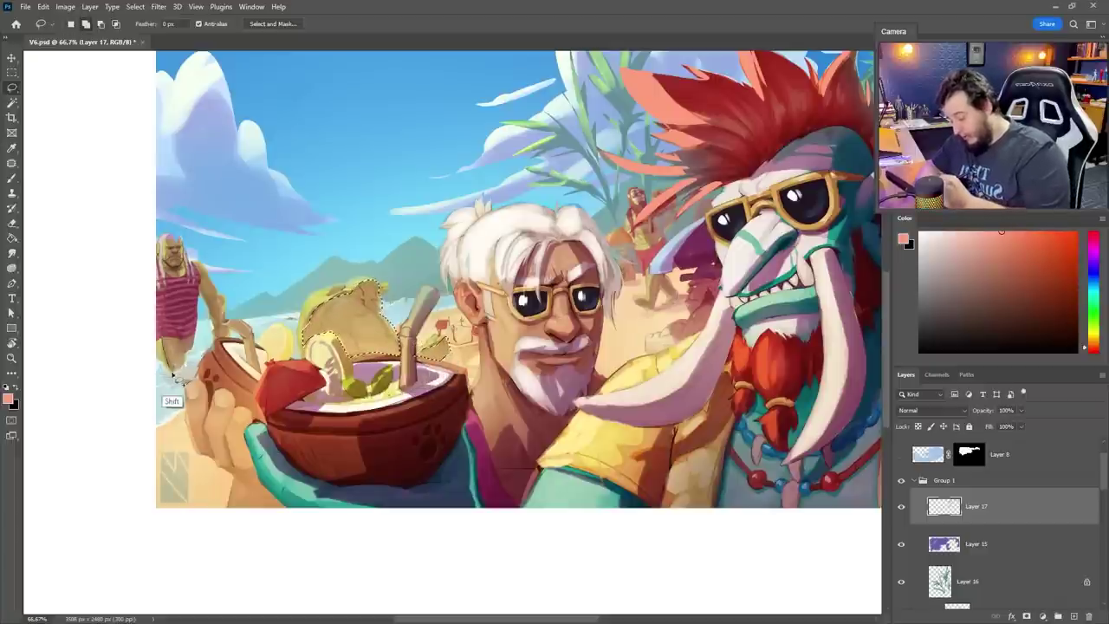
{"action": "mouse_move", "coordinate": [196, 314]}
{"action": "left_mouse_down"}
{"action": "mouse_move", "coordinate": [214, 343]}
{"action": "mouse_move", "coordinate": [229, 333]}
{"action": "mouse_move", "coordinate": [222, 301]}
{"action": "mouse_move", "coordinate": [175, 235]}
{"action": "mouse_move", "coordinate": [161, 239]}
{"action": "mouse_move", "coordinate": [155, 333]}
{"action": "mouse_move", "coordinate": [169, 371]}
{"action": "left_mouse_up"}
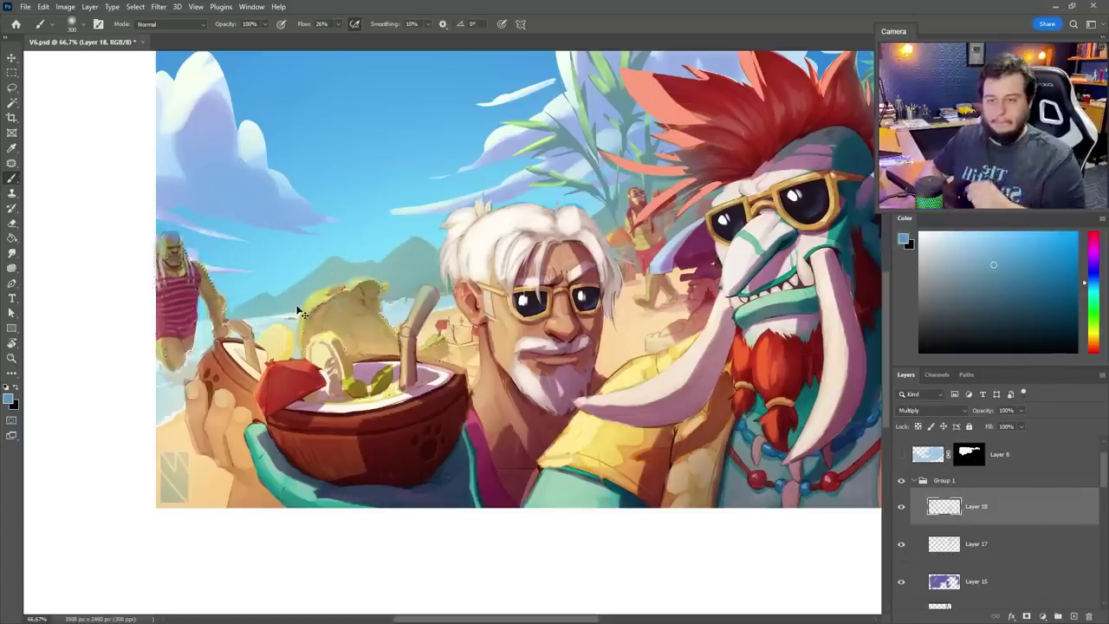
{"action": "left_click_drag", "start_coordinate": [657, 426], "coordinate": [600, 448]}
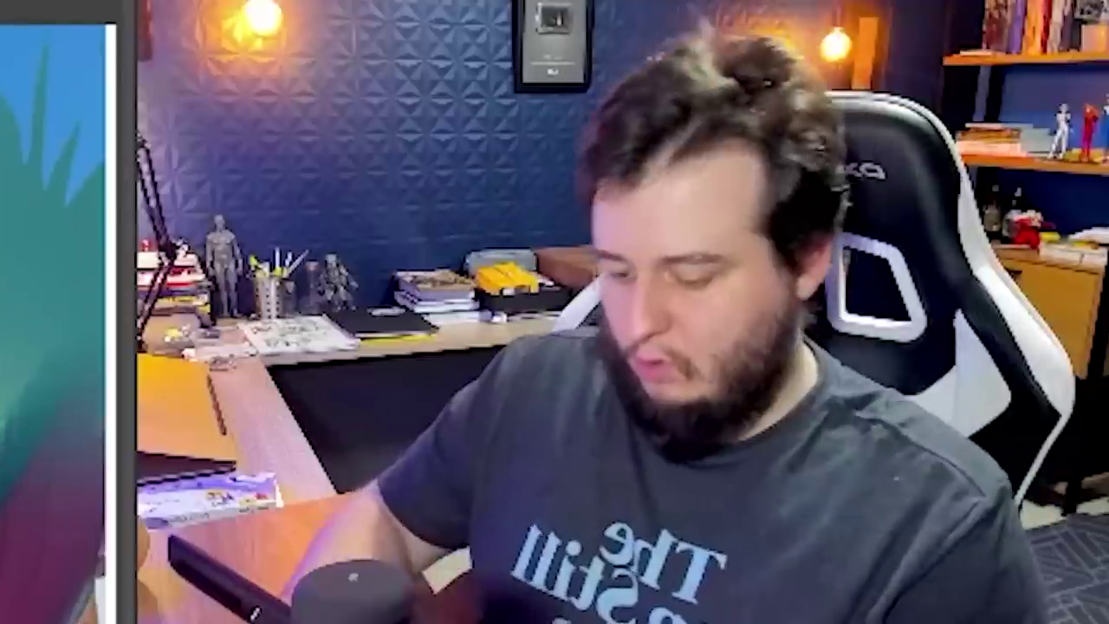
Lasso the background shapes beside the troll's face, brush saturated purple shading over them, and set Layer 18's opacity to 79%
{"action": "key", "text": "l"}
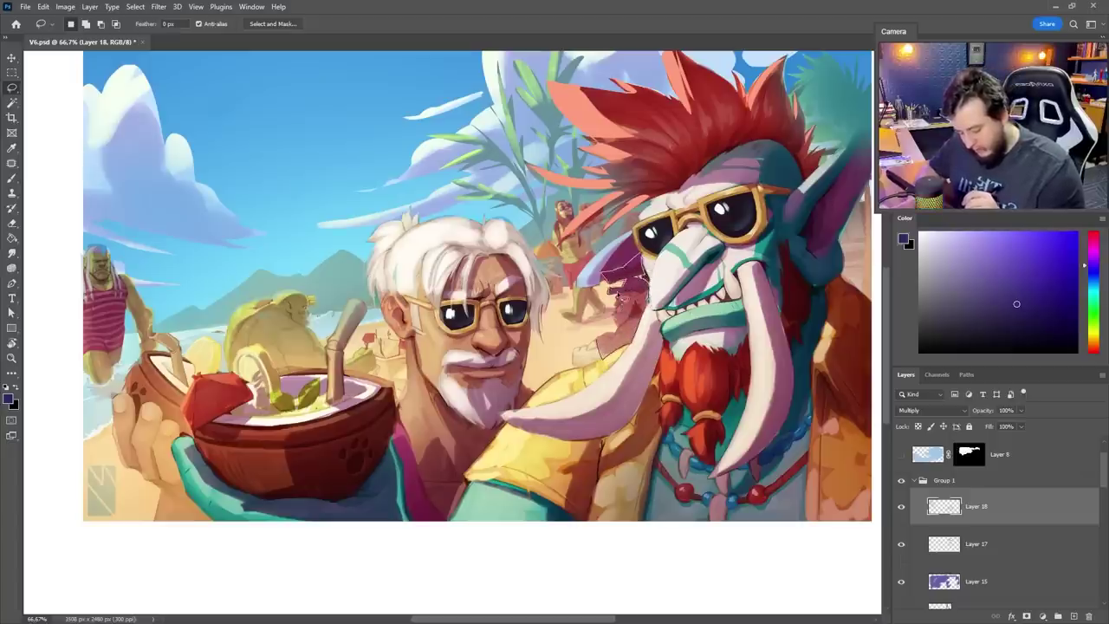
{"action": "key", "text": "b"}
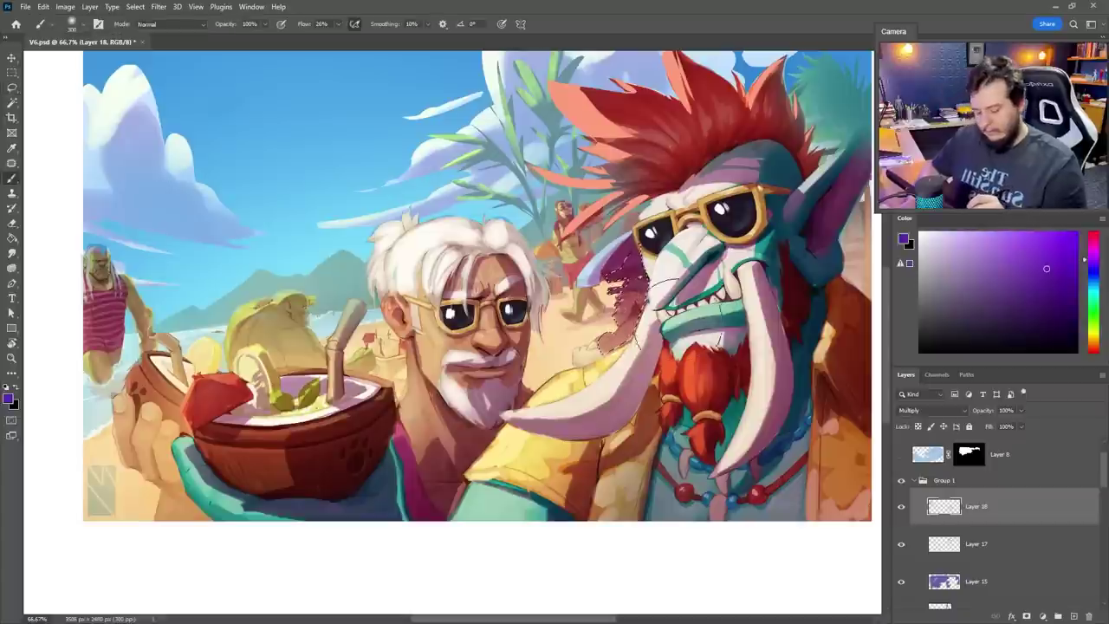
{"action": "mouse_move", "coordinate": [673, 338]}
{"action": "left_mouse_down"}
{"action": "mouse_move", "coordinate": [658, 316]}
{"action": "mouse_move", "coordinate": [676, 369]}
{"action": "left_mouse_up"}
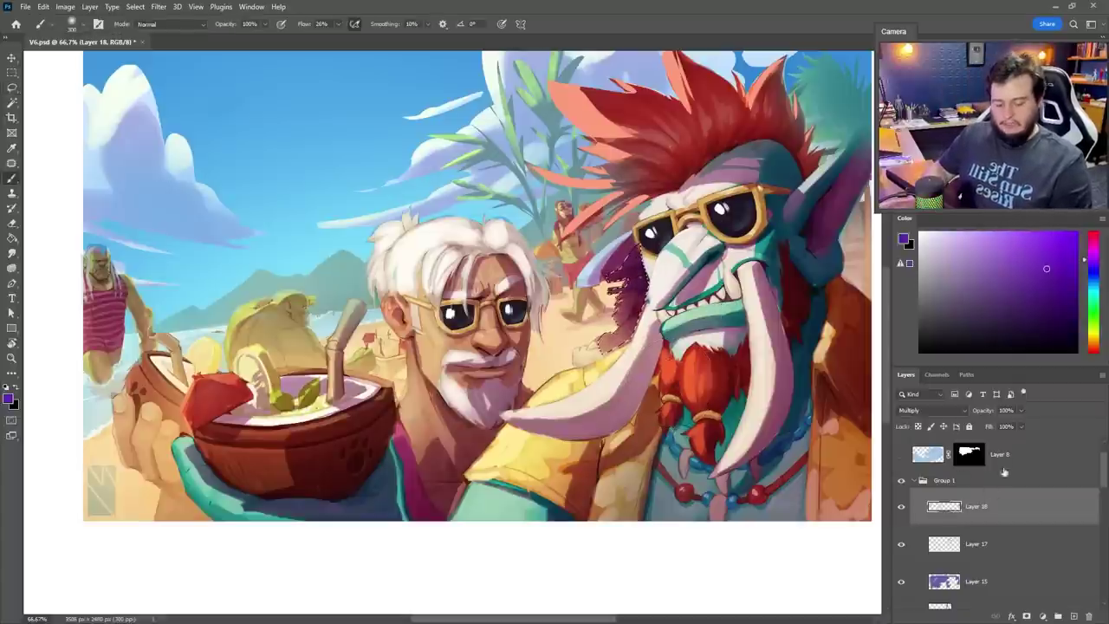
{"action": "left_click", "coordinate": [1007, 411]}
{"action": "left_click_drag", "start_coordinate": [1021, 426], "coordinate": [1010, 426]}
Lasso the standing beachgoers between the two main characters, brush purple shading over them on Layer 18, and deselect
{"action": "key", "text": "z"}
{"action": "key", "text": "l"}
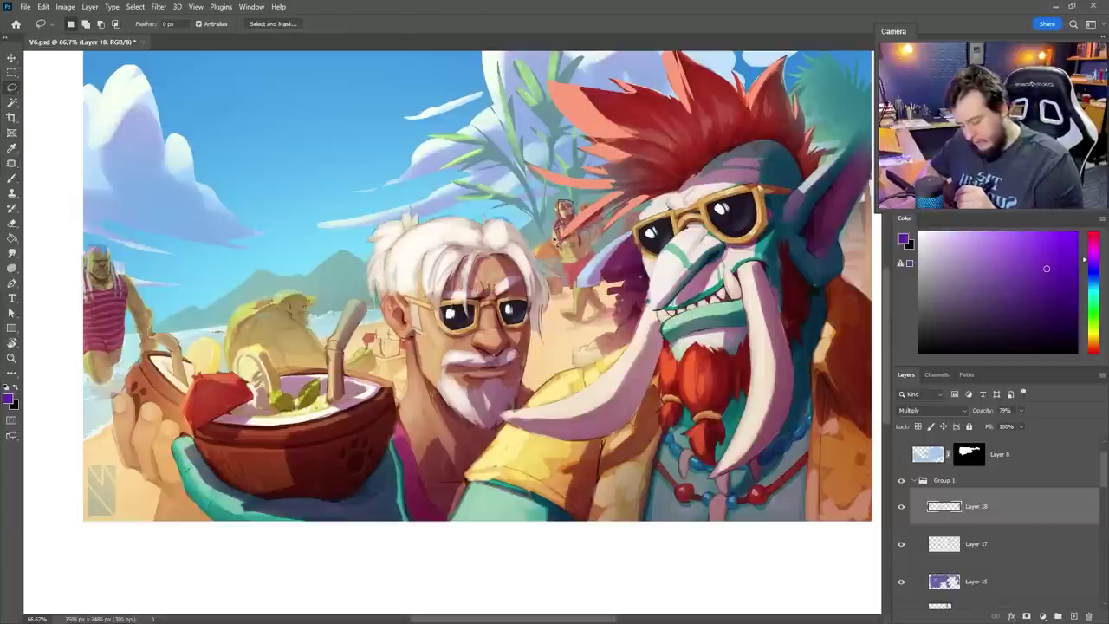
{"action": "left_click_drag", "start_coordinate": [562, 262], "coordinate": [584, 329]}
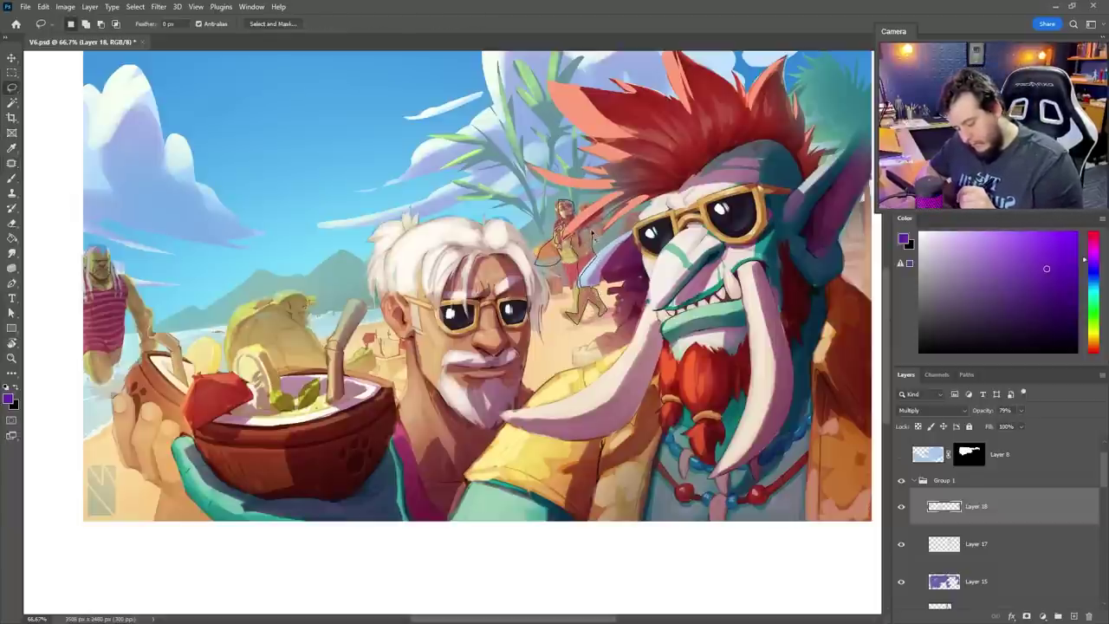
{"action": "mouse_move", "coordinate": [604, 214]}
{"action": "left_mouse_down"}
{"action": "mouse_move", "coordinate": [591, 223]}
{"action": "mouse_move", "coordinate": [600, 215]}
{"action": "left_mouse_up"}
{"action": "key", "text": "g"}
{"action": "key", "text": "b"}
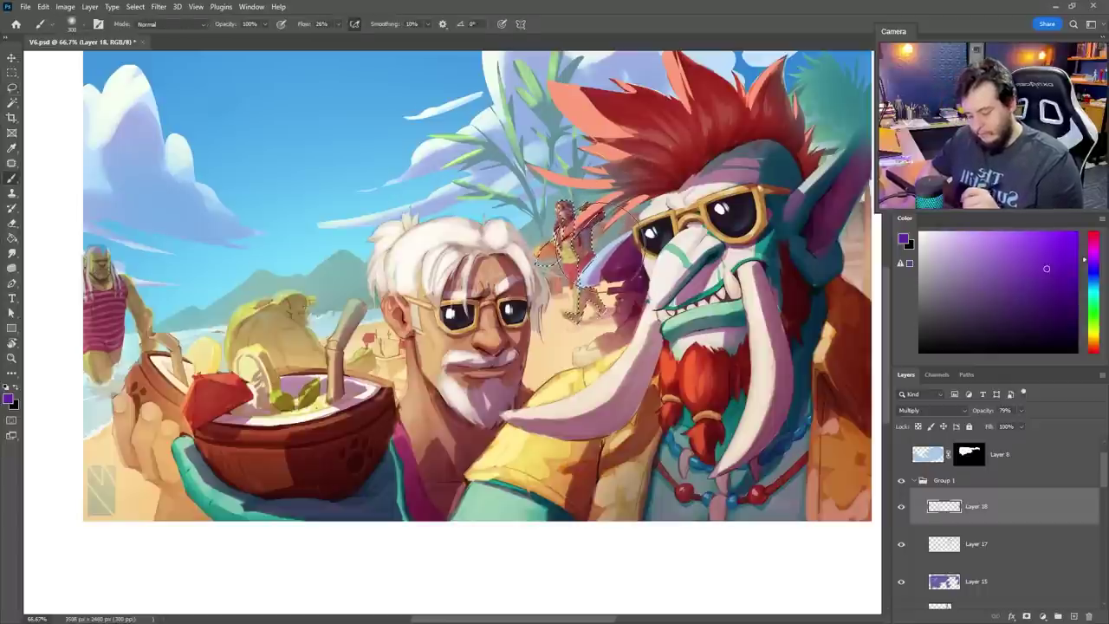
{"action": "key", "text": "ctrl+d"}
Fill the white Background layer with a neutral dark grey
{"action": "key", "text": "z"}
{"action": "left_click", "coordinate": [642, 395], "text": "alt"}
{"action": "mouse_move", "coordinate": [643, 417]}
{"action": "left_mouse_down"}
{"action": "mouse_move", "coordinate": [602, 395]}
{"action": "mouse_move", "coordinate": [647, 411]}
{"action": "left_mouse_up"}
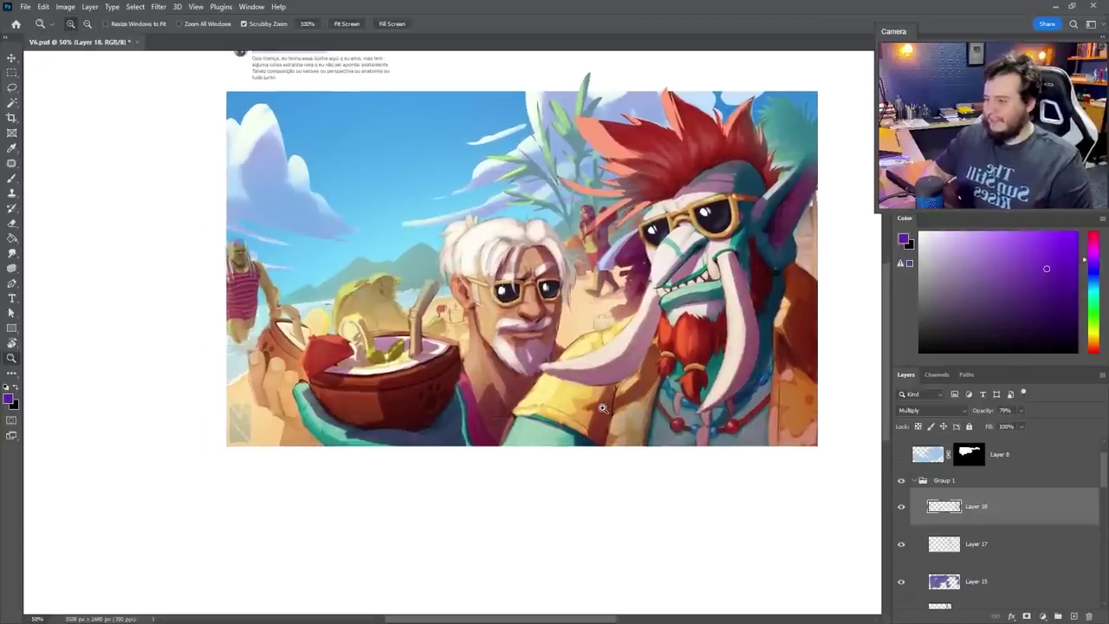
{"action": "left_click", "coordinate": [916, 487]}
{"action": "left_click_drag", "start_coordinate": [742, 390], "coordinate": [698, 421]}
{"action": "left_click_drag", "start_coordinate": [928, 305], "coordinate": [899, 306]}
{"action": "key", "text": "g"}
{"action": "key", "text": "alt+comma"}
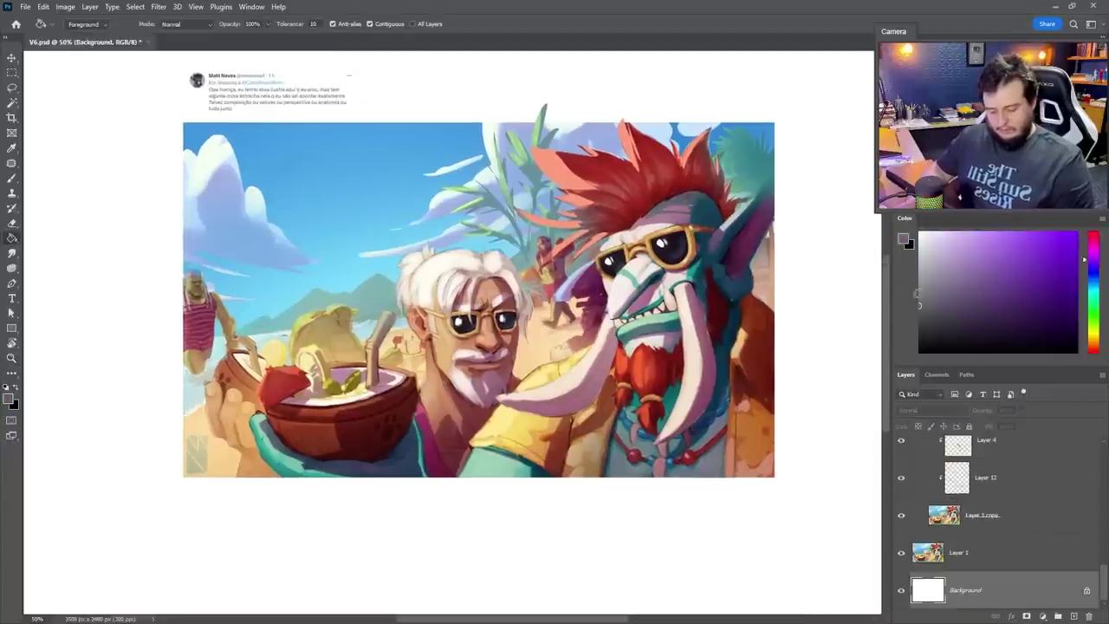
{"action": "left_click", "coordinate": [728, 316]}
{"action": "left_click_drag", "start_coordinate": [728, 317], "coordinate": [730, 331]}
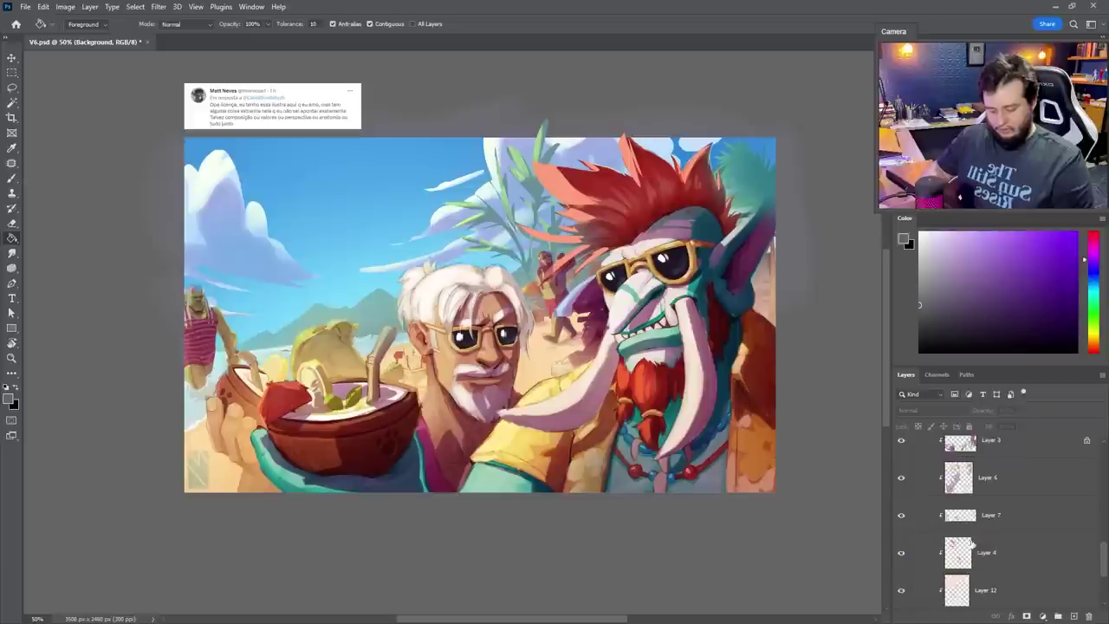
Toggle Group 1 off and on to compare the paint-over with the original, and collapse the group
{"action": "left_click", "coordinate": [945, 527]}
{"action": "scroll", "coordinate": [945, 528], "scroll_direction": "up", "scroll_amount": 10}
{"action": "left_click", "coordinate": [901, 492]}
{"action": "left_click", "coordinate": [901, 492]}
{"action": "left_click", "coordinate": [927, 493]}
{"action": "left_click", "coordinate": [915, 518]}
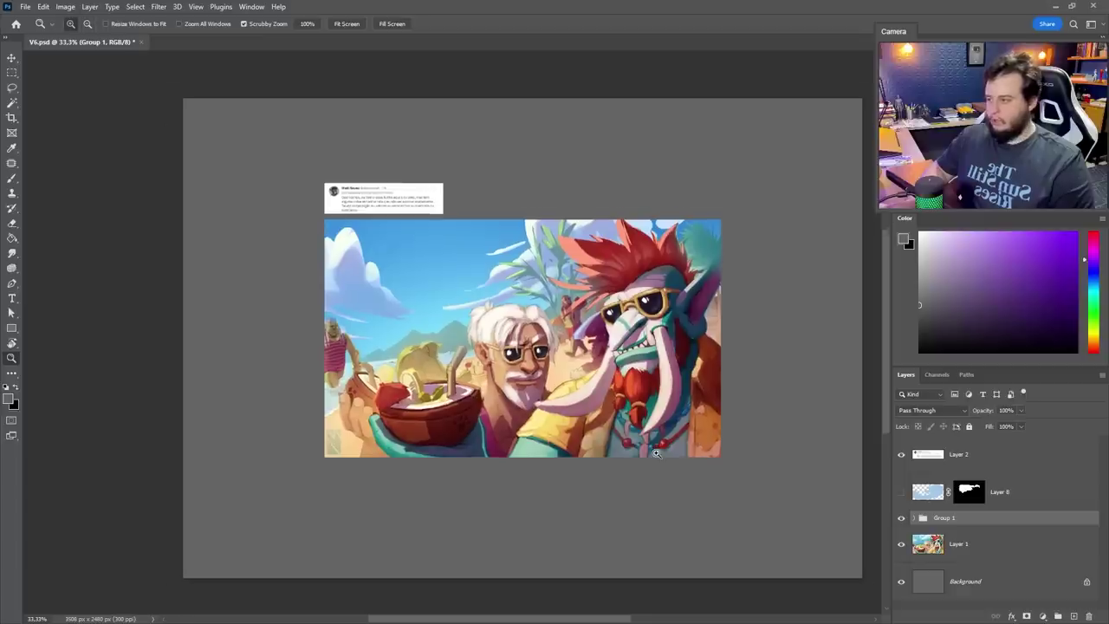
{"action": "left_click", "coordinate": [656, 453]}
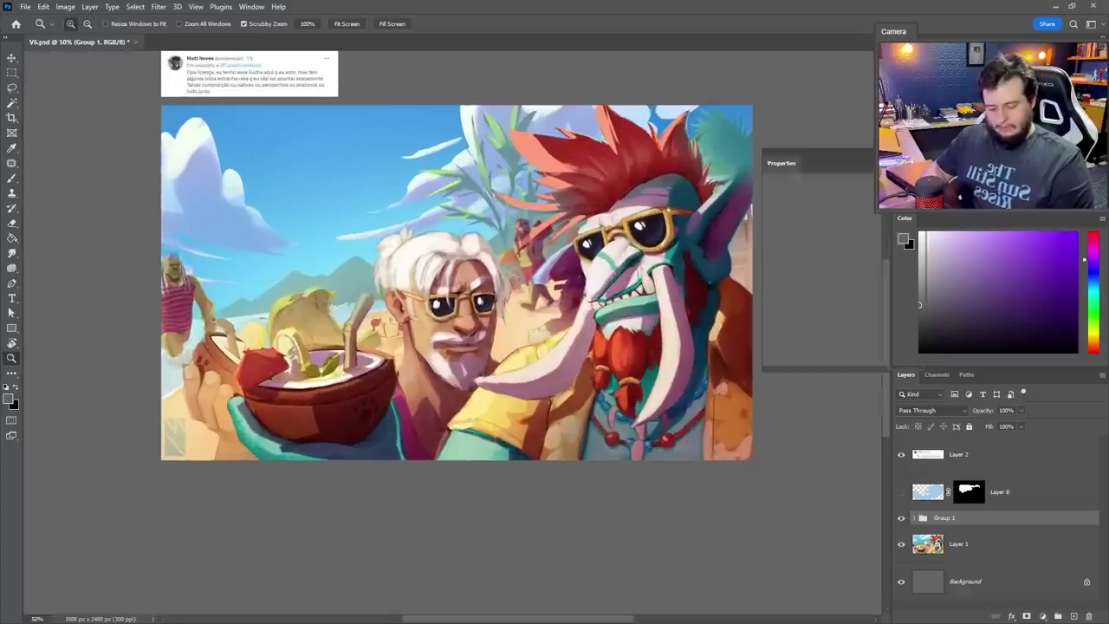
Add a Levels adjustment above Group 1 with the black input at 11 and clip it to the group
{"action": "key", "text": "ctrl+l"}
{"action": "left_click_drag", "start_coordinate": [847, 156], "coordinate": [795, 254]}
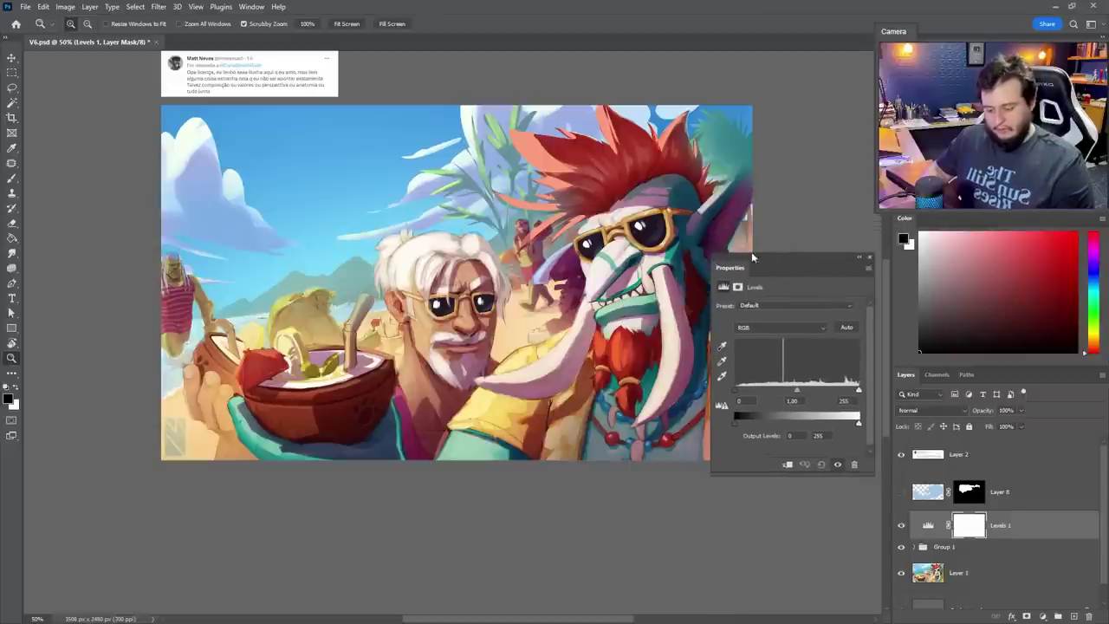
{"action": "left_click_drag", "start_coordinate": [738, 396], "coordinate": [741, 395]}
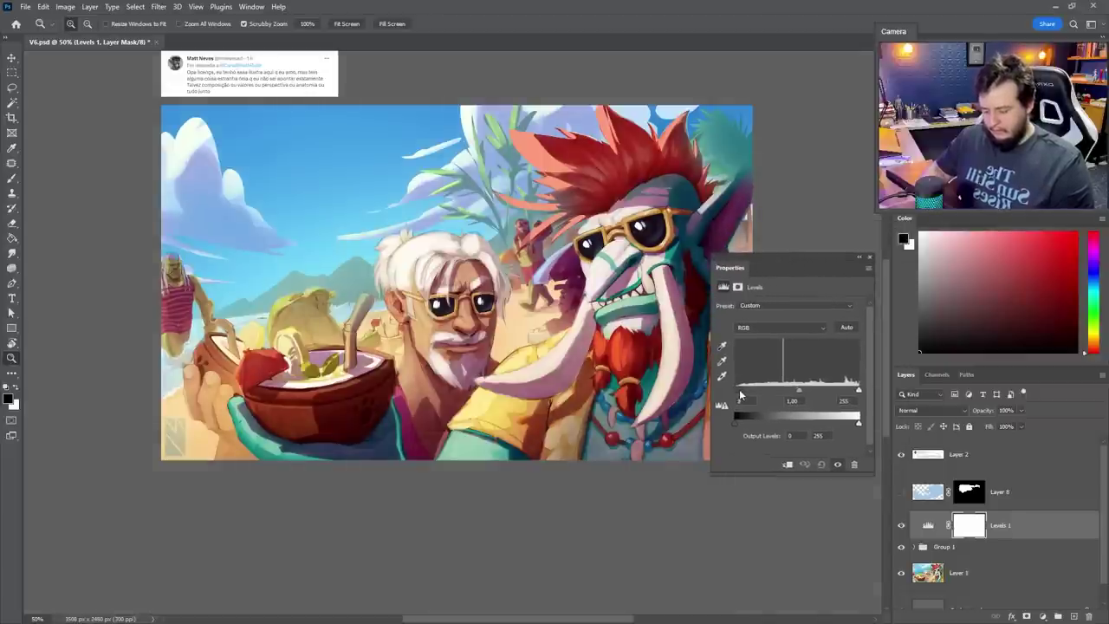
{"action": "right_click", "coordinate": [1026, 524]}
{"action": "left_click", "coordinate": [979, 256]}
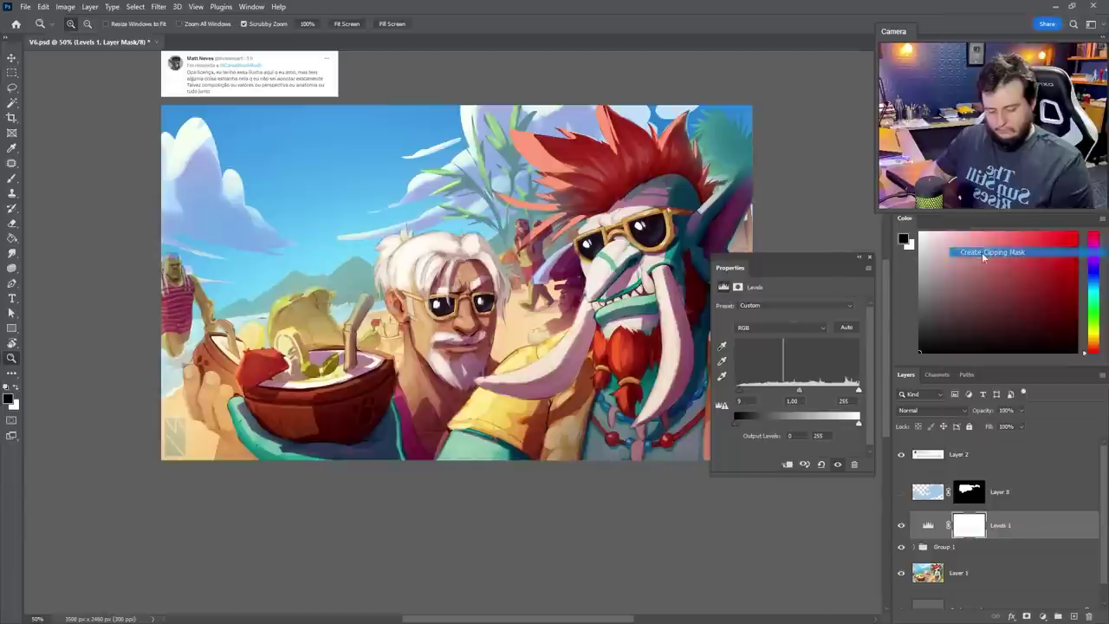
{"action": "left_click_drag", "start_coordinate": [739, 391], "coordinate": [742, 391]}
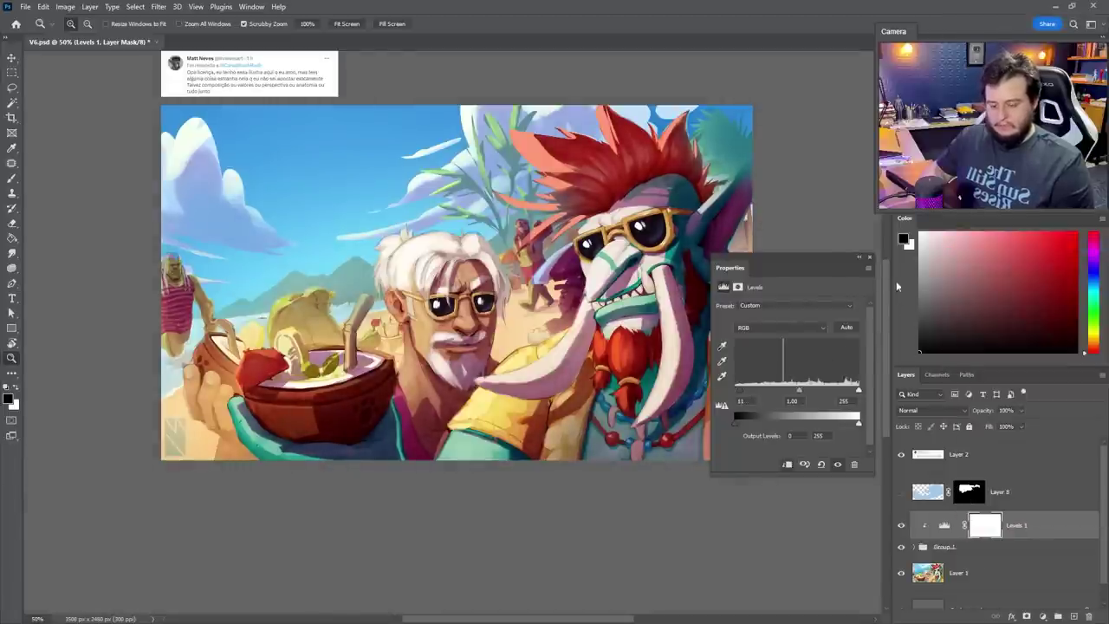
{"action": "left_click", "coordinate": [870, 259]}
Create Layer 19 above the Levels adjustment, set its blend mode to Screen, and choose a saturated blue as the painting colour
{"action": "left_click", "coordinate": [1073, 617]}
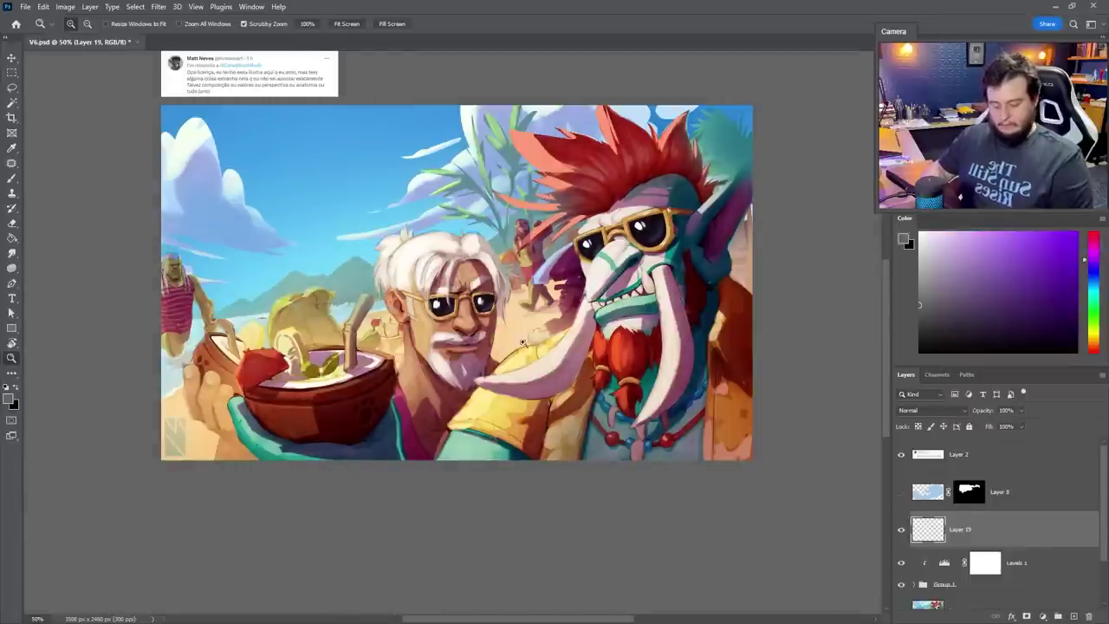
{"action": "key", "text": "b"}
{"action": "scroll", "coordinate": [525, 269], "scroll_direction": "up", "scroll_amount": 1}
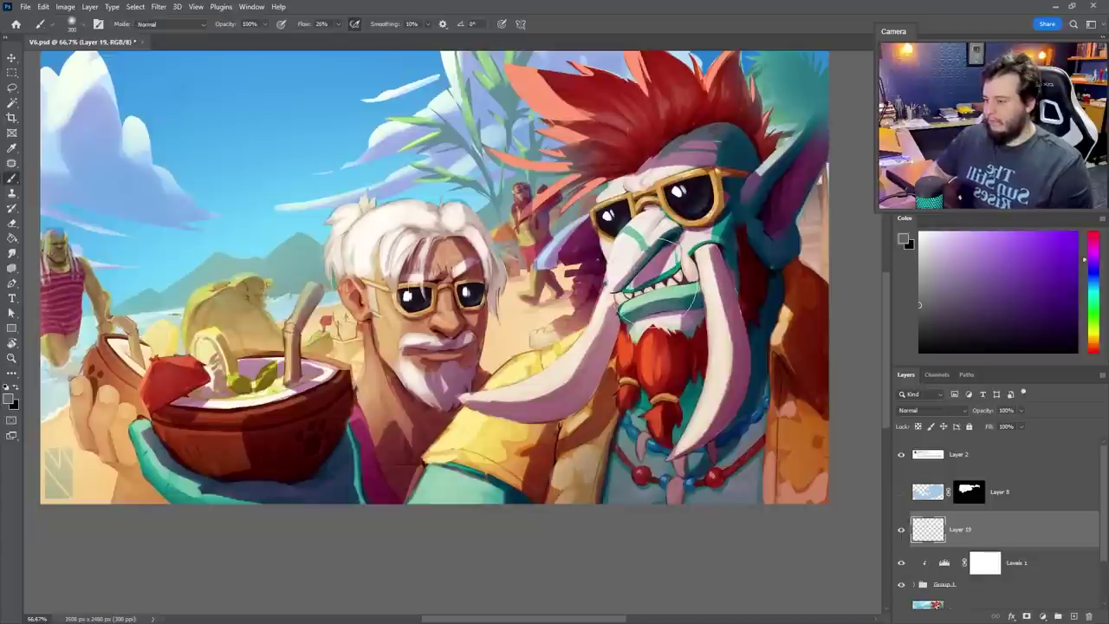
{"action": "left_click_drag", "start_coordinate": [676, 288], "coordinate": [669, 308]}
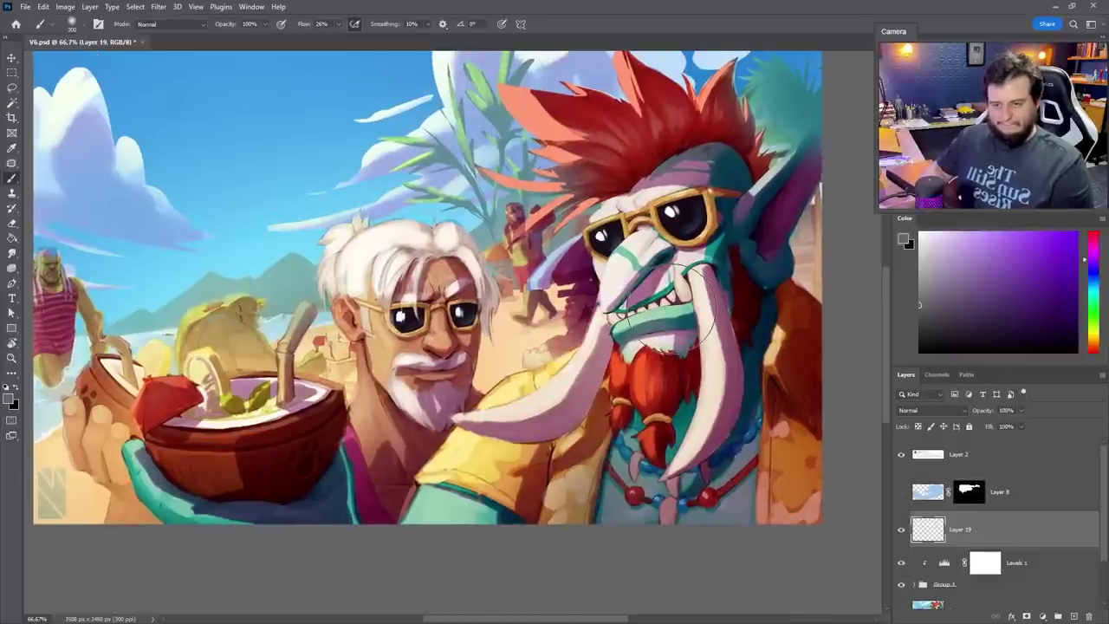
{"action": "right_click", "coordinate": [818, 463]}
{"action": "double_click", "coordinate": [920, 485]}
{"action": "left_click", "coordinate": [922, 416]}
{"action": "left_click", "coordinate": [929, 424]}
{"action": "left_click", "coordinate": [1013, 232]}
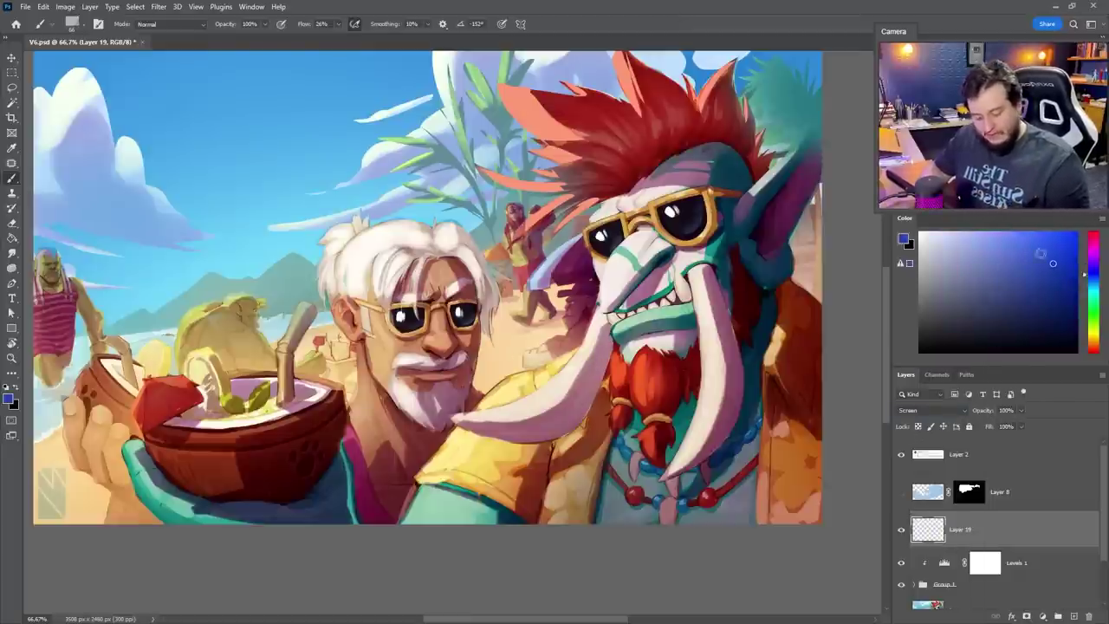
Pick a textured splodge brush, shift the colour to a lighter sky blue, and paint reflected light along the shadow sides of the troll's tusks
{"action": "right_click", "coordinate": [498, 204]}
{"action": "left_click", "coordinate": [690, 529]}
{"action": "left_click", "coordinate": [586, 223]}
{"action": "key", "text": "Return"}
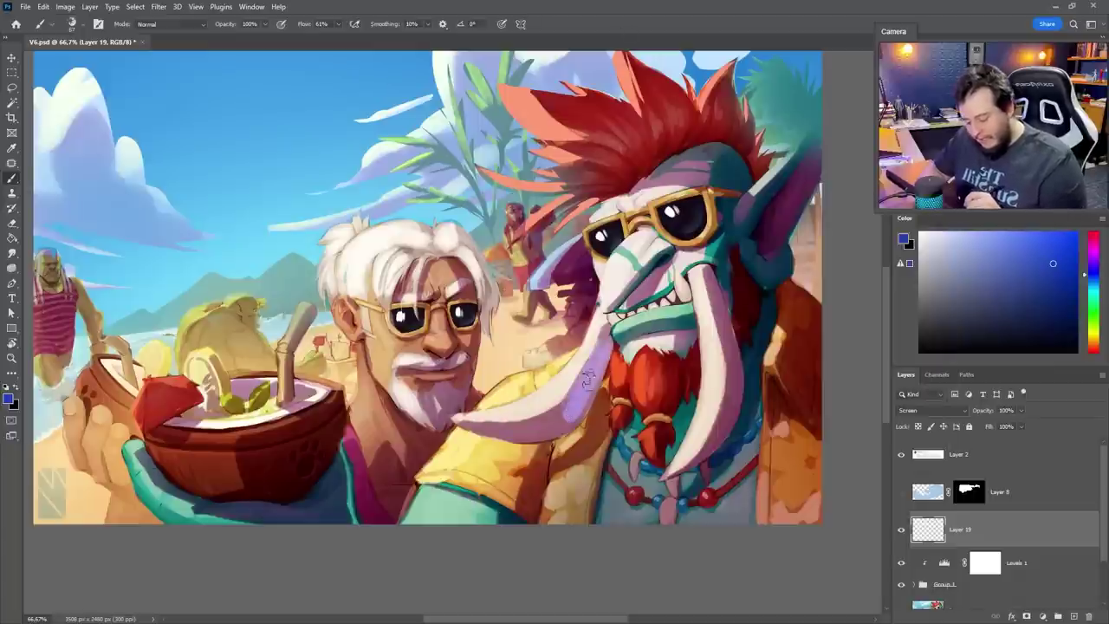
{"action": "left_click", "coordinate": [1092, 286]}
{"action": "left_click_drag", "start_coordinate": [1093, 286], "coordinate": [1093, 280]}
{"action": "mouse_move", "coordinate": [606, 338]}
{"action": "left_mouse_down"}
{"action": "mouse_move", "coordinate": [511, 423]}
{"action": "mouse_move", "coordinate": [606, 342]}
{"action": "left_mouse_up"}
{"action": "left_click_drag", "start_coordinate": [715, 286], "coordinate": [735, 390]}
{"action": "left_click_drag", "start_coordinate": [715, 438], "coordinate": [736, 342]}
Reduce the brush to 42 px and paint blue reflected light on the troll's forehead, ear, shirt edge and yellow sleeve
{"action": "right_click", "coordinate": [709, 399]}
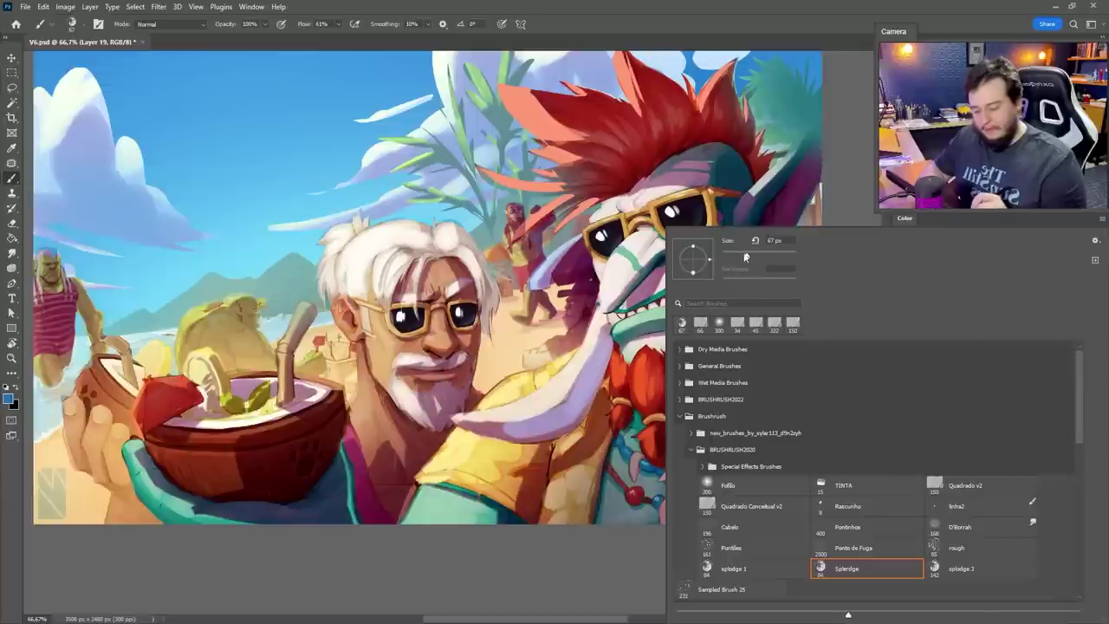
{"action": "mouse_move", "coordinate": [728, 181]}
{"action": "left_mouse_down"}
{"action": "mouse_move", "coordinate": [725, 161]}
{"action": "mouse_move", "coordinate": [681, 166]}
{"action": "mouse_move", "coordinate": [733, 180]}
{"action": "mouse_move", "coordinate": [735, 157]}
{"action": "left_mouse_up"}
{"action": "mouse_move", "coordinate": [788, 196]}
{"action": "left_mouse_down"}
{"action": "mouse_move", "coordinate": [751, 214]}
{"action": "mouse_move", "coordinate": [760, 253]}
{"action": "mouse_move", "coordinate": [784, 267]}
{"action": "mouse_move", "coordinate": [720, 265]}
{"action": "mouse_move", "coordinate": [728, 251]}
{"action": "mouse_move", "coordinate": [652, 265]}
{"action": "mouse_move", "coordinate": [659, 258]}
{"action": "mouse_move", "coordinate": [622, 340]}
{"action": "mouse_move", "coordinate": [750, 364]}
{"action": "left_mouse_up"}
{"action": "mouse_move", "coordinate": [804, 293]}
{"action": "left_mouse_down"}
{"action": "mouse_move", "coordinate": [790, 373]}
{"action": "mouse_move", "coordinate": [809, 397]}
{"action": "mouse_move", "coordinate": [811, 294]}
{"action": "mouse_move", "coordinate": [816, 373]}
{"action": "mouse_move", "coordinate": [778, 406]}
{"action": "left_mouse_up"}
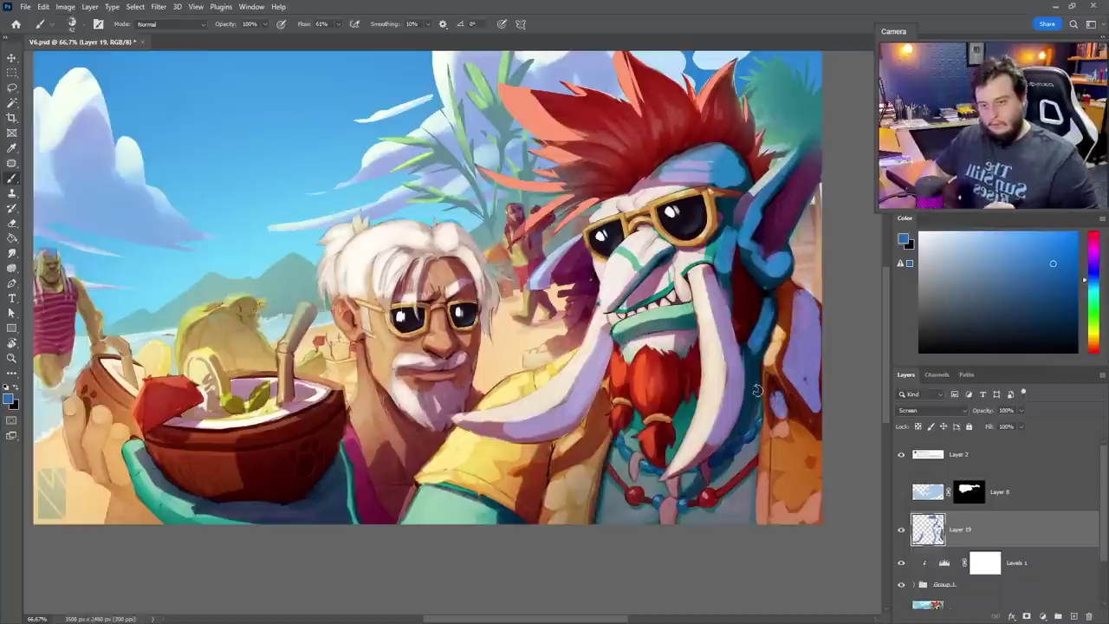
{"action": "left_click_drag", "start_coordinate": [542, 459], "coordinate": [526, 508]}
Enlarge the brush to 91 px and paint blue reflected light over the troll's chest, orange shirt and red hair
{"action": "right_click", "coordinate": [636, 455]}
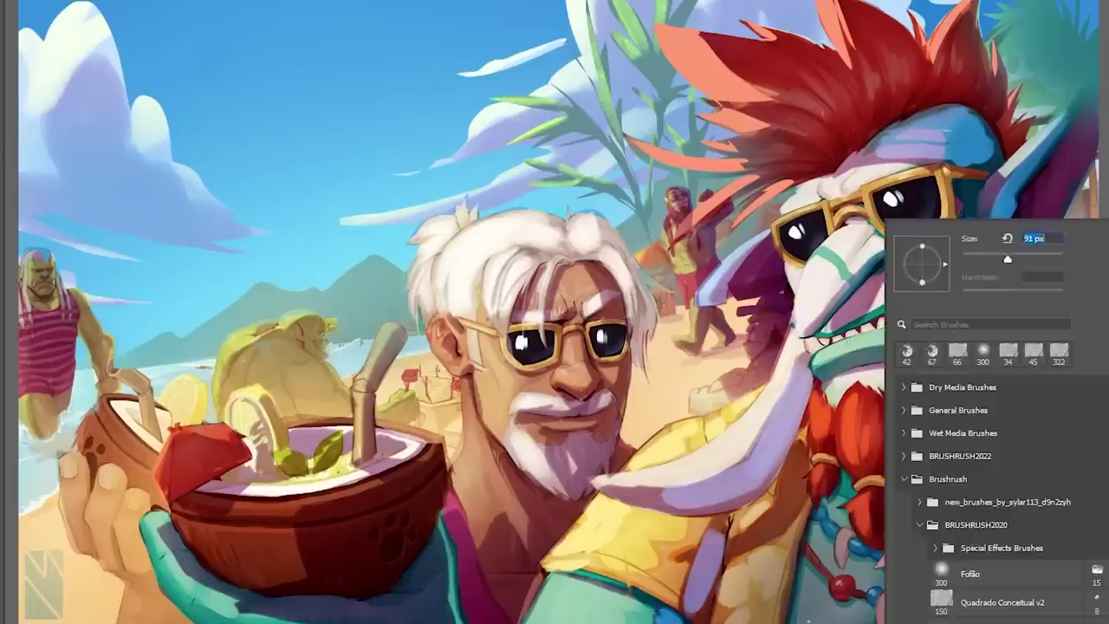
{"action": "left_click_drag", "start_coordinate": [619, 492], "coordinate": [650, 519]}
{"action": "left_click_drag", "start_coordinate": [704, 516], "coordinate": [743, 490]}
{"action": "left_click_drag", "start_coordinate": [767, 121], "coordinate": [935, 35]}
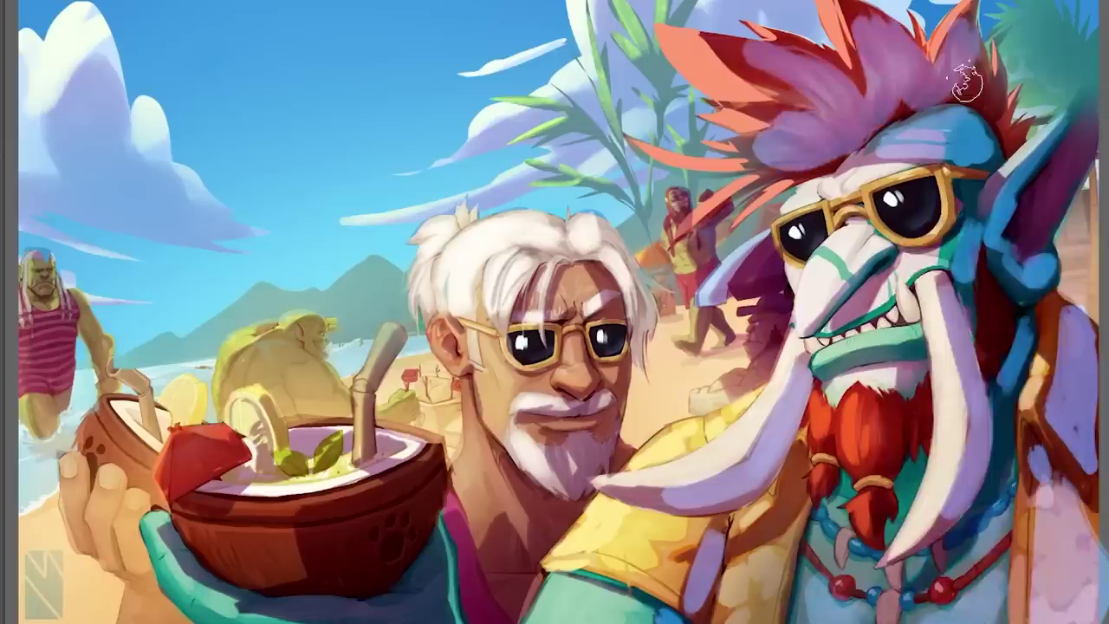
Paint blue light on the old man's shadowed neck and beard and the coconut bowl's shadow side, and set Layer 19's opacity to 43%
{"action": "right_click", "coordinate": [707, 472]}
{"action": "mouse_move", "coordinate": [494, 537]}
{"action": "left_mouse_down"}
{"action": "mouse_move", "coordinate": [507, 582]}
{"action": "mouse_move", "coordinate": [584, 438]}
{"action": "mouse_move", "coordinate": [574, 399]}
{"action": "mouse_move", "coordinate": [619, 295]}
{"action": "left_mouse_up"}
{"action": "right_click", "coordinate": [386, 488]}
{"action": "left_click", "coordinate": [491, 258]}
{"action": "left_click_drag", "start_coordinate": [340, 520], "coordinate": [390, 597]}
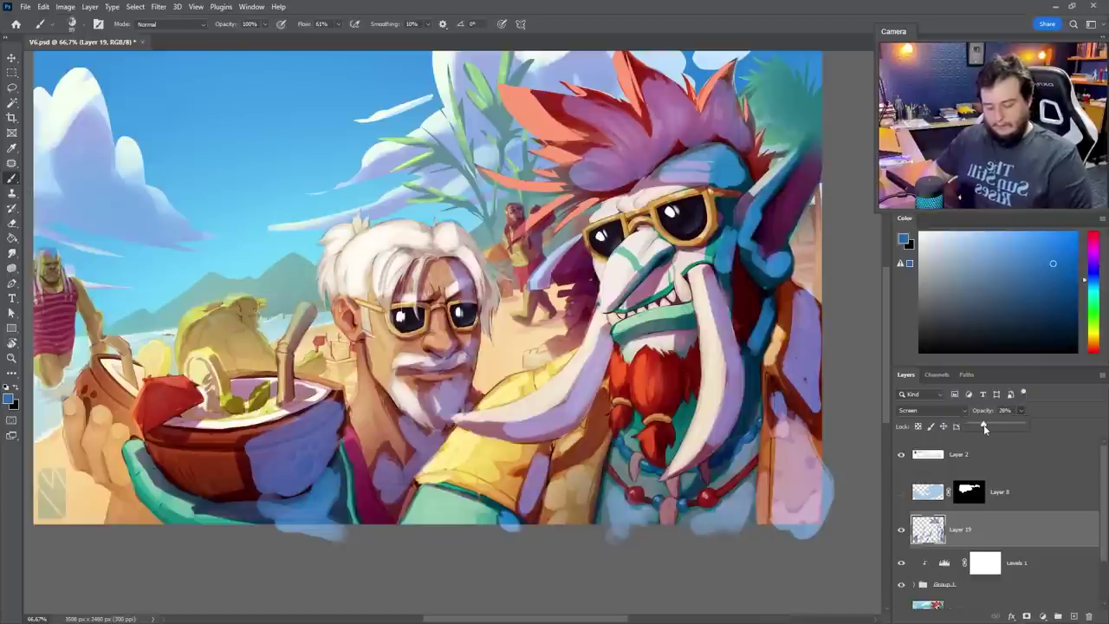
{"action": "left_click_drag", "start_coordinate": [983, 424], "coordinate": [980, 423]}
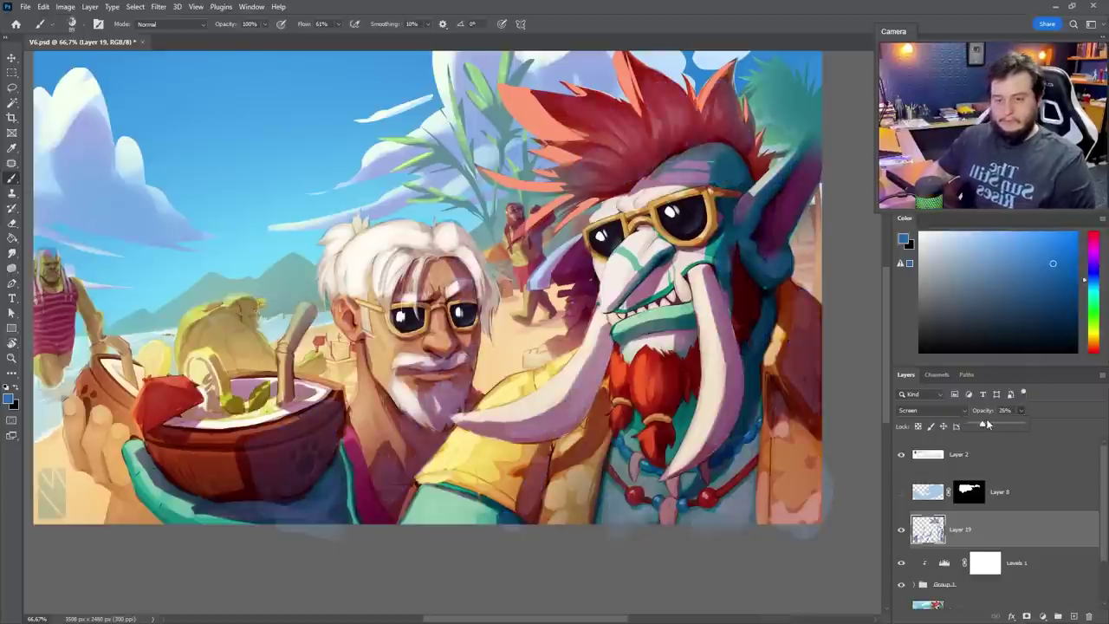
{"action": "left_click_drag", "start_coordinate": [989, 422], "coordinate": [993, 425]}
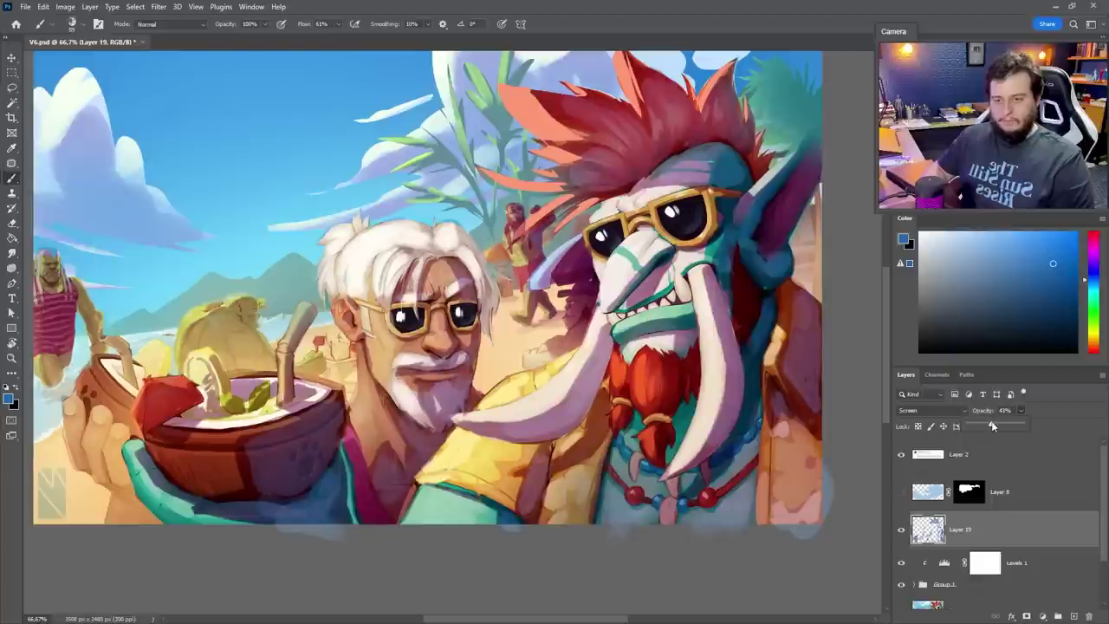
Add Layer 20 and lasso an area covering the old man's hair, face and neck
{"action": "left_click", "coordinate": [1061, 617]}
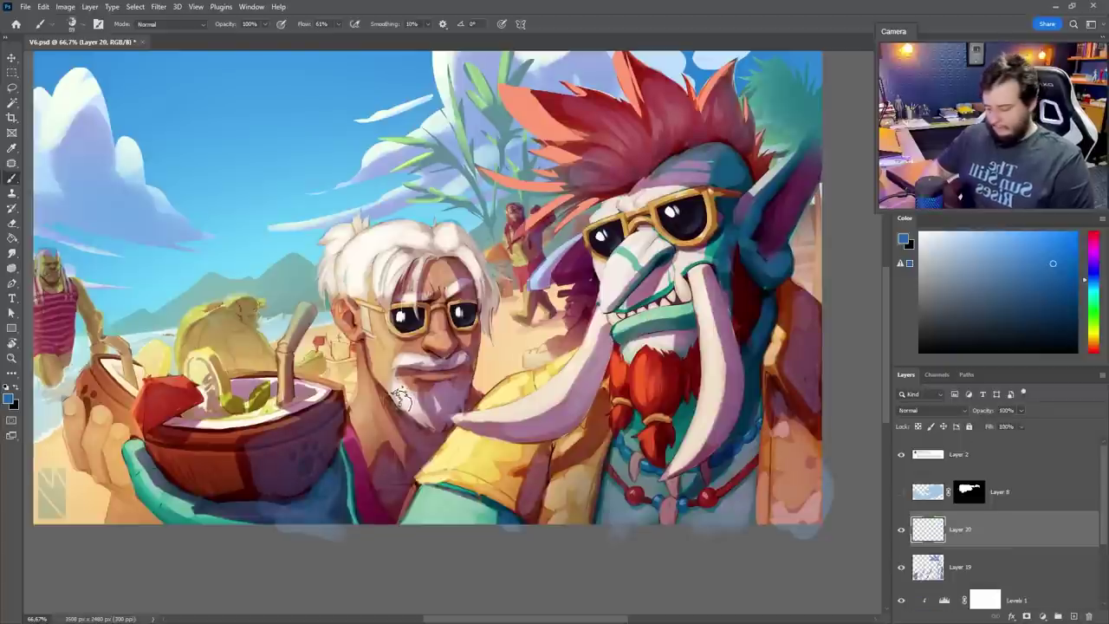
{"action": "key", "text": "l"}
{"action": "left_click_drag", "start_coordinate": [346, 401], "coordinate": [358, 348]}
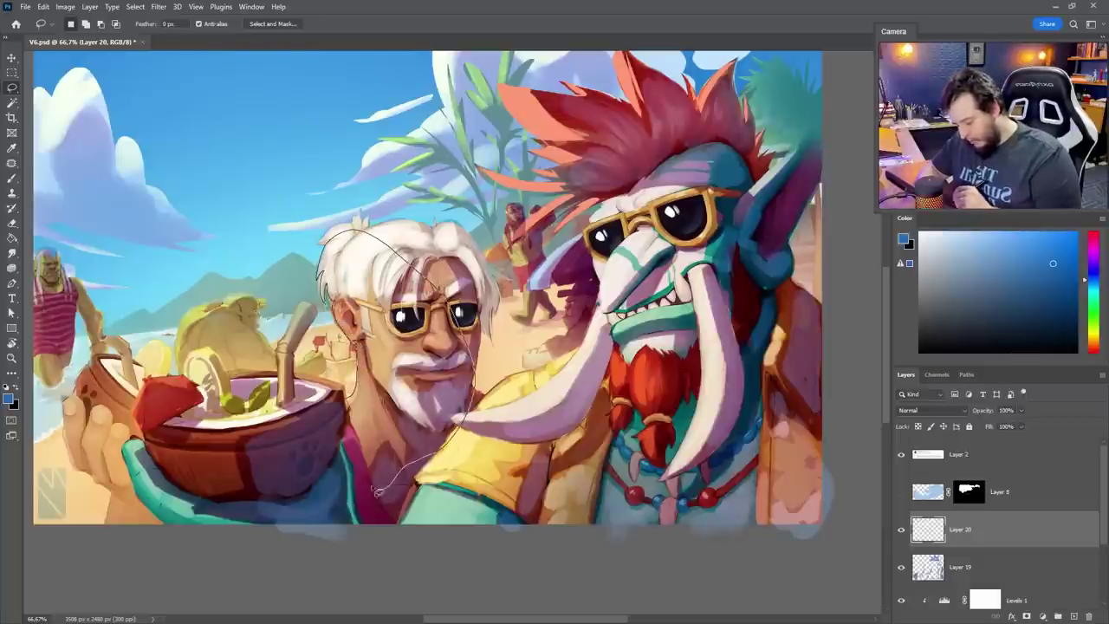
{"action": "left_click_drag", "start_coordinate": [345, 453], "coordinate": [349, 413]}
Shade the selected part of the old man with a soft 300 px brush, using his sampled neck-shadow colour on a new Multiply Layer 21
{"action": "key", "text": "b"}
{"action": "right_click", "coordinate": [436, 416]}
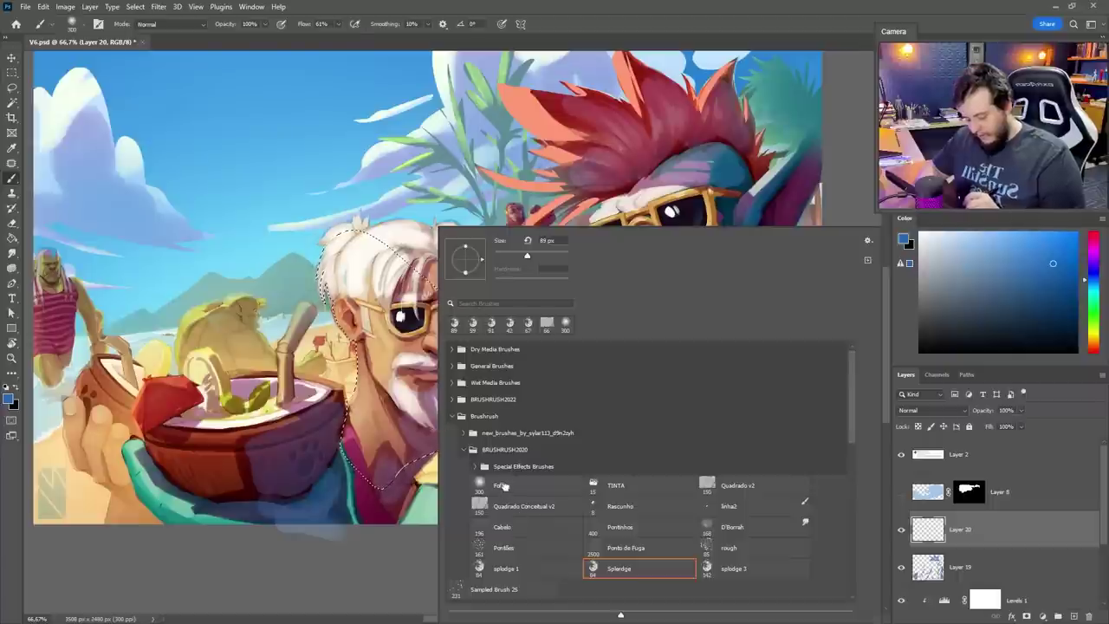
{"action": "double_click", "coordinate": [504, 485]}
{"action": "left_click", "coordinate": [407, 442], "text": "alt"}
{"action": "left_click", "coordinate": [1073, 617]}
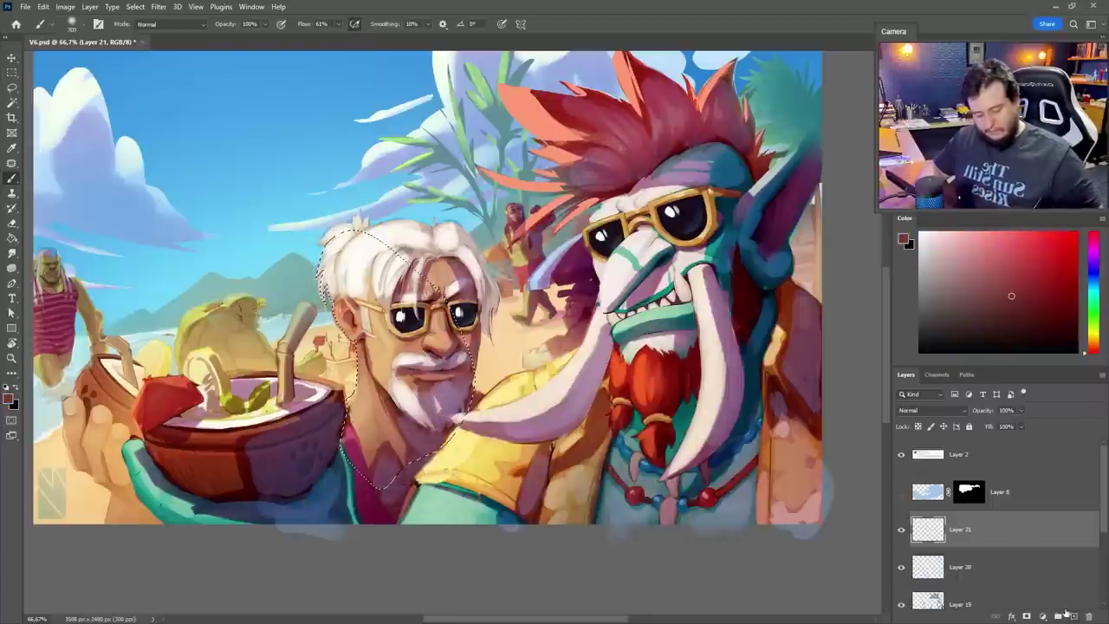
{"action": "left_click", "coordinate": [931, 410]}
{"action": "left_click", "coordinate": [935, 387]}
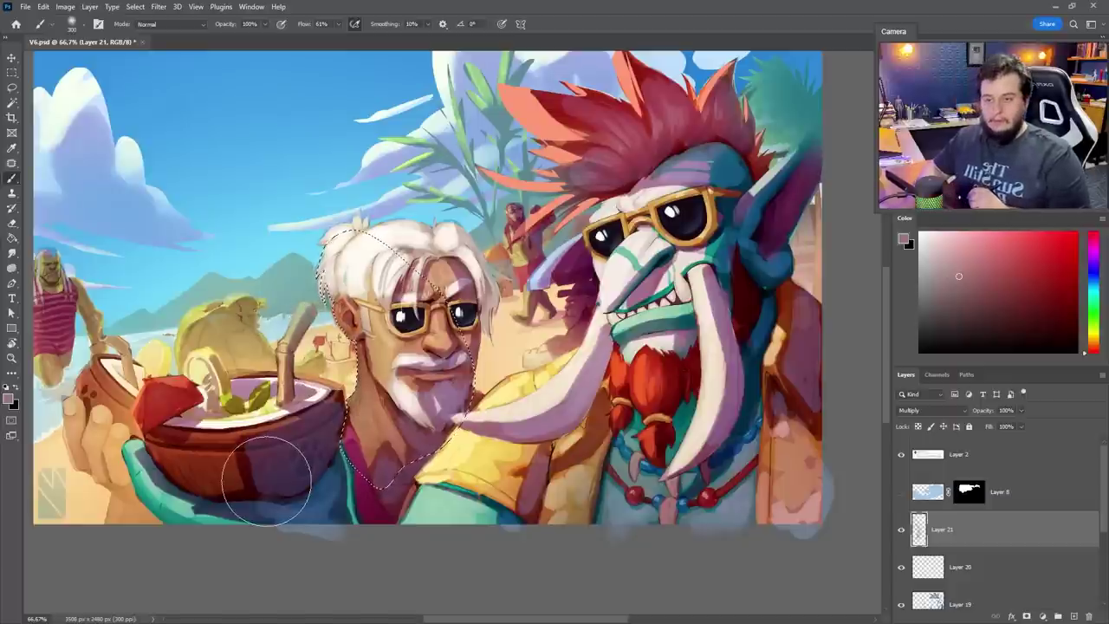
Soften the new shading along the old man's cheek and neck with a soft 111 px eraser
{"action": "key", "text": "e"}
{"action": "right_click", "coordinate": [405, 313]}
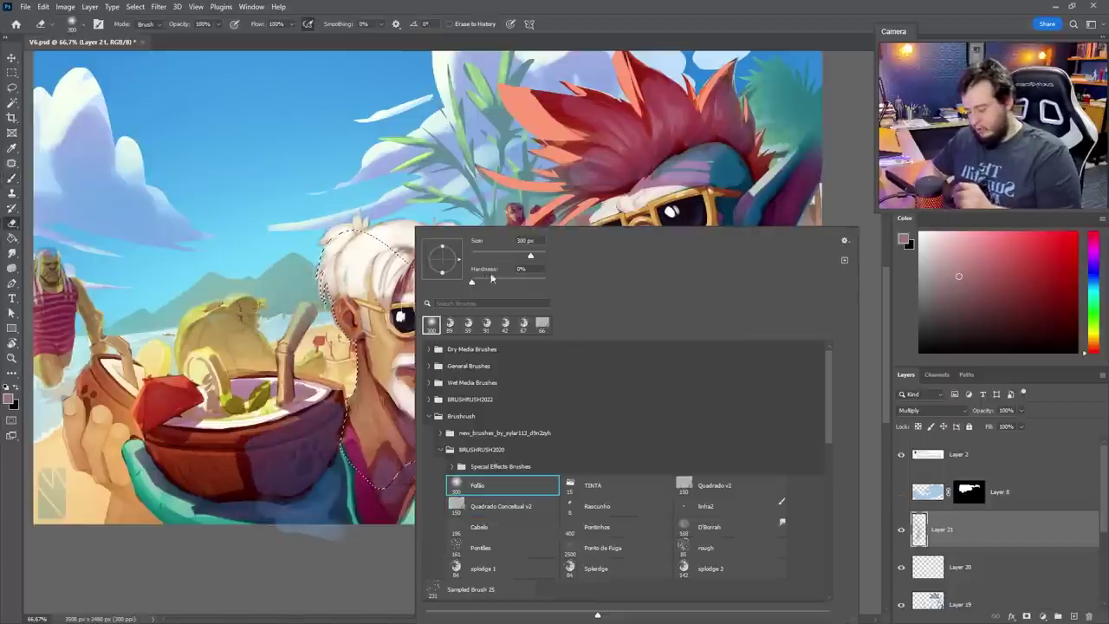
{"action": "left_click_drag", "start_coordinate": [373, 319], "coordinate": [372, 412]}
{"action": "left_click_drag", "start_coordinate": [377, 347], "coordinate": [364, 398]}
{"action": "mouse_move", "coordinate": [373, 498]}
{"action": "left_mouse_down"}
{"action": "mouse_move", "coordinate": [363, 492]}
{"action": "mouse_move", "coordinate": [473, 447]}
{"action": "left_mouse_up"}
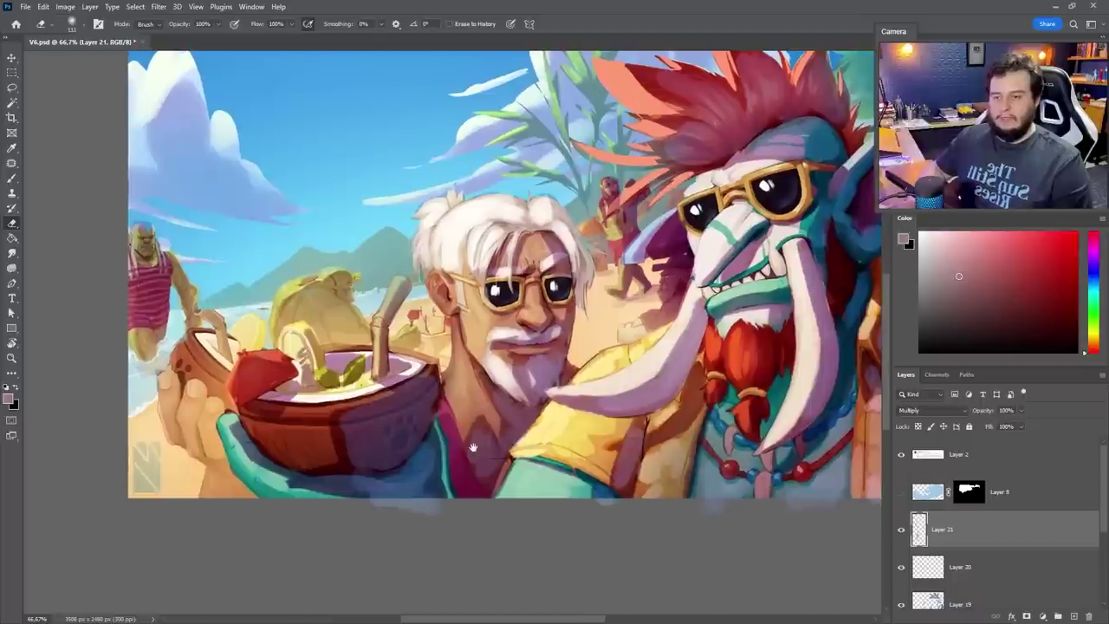
Lasso the hand holding the rear coconut and paint a soft multiply shadow over its fingers and forearm
{"action": "key", "text": "l"}
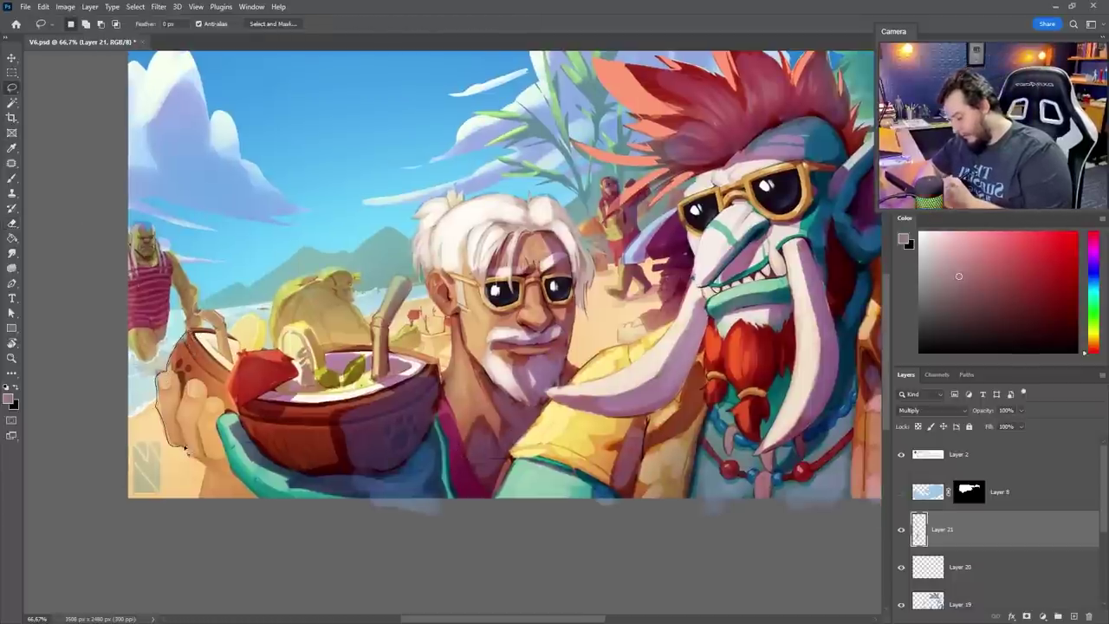
{"action": "mouse_move", "coordinate": [299, 530]}
{"action": "left_mouse_down"}
{"action": "mouse_move", "coordinate": [278, 402]}
{"action": "mouse_move", "coordinate": [260, 364]}
{"action": "left_mouse_up"}
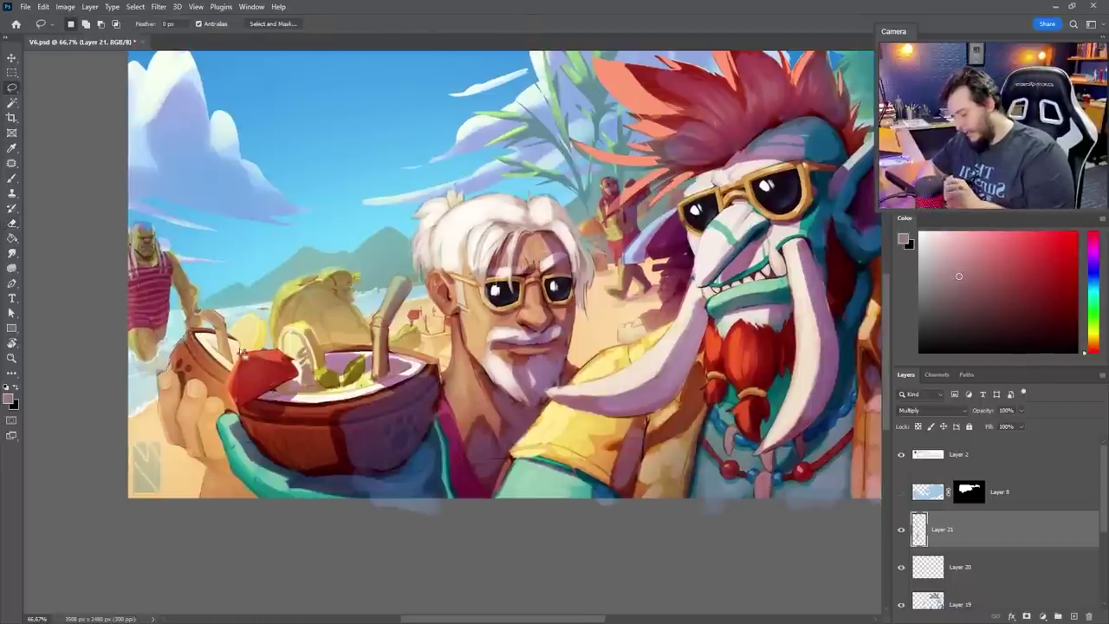
{"action": "key", "text": "b"}
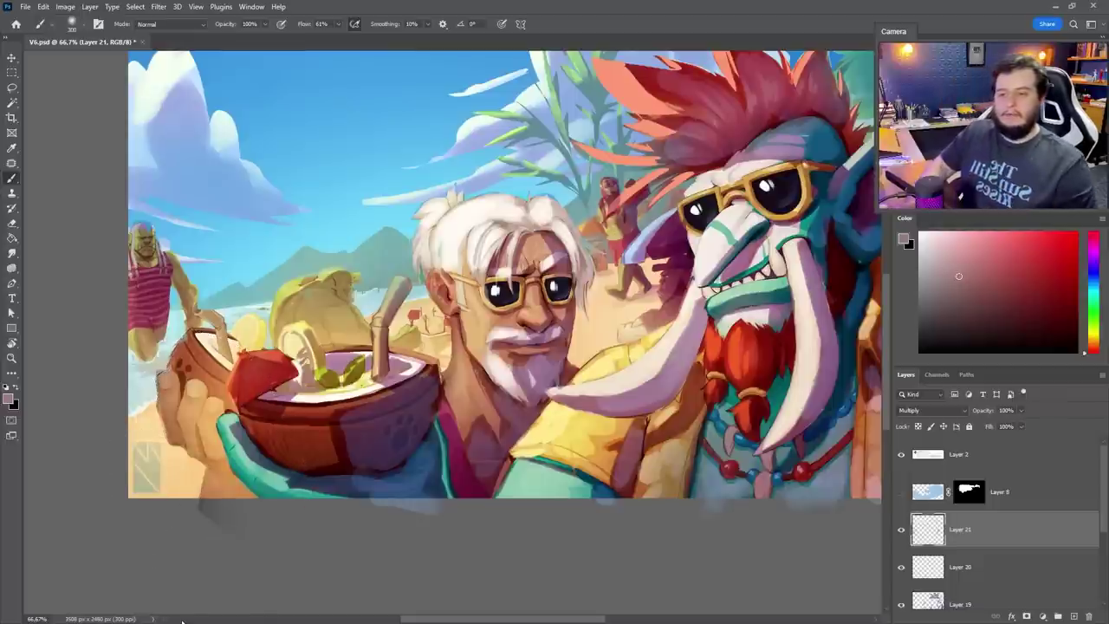
{"action": "key", "text": "e"}
{"action": "left_click_drag", "start_coordinate": [452, 500], "coordinate": [430, 515]}
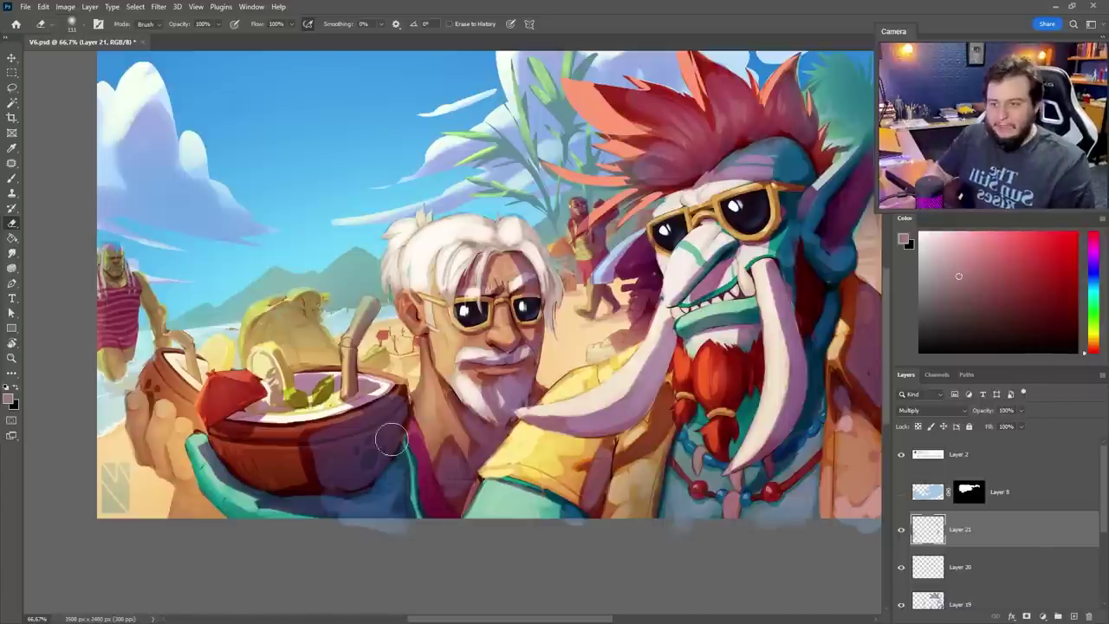
{"action": "mouse_move", "coordinate": [388, 412]}
{"action": "left_mouse_down"}
{"action": "mouse_move", "coordinate": [353, 412]}
{"action": "mouse_move", "coordinate": [379, 405]}
{"action": "mouse_move", "coordinate": [367, 410]}
{"action": "left_mouse_up"}
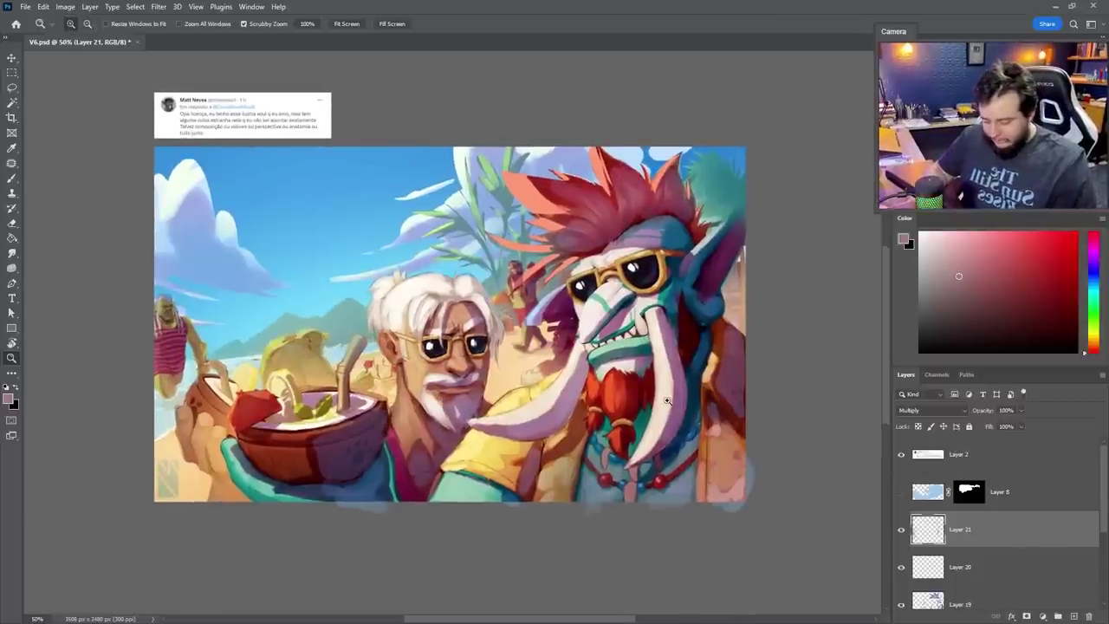
Add Layer 22, choose the Splerdge brush and sample a reddish brown from the troll's shadowed hair
{"action": "left_click", "coordinate": [1075, 617]}
{"action": "left_click", "coordinate": [572, 399]}
{"action": "key", "text": "b"}
{"action": "right_click", "coordinate": [595, 404]}
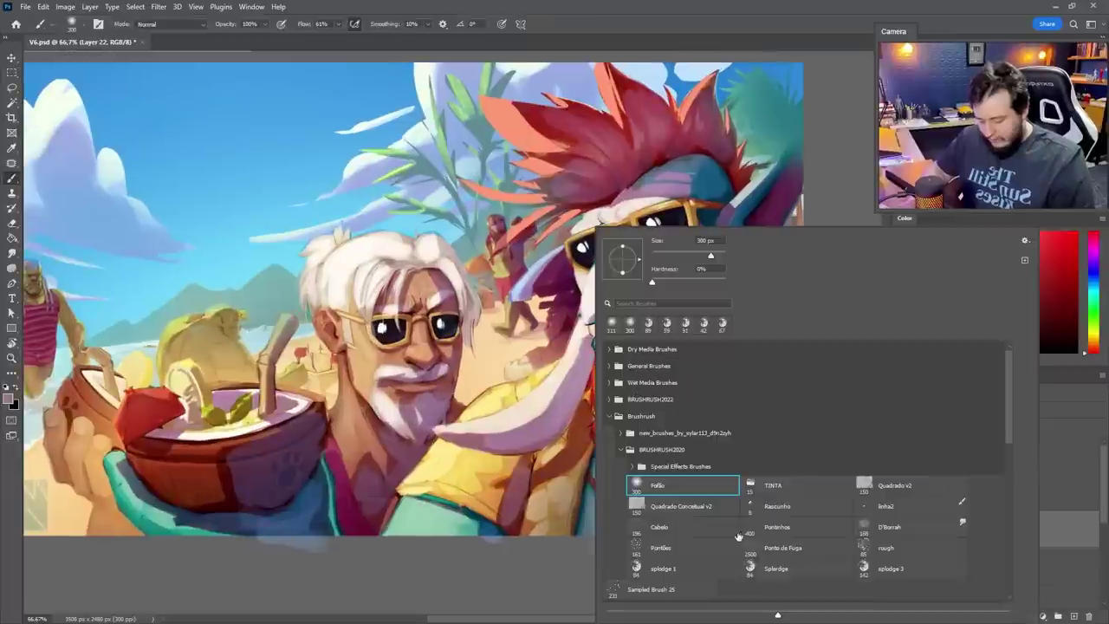
{"action": "left_click", "coordinate": [754, 566]}
{"action": "key", "text": "Return"}
{"action": "left_click", "coordinate": [745, 356], "text": "alt"}
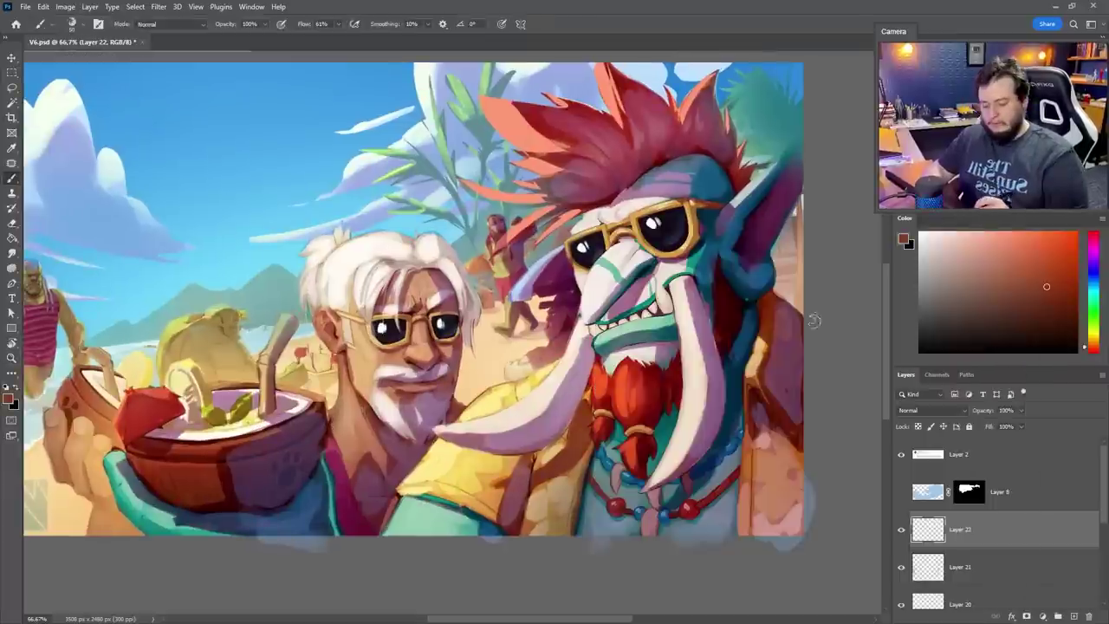
Set the brush to 42 px and paint orange light along the edges of both of the troll's tusks
{"action": "right_click", "coordinate": [560, 394]}
{"action": "left_click", "coordinate": [639, 256]}
{"action": "key", "text": "Return"}
{"action": "key", "text": "ctrl+z"}
{"action": "mouse_move", "coordinate": [438, 431]}
{"action": "left_mouse_down"}
{"action": "mouse_move", "coordinate": [551, 404]}
{"action": "mouse_move", "coordinate": [588, 330]}
{"action": "left_mouse_up"}
{"action": "mouse_move", "coordinate": [703, 279]}
{"action": "left_mouse_down"}
{"action": "mouse_move", "coordinate": [685, 414]}
{"action": "mouse_move", "coordinate": [693, 419]}
{"action": "left_mouse_up"}
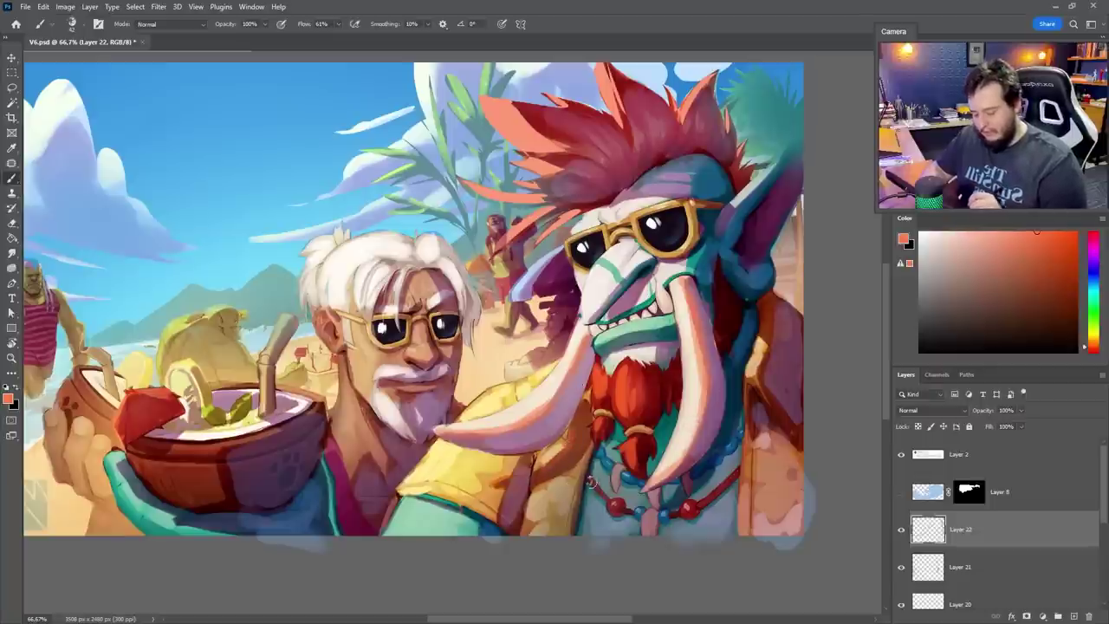
Reduce the brush to 29 px and paint orange light on the troll's nose and forehead and the old man's beard
{"action": "right_click", "coordinate": [663, 303]}
{"action": "key", "text": "Return"}
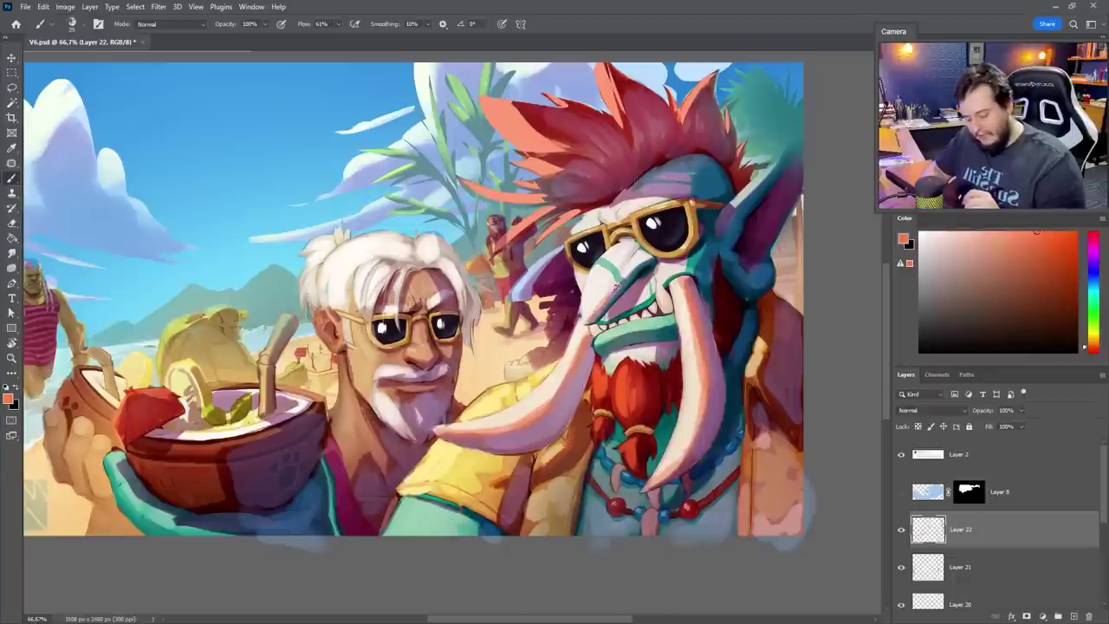
{"action": "left_click", "coordinate": [651, 262]}
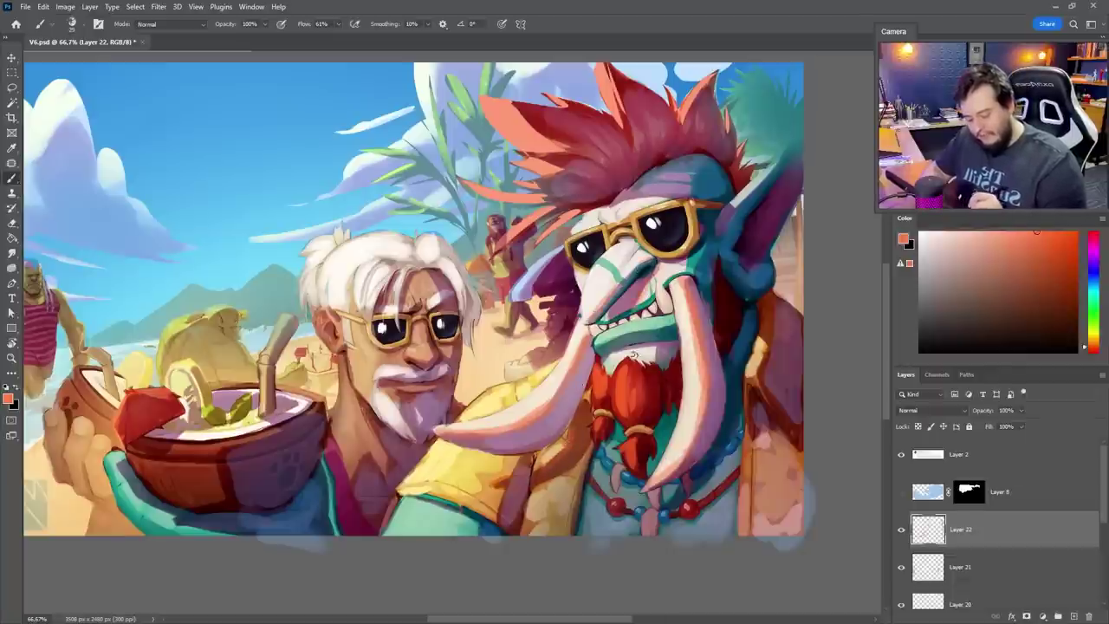
{"action": "left_click_drag", "start_coordinate": [612, 208], "coordinate": [674, 200]}
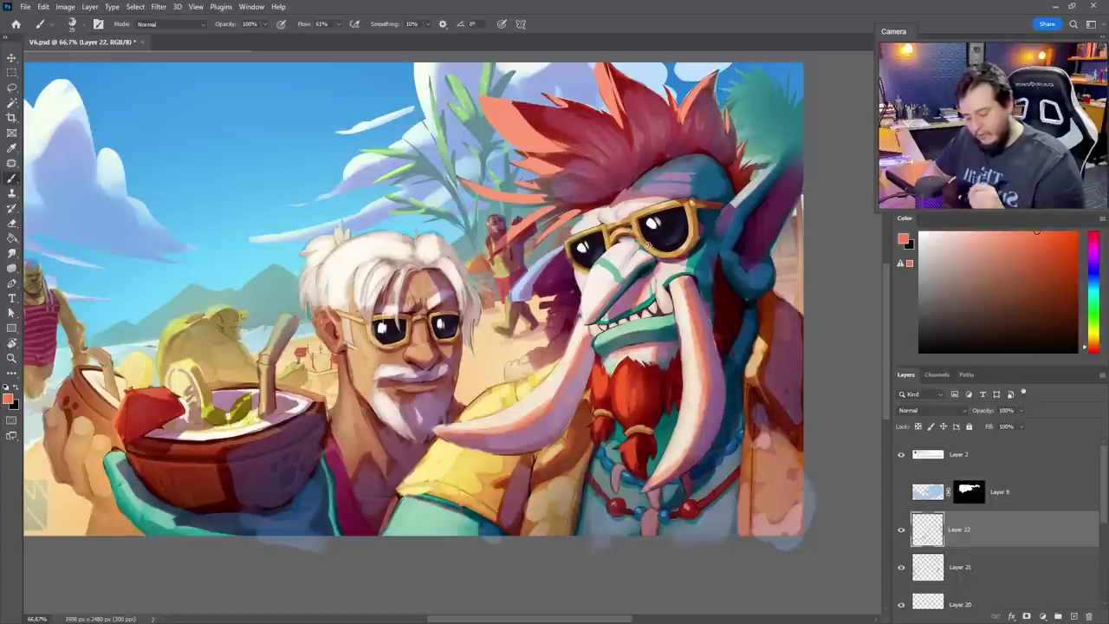
{"action": "mouse_move", "coordinate": [390, 379]}
{"action": "left_mouse_down"}
{"action": "mouse_move", "coordinate": [394, 388]}
{"action": "mouse_move", "coordinate": [404, 374]}
{"action": "left_mouse_up"}
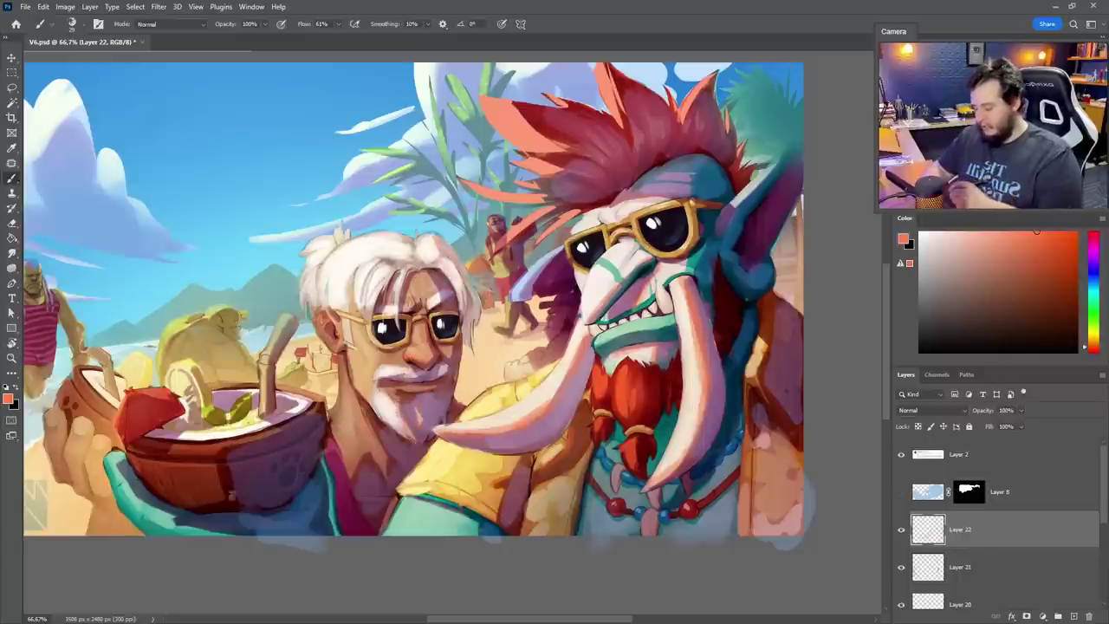
{"action": "left_click_drag", "start_coordinate": [230, 446], "coordinate": [277, 432]}
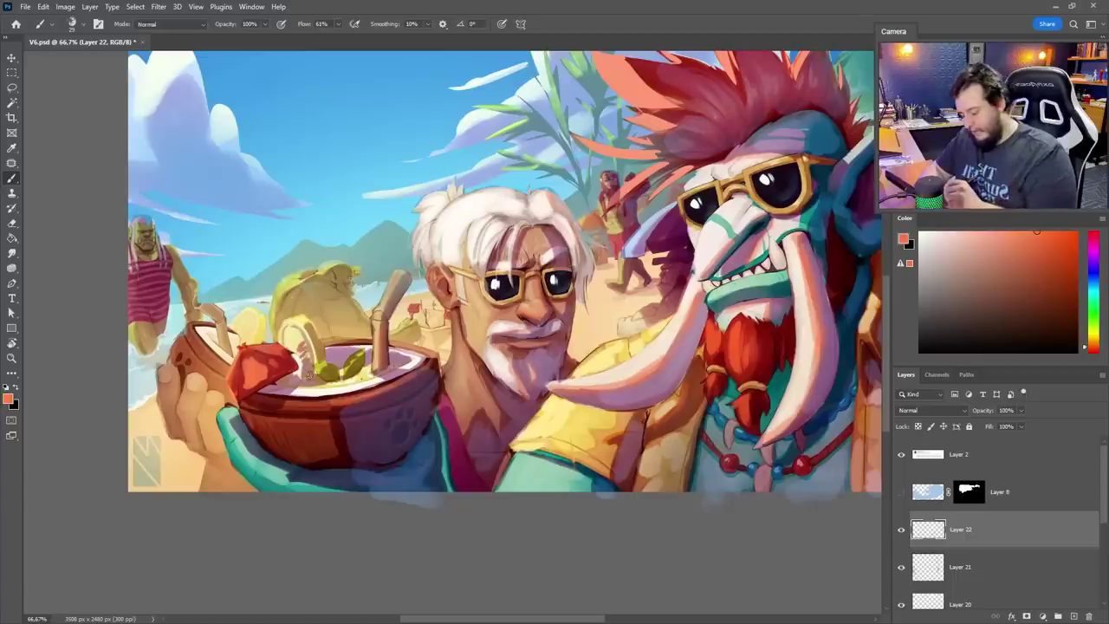
Switch the colour to yellow-green and paint bright translucent light on the lime slice in the front coconut bowl
{"action": "left_click", "coordinate": [1095, 338]}
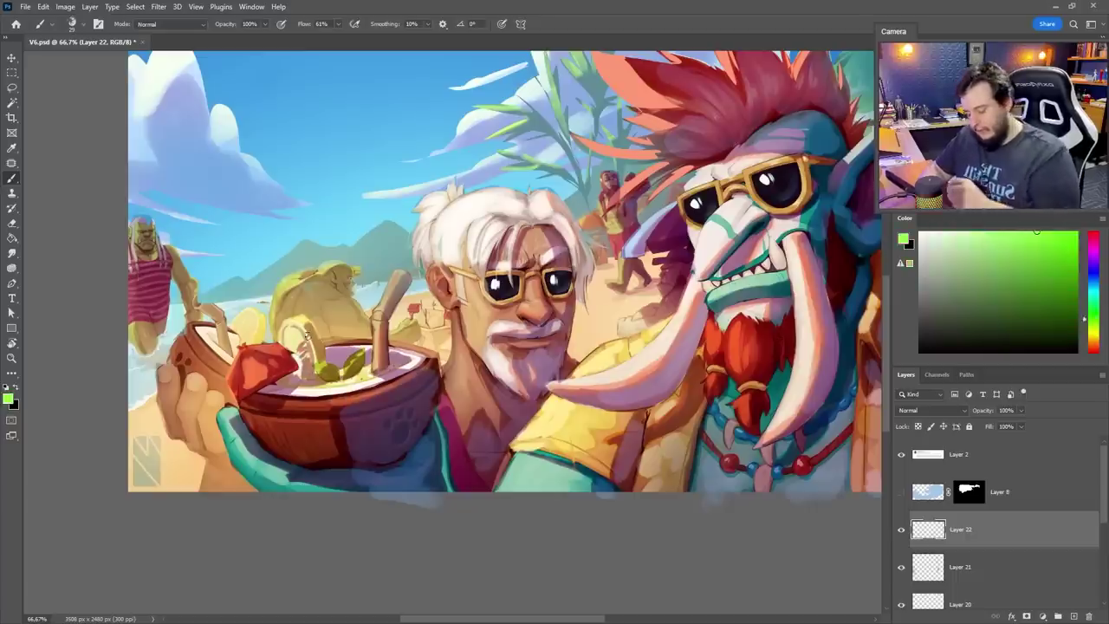
{"action": "left_click", "coordinate": [1094, 331]}
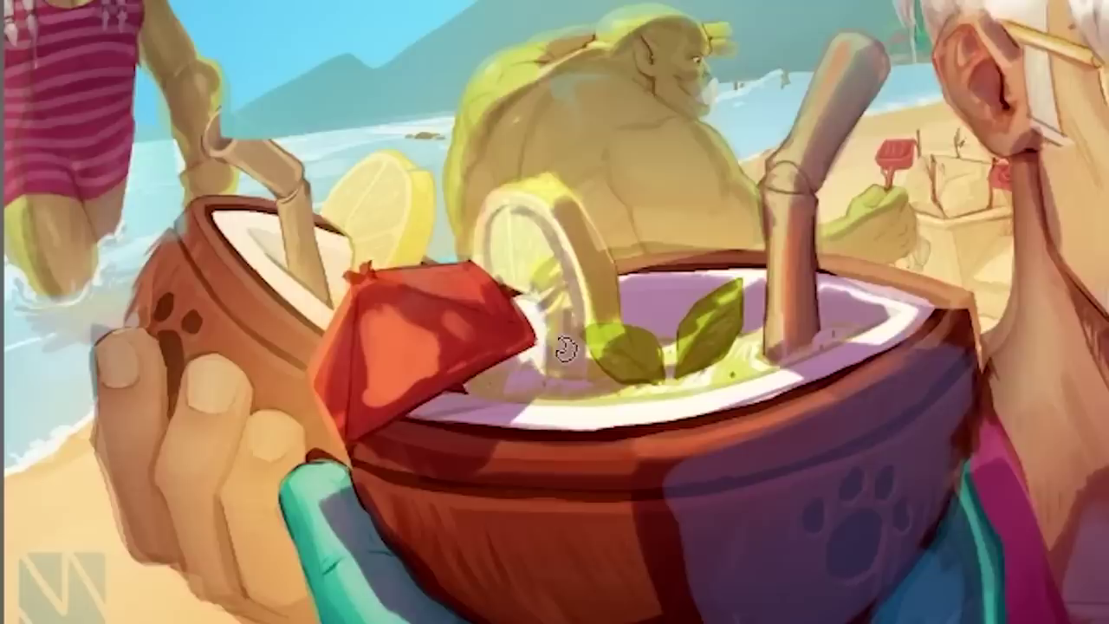
{"action": "mouse_move", "coordinate": [310, 370]}
{"action": "left_mouse_down"}
{"action": "mouse_move", "coordinate": [304, 355]}
{"action": "mouse_move", "coordinate": [318, 342]}
{"action": "left_mouse_up"}
{"action": "left_click_drag", "start_coordinate": [593, 259], "coordinate": [562, 193]}
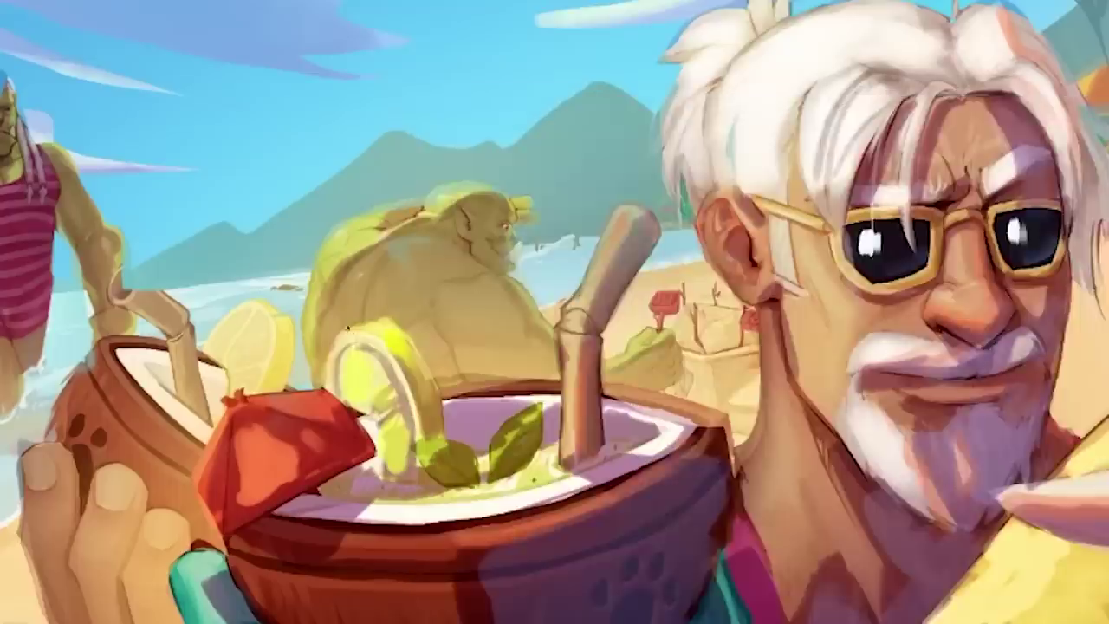
{"action": "left_click_drag", "start_coordinate": [303, 315], "coordinate": [284, 341]}
Resize the brush and paint light highlights on the front bowl's bamboo straw
{"action": "right_click", "coordinate": [405, 227]}
{"action": "left_click_drag", "start_coordinate": [462, 255], "coordinate": [470, 255]}
{"action": "left_click_drag", "start_coordinate": [402, 274], "coordinate": [379, 310]}
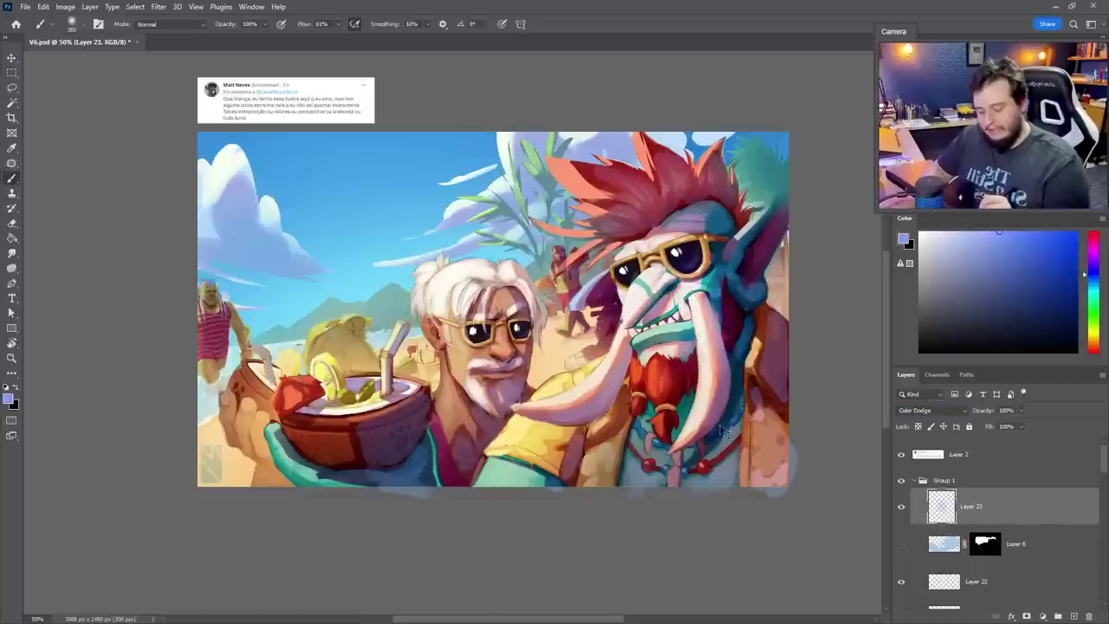
Choose a light orange and paint a soft glow over the troll's face, tusks and chest on the Color Dodge Layer 23
{"action": "left_click", "coordinate": [710, 371], "text": "alt"}
{"action": "key", "text": "ctrl+z"}
{"action": "left_click", "coordinate": [1029, 231]}
{"action": "left_click_drag", "start_coordinate": [670, 288], "coordinate": [653, 309]}
{"action": "mouse_move", "coordinate": [651, 270]}
{"action": "left_mouse_down"}
{"action": "mouse_move", "coordinate": [653, 353]}
{"action": "mouse_move", "coordinate": [579, 383]}
{"action": "mouse_move", "coordinate": [572, 434]}
{"action": "mouse_move", "coordinate": [587, 487]}
{"action": "left_mouse_up"}
{"action": "mouse_move", "coordinate": [713, 416]}
{"action": "left_mouse_down"}
{"action": "mouse_move", "coordinate": [660, 374]}
{"action": "mouse_move", "coordinate": [664, 363]}
{"action": "left_mouse_up"}
{"action": "left_click_drag", "start_coordinate": [489, 374], "coordinate": [468, 368]}
{"action": "key", "text": "ctrl+z"}
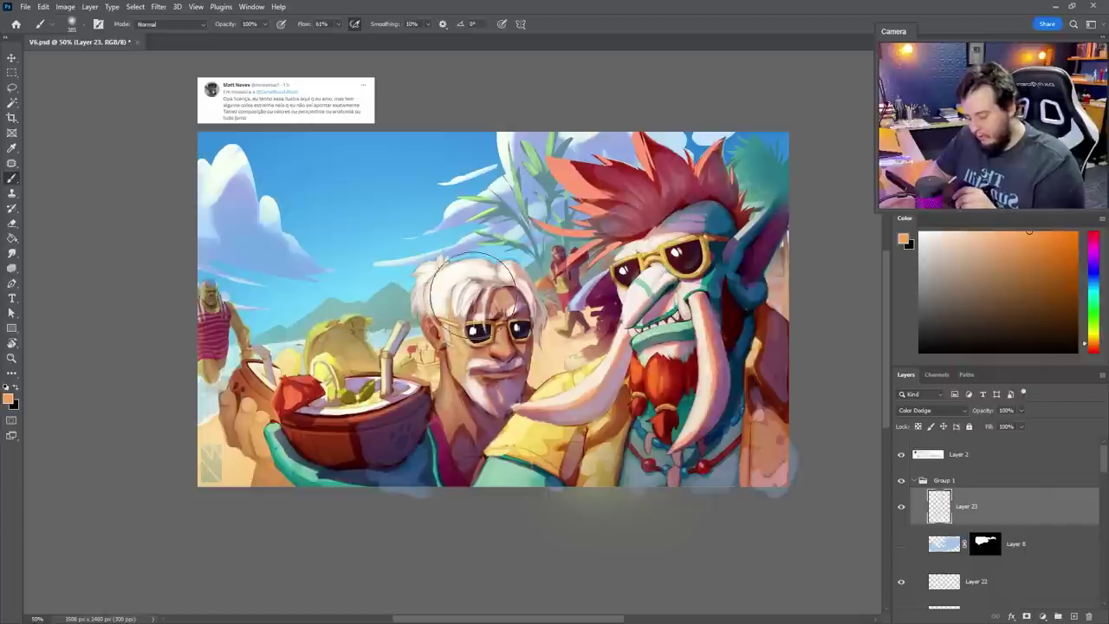
Paint the orange dodge glow on the old man's hair and try it on the coconut bowls
{"action": "left_click_drag", "start_coordinate": [472, 295], "coordinate": [496, 280]}
{"action": "left_click_drag", "start_coordinate": [348, 348], "coordinate": [363, 337]}
{"action": "key", "text": "ctrl+z"}
{"action": "left_click_drag", "start_coordinate": [376, 399], "coordinate": [400, 409]}
{"action": "key", "text": "ctrl+z"}
{"action": "left_click_drag", "start_coordinate": [262, 389], "coordinate": [272, 411]}
{"action": "key", "text": "ctrl+z"}
Extend the dodge glow over the clouds and palm area, and set Layer 23's opacity to 70%
{"action": "left_click_drag", "start_coordinate": [258, 191], "coordinate": [217, 166]}
{"action": "mouse_move", "coordinate": [532, 208]}
{"action": "left_mouse_down"}
{"action": "mouse_move", "coordinate": [511, 144]}
{"action": "mouse_move", "coordinate": [485, 199]}
{"action": "mouse_move", "coordinate": [475, 276]}
{"action": "mouse_move", "coordinate": [459, 278]}
{"action": "mouse_move", "coordinate": [463, 265]}
{"action": "left_mouse_up"}
{"action": "left_click", "coordinate": [1021, 410]}
{"action": "left_click_drag", "start_coordinate": [1023, 425], "coordinate": [1008, 424]}
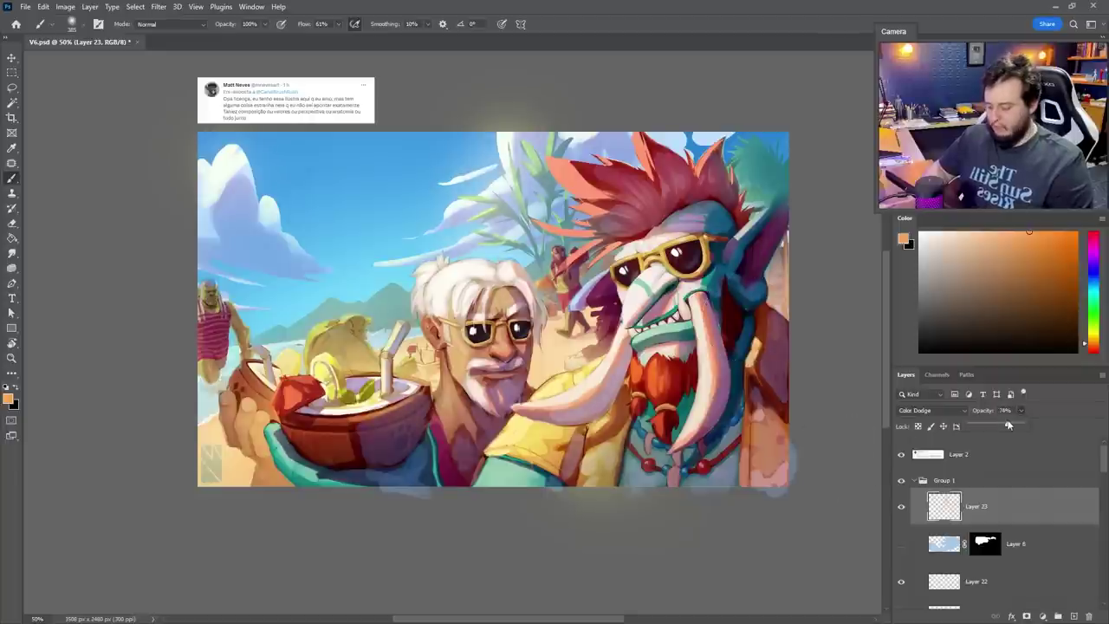
Brighten the sky above the mountains on Layer 5 with a light cyan colour and a soft 1102 px brush
{"action": "scroll", "coordinate": [996, 520], "scroll_direction": "down", "scroll_amount": 5}
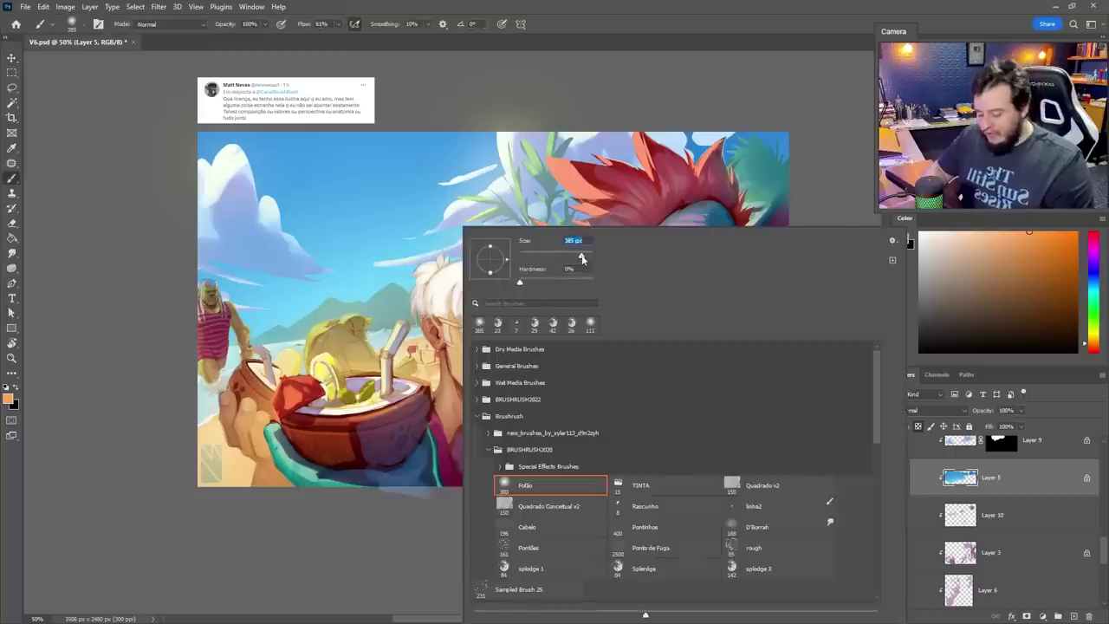
{"action": "left_click", "coordinate": [367, 282], "text": "alt"}
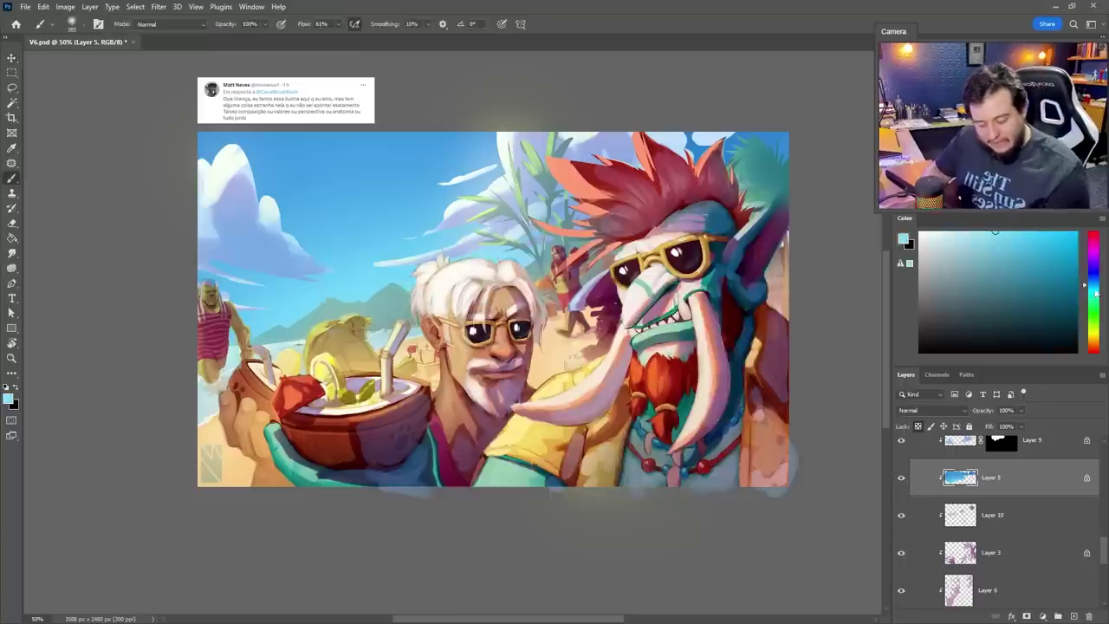
{"action": "left_click", "coordinate": [1093, 289]}
{"action": "left_click_drag", "start_coordinate": [351, 318], "coordinate": [423, 270]}
{"action": "key", "text": "ctrl+z"}
{"action": "right_click", "coordinate": [512, 276]}
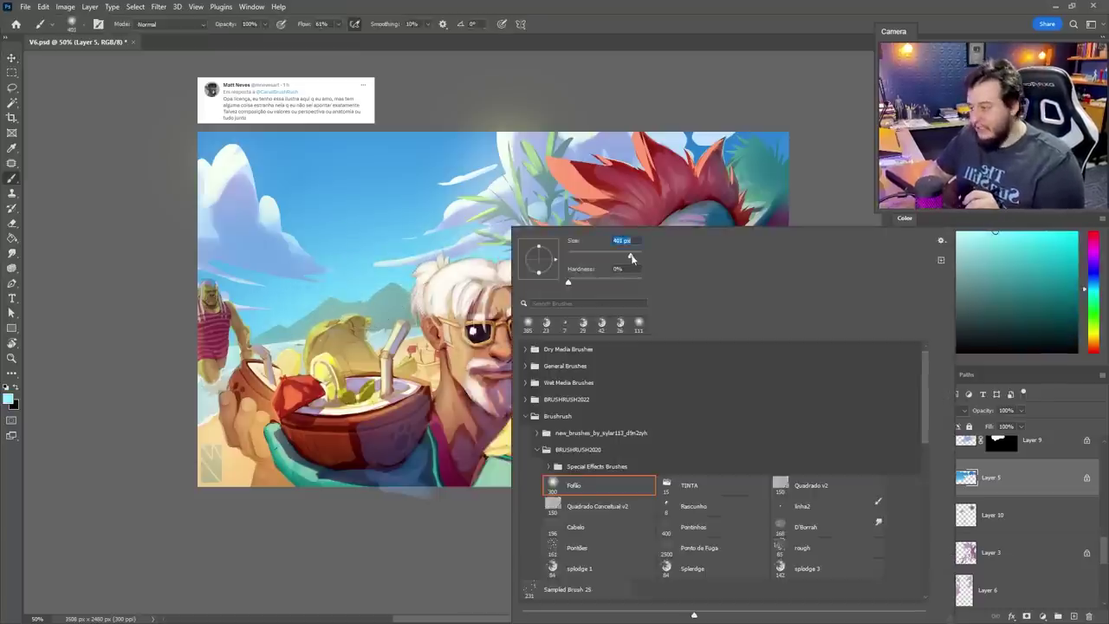
{"action": "left_click_drag", "start_coordinate": [631, 255], "coordinate": [635, 255]}
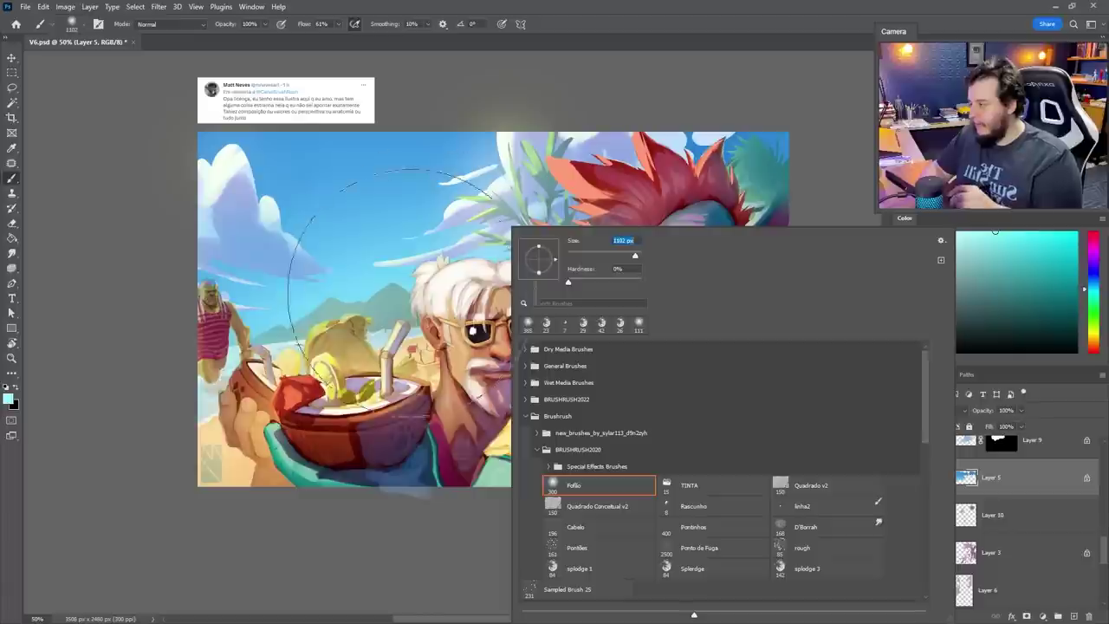
{"action": "mouse_move", "coordinate": [333, 299]}
{"action": "left_mouse_down"}
{"action": "mouse_move", "coordinate": [490, 260]}
{"action": "mouse_move", "coordinate": [451, 264]}
{"action": "left_mouse_up"}
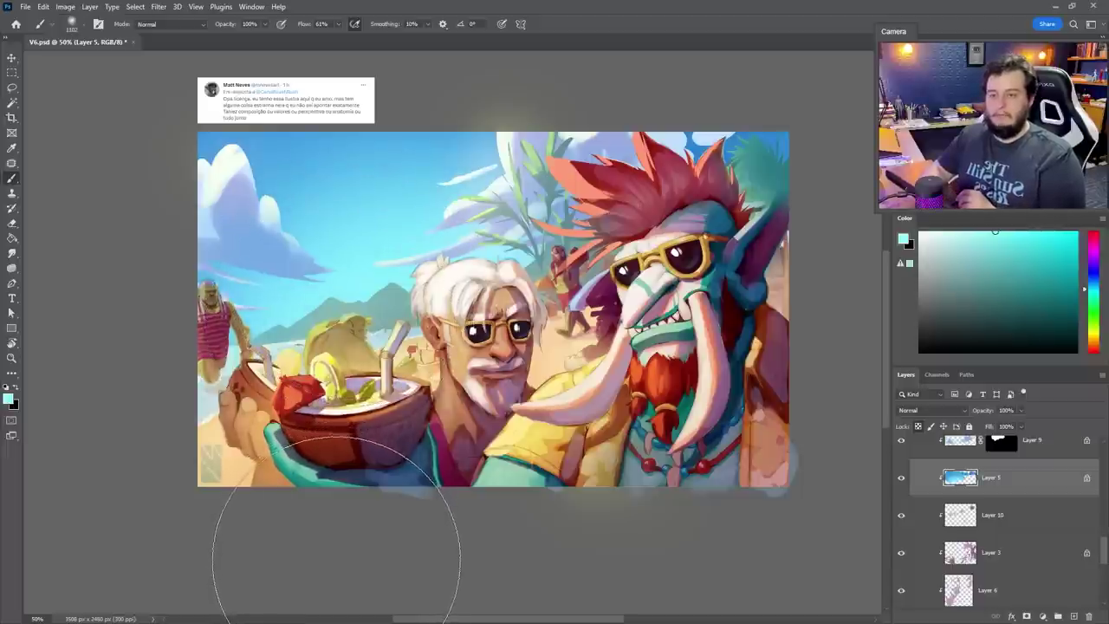
Select the clouds on Layer 9 and tint their lower parts with light cyan sampled from the sky
{"action": "key", "text": "v"}
{"action": "left_click", "coordinate": [685, 310]}
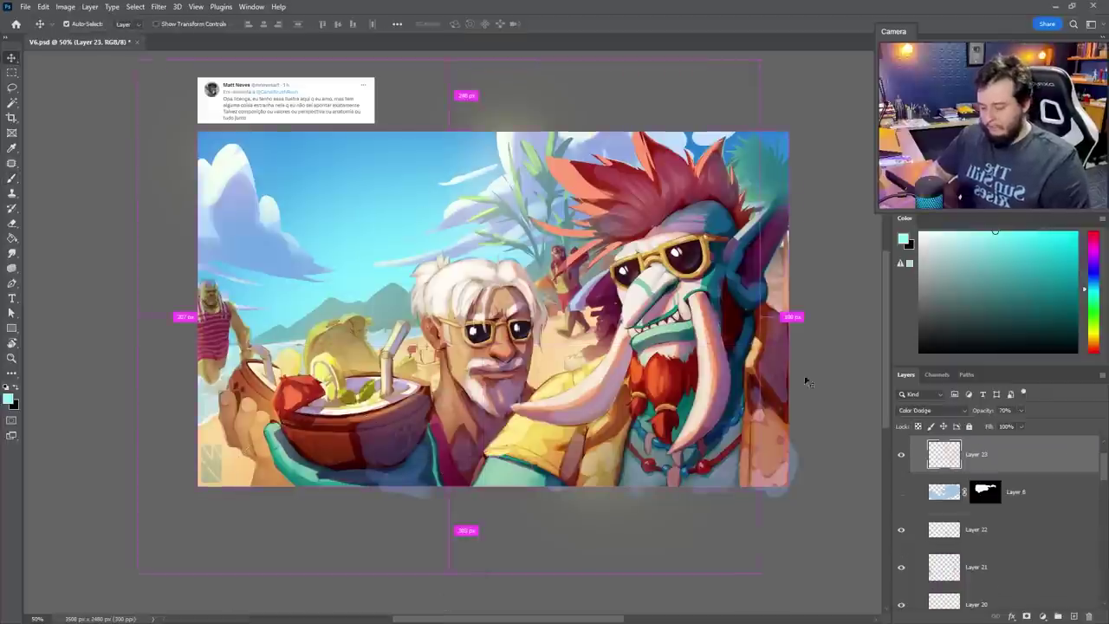
{"action": "scroll", "coordinate": [966, 574], "scroll_direction": "down", "scroll_amount": 2}
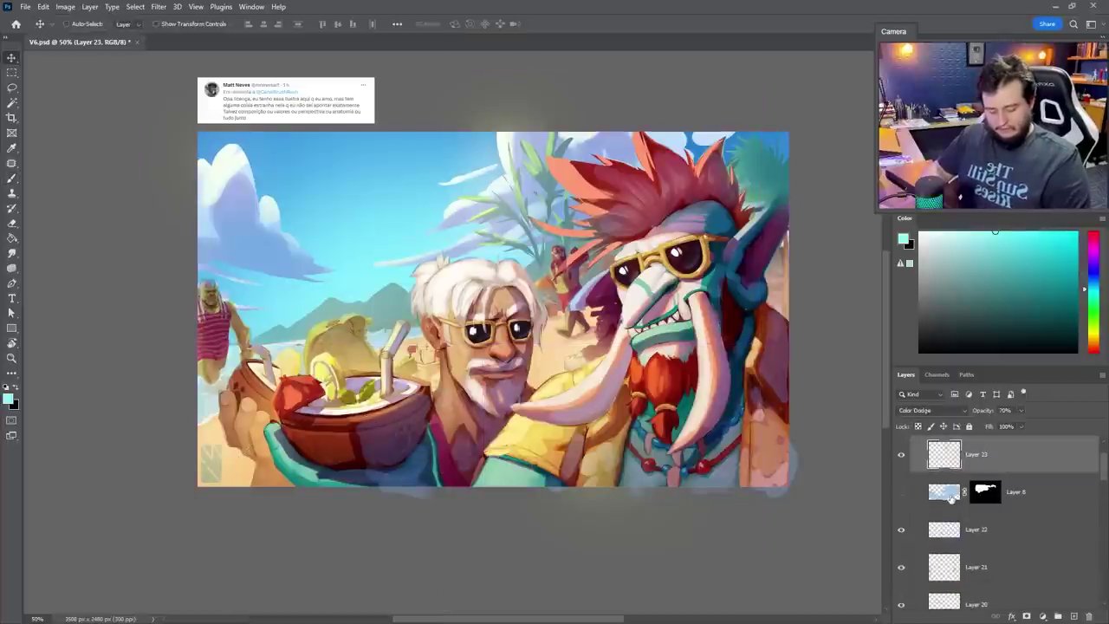
{"action": "scroll", "coordinate": [953, 520], "scroll_direction": "down", "scroll_amount": 6}
{"action": "left_click", "coordinate": [962, 502]}
{"action": "key", "text": "b"}
{"action": "left_click", "coordinate": [352, 254], "text": "alt"}
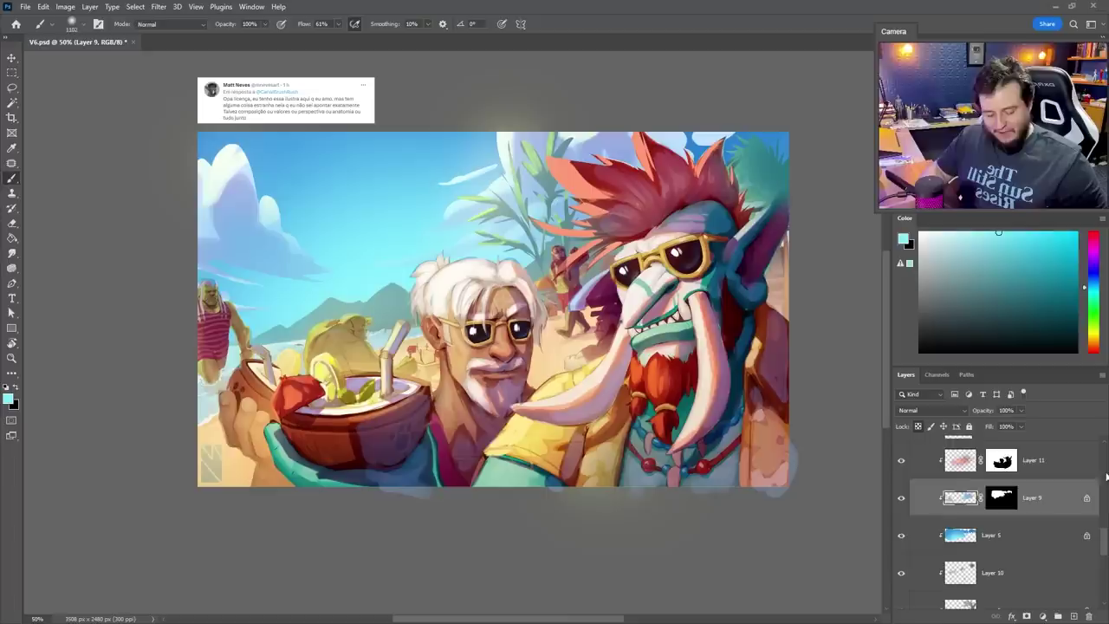
Add Layer 24 above Layer 23, lasso a seagull silhouette in the sky near the large cloud and fill it with pale lavender
{"action": "scroll", "coordinate": [1090, 484], "scroll_direction": "up", "scroll_amount": 5}
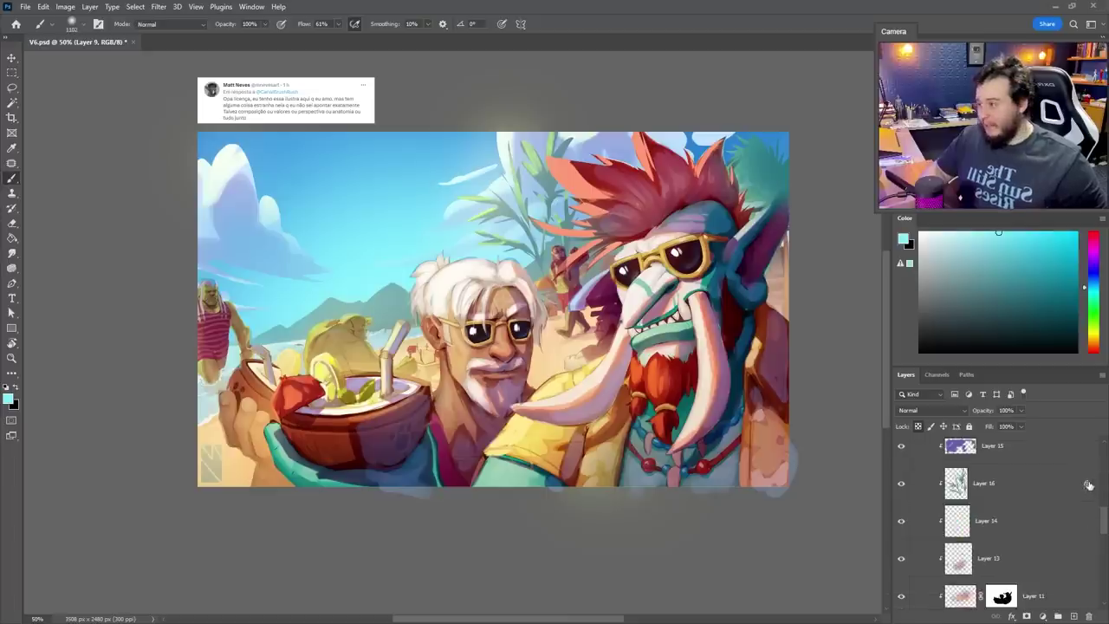
{"action": "scroll", "coordinate": [1089, 525], "scroll_direction": "up", "scroll_amount": 5}
{"action": "left_click", "coordinate": [1044, 506]}
{"action": "key", "text": "k"}
{"action": "key", "text": "j"}
{"action": "key", "text": "l"}
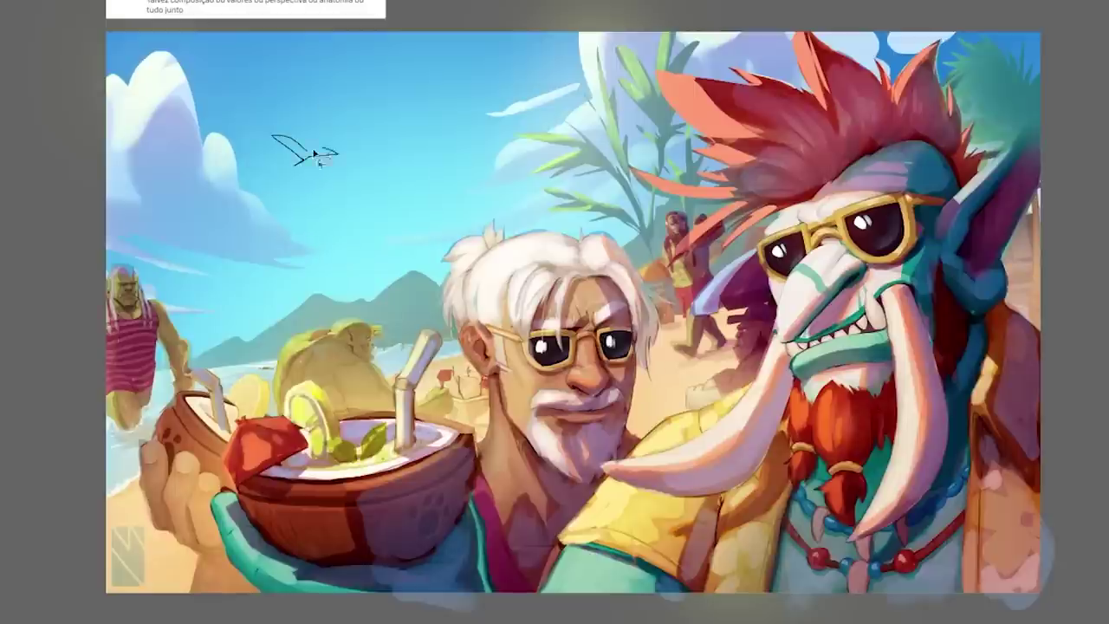
{"action": "left_click_drag", "start_coordinate": [313, 151], "coordinate": [305, 160]}
{"action": "mouse_move", "coordinate": [487, 209]}
{"action": "left_mouse_down"}
{"action": "mouse_move", "coordinate": [505, 198]}
{"action": "mouse_move", "coordinate": [494, 206]}
{"action": "left_mouse_up"}
{"action": "left_click_drag", "start_coordinate": [260, 234], "coordinate": [286, 244]}
{"action": "left_click_drag", "start_coordinate": [220, 295], "coordinate": [227, 302]}
{"action": "left_click_drag", "start_coordinate": [365, 151], "coordinate": [370, 156]}
{"action": "left_click_drag", "start_coordinate": [397, 301], "coordinate": [404, 304]}
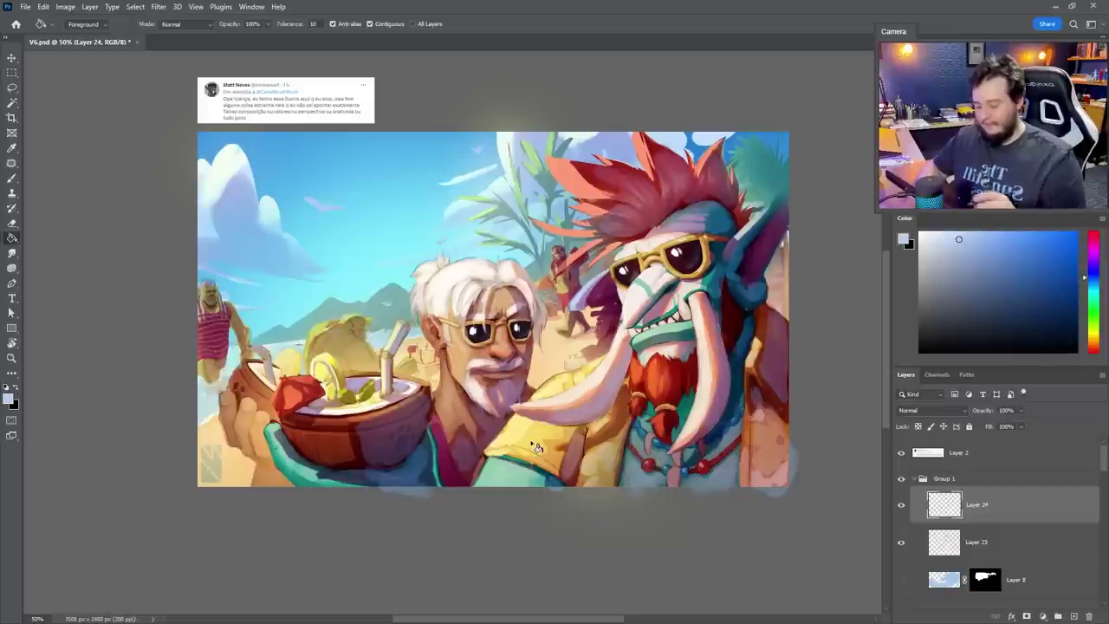
Lock Layer 24's transparency and brighten the seagull with white sampled from the clouds, using a 47 px textured brush
{"action": "key", "text": "b"}
{"action": "right_click", "coordinate": [465, 425]}
{"action": "left_click", "coordinate": [566, 502]}
{"action": "left_click_drag", "start_coordinate": [565, 256], "coordinate": [536, 255]}
{"action": "left_click", "coordinate": [504, 139], "text": "alt"}
{"action": "left_click_drag", "start_coordinate": [319, 201], "coordinate": [328, 206]}
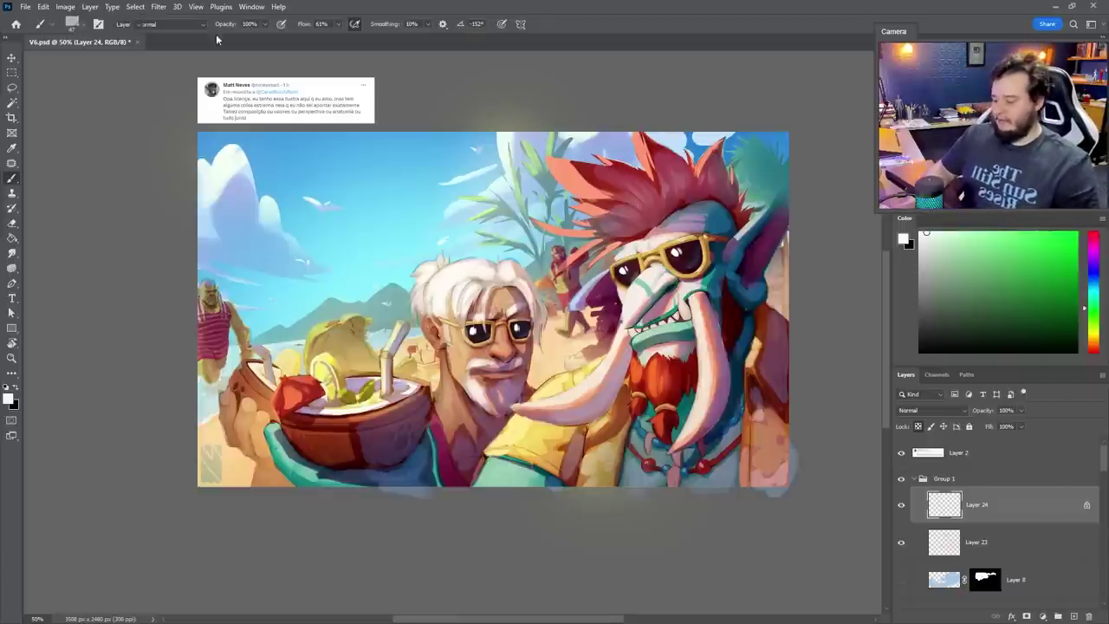
Adjust the sky on Layer 5 with Hue/Saturation, setting saturation to +34 and lowering the lightness slightly
{"action": "key", "text": "v"}
{"action": "left_click", "coordinate": [286, 190]}
{"action": "scroll", "coordinate": [969, 533], "scroll_direction": "up", "scroll_amount": 3}
{"action": "left_click", "coordinate": [960, 549]}
{"action": "key", "text": "ctrl+u"}
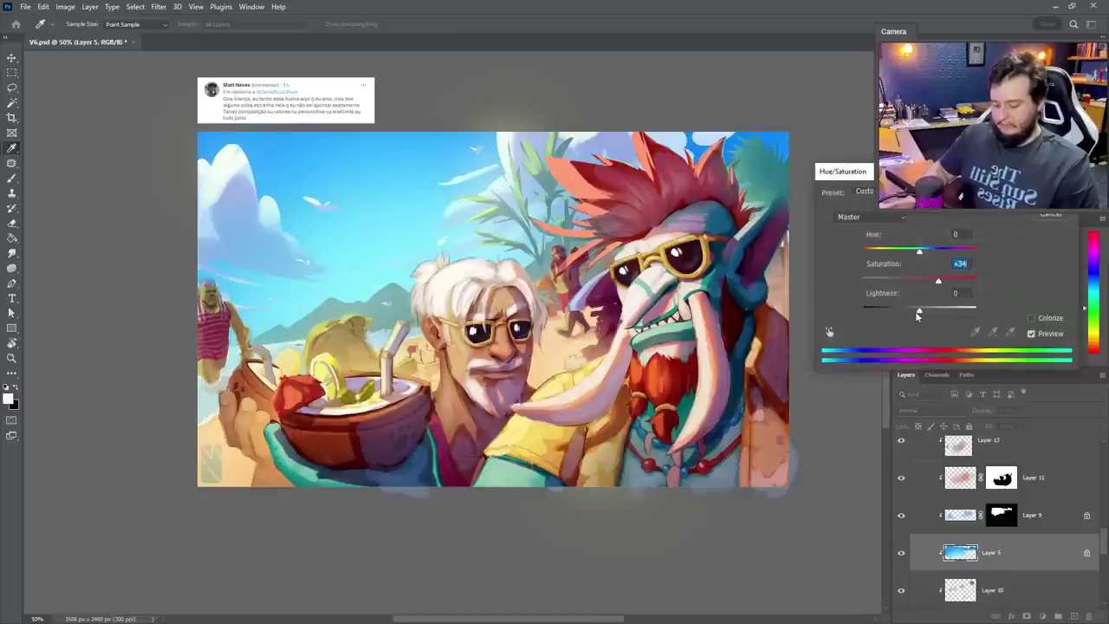
{"action": "left_click_drag", "start_coordinate": [917, 315], "coordinate": [914, 316]}
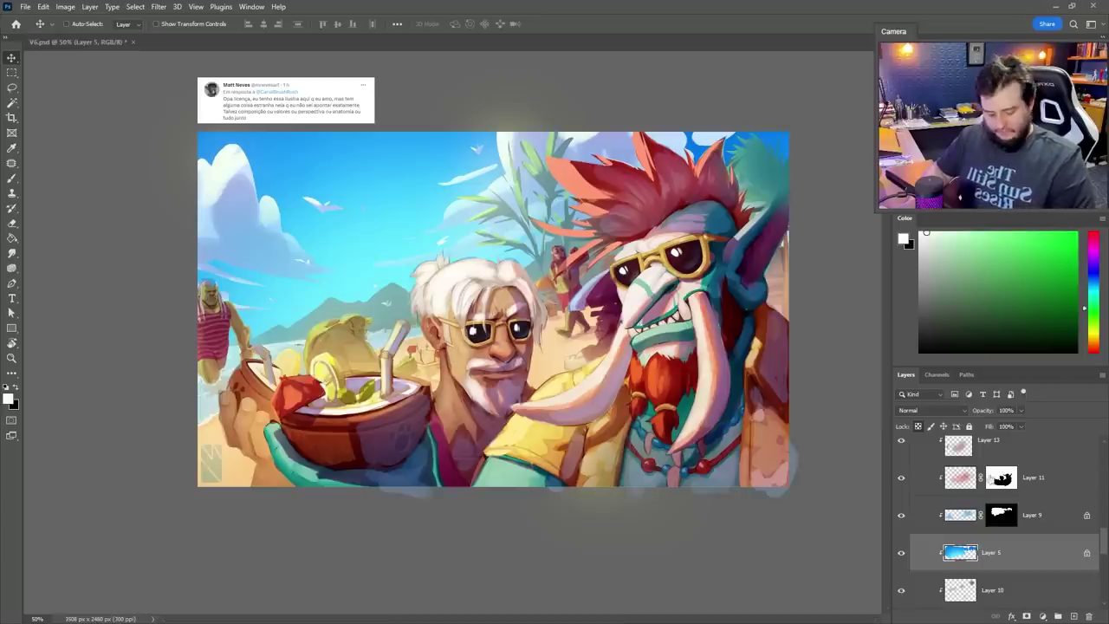
Add Layer 25 at the top of Group 1 and paint light teal patches over the distant mountains
{"action": "left_click", "coordinate": [387, 311], "text": "ctrl"}
{"action": "left_click", "coordinate": [1073, 615]}
{"action": "key", "text": "ctrl+shift+]"}
{"action": "key", "text": "b"}
{"action": "left_click", "coordinate": [377, 308], "text": "alt"}
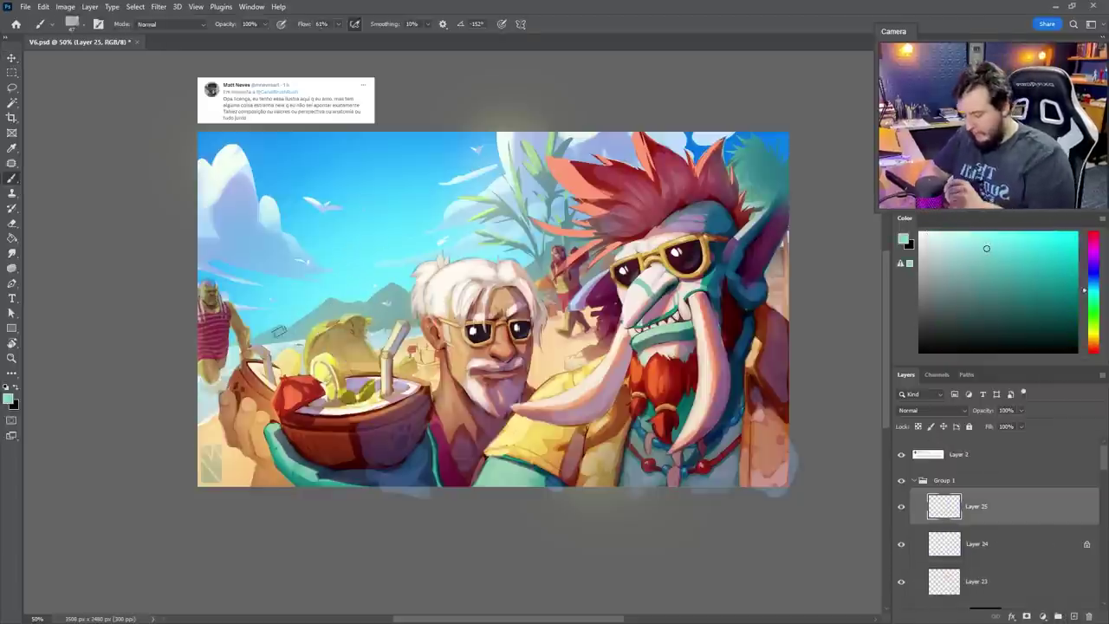
{"action": "mouse_move", "coordinate": [312, 322]}
{"action": "left_mouse_down"}
{"action": "mouse_move", "coordinate": [374, 305]}
{"action": "mouse_move", "coordinate": [377, 321]}
{"action": "mouse_move", "coordinate": [390, 319]}
{"action": "mouse_move", "coordinate": [398, 291]}
{"action": "mouse_move", "coordinate": [406, 311]}
{"action": "mouse_move", "coordinate": [419, 293]}
{"action": "left_mouse_up"}
Set Layer 25's lightness to -7 with Hue/Saturation and blend the mountains' base with light cyan
{"action": "key", "text": "ctrl+u"}
{"action": "left_click_drag", "start_coordinate": [919, 309], "coordinate": [914, 308]}
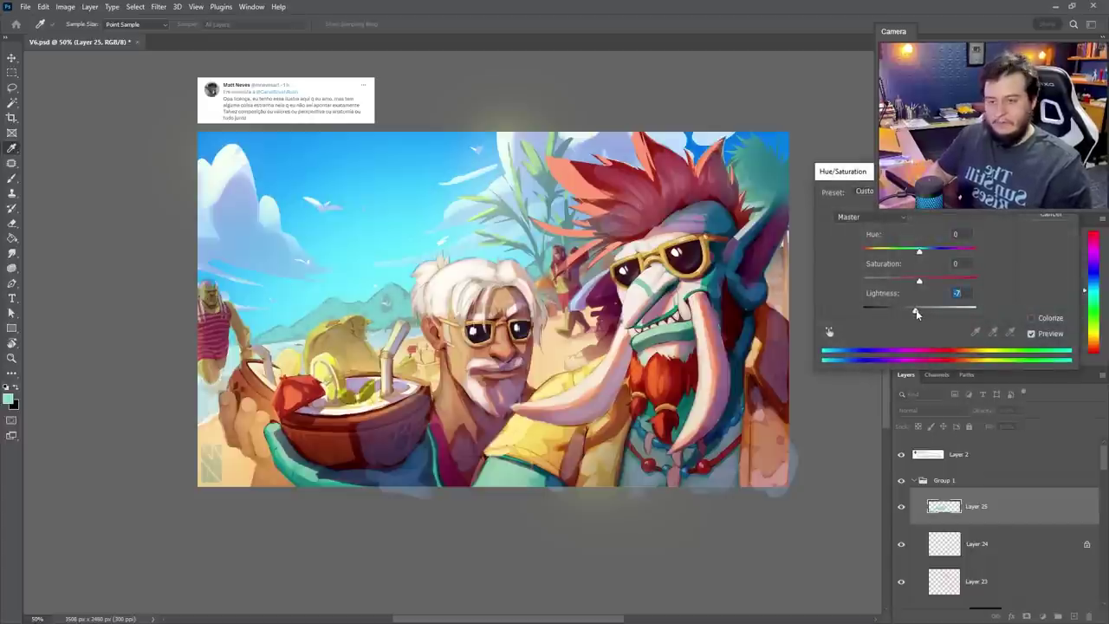
{"action": "key", "text": "Return"}
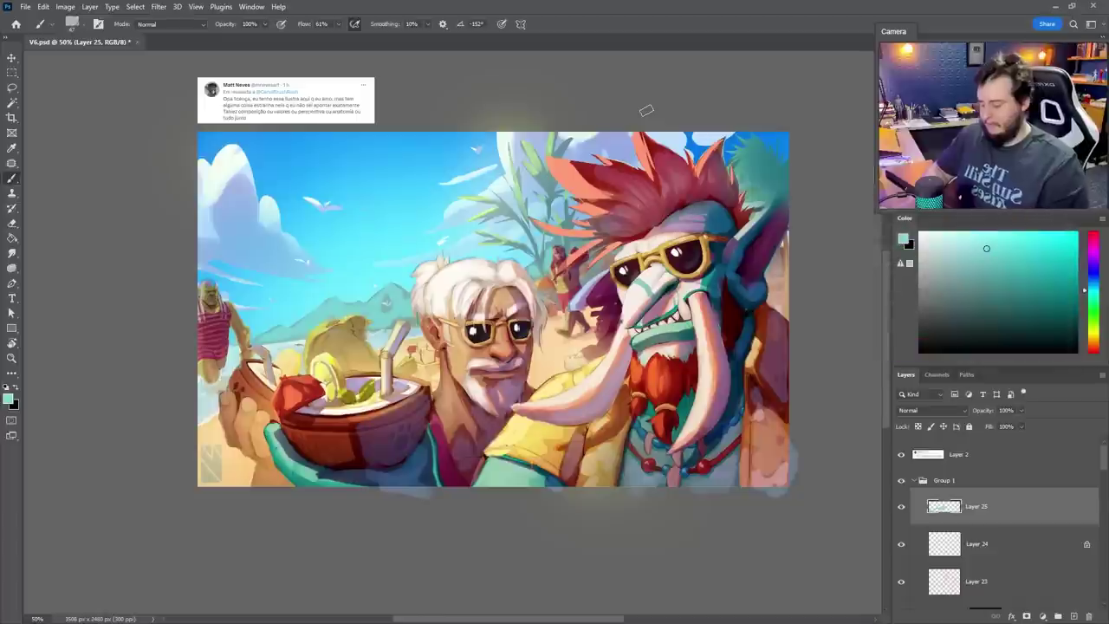
{"action": "left_click", "coordinate": [269, 325], "text": "alt"}
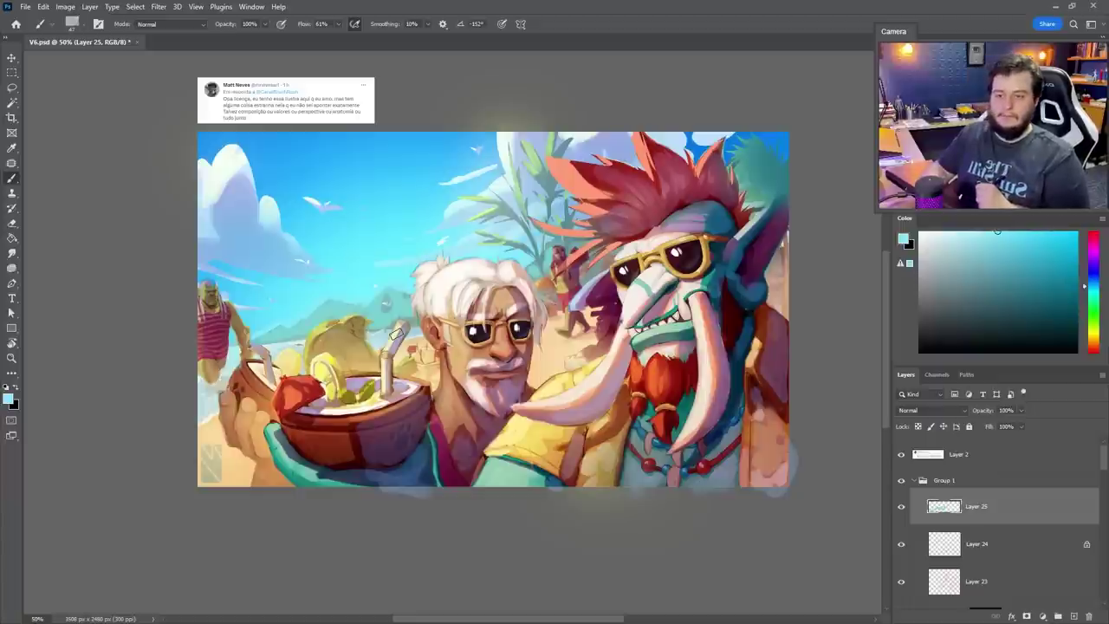
Outline the old man's white hair and bun with thin muted reddish-brown strokes, using a 17 px brush
{"action": "scroll", "coordinate": [395, 334], "scroll_direction": "up", "scroll_amount": 1}
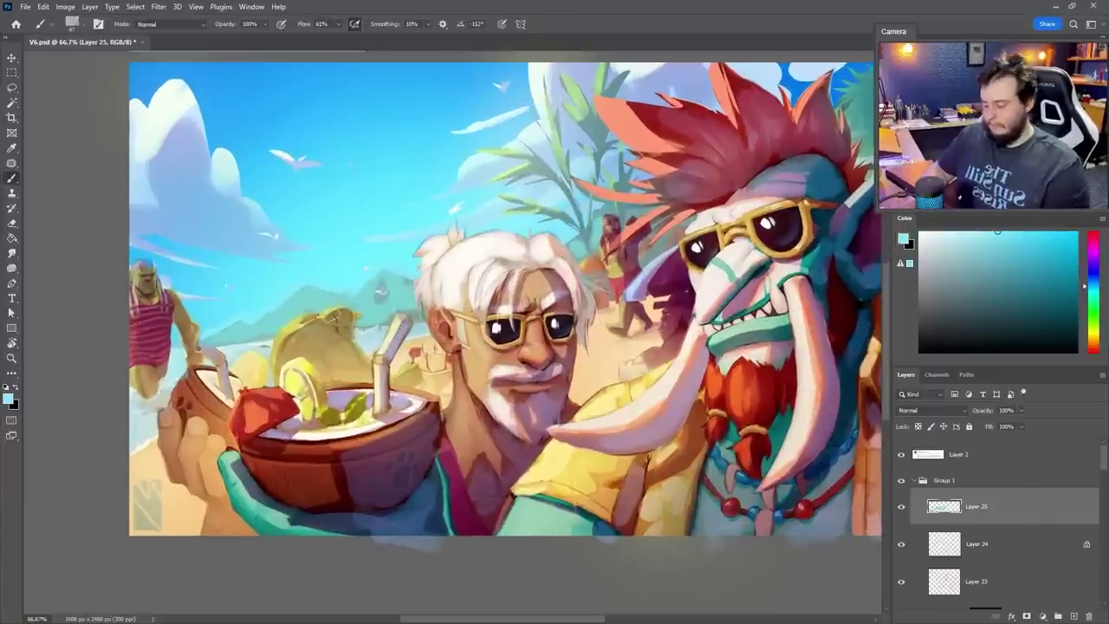
{"action": "left_click", "coordinate": [556, 277], "text": "alt"}
{"action": "right_click", "coordinate": [555, 299]}
{"action": "left_click_drag", "start_coordinate": [624, 258], "coordinate": [618, 257]}
{"action": "mouse_move", "coordinate": [417, 256]}
{"action": "left_mouse_down"}
{"action": "mouse_move", "coordinate": [430, 246]}
{"action": "mouse_move", "coordinate": [416, 302]}
{"action": "left_mouse_up"}
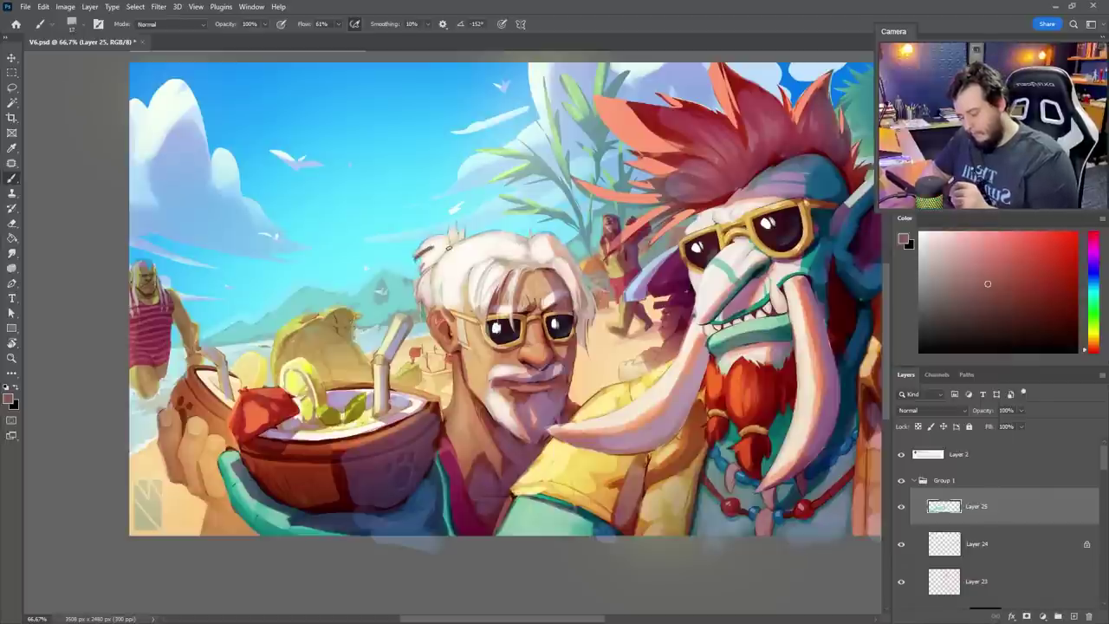
{"action": "left_click_drag", "start_coordinate": [463, 242], "coordinate": [439, 307]}
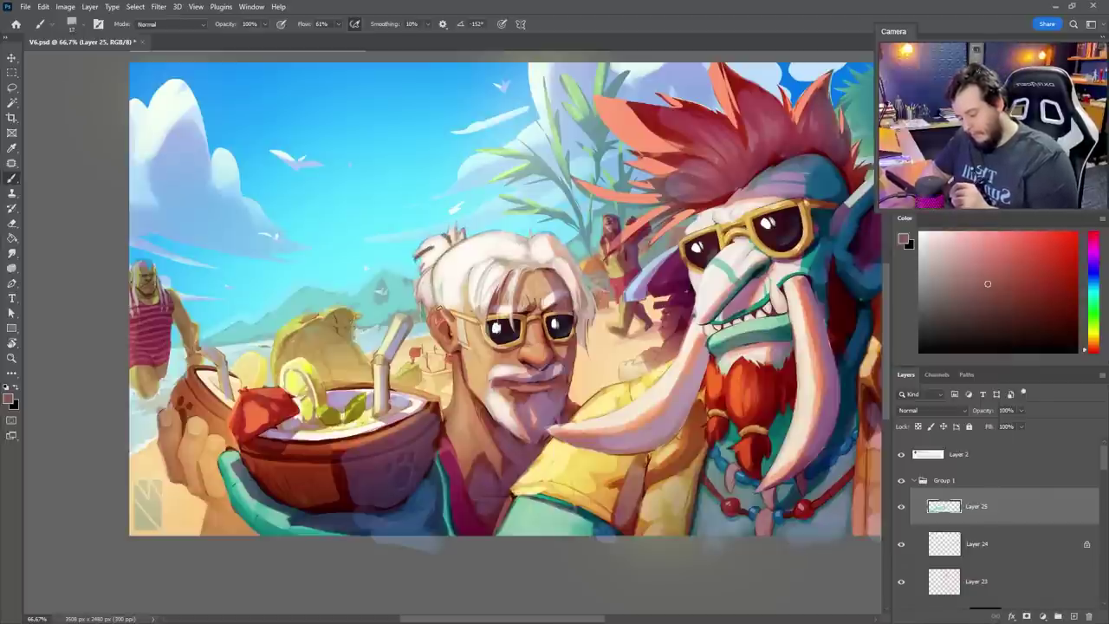
{"action": "mouse_move", "coordinate": [525, 245]}
{"action": "left_mouse_down"}
{"action": "mouse_move", "coordinate": [510, 265]}
{"action": "mouse_move", "coordinate": [473, 253]}
{"action": "left_mouse_up"}
{"action": "mouse_move", "coordinate": [546, 230]}
{"action": "left_mouse_down"}
{"action": "mouse_move", "coordinate": [591, 287]}
{"action": "mouse_move", "coordinate": [589, 317]}
{"action": "left_mouse_up"}
{"action": "left_click_drag", "start_coordinate": [583, 308], "coordinate": [579, 342]}
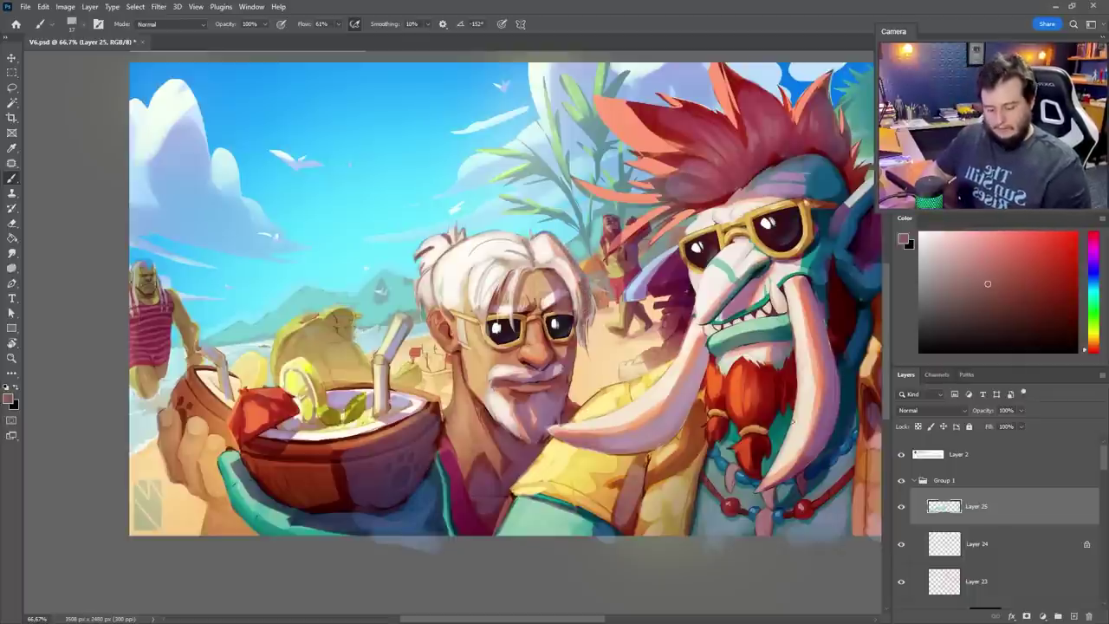
Add Layer 26 and paint reflections on both characters' sunglasses, sky blue above and sandy orange along the lower lenses
{"action": "left_click", "coordinate": [1075, 613]}
{"action": "left_click_drag", "start_coordinate": [729, 431], "coordinate": [675, 449]}
{"action": "scroll", "coordinate": [935, 538], "scroll_direction": "down", "scroll_amount": 1}
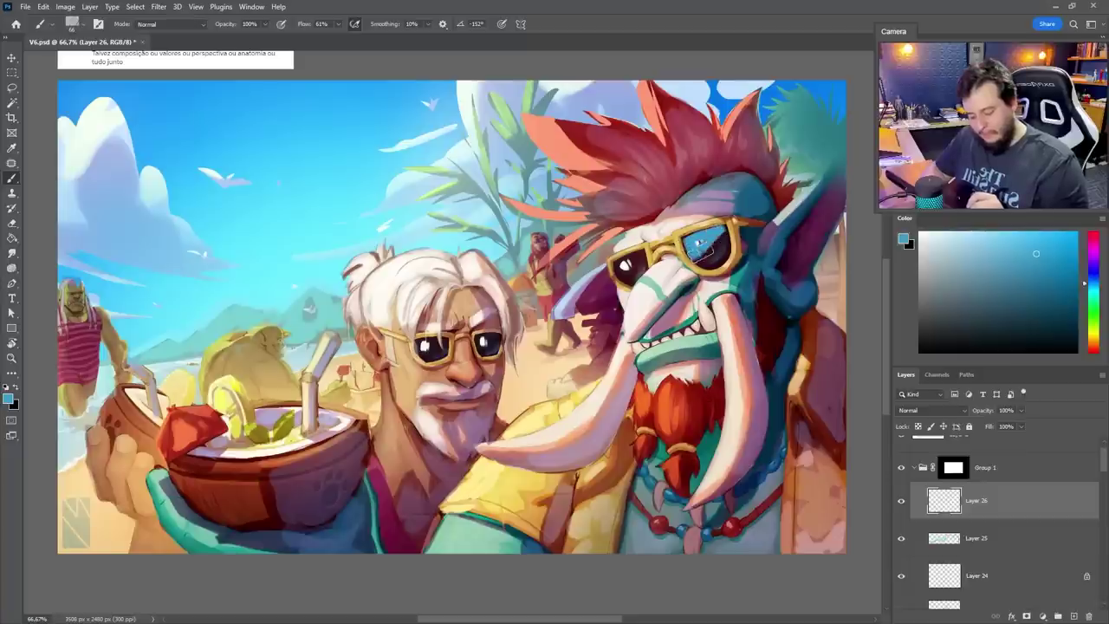
{"action": "left_click", "coordinate": [701, 243]}
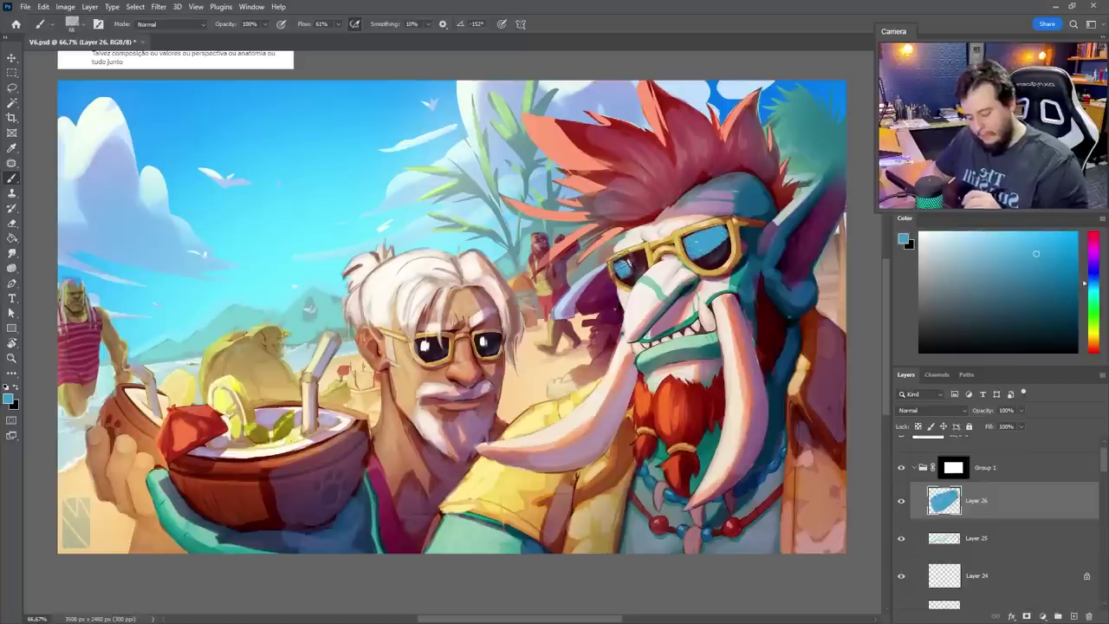
{"action": "left_click_drag", "start_coordinate": [626, 267], "coordinate": [641, 260]}
{"action": "left_click_drag", "start_coordinate": [425, 345], "coordinate": [481, 349]}
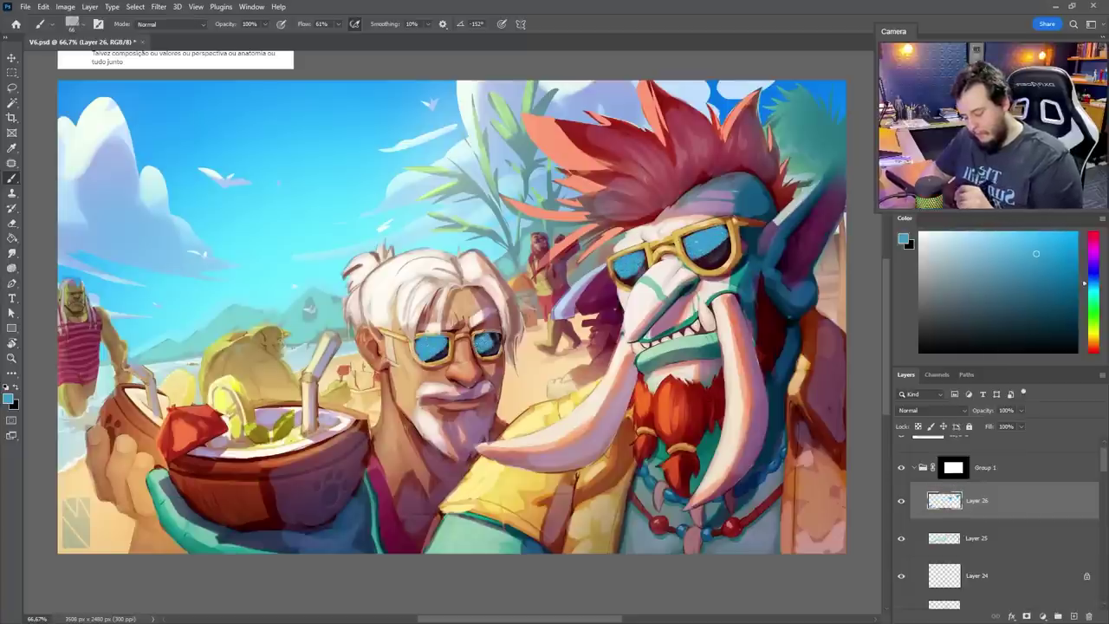
{"action": "left_click", "coordinate": [830, 267], "text": "alt"}
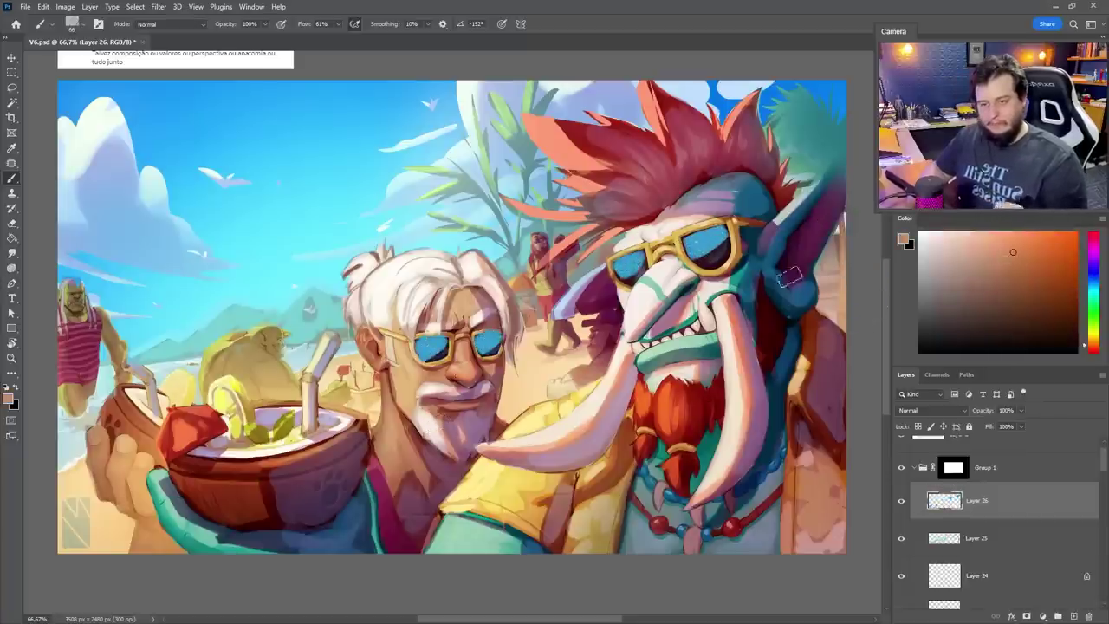
{"action": "left_click_drag", "start_coordinate": [431, 343], "coordinate": [509, 340]}
{"action": "mouse_move", "coordinate": [624, 276]}
{"action": "left_mouse_down"}
{"action": "mouse_move", "coordinate": [725, 255]}
{"action": "mouse_move", "coordinate": [733, 239]}
{"action": "left_mouse_up"}
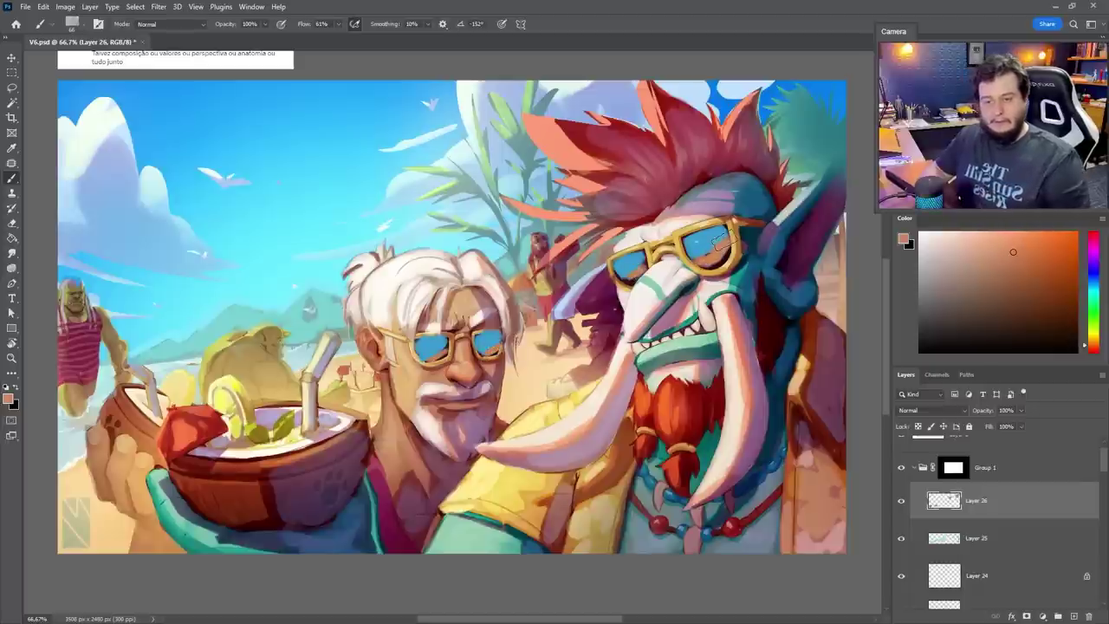
Set Layer 26's blend mode to Screen and its opacity to 49%
{"action": "left_click", "coordinate": [927, 410]}
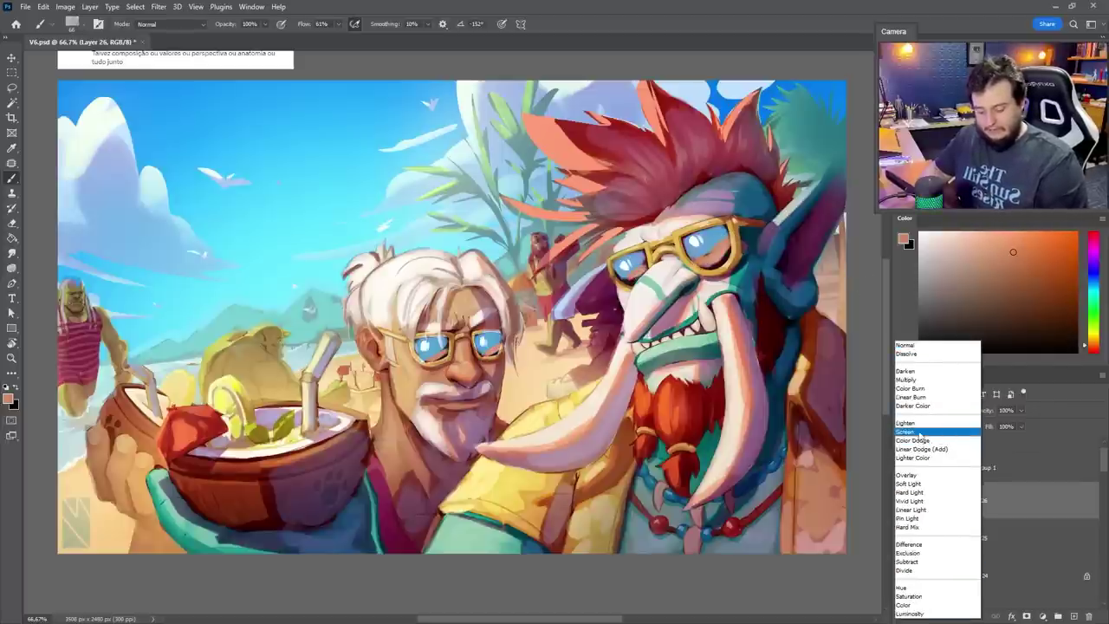
{"action": "left_click", "coordinate": [920, 432]}
{"action": "left_click_drag", "start_coordinate": [1013, 424], "coordinate": [995, 429]}
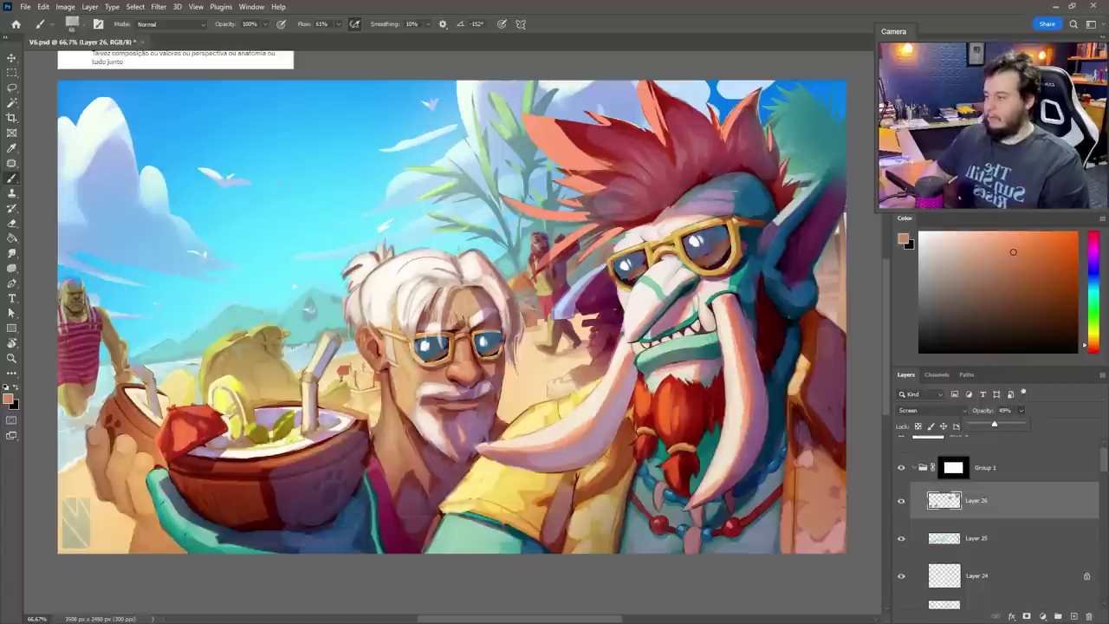
{"action": "key", "text": "Return"}
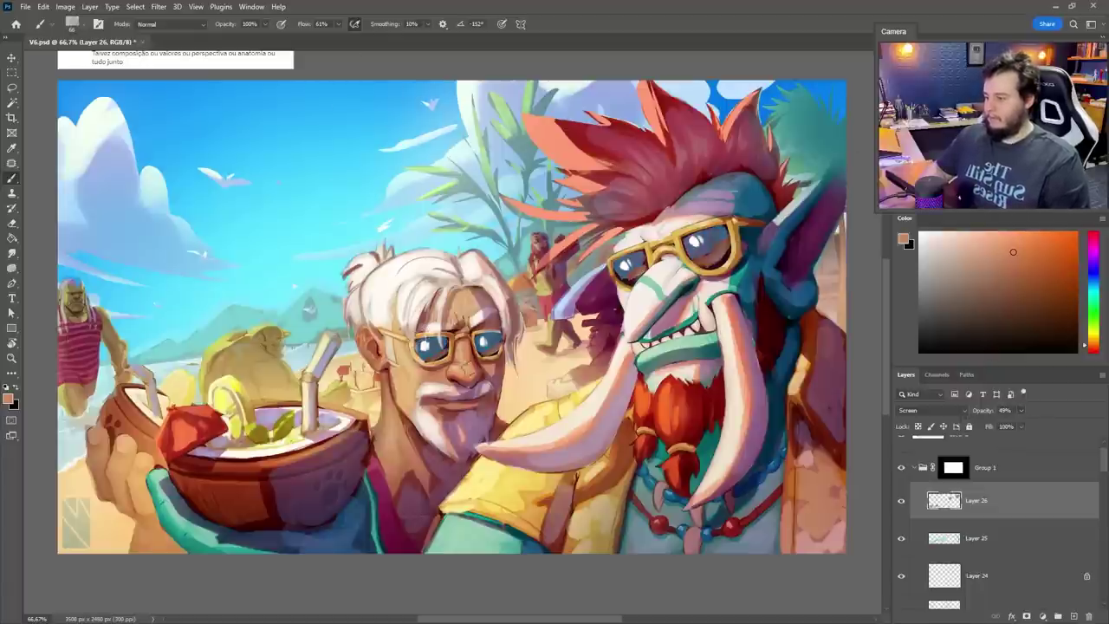
Add a Levels adjustment at the top of Group 1 with input black 5 and input white 243
{"action": "scroll", "coordinate": [947, 511], "scroll_direction": "up", "scroll_amount": 1}
{"action": "left_click", "coordinate": [993, 500]}
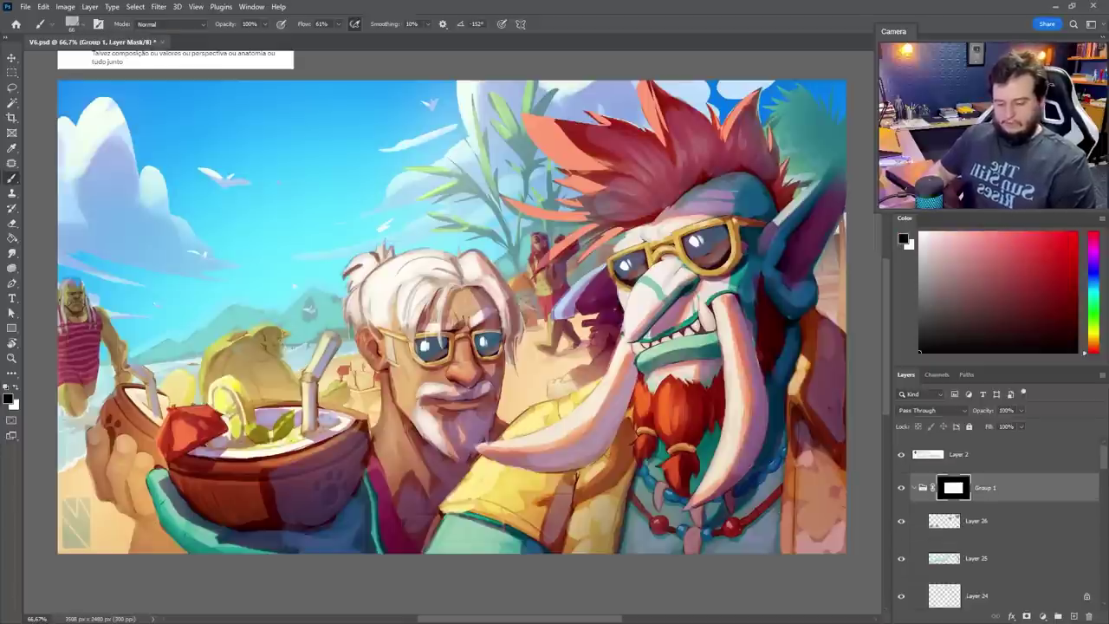
{"action": "key", "text": "ctrl+l"}
{"action": "left_click_drag", "start_coordinate": [773, 274], "coordinate": [191, 107]}
{"action": "left_click_drag", "start_coordinate": [155, 231], "coordinate": [159, 231]}
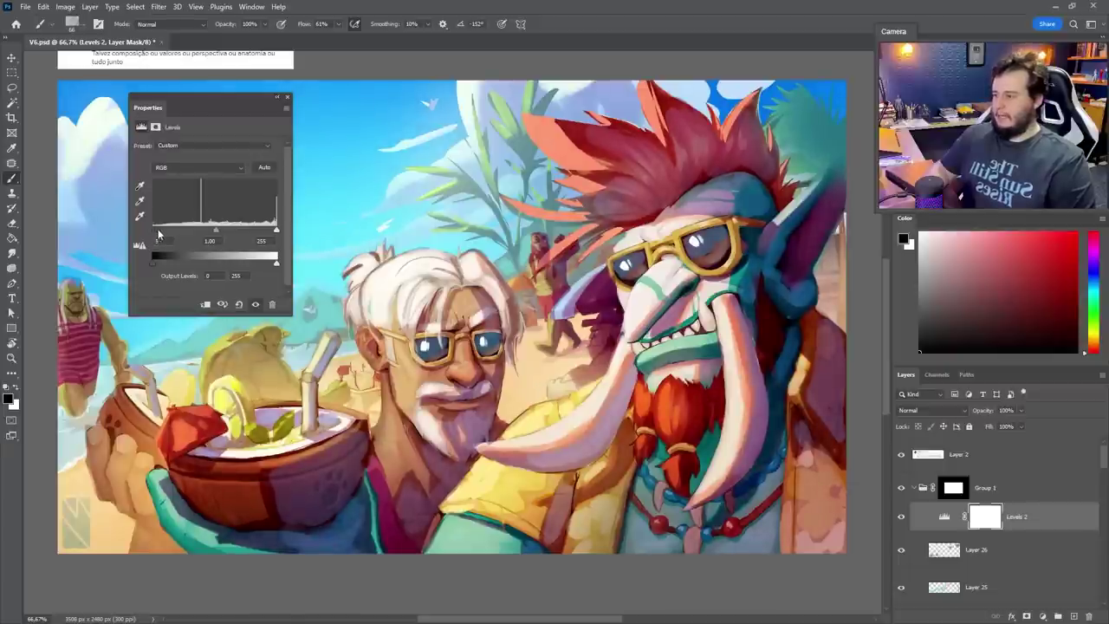
{"action": "left_click_drag", "start_coordinate": [276, 231], "coordinate": [271, 231]}
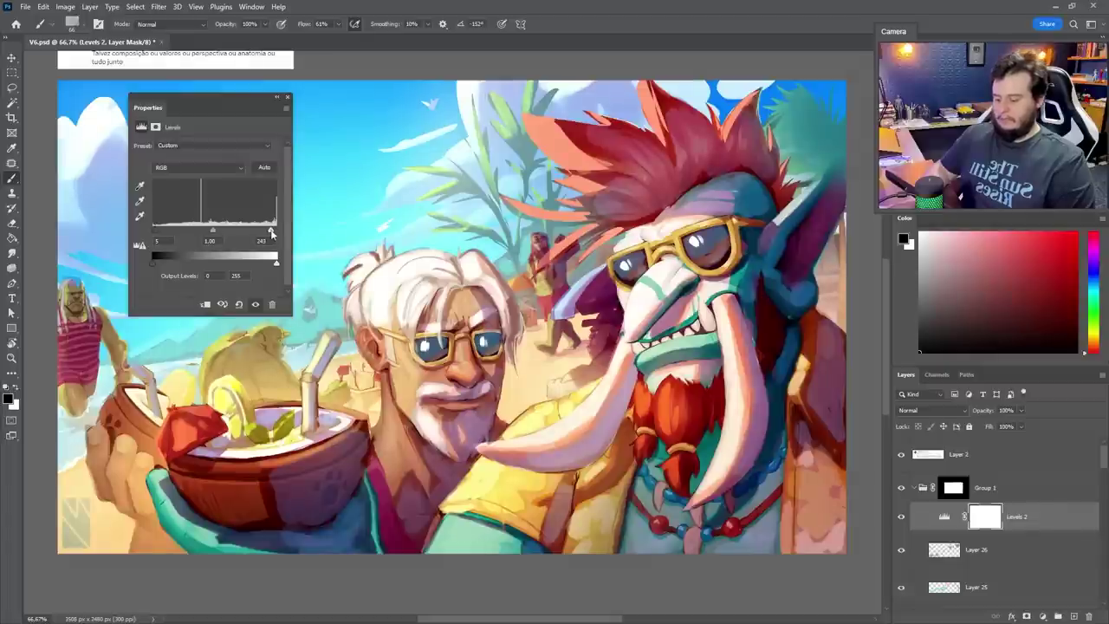
{"action": "left_click", "coordinate": [287, 98]}
Add a Color Balance adjustment above the Levels layer and set the shadows to +11 red, -9 magenta and -24 yellow
{"action": "key", "text": "ctrl+b"}
{"action": "left_click_drag", "start_coordinate": [286, 104], "coordinate": [283, 129]}
{"action": "left_click", "coordinate": [286, 176]}
{"action": "left_click", "coordinate": [288, 185]}
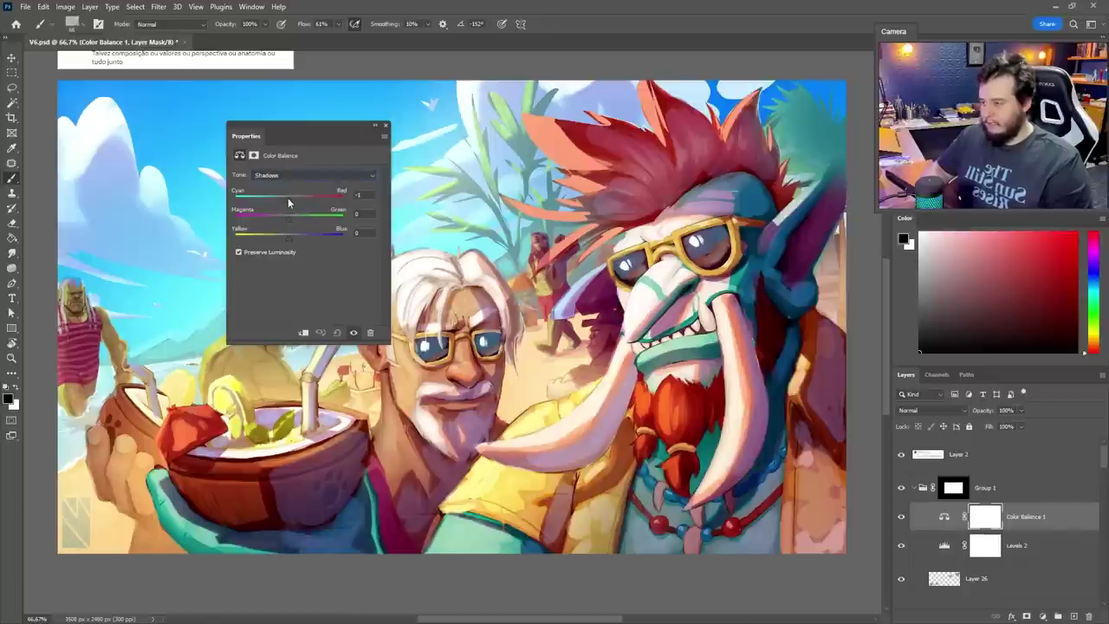
{"action": "mouse_move", "coordinate": [289, 199]}
{"action": "left_mouse_down"}
{"action": "mouse_move", "coordinate": [279, 201]}
{"action": "mouse_move", "coordinate": [297, 200]}
{"action": "left_mouse_up"}
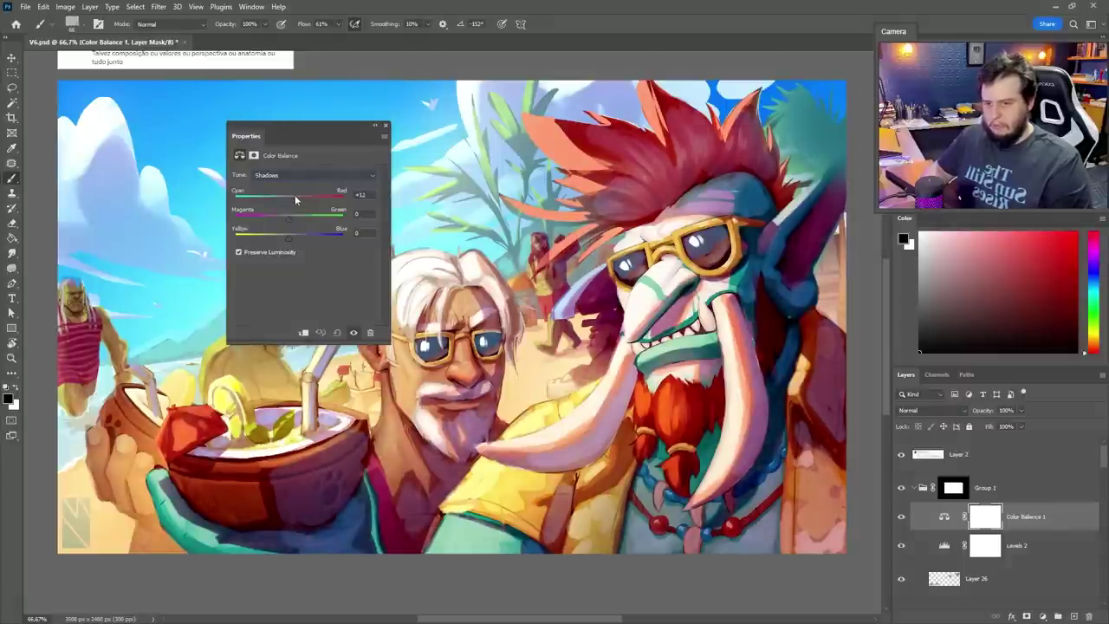
{"action": "left_click_drag", "start_coordinate": [293, 199], "coordinate": [280, 223]}
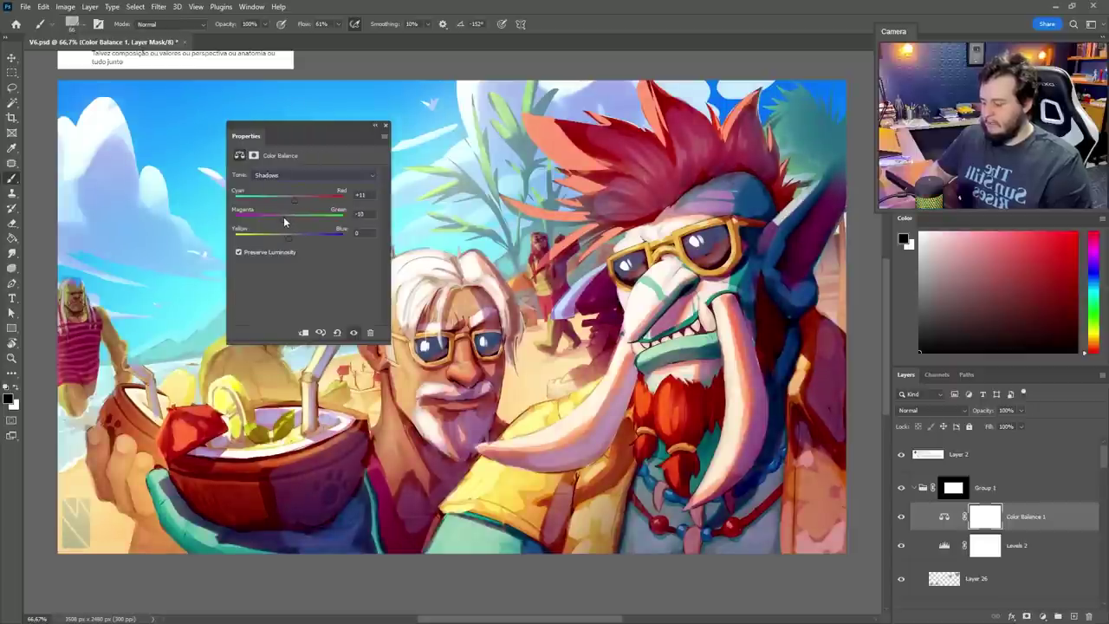
{"action": "mouse_move", "coordinate": [292, 240]}
{"action": "left_mouse_down"}
{"action": "mouse_move", "coordinate": [302, 241]}
{"action": "mouse_move", "coordinate": [279, 242]}
{"action": "left_mouse_up"}
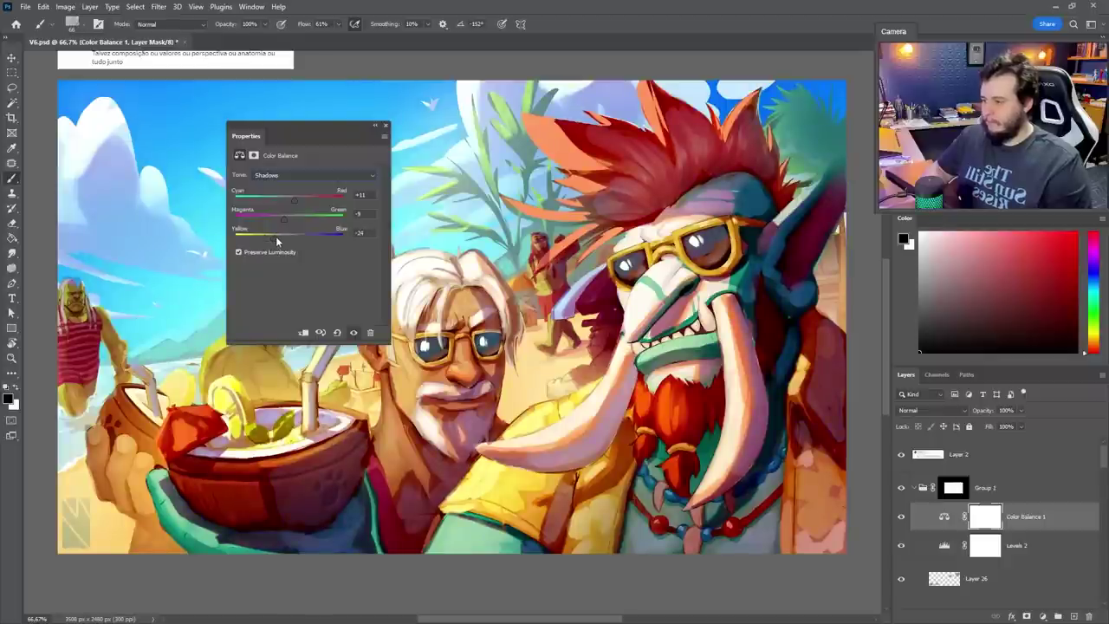
Fine-tune the Color Balance in the other tones, setting the midtones to +16 red, slightly green and -4 yellow
{"action": "left_click", "coordinate": [292, 175]}
{"action": "left_click", "coordinate": [295, 202]}
{"action": "mouse_move", "coordinate": [288, 243]}
{"action": "left_mouse_down"}
{"action": "mouse_move", "coordinate": [296, 223]}
{"action": "mouse_move", "coordinate": [280, 223]}
{"action": "mouse_move", "coordinate": [298, 220]}
{"action": "mouse_move", "coordinate": [292, 240]}
{"action": "left_mouse_up"}
{"action": "left_click", "coordinate": [300, 178]}
{"action": "left_click", "coordinate": [297, 193]}
{"action": "left_click_drag", "start_coordinate": [298, 201], "coordinate": [288, 242]}
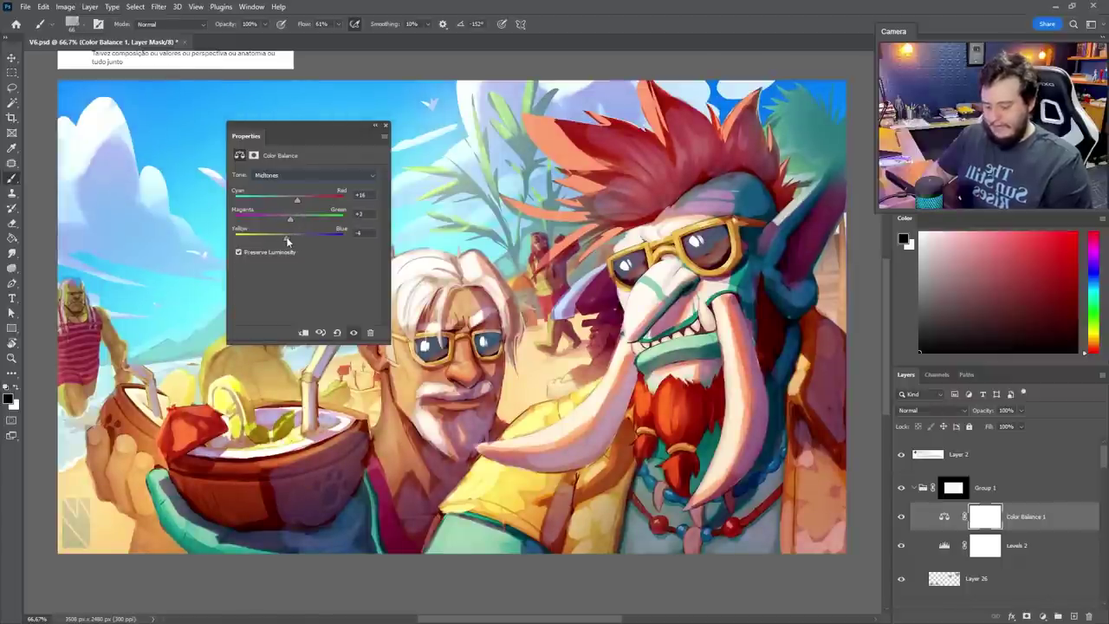
{"action": "left_click", "coordinate": [385, 126]}
Add Layer 27 above the Color Balance, lasso the far side of the old man's head and shade it with a soft brush
{"action": "key", "text": "z"}
{"action": "left_click", "coordinate": [537, 351], "text": "alt"}
{"action": "left_click", "coordinate": [537, 351], "text": "alt"}
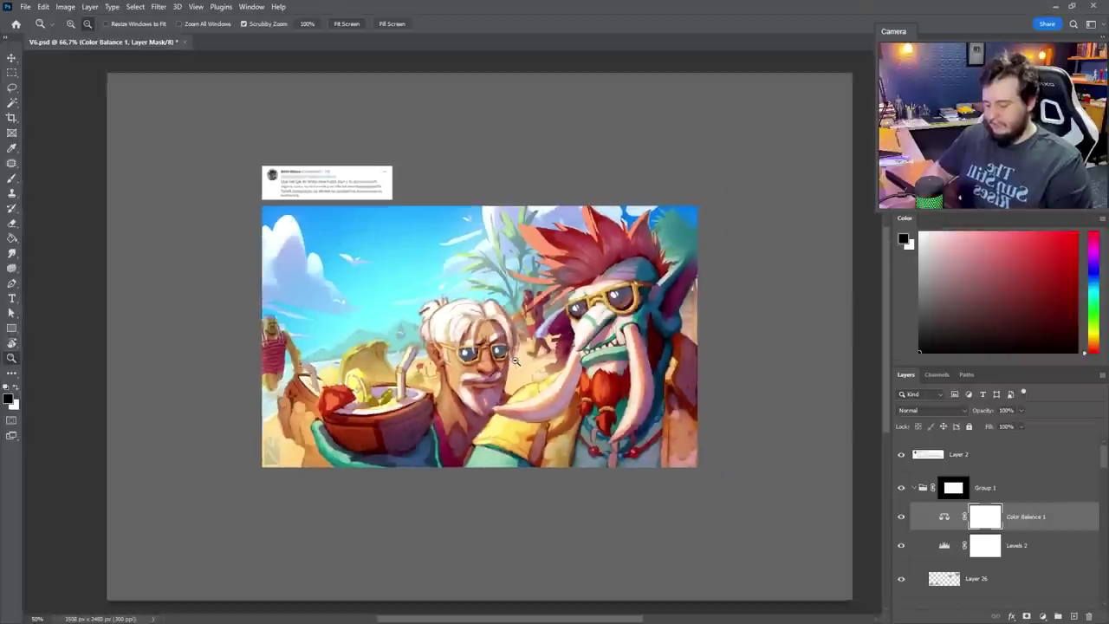
{"action": "left_click", "coordinate": [528, 355]}
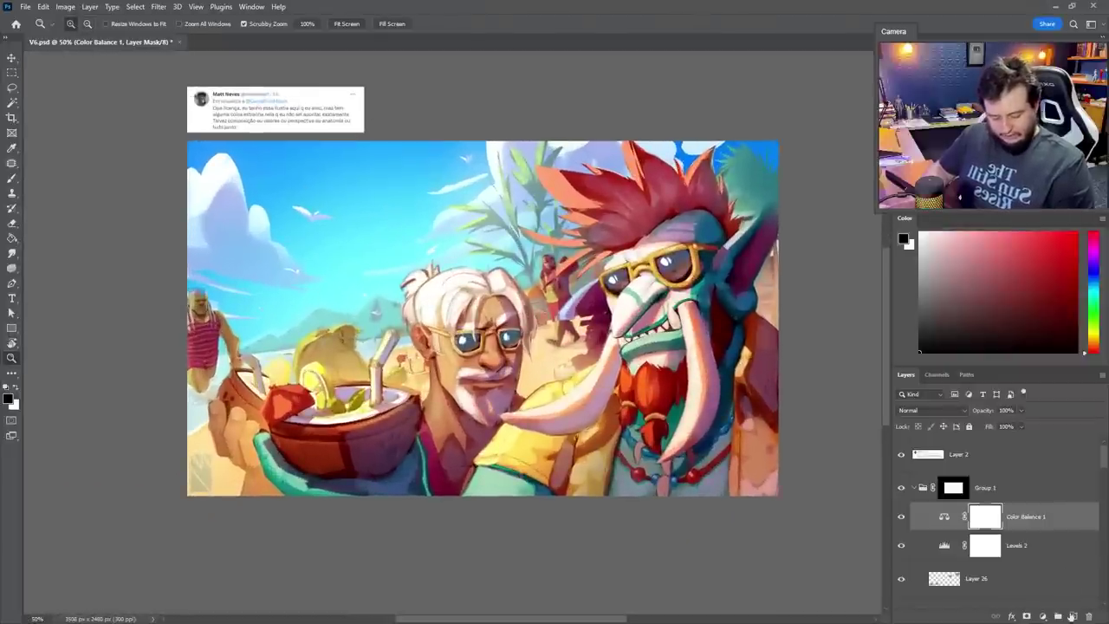
{"action": "left_click", "coordinate": [1073, 616]}
{"action": "key", "text": "k"}
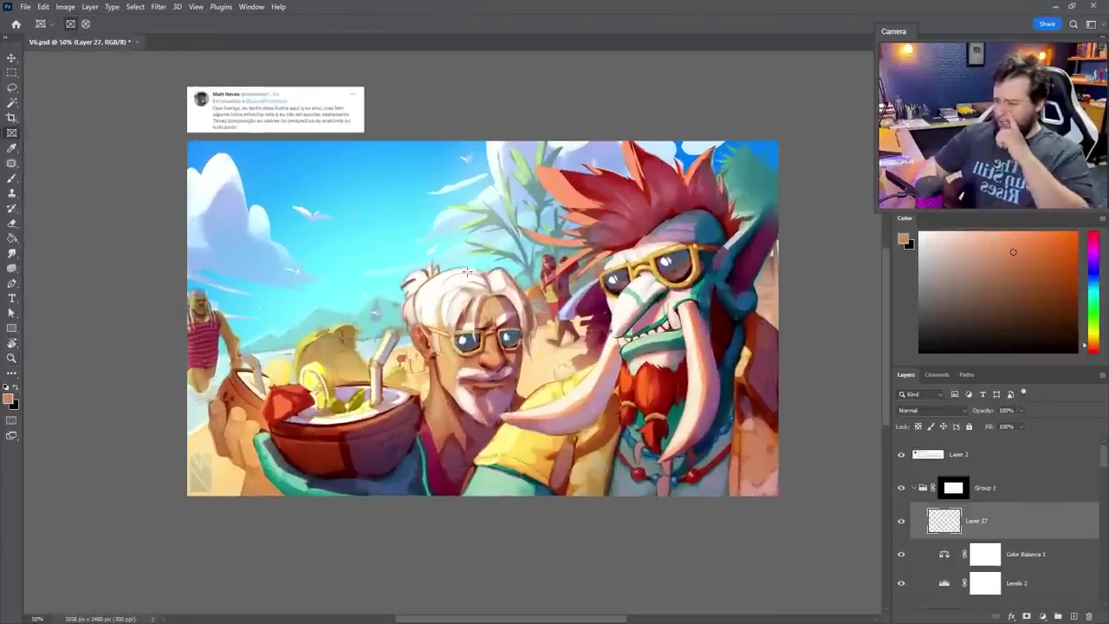
{"action": "key", "text": "l"}
{"action": "mouse_move", "coordinate": [520, 394]}
{"action": "left_mouse_down"}
{"action": "mouse_move", "coordinate": [527, 351]}
{"action": "mouse_move", "coordinate": [449, 433]}
{"action": "mouse_move", "coordinate": [491, 465]}
{"action": "mouse_move", "coordinate": [538, 372]}
{"action": "mouse_move", "coordinate": [583, 431]}
{"action": "mouse_move", "coordinate": [538, 330]}
{"action": "mouse_move", "coordinate": [550, 337]}
{"action": "left_mouse_up"}
{"action": "key", "text": "b"}
{"action": "right_click", "coordinate": [699, 471]}
{"action": "double_click", "coordinate": [699, 479]}
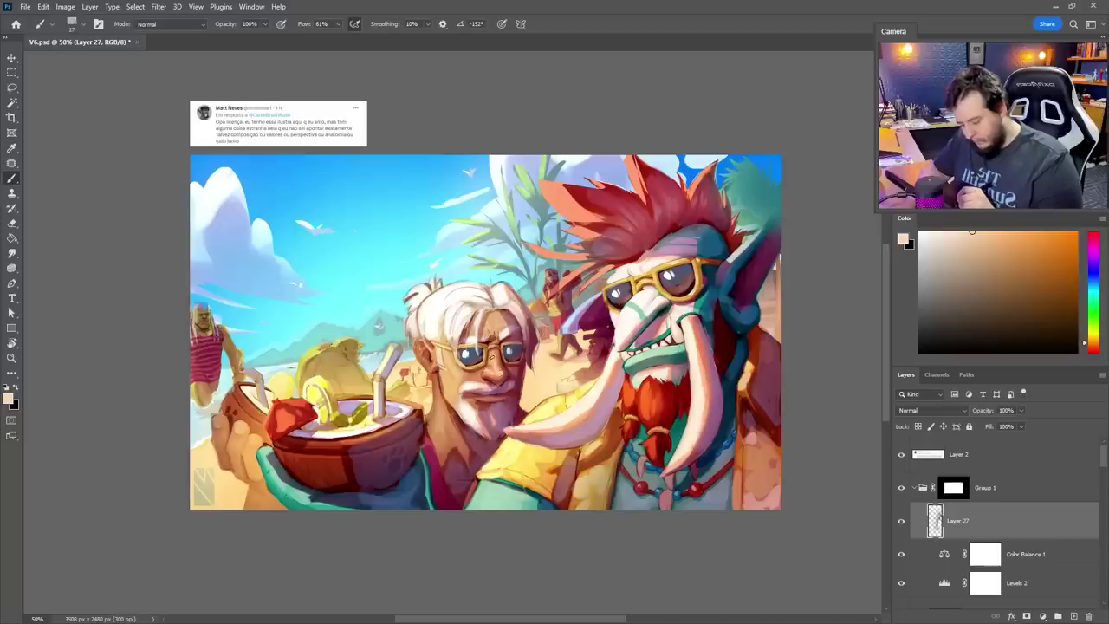
Enlarge the square brush and paint pale peach light accents on the old man's face, ear and neck
{"action": "right_click", "coordinate": [567, 281]}
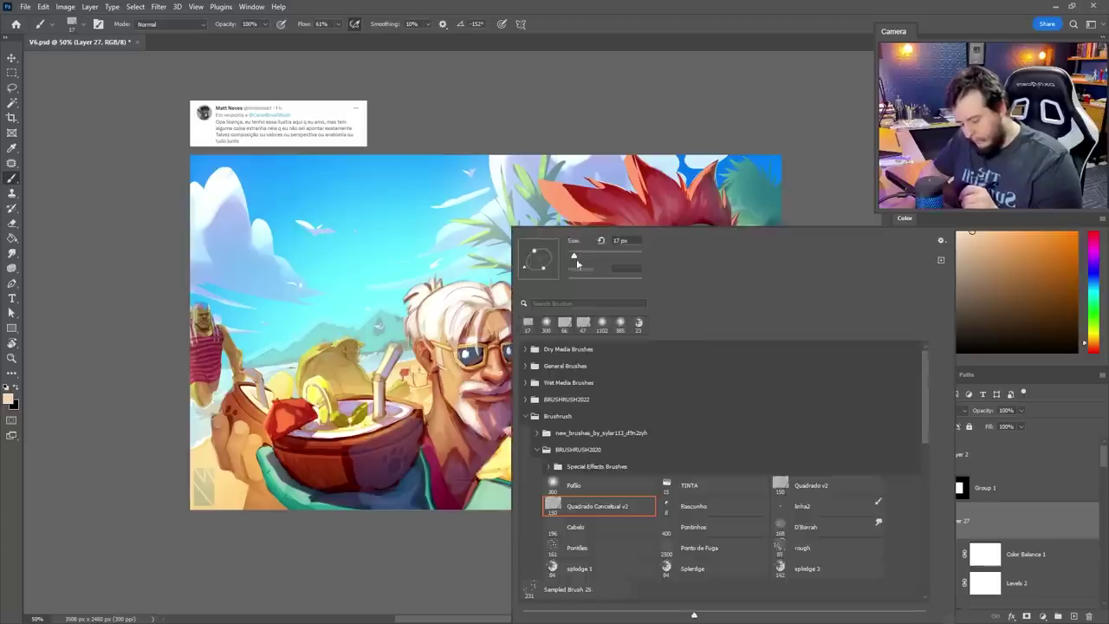
{"action": "left_click", "coordinate": [505, 302]}
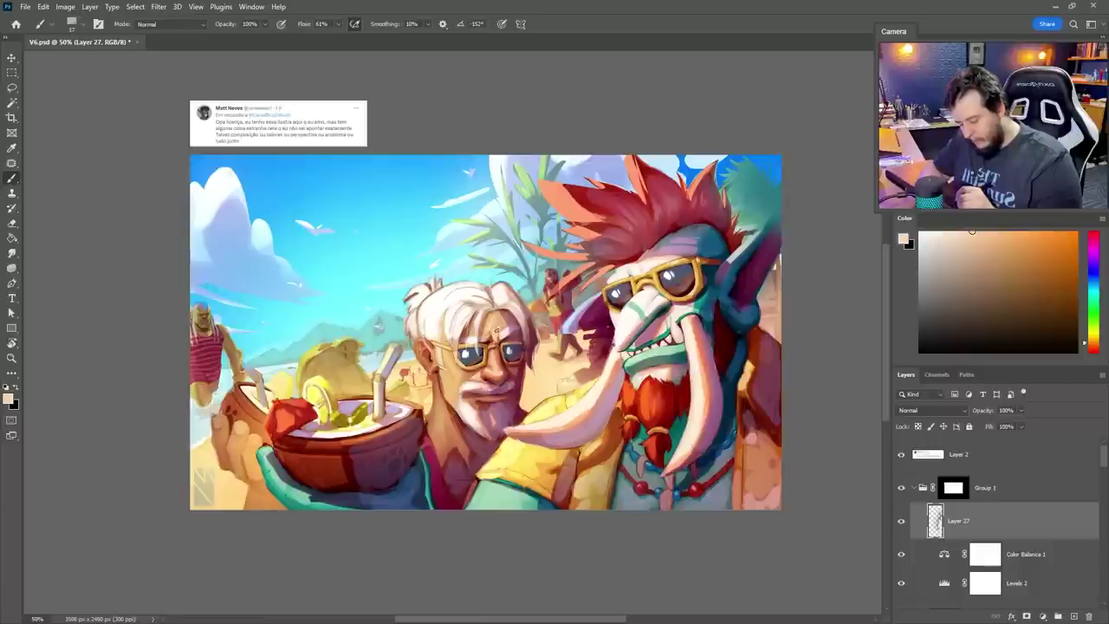
{"action": "right_click", "coordinate": [587, 281]}
{"action": "left_click_drag", "start_coordinate": [653, 257], "coordinate": [666, 257]}
{"action": "left_click", "coordinate": [455, 364]}
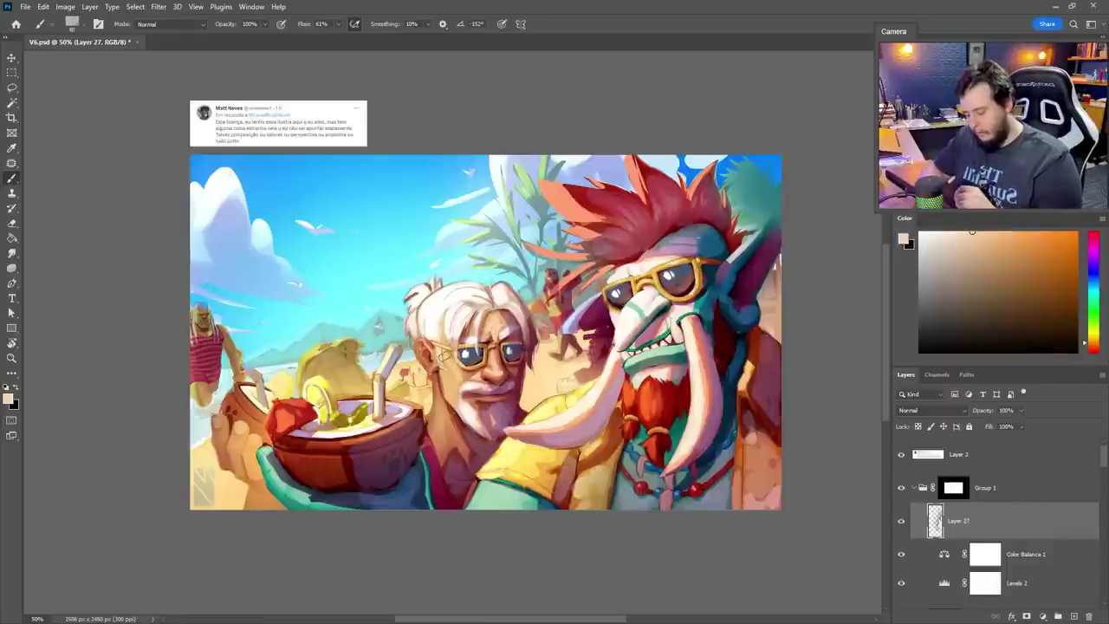
{"action": "mouse_move", "coordinate": [455, 392]}
{"action": "left_mouse_down"}
{"action": "mouse_move", "coordinate": [431, 424]}
{"action": "mouse_move", "coordinate": [447, 427]}
{"action": "left_mouse_up"}
{"action": "left_click", "coordinate": [434, 431], "text": "alt"}
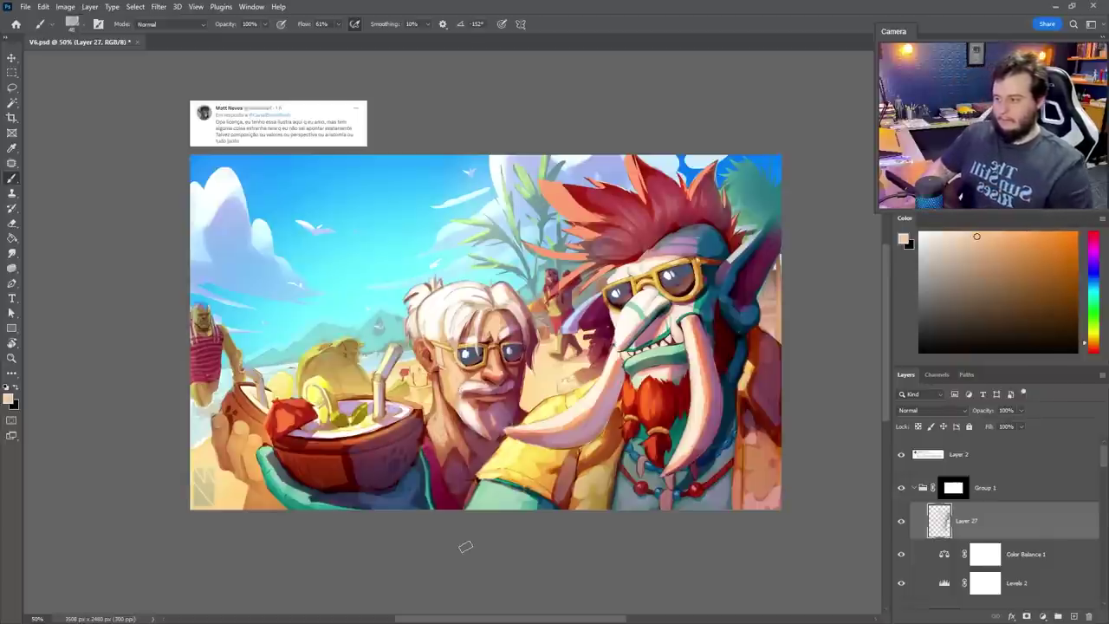
Shade the frame of the troll's sunglasses with small strokes of sampled dark grey-violet and orange-brown on Layer 27
{"action": "left_click", "coordinate": [612, 295], "text": "alt"}
{"action": "left_click_drag", "start_coordinate": [607, 320], "coordinate": [628, 284]}
{"action": "left_click", "coordinate": [614, 312], "text": "alt"}
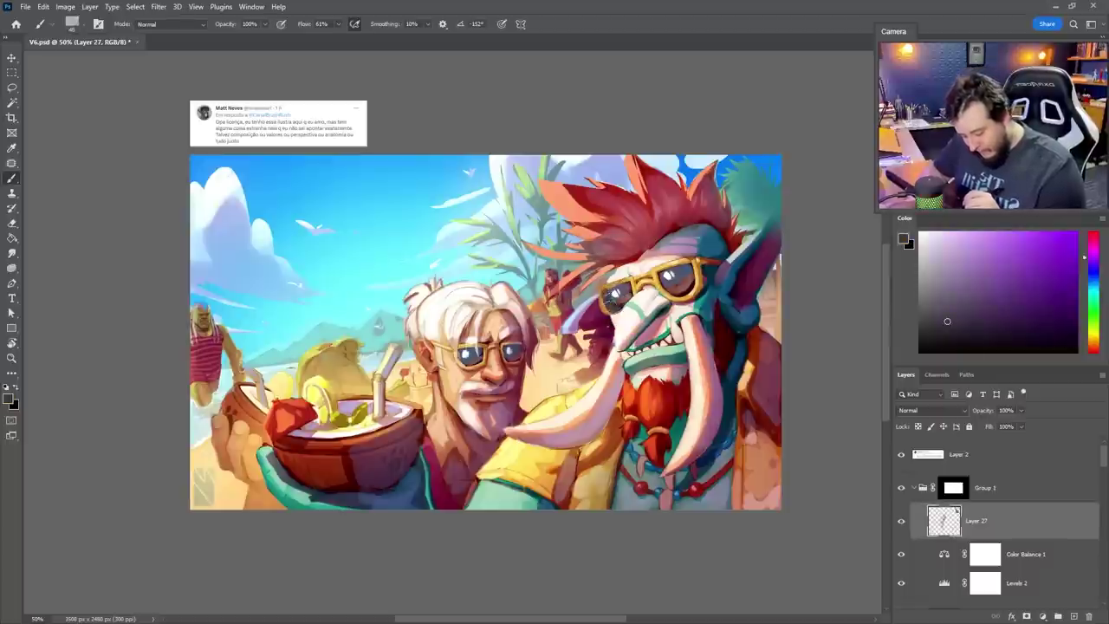
{"action": "left_click", "coordinate": [693, 286], "text": "alt"}
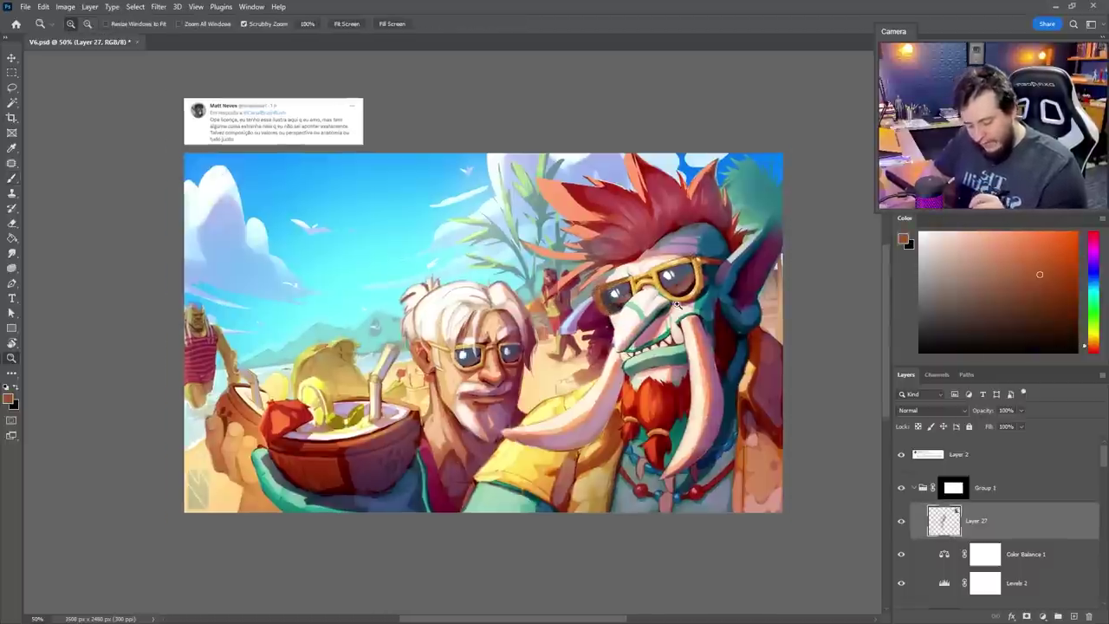
{"action": "scroll", "coordinate": [689, 305], "scroll_direction": "up", "scroll_amount": 1}
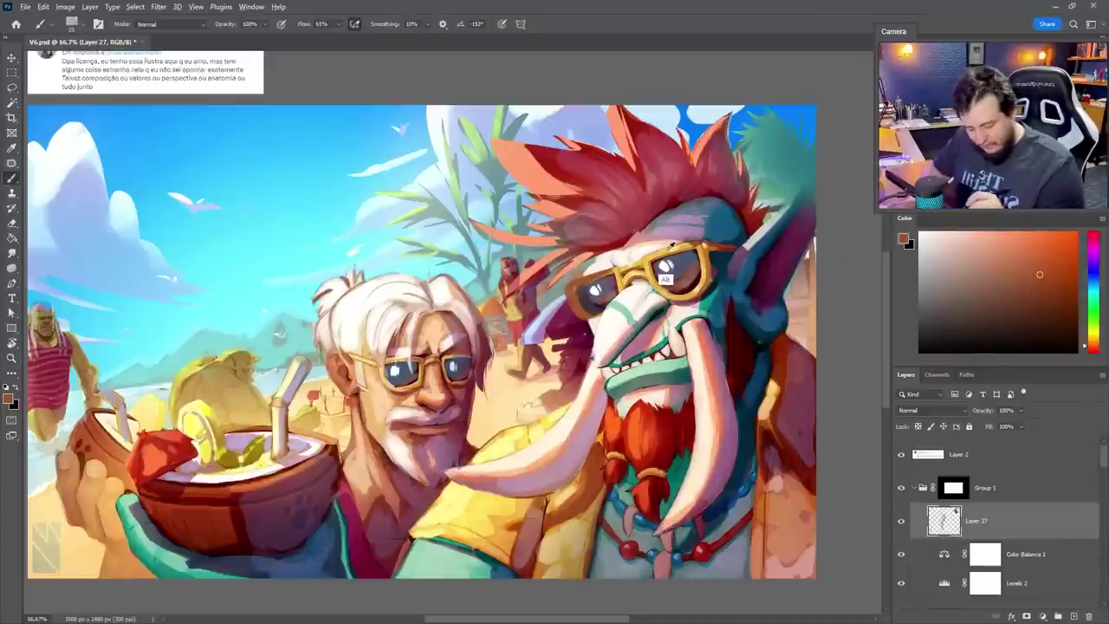
{"action": "left_click", "coordinate": [668, 249], "text": "alt"}
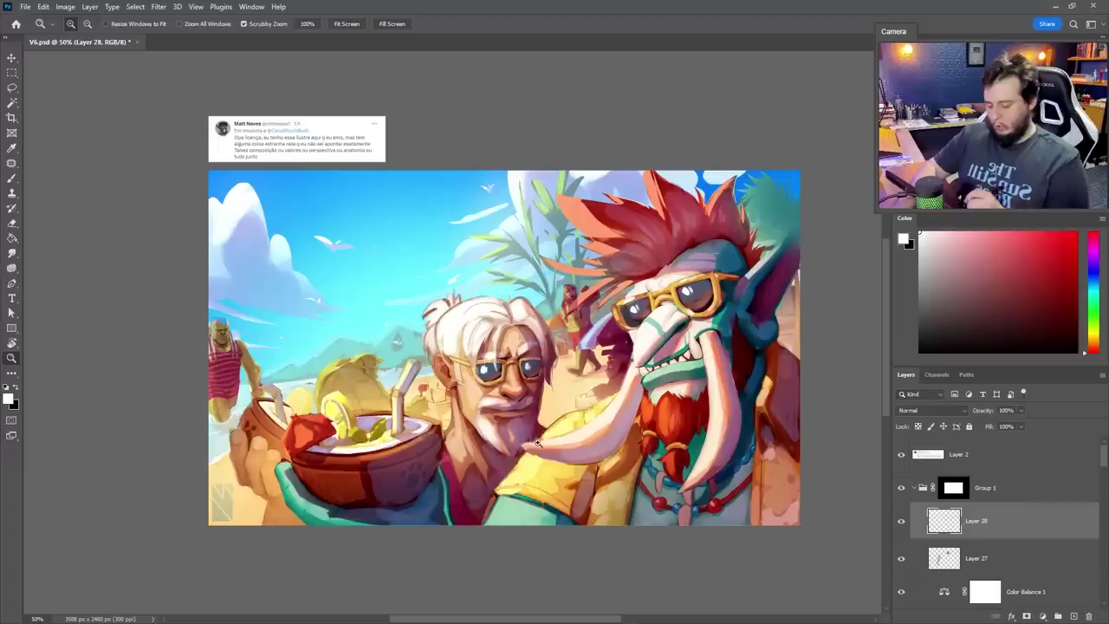
Lasso the old man's neck and chest on Layer 28 and brush soft pale yellow light over the lower chest
{"action": "key", "text": "l"}
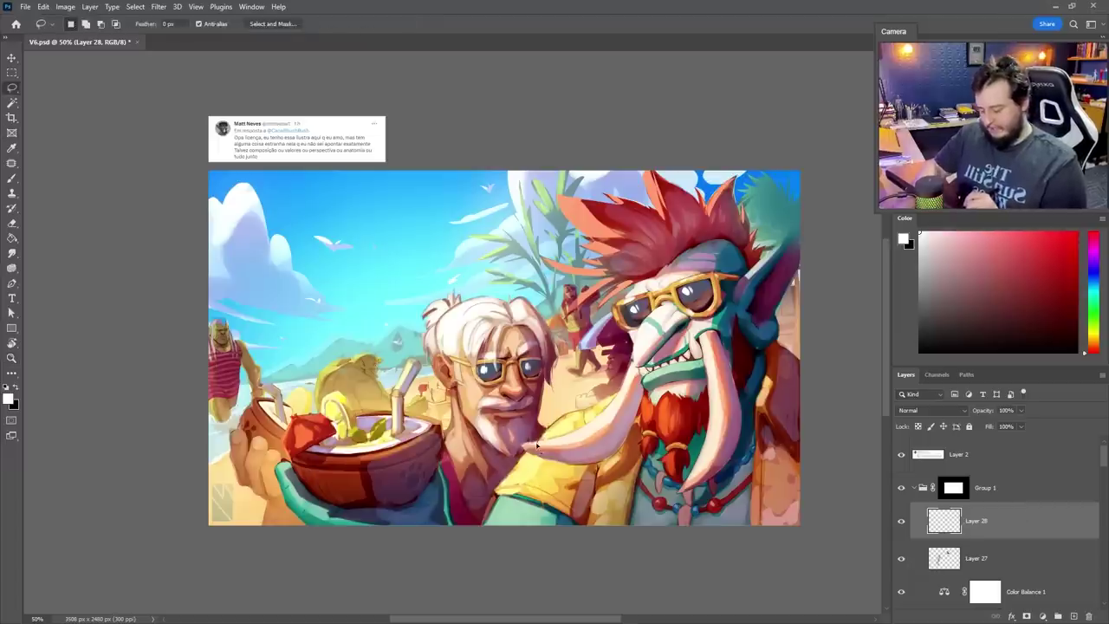
{"action": "mouse_move", "coordinate": [534, 458]}
{"action": "left_mouse_down"}
{"action": "mouse_move", "coordinate": [484, 537]}
{"action": "mouse_move", "coordinate": [453, 520]}
{"action": "mouse_move", "coordinate": [442, 444]}
{"action": "left_mouse_up"}
{"action": "left_click_drag", "start_coordinate": [481, 410], "coordinate": [546, 427]}
{"action": "key", "text": "b"}
{"action": "right_click", "coordinate": [538, 507]}
{"action": "left_click", "coordinate": [438, 400], "text": "alt"}
{"action": "mouse_move", "coordinate": [527, 490]}
{"action": "left_mouse_down"}
{"action": "mouse_move", "coordinate": [494, 552]}
{"action": "mouse_move", "coordinate": [490, 503]}
{"action": "left_mouse_up"}
{"action": "key", "text": "ctrl+d"}
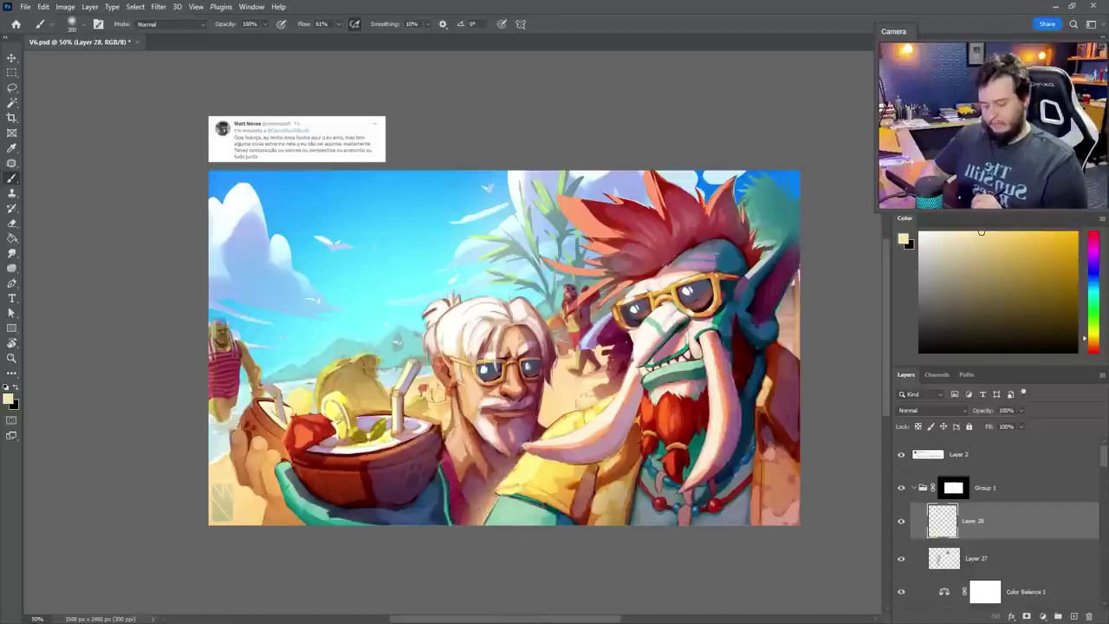
Restore the neck and chest selection and blend more sampled tones into the chest with the soft brush
{"action": "key", "text": "ctrl+z"}
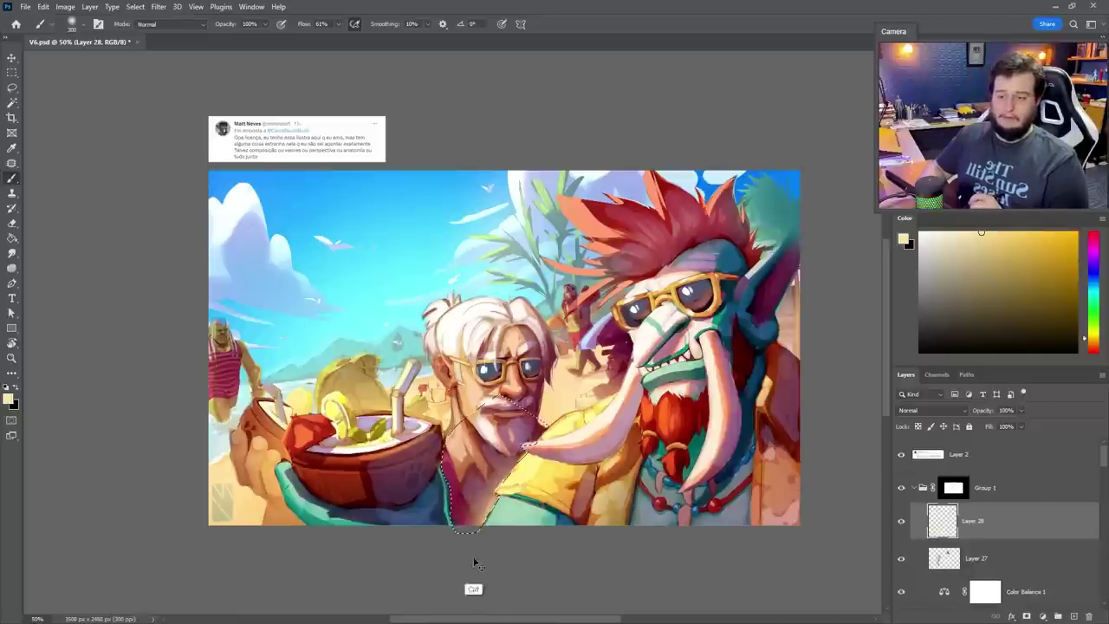
{"action": "left_click", "coordinate": [511, 501], "text": "alt"}
{"action": "left_click_drag", "start_coordinate": [514, 499], "coordinate": [497, 540]}
{"action": "left_click", "coordinate": [469, 514], "text": "alt"}
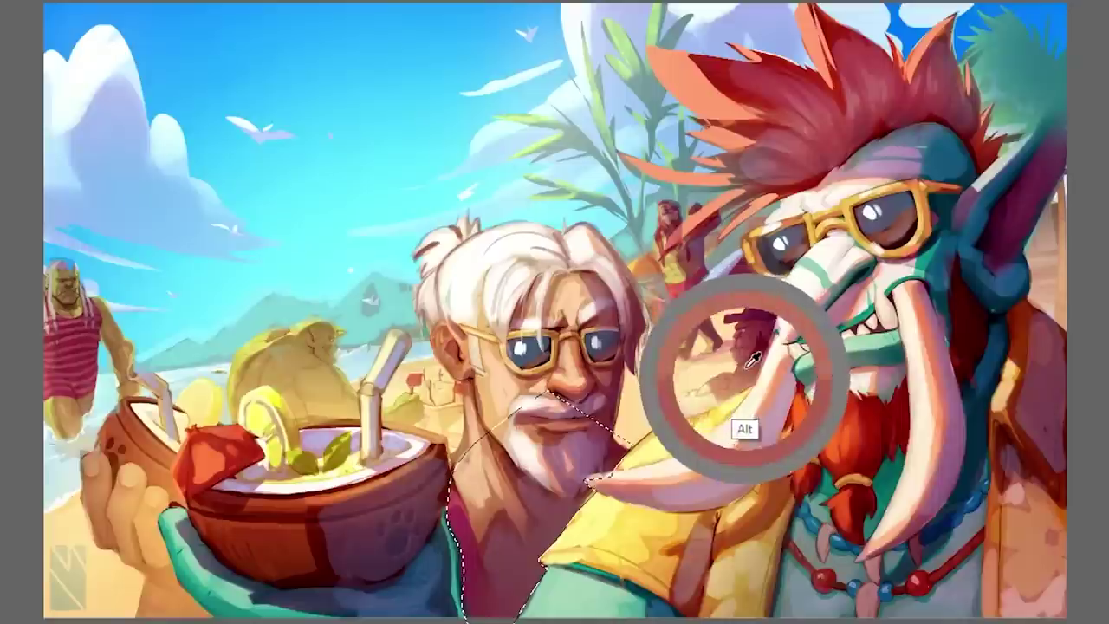
{"action": "left_click_drag", "start_coordinate": [582, 546], "coordinate": [541, 593]}
{"action": "key", "text": "ctrl+d"}
Switch back to the square brush and set its size to 53
{"action": "right_click", "coordinate": [579, 553]}
{"action": "left_click", "coordinate": [785, 586]}
{"action": "left_click_drag", "start_coordinate": [780, 150], "coordinate": [705, 149]}
{"action": "key", "text": "Return"}
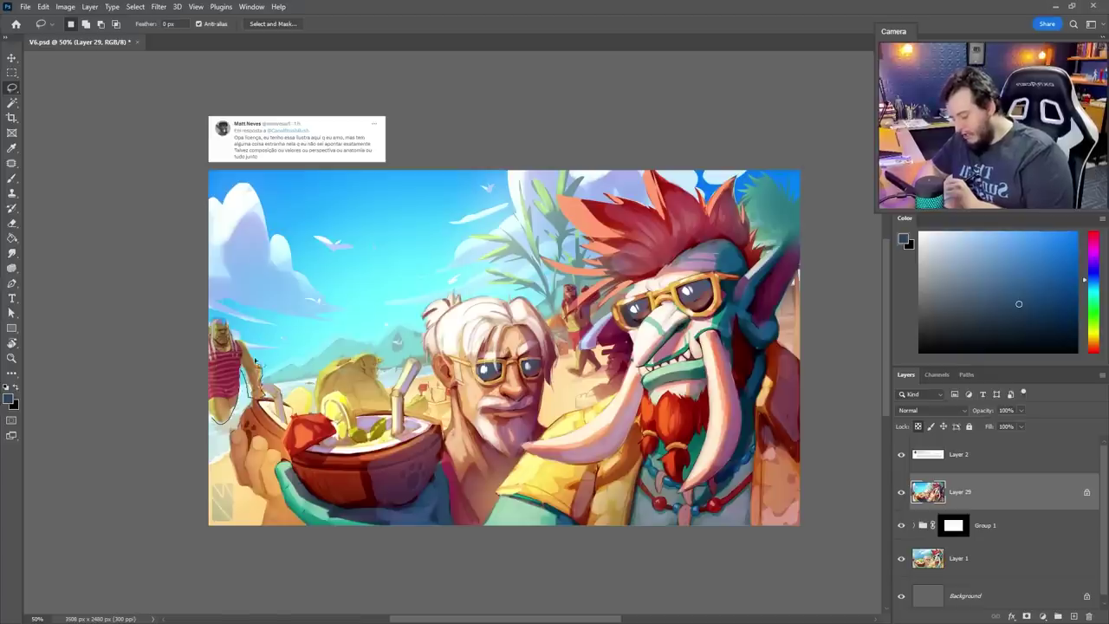
Lasso the background orc in the striped swimsuit, copy it to its own layer and check its values in the greyscale proof
{"action": "mouse_move", "coordinate": [256, 362]}
{"action": "left_mouse_down"}
{"action": "mouse_move", "coordinate": [221, 316]}
{"action": "mouse_move", "coordinate": [208, 416]}
{"action": "left_mouse_up"}
{"action": "key", "text": "ctrl+j"}
{"action": "key", "text": "ctrl+y"}
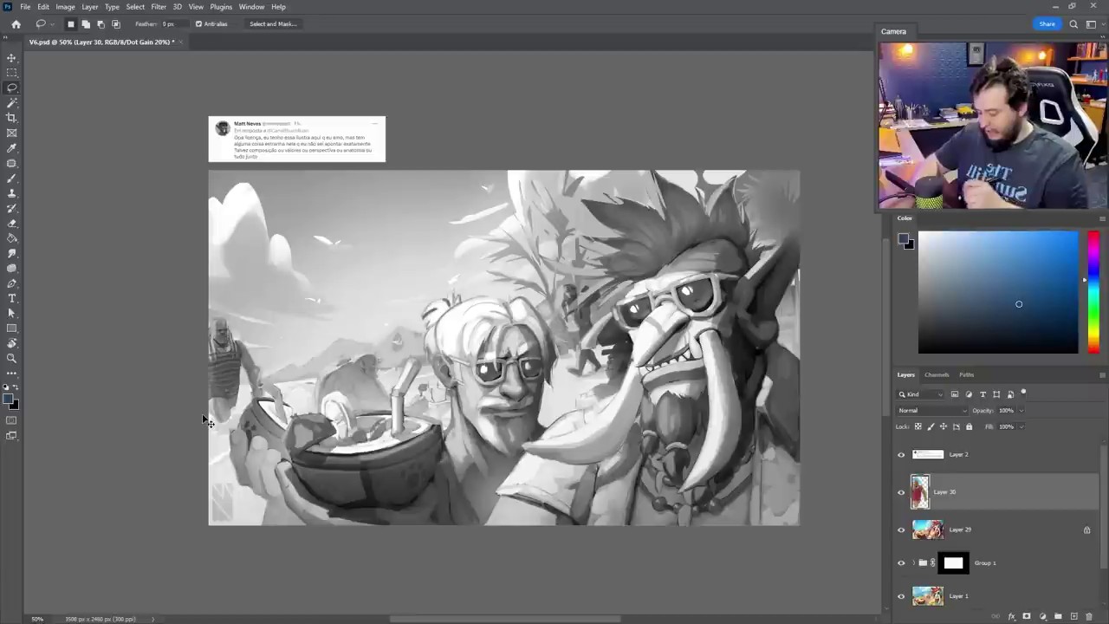
{"action": "key", "text": "ctrl+u"}
{"action": "key", "text": "Escape"}
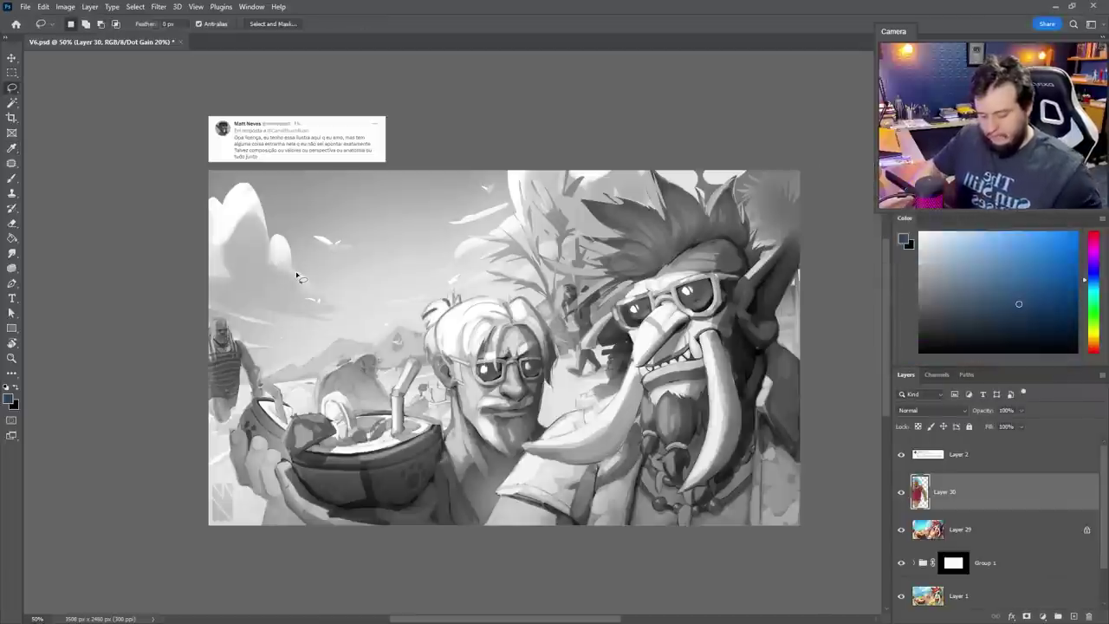
{"action": "key", "text": "ctrl+y"}
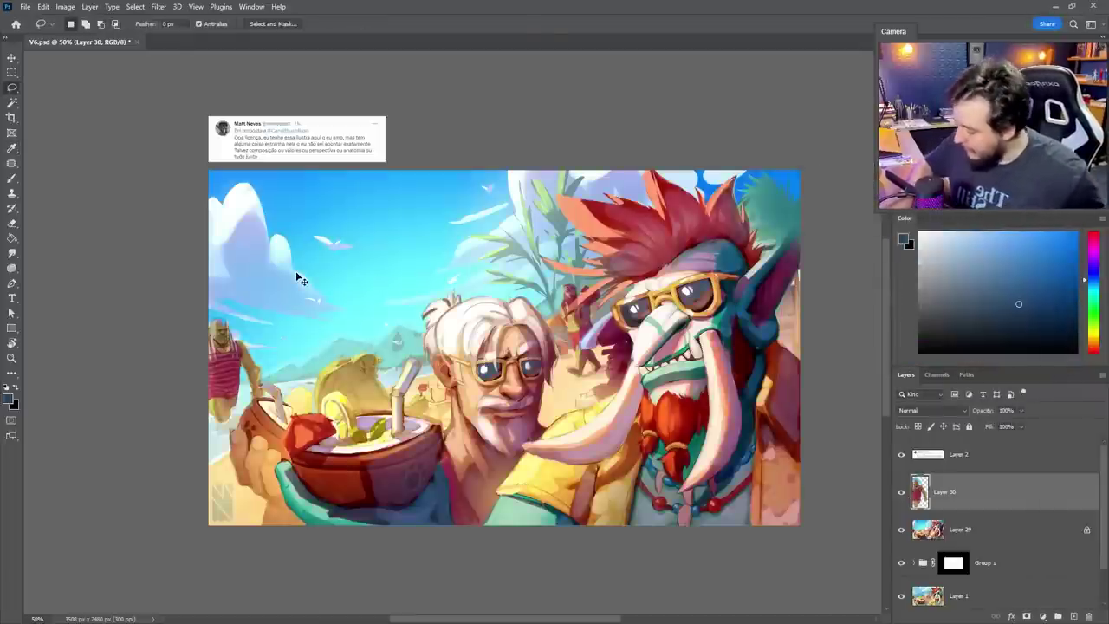
Transform the copied orc slightly and touch up the area around its head with sampled sky blue
{"action": "key", "text": "ctrl+t"}
{"action": "mouse_move", "coordinate": [208, 309]}
{"action": "left_mouse_down"}
{"action": "mouse_move", "coordinate": [215, 323]}
{"action": "mouse_move", "coordinate": [212, 314]}
{"action": "left_mouse_up"}
{"action": "left_click", "coordinate": [572, 24]}
{"action": "key", "text": "b"}
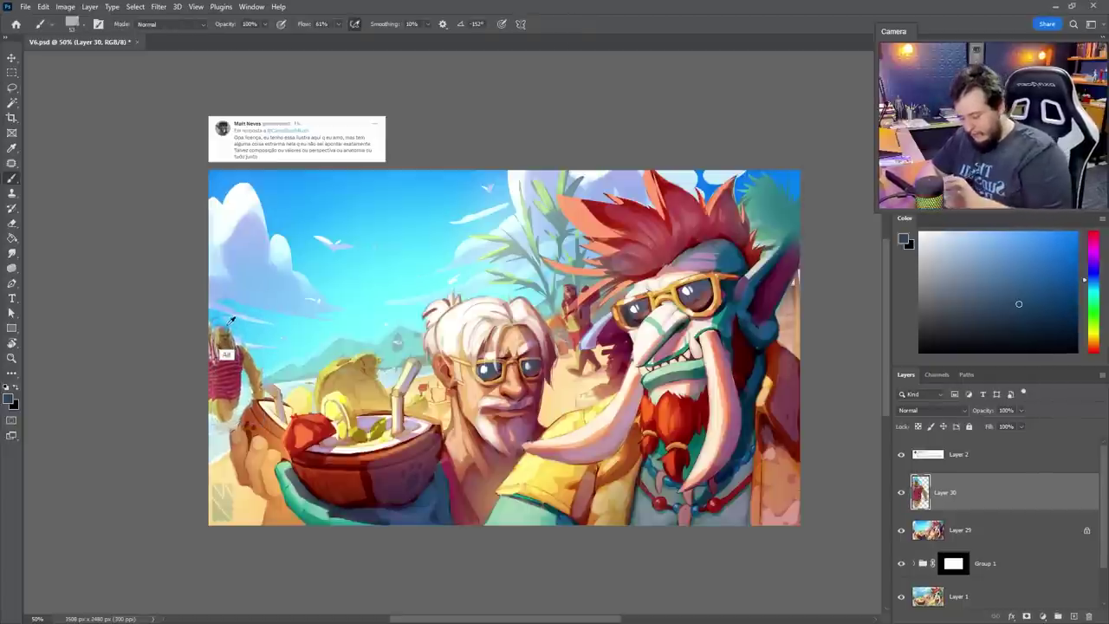
{"action": "left_click", "coordinate": [241, 323], "text": "alt"}
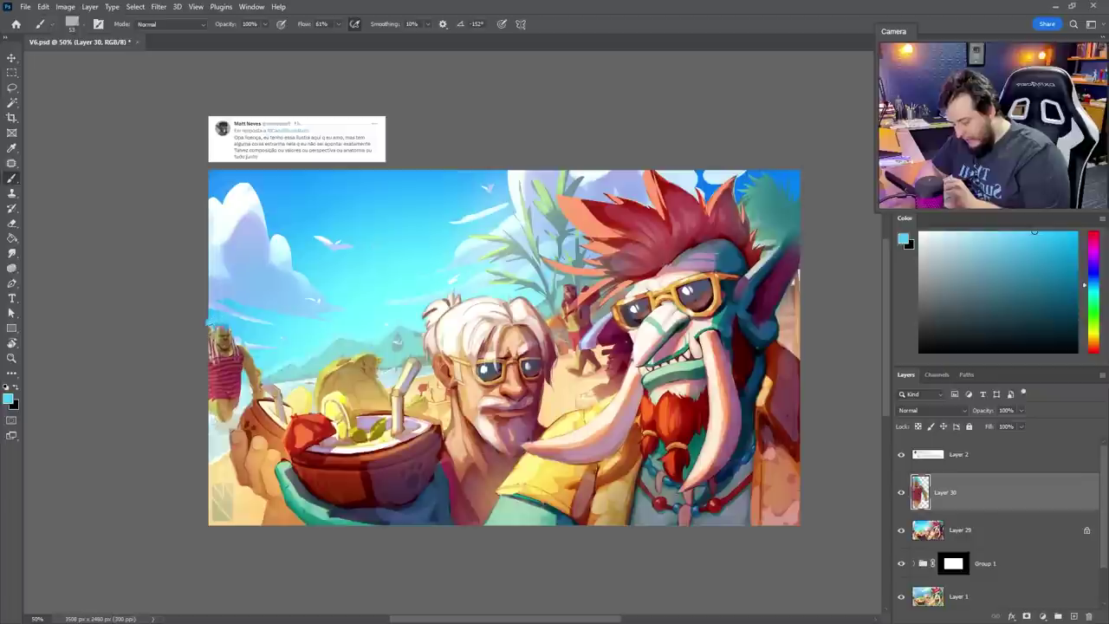
Clip Layer 30 to the layer below and pick a pale grey-blue brush colour
{"action": "right_click", "coordinate": [954, 476]}
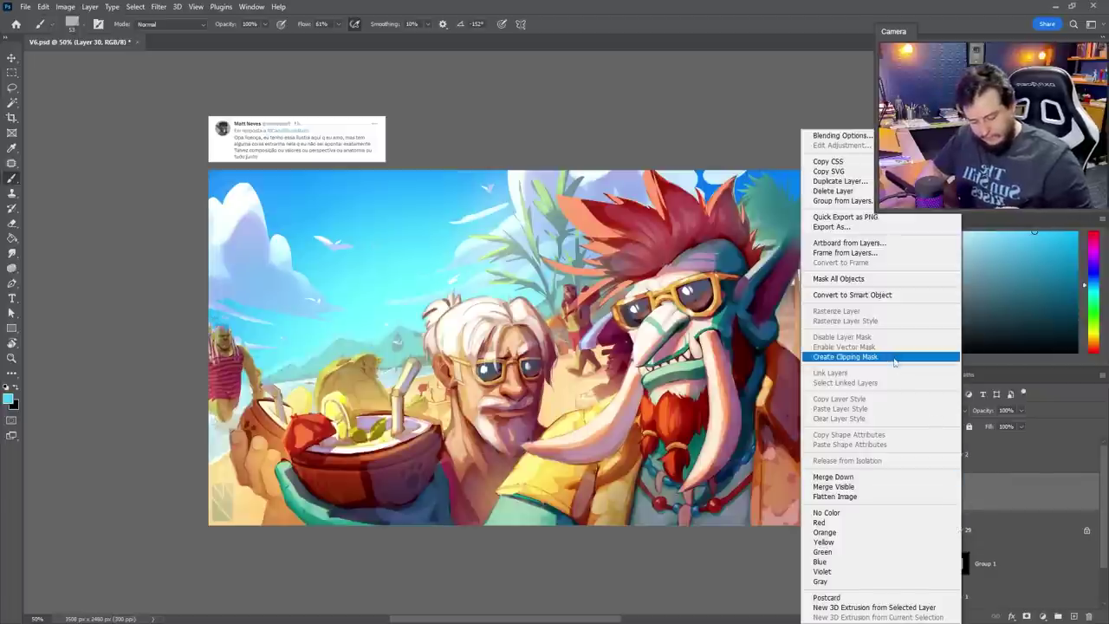
{"action": "left_click", "coordinate": [893, 356]}
{"action": "left_click", "coordinate": [938, 247]}
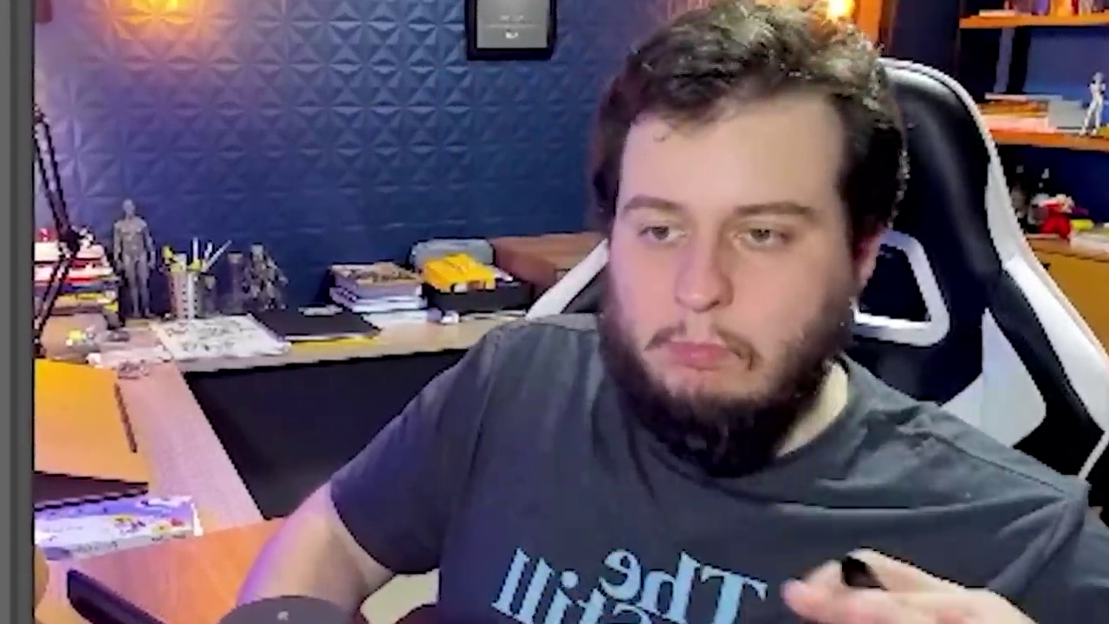
Pick a dark red and paint shadow strokes through the spikes of the troll's hair
{"action": "key", "text": "l"}
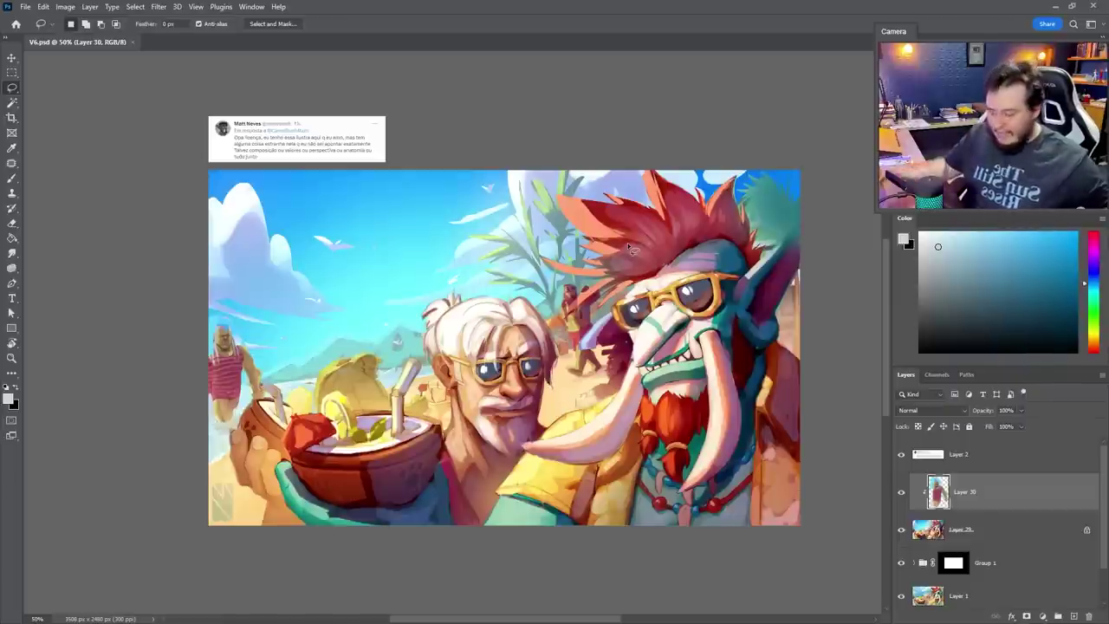
{"action": "key", "text": "b"}
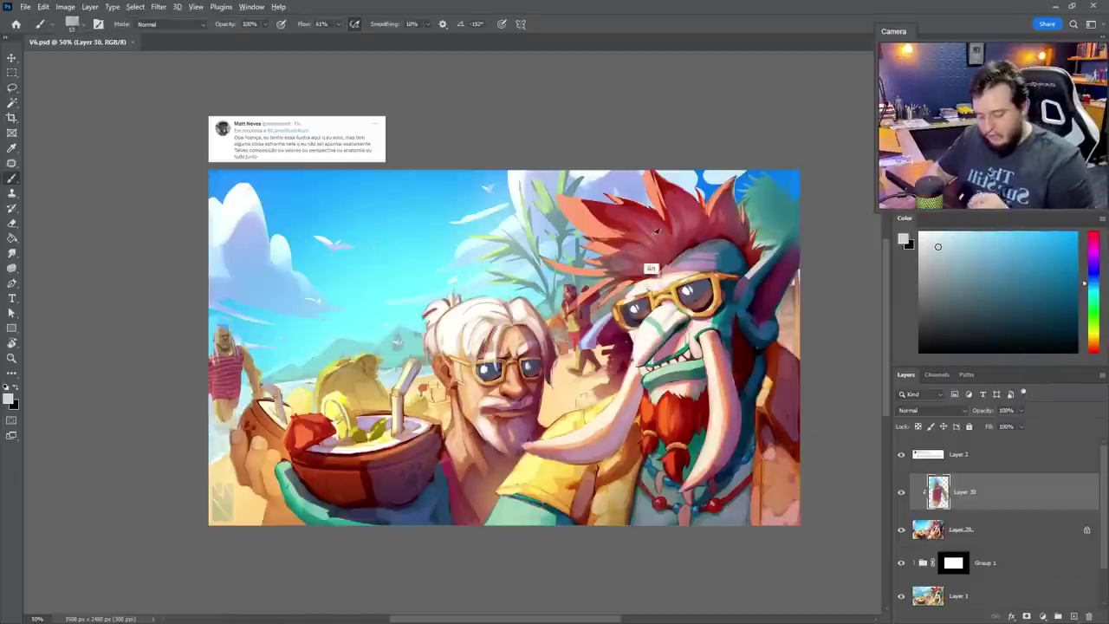
{"action": "right_click", "coordinate": [653, 213], "text": "alt+shift"}
{"action": "mouse_move", "coordinate": [603, 218]}
{"action": "left_mouse_down"}
{"action": "mouse_move", "coordinate": [613, 253]}
{"action": "mouse_move", "coordinate": [603, 275]}
{"action": "mouse_move", "coordinate": [639, 287]}
{"action": "left_mouse_up"}
{"action": "mouse_move", "coordinate": [653, 184]}
{"action": "left_mouse_down"}
{"action": "mouse_move", "coordinate": [664, 224]}
{"action": "mouse_move", "coordinate": [715, 225]}
{"action": "left_mouse_up"}
{"action": "left_click_drag", "start_coordinate": [721, 180], "coordinate": [747, 245]}
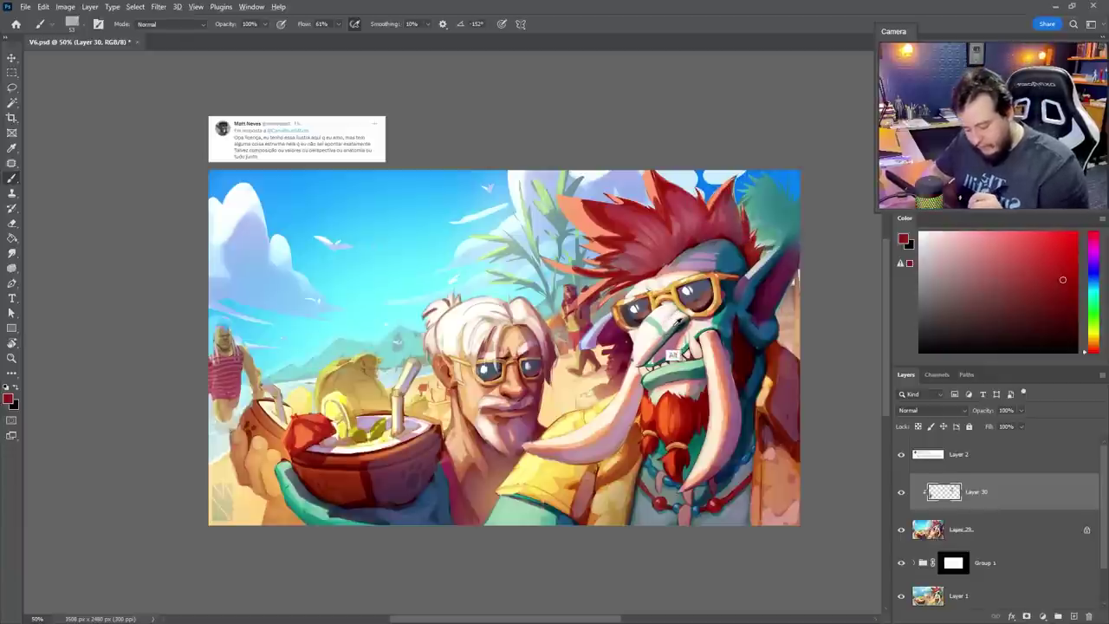
Reduce the brush size, touch up the edge of the troll's nose and mute his teeth with sampled mauve
{"action": "left_click", "coordinate": [675, 356], "text": "alt"}
{"action": "right_click", "coordinate": [672, 321]}
{"action": "left_click_drag", "start_coordinate": [737, 261], "coordinate": [734, 261]}
{"action": "key", "text": "Return"}
{"action": "left_click", "coordinate": [652, 267], "text": "alt"}
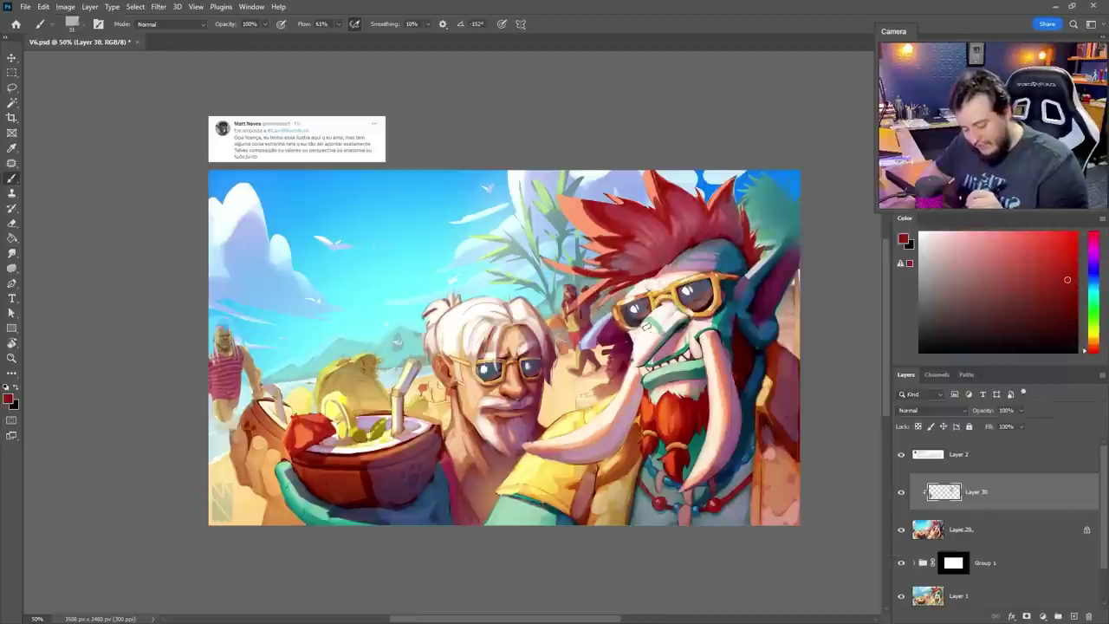
{"action": "left_click_drag", "start_coordinate": [643, 322], "coordinate": [632, 365]}
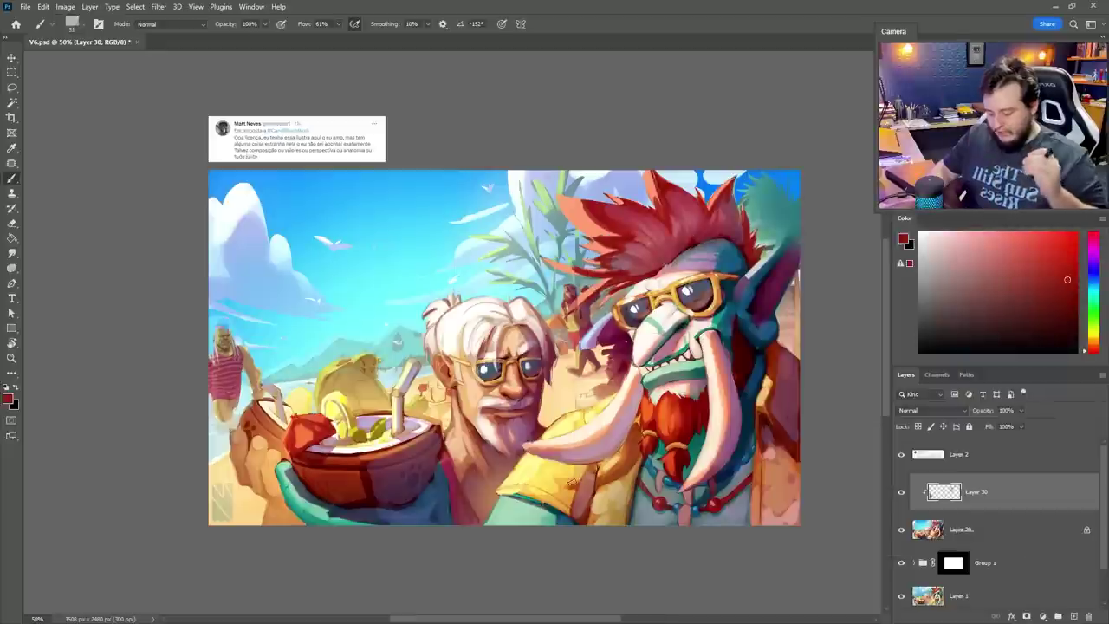
{"action": "left_click", "coordinate": [732, 433], "text": "alt"}
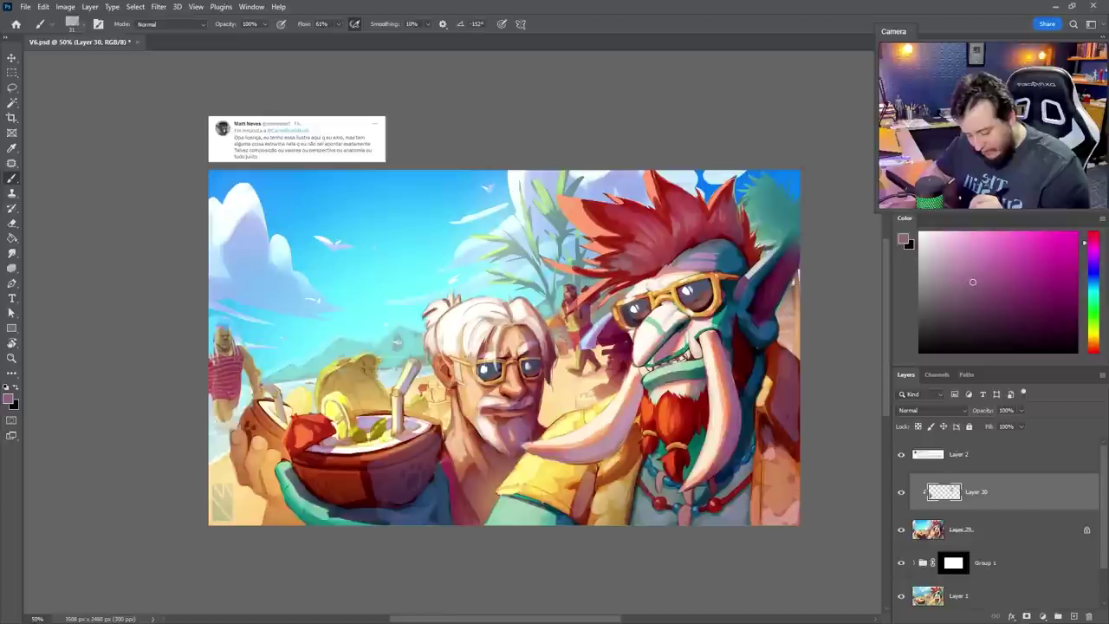
{"action": "left_click_drag", "start_coordinate": [700, 340], "coordinate": [696, 356]}
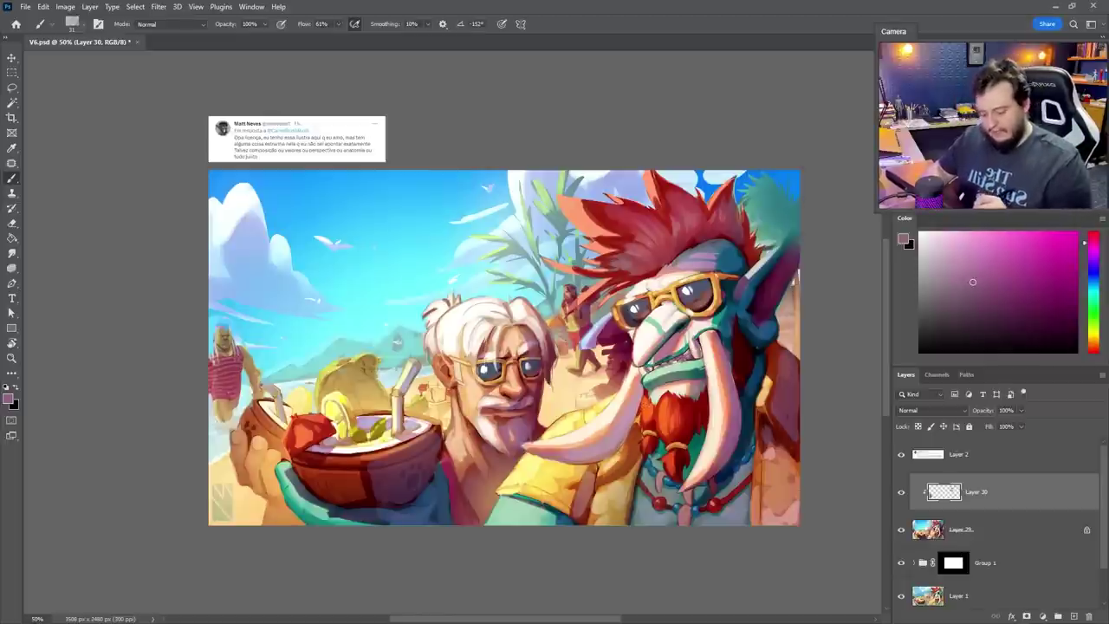
Group the paintover layers, duplicate the group and merge the duplicate into a single layer
{"action": "left_click", "coordinate": [1029, 570], "text": "shift"}
{"action": "key", "text": "ctrl+g"}
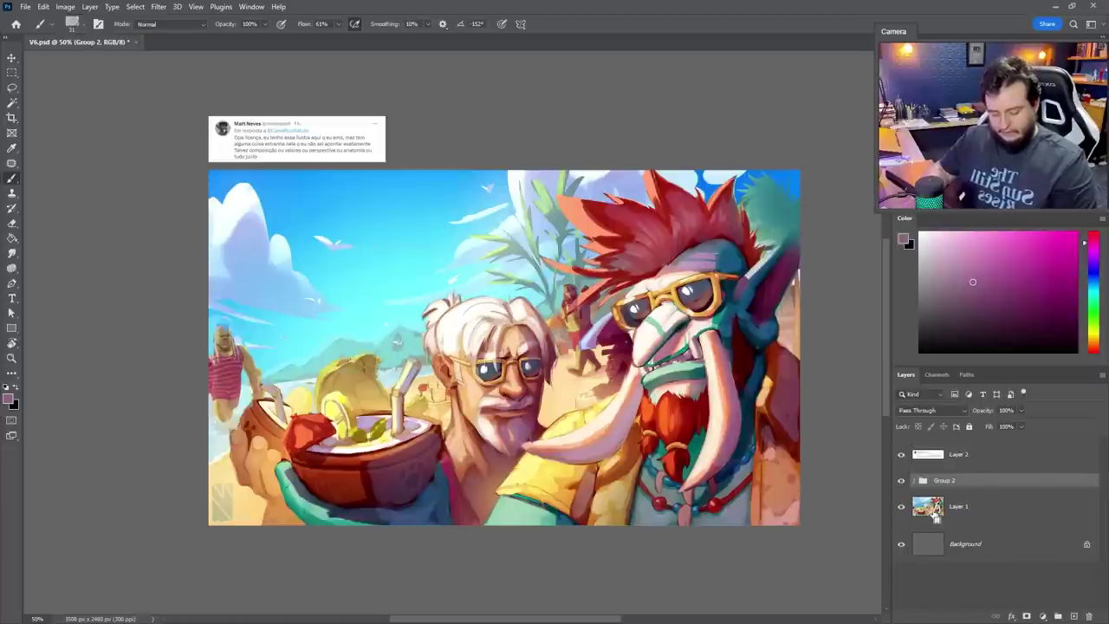
{"action": "key", "text": "ctrl+j"}
{"action": "key", "text": "ctrl+e"}
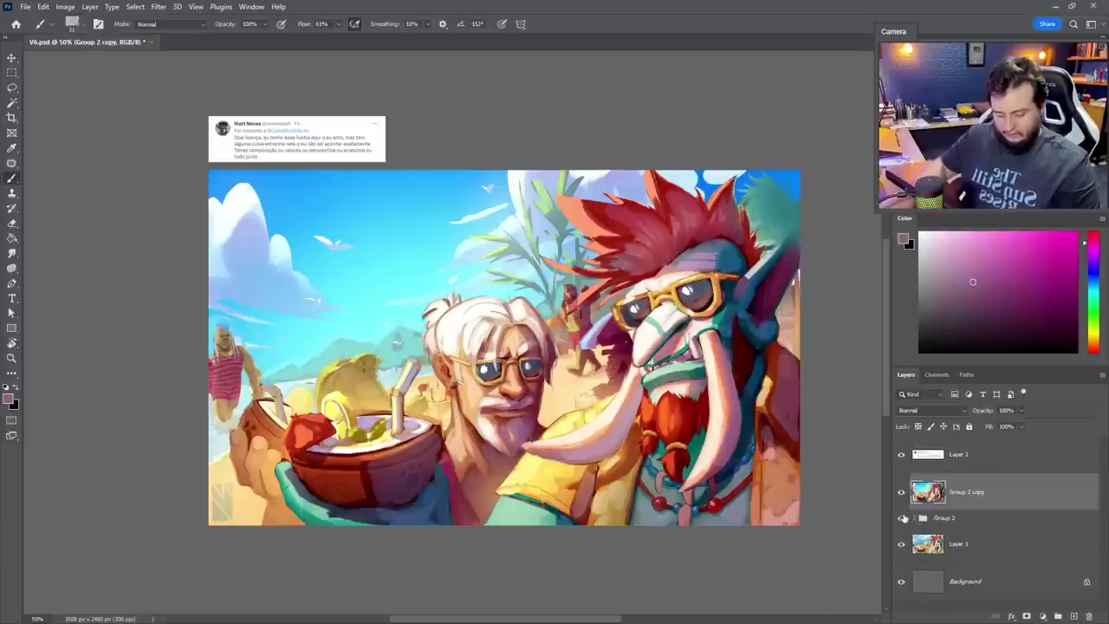
Compare the merged paintover with the original illustration by switching its visibility on and off
{"action": "left_click", "coordinate": [902, 493]}
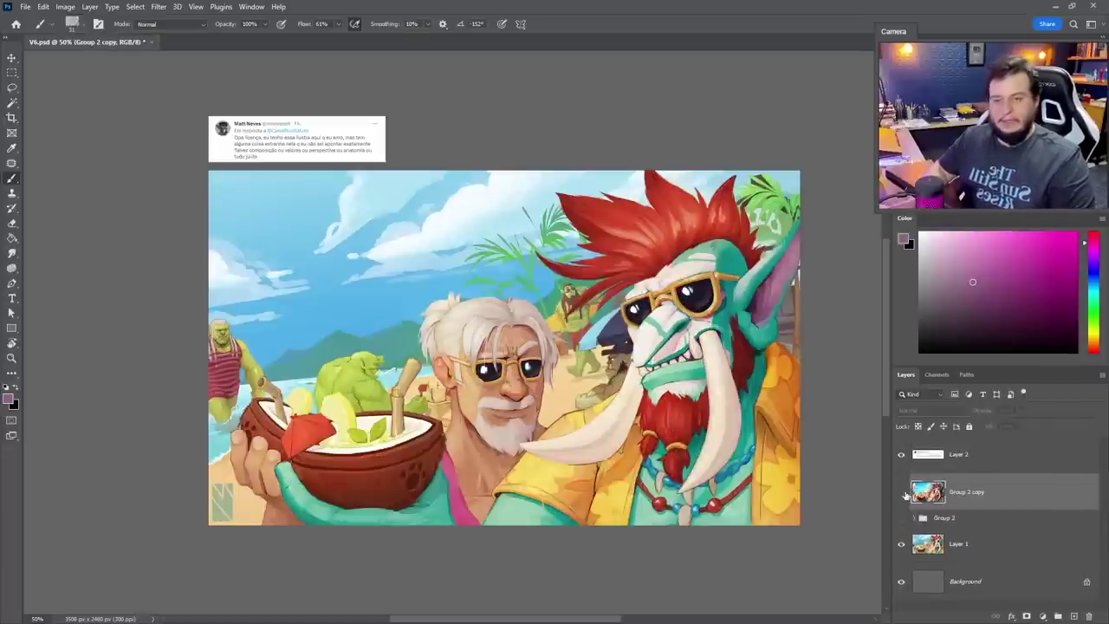
{"action": "left_click", "coordinate": [901, 492]}
{"action": "left_click", "coordinate": [901, 493]}
{"action": "left_click", "coordinate": [901, 492]}
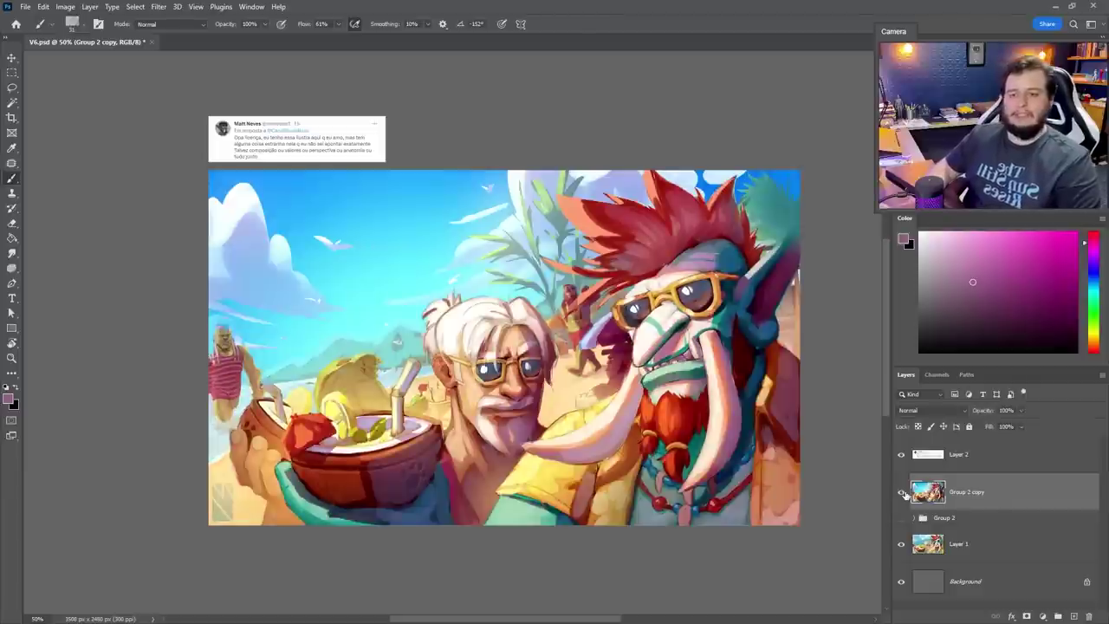
{"action": "left_click", "coordinate": [902, 492]}
{"action": "left_click", "coordinate": [902, 492]}
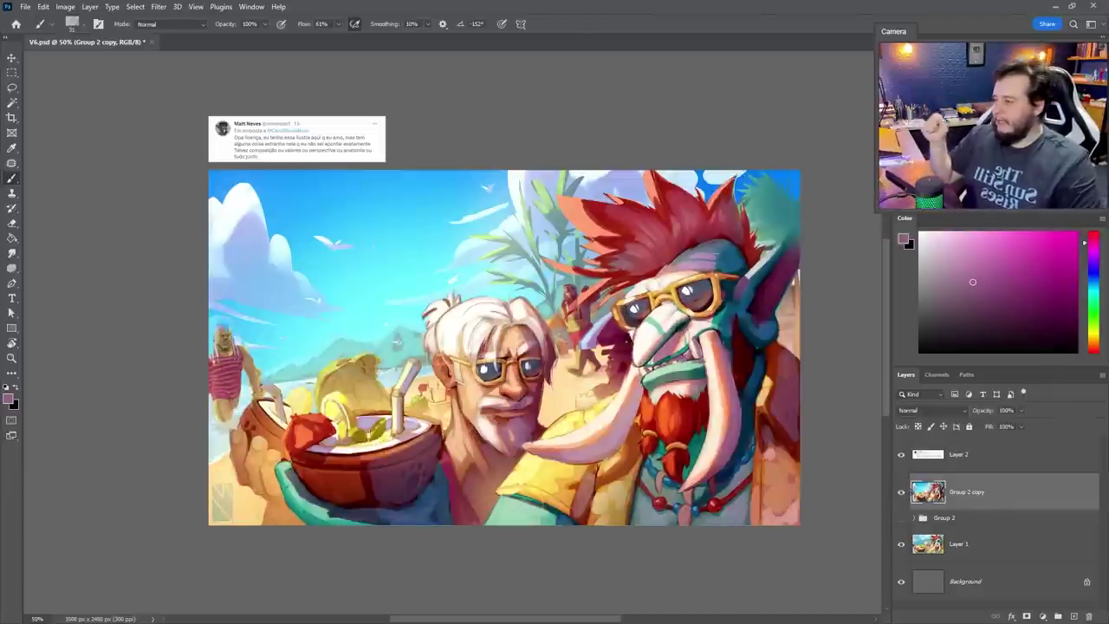
Switch to the reference board, put the paintover in place of the original and compare it with the splash art and beach photos
{"action": "left_click_drag", "start_coordinate": [659, 0], "coordinate": [643, 257]}
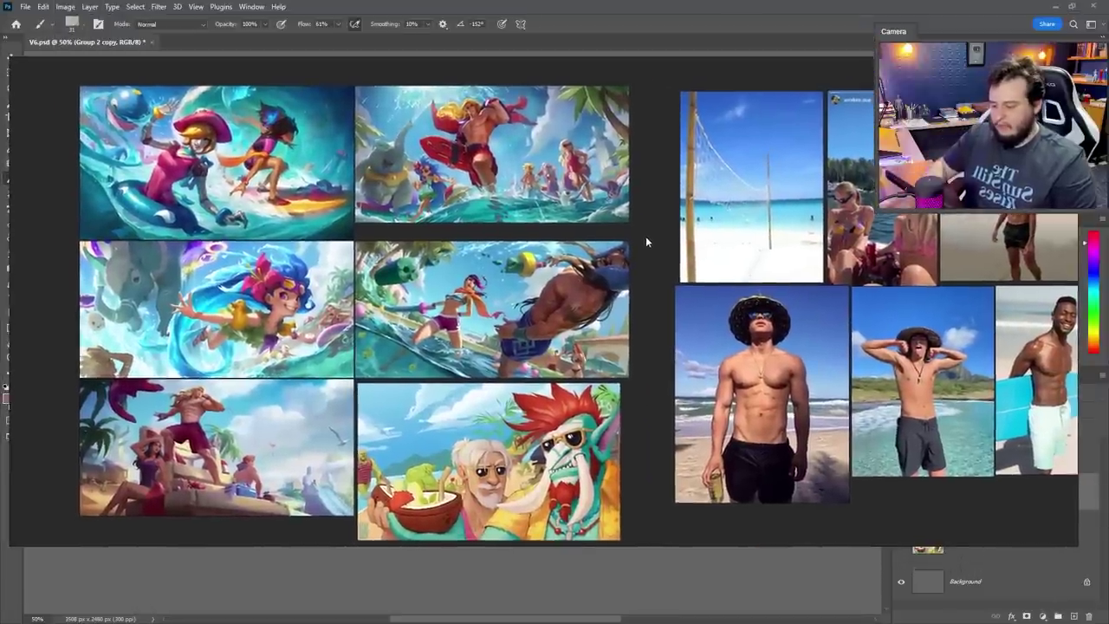
{"action": "key", "text": "alt+Tab"}
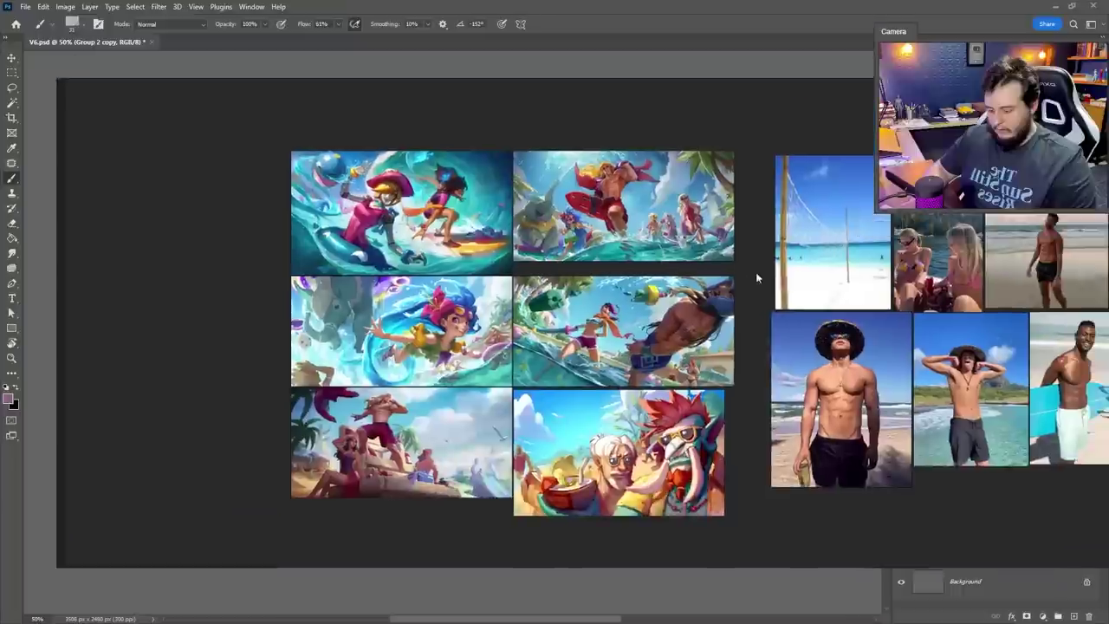
{"action": "left_click_drag", "start_coordinate": [756, 274], "coordinate": [744, 274]}
{"action": "scroll", "coordinate": [708, 401], "scroll_direction": "up", "scroll_amount": 1}
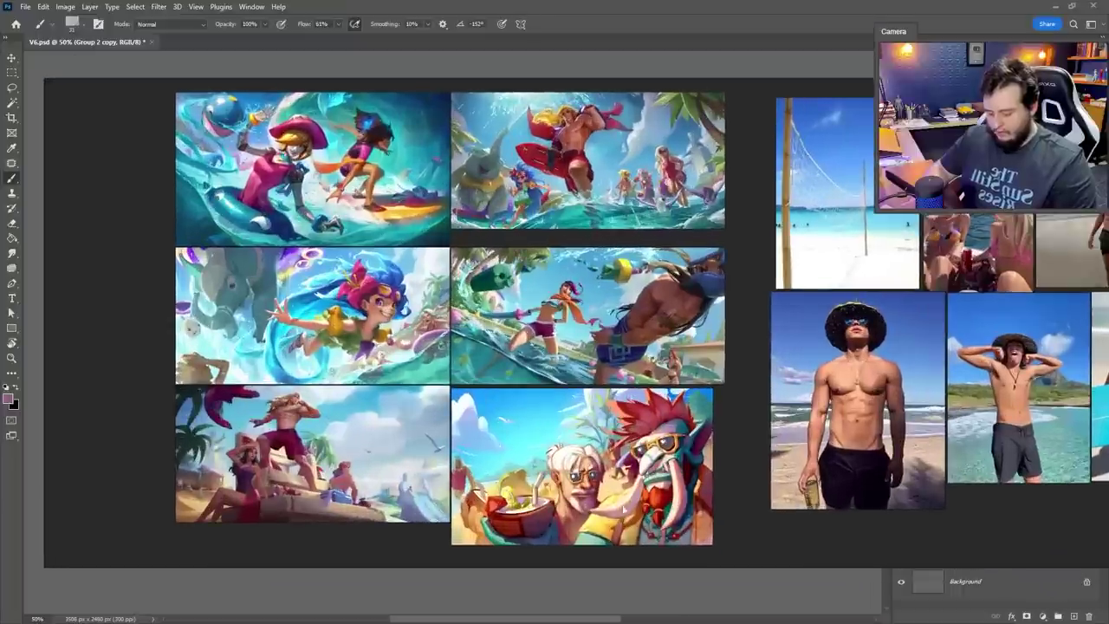
{"action": "scroll", "coordinate": [728, 487], "scroll_direction": "down", "scroll_amount": 1}
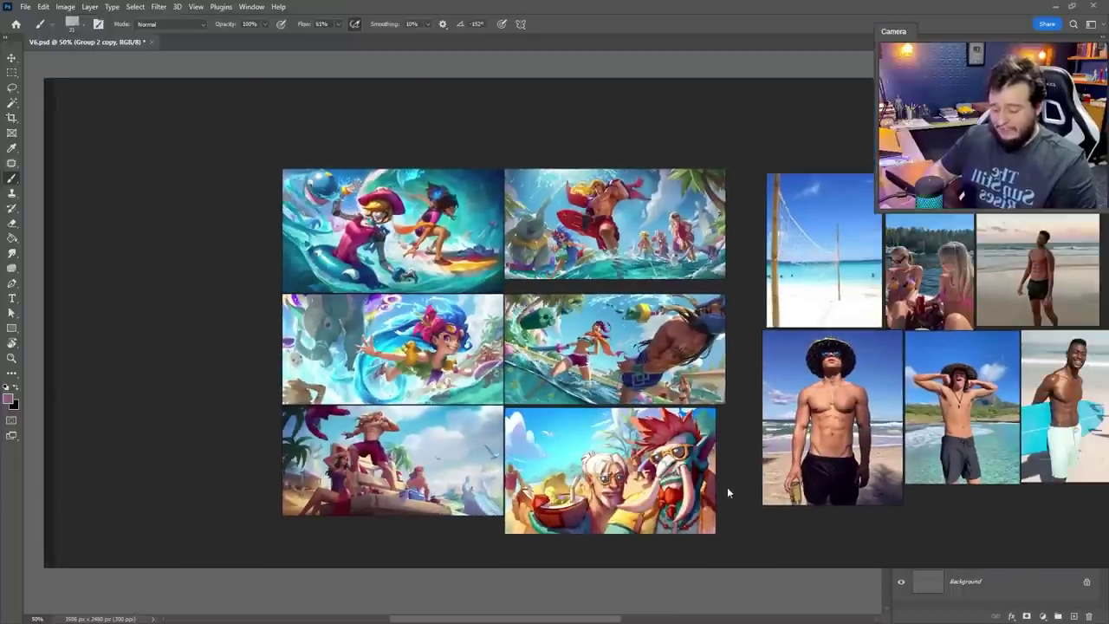
{"action": "scroll", "coordinate": [728, 487], "scroll_direction": "up", "scroll_amount": 1}
{"action": "left_click_drag", "start_coordinate": [691, 482], "coordinate": [692, 482]}
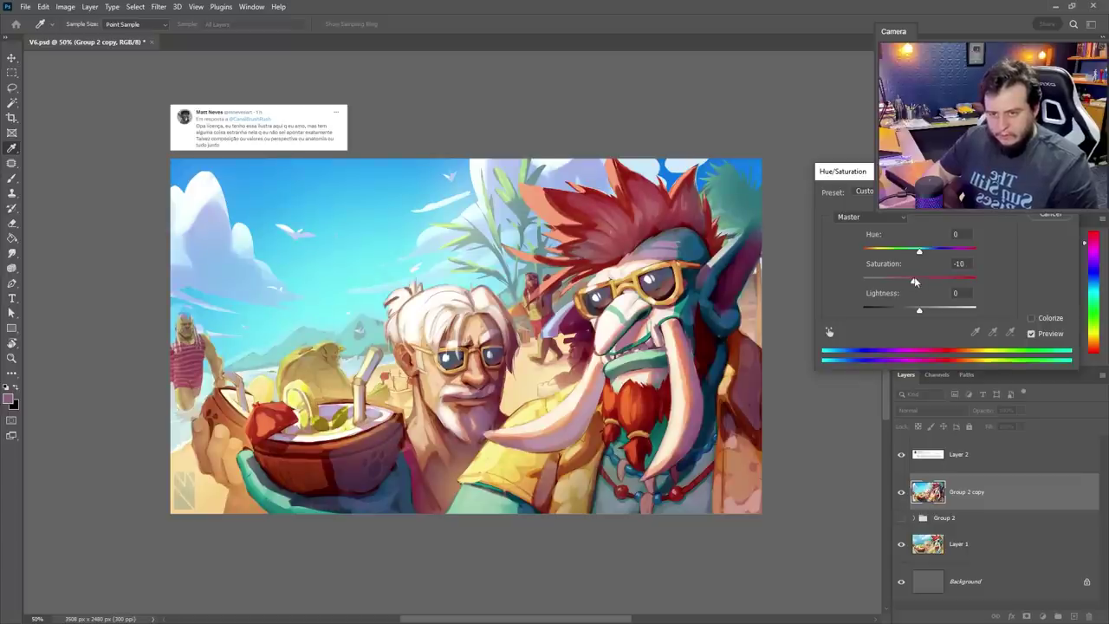
Set the merged paintover's saturation to -10 and compare the result with the original illustration
{"action": "key", "text": "Return"}
{"action": "key", "text": "b"}
{"action": "left_click", "coordinate": [901, 492]}
{"action": "left_click", "coordinate": [901, 492]}
{"action": "left_click", "coordinate": [901, 491]}
{"action": "left_click", "coordinate": [901, 491]}
{"action": "left_click", "coordinate": [901, 491]}
{"action": "left_click", "coordinate": [901, 492]}
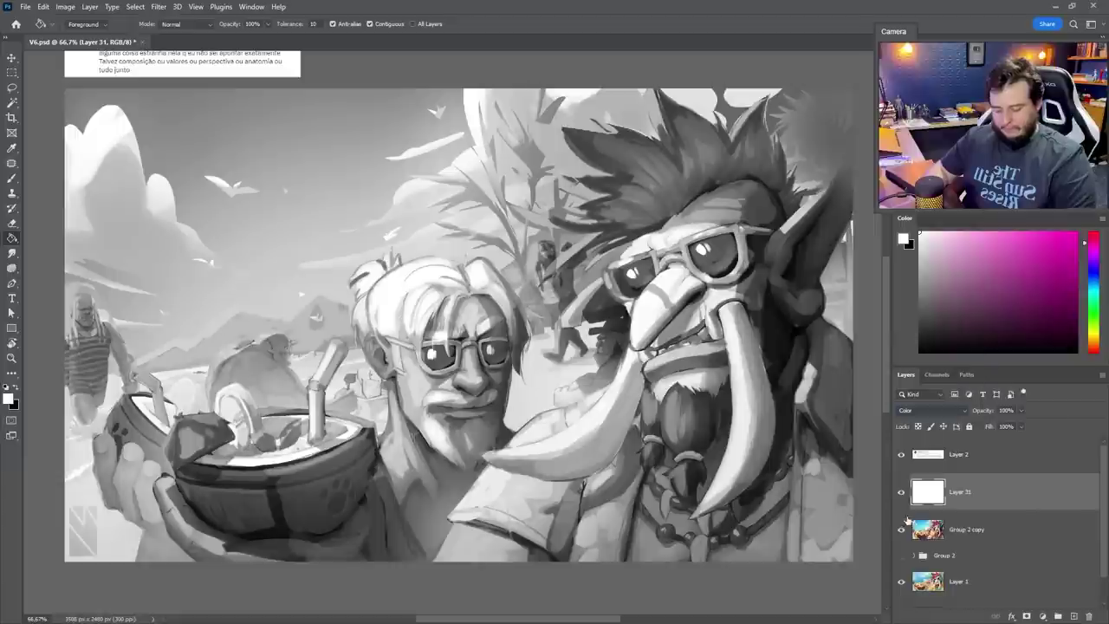
Compare the greyscale values of the paintover and the original beneath the white Color-mode Layer 31
{"action": "left_click", "coordinate": [900, 528]}
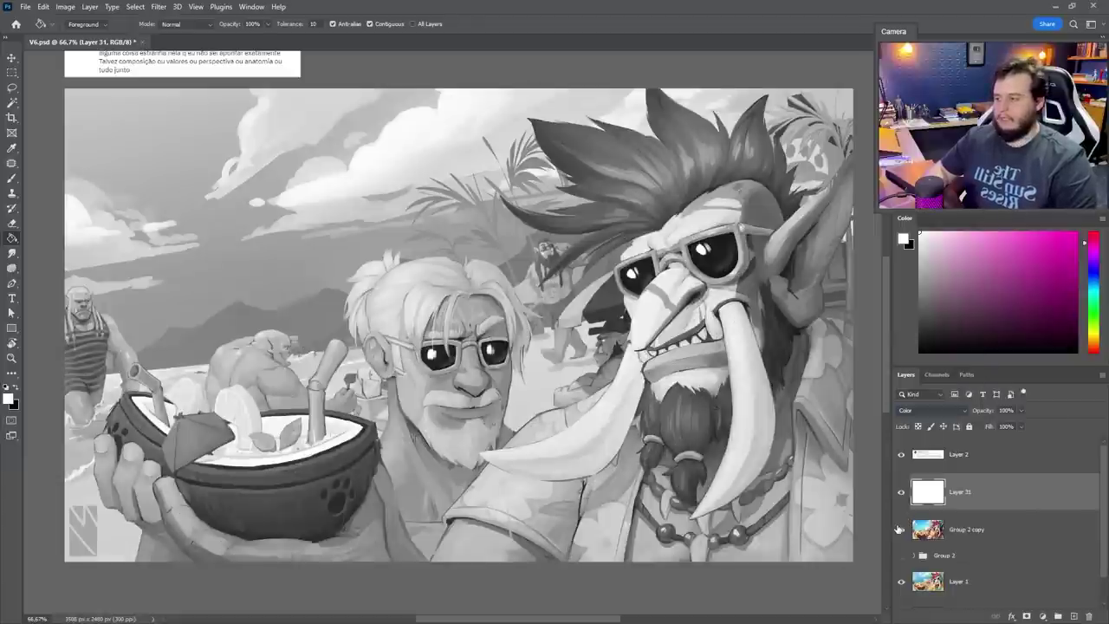
{"action": "left_click", "coordinate": [900, 528]}
{"action": "left_click", "coordinate": [900, 529]}
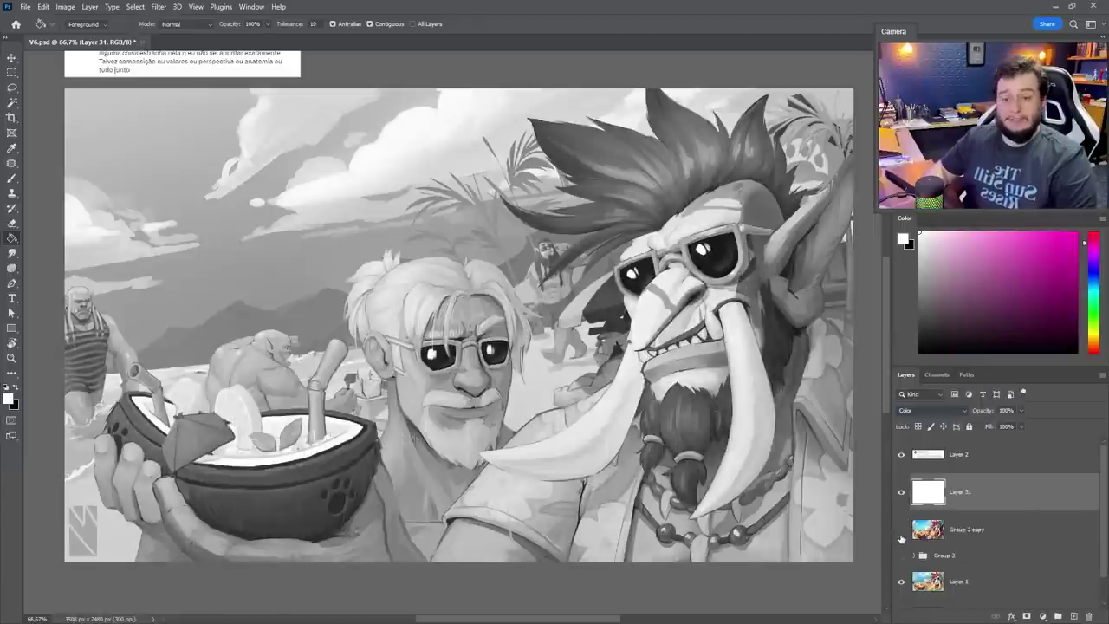
Refill the Color-mode Layer 31 with black and switch the paintover on and off to compare its values with the original
{"action": "key", "text": "x"}
{"action": "left_click", "coordinate": [736, 393]}
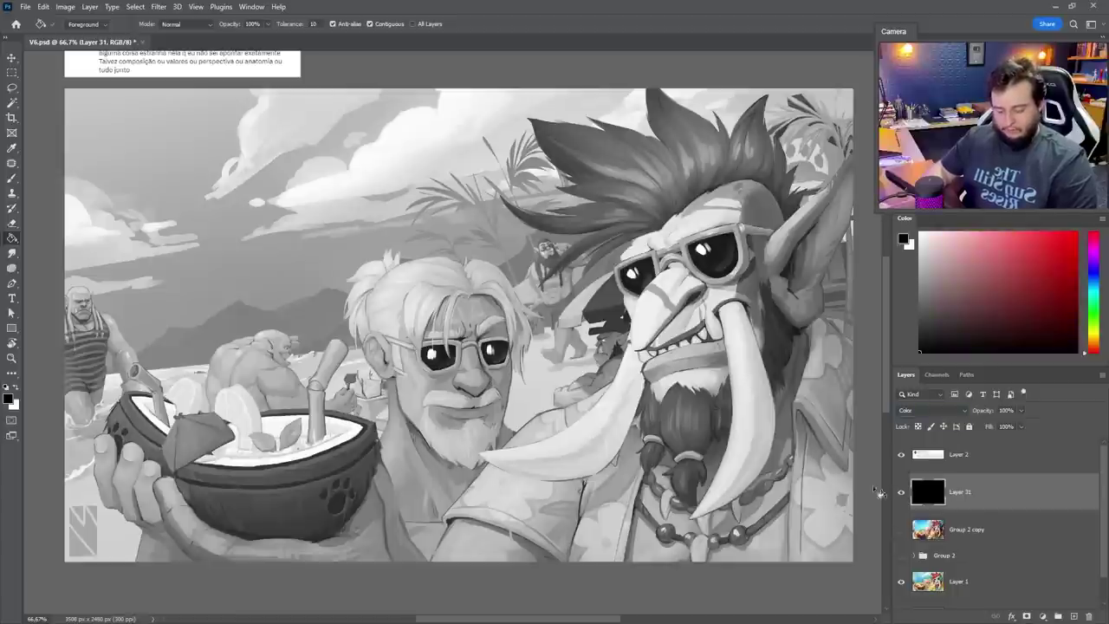
{"action": "left_click", "coordinate": [901, 527]}
{"action": "left_click", "coordinate": [900, 528]}
{"action": "left_click", "coordinate": [900, 528]}
{"action": "left_click", "coordinate": [900, 528]}
{"action": "left_click", "coordinate": [901, 527]}
{"action": "left_click", "coordinate": [900, 528]}
{"action": "left_click", "coordinate": [900, 528]}
{"action": "key", "text": "z"}
{"action": "left_click", "coordinate": [669, 456], "text": "alt"}
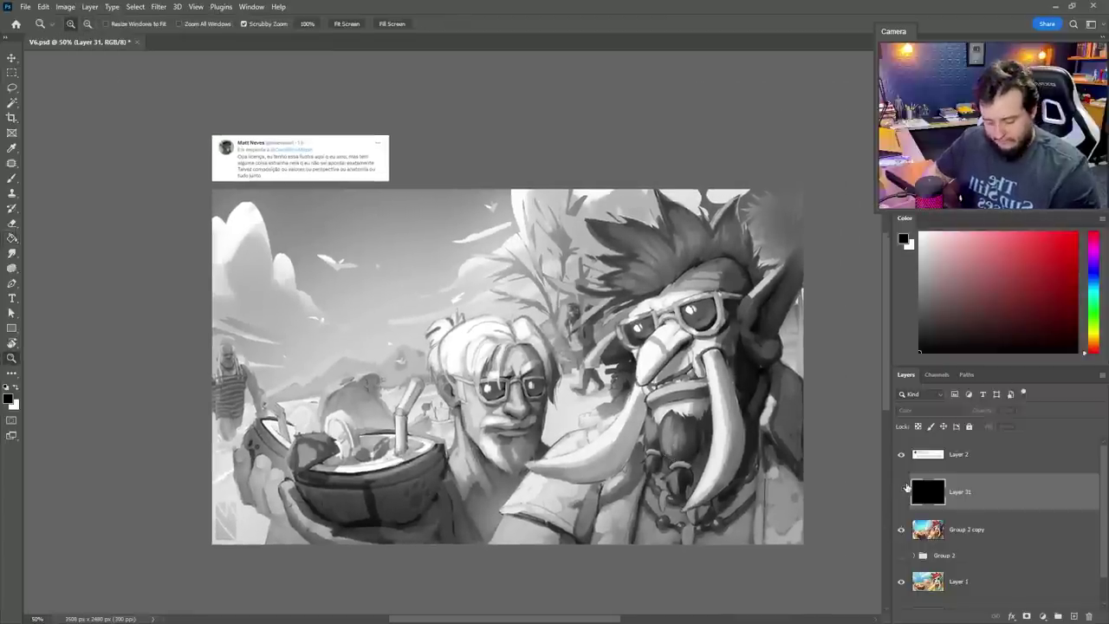